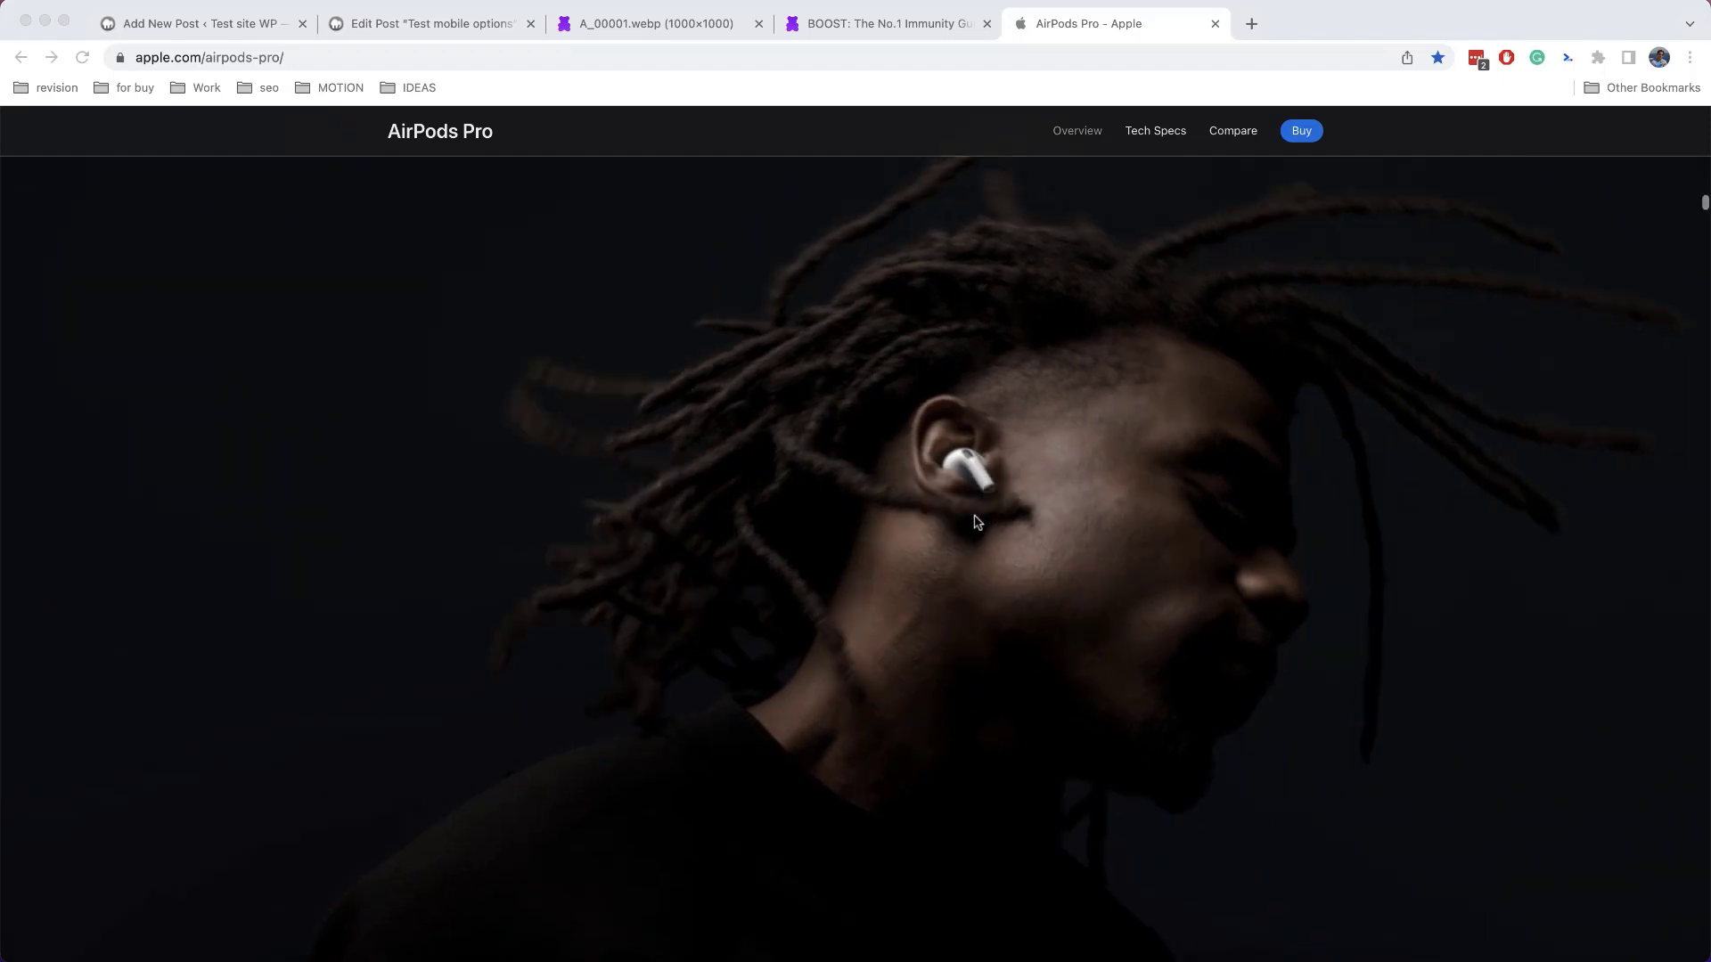
Scroll the AirPods Pro page, then switch to the BOOST example and scroll through its sticky bottle animation
{"action": "scroll", "coordinate": [863, 499], "scroll_direction": "down", "scroll_amount": 1}
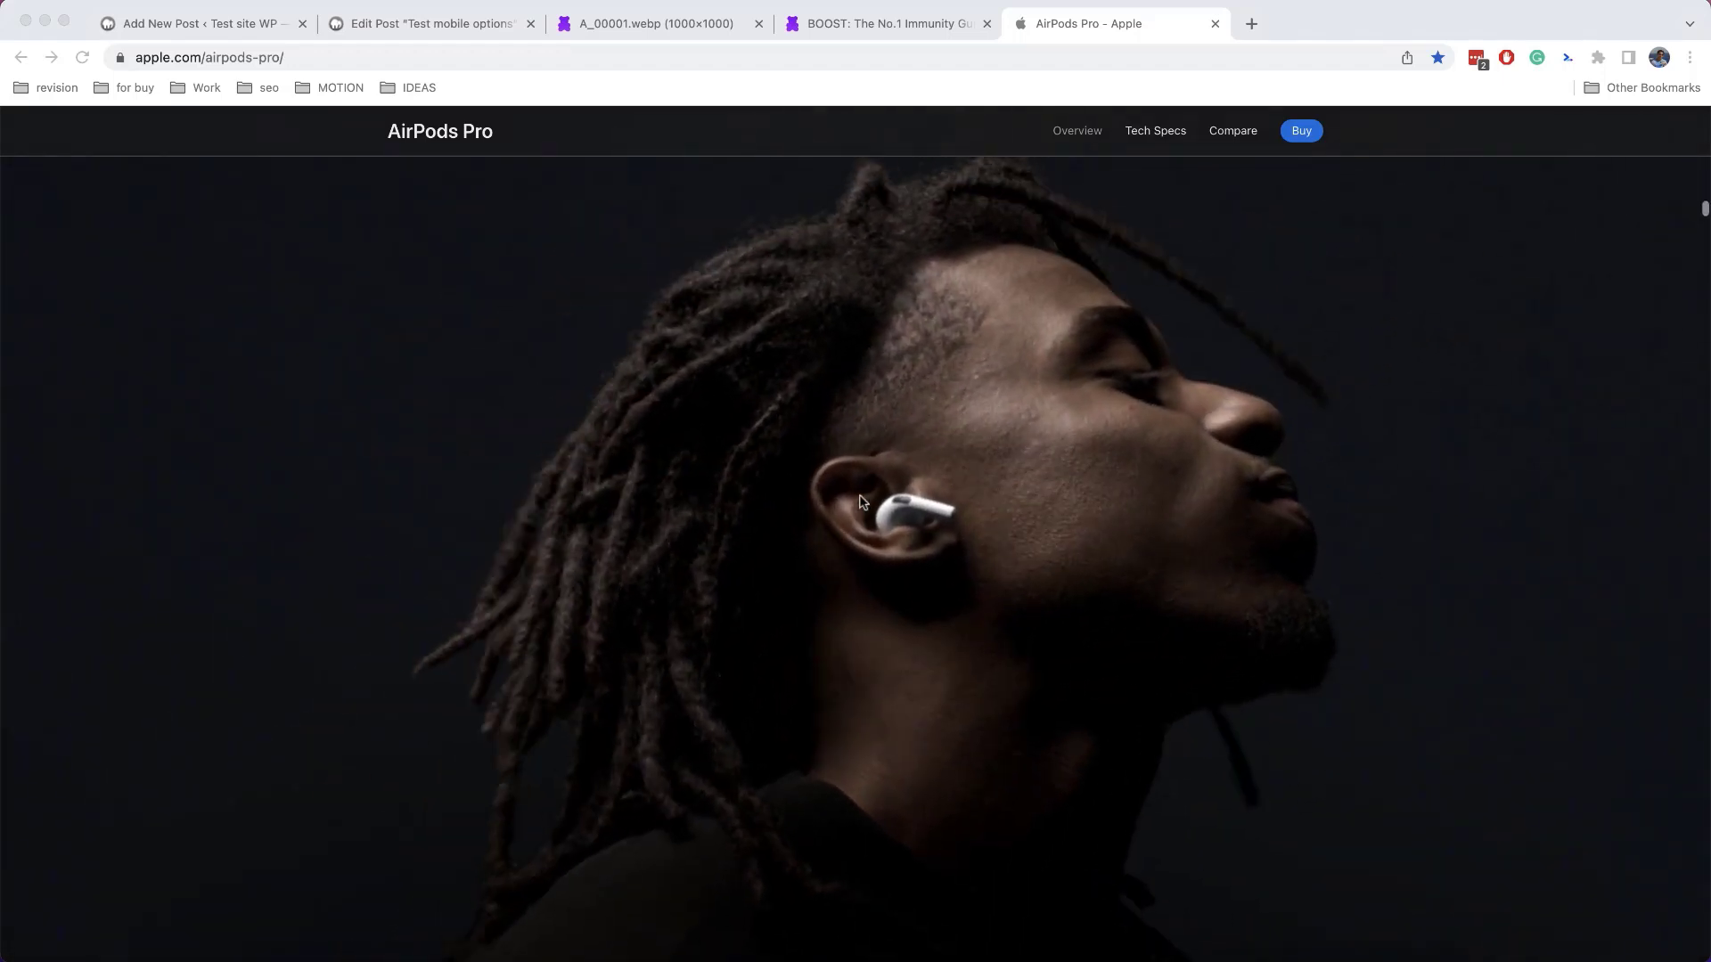
{"action": "scroll", "coordinate": [862, 502], "scroll_direction": "down", "scroll_amount": 2}
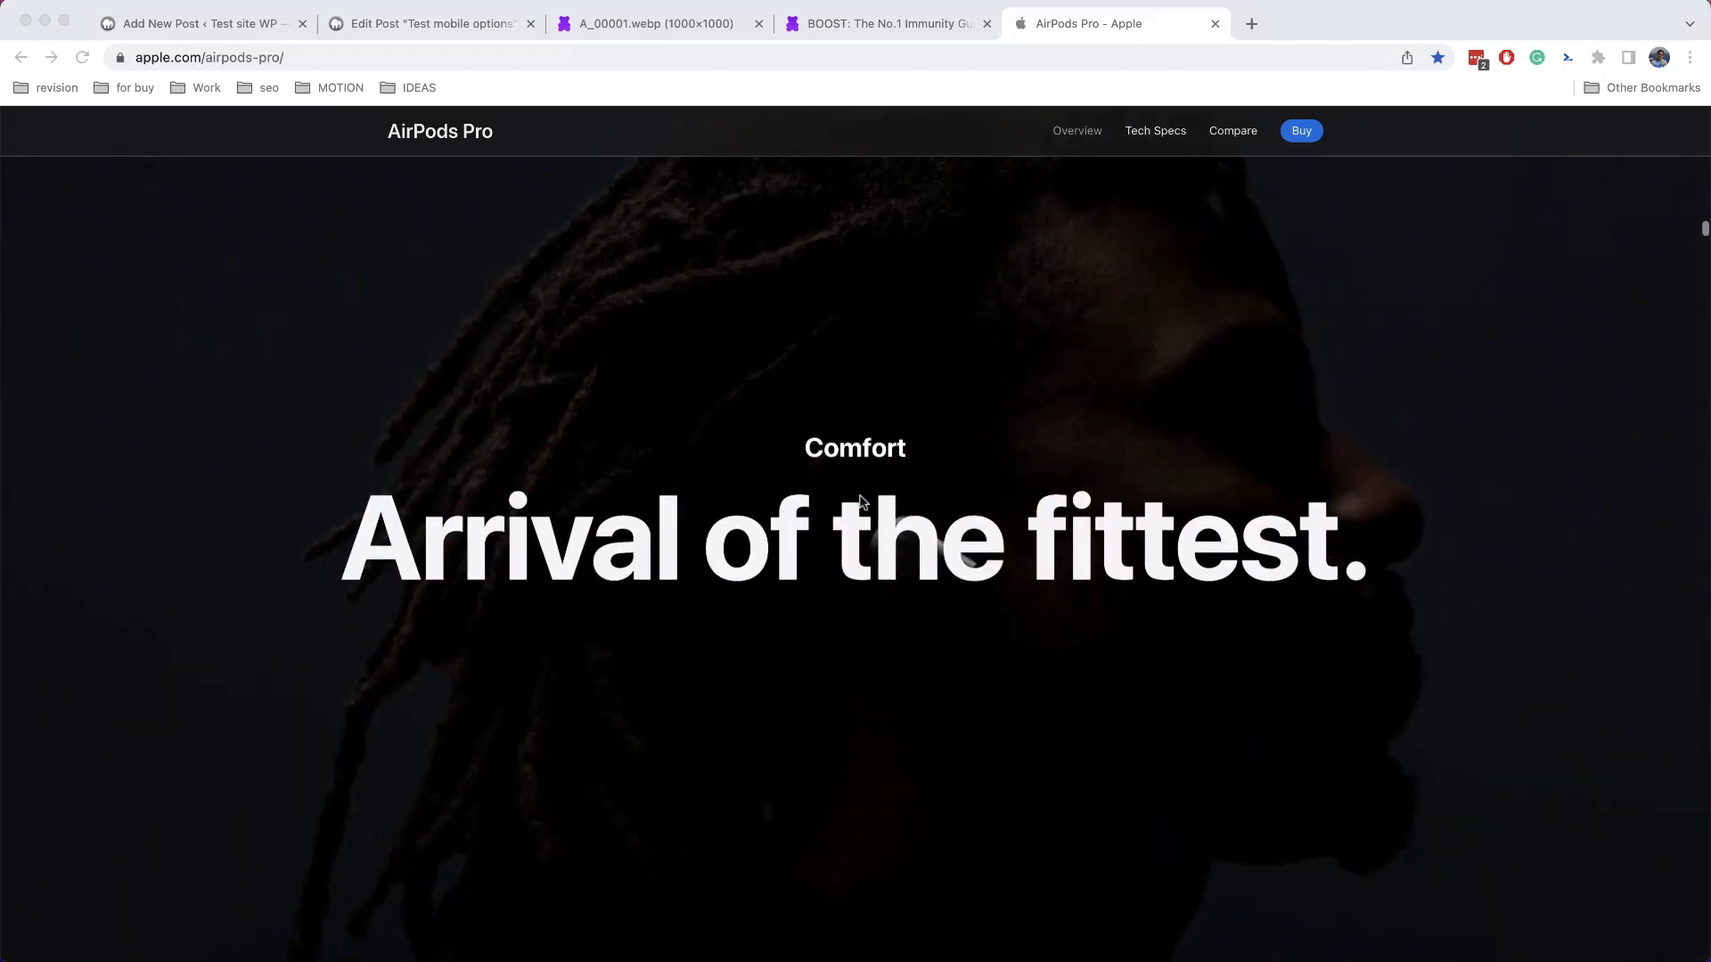
{"action": "key", "text": "ctrl+shift+Tab"}
{"action": "scroll", "coordinate": [997, 339], "scroll_direction": "down", "scroll_amount": 10}
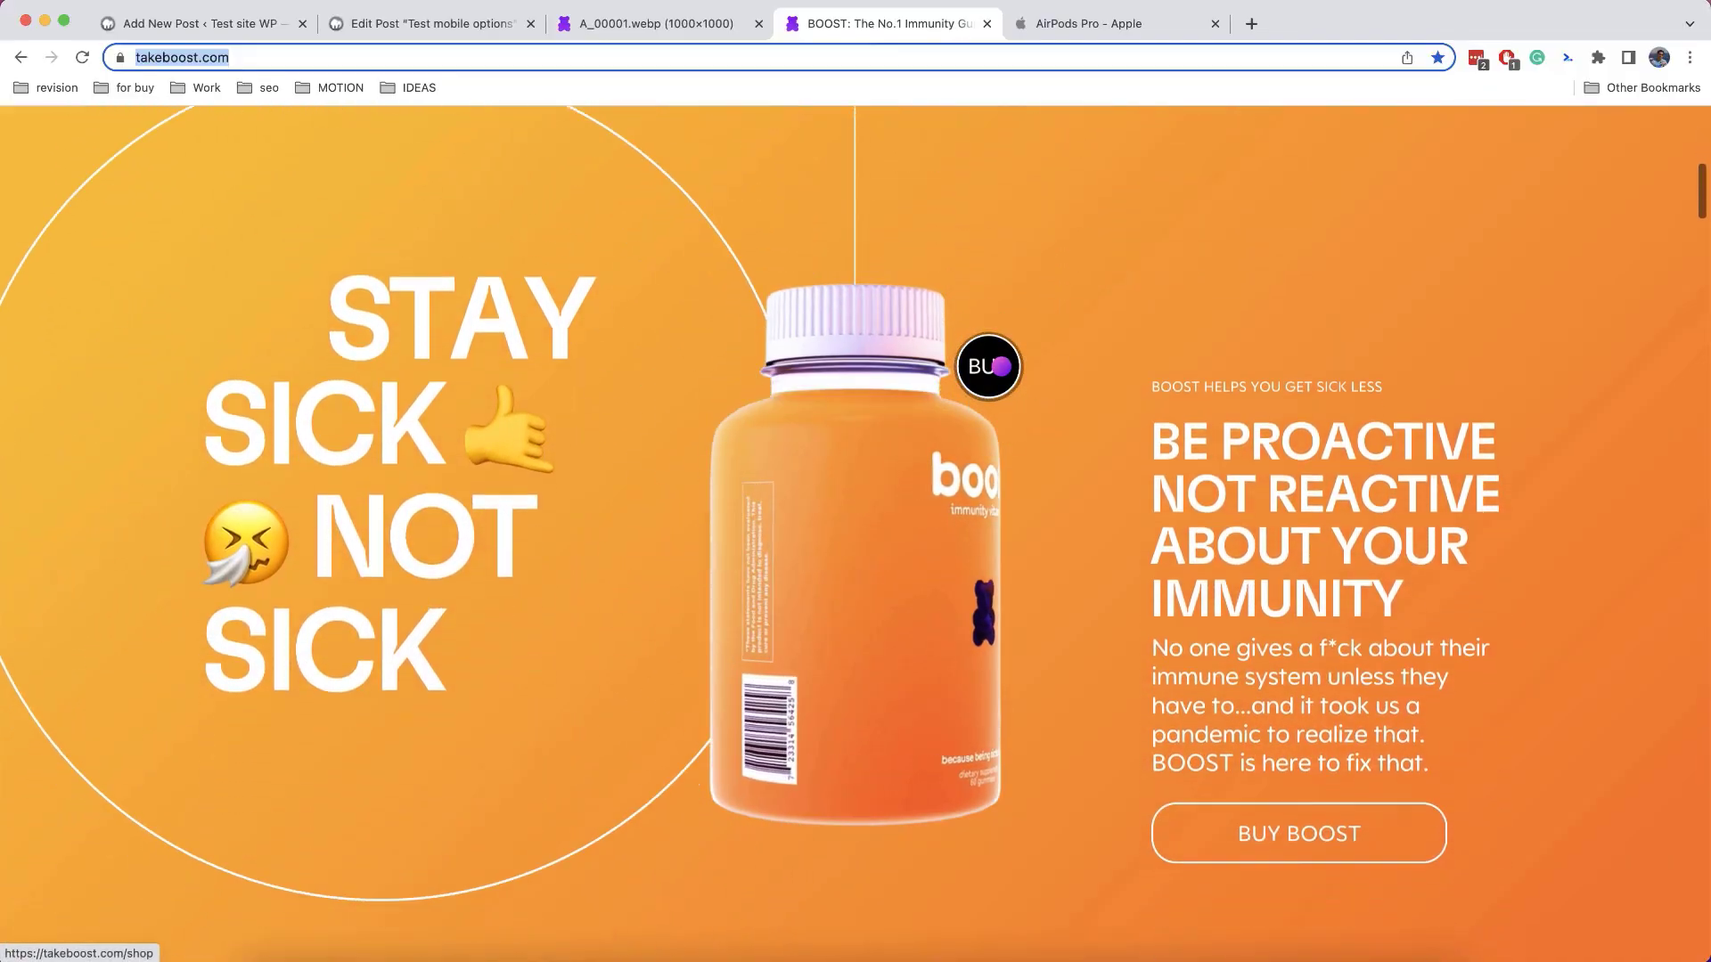
{"action": "scroll", "coordinate": [1003, 365], "scroll_direction": "down", "scroll_amount": 10}
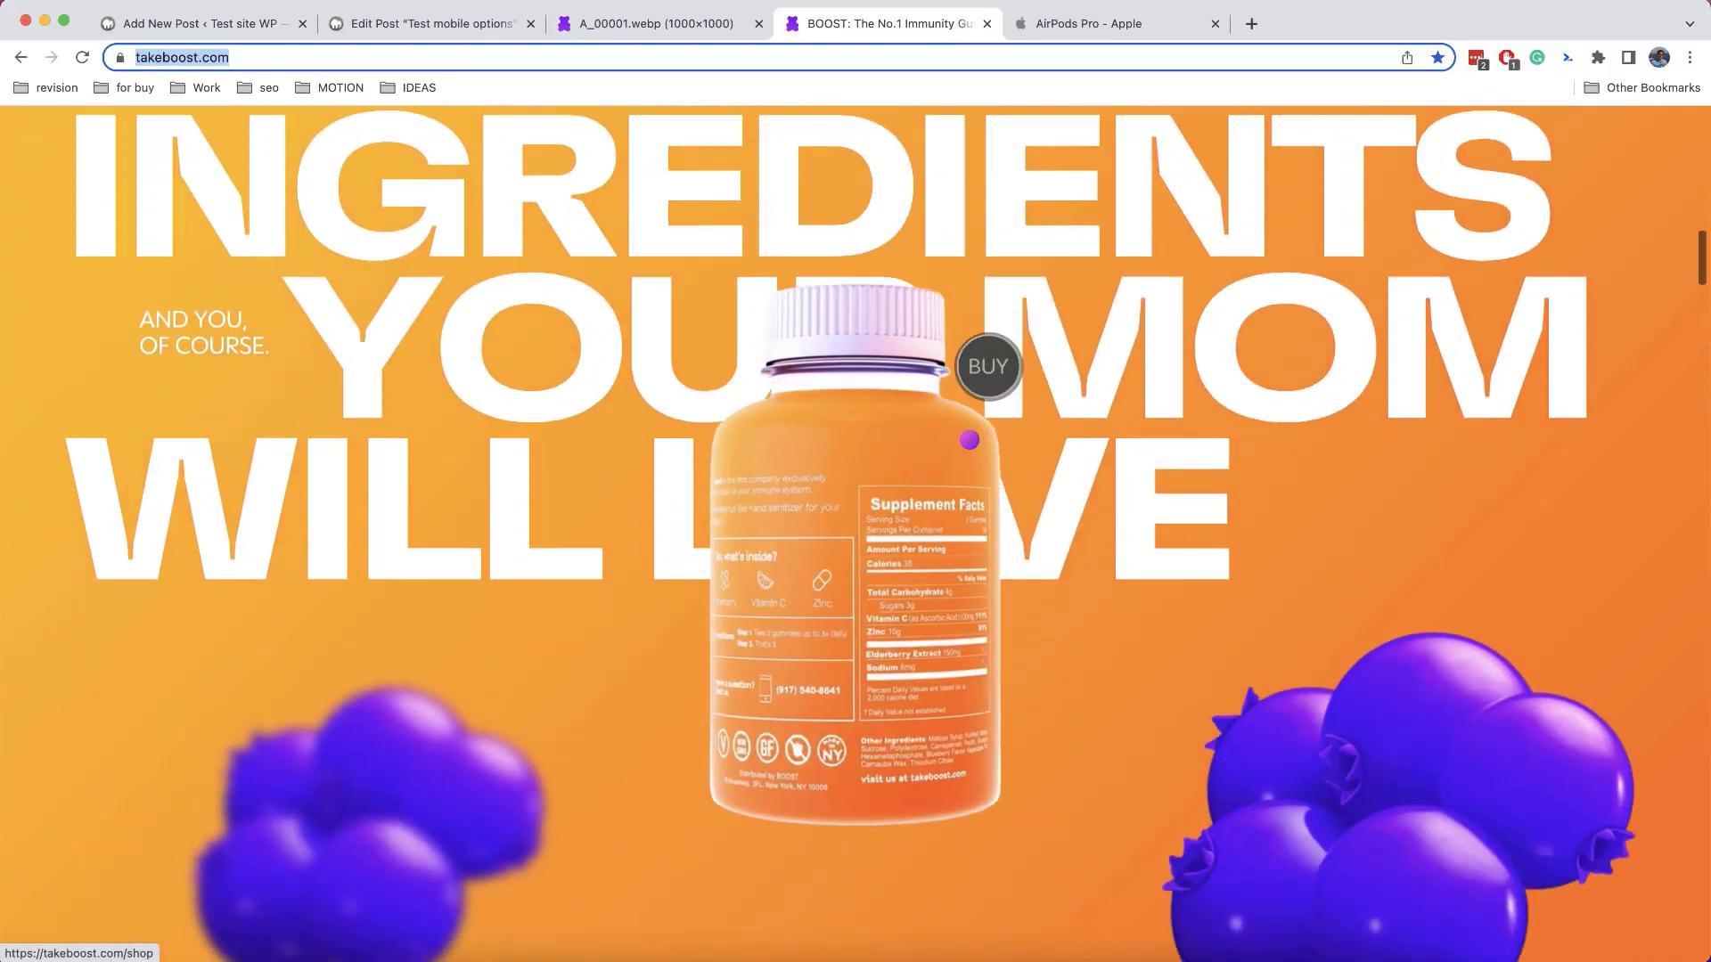
{"action": "scroll", "coordinate": [832, 607], "scroll_direction": "down", "scroll_amount": 5}
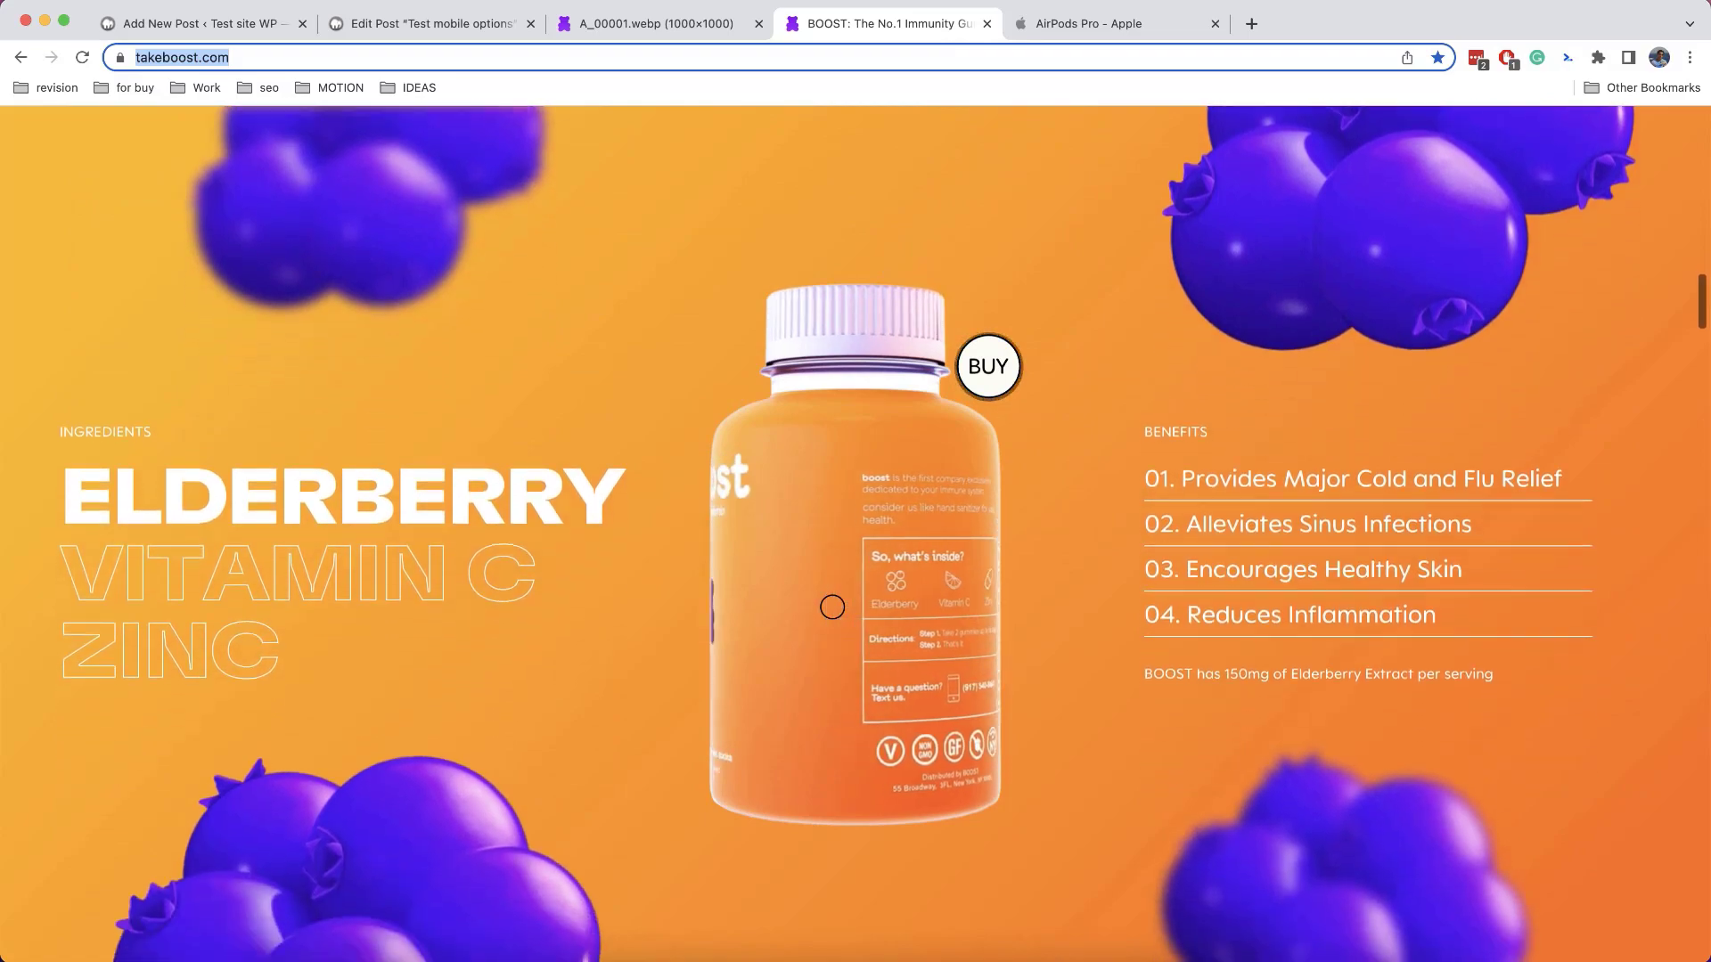
{"action": "scroll", "coordinate": [832, 607], "scroll_direction": "down", "scroll_amount": 5}
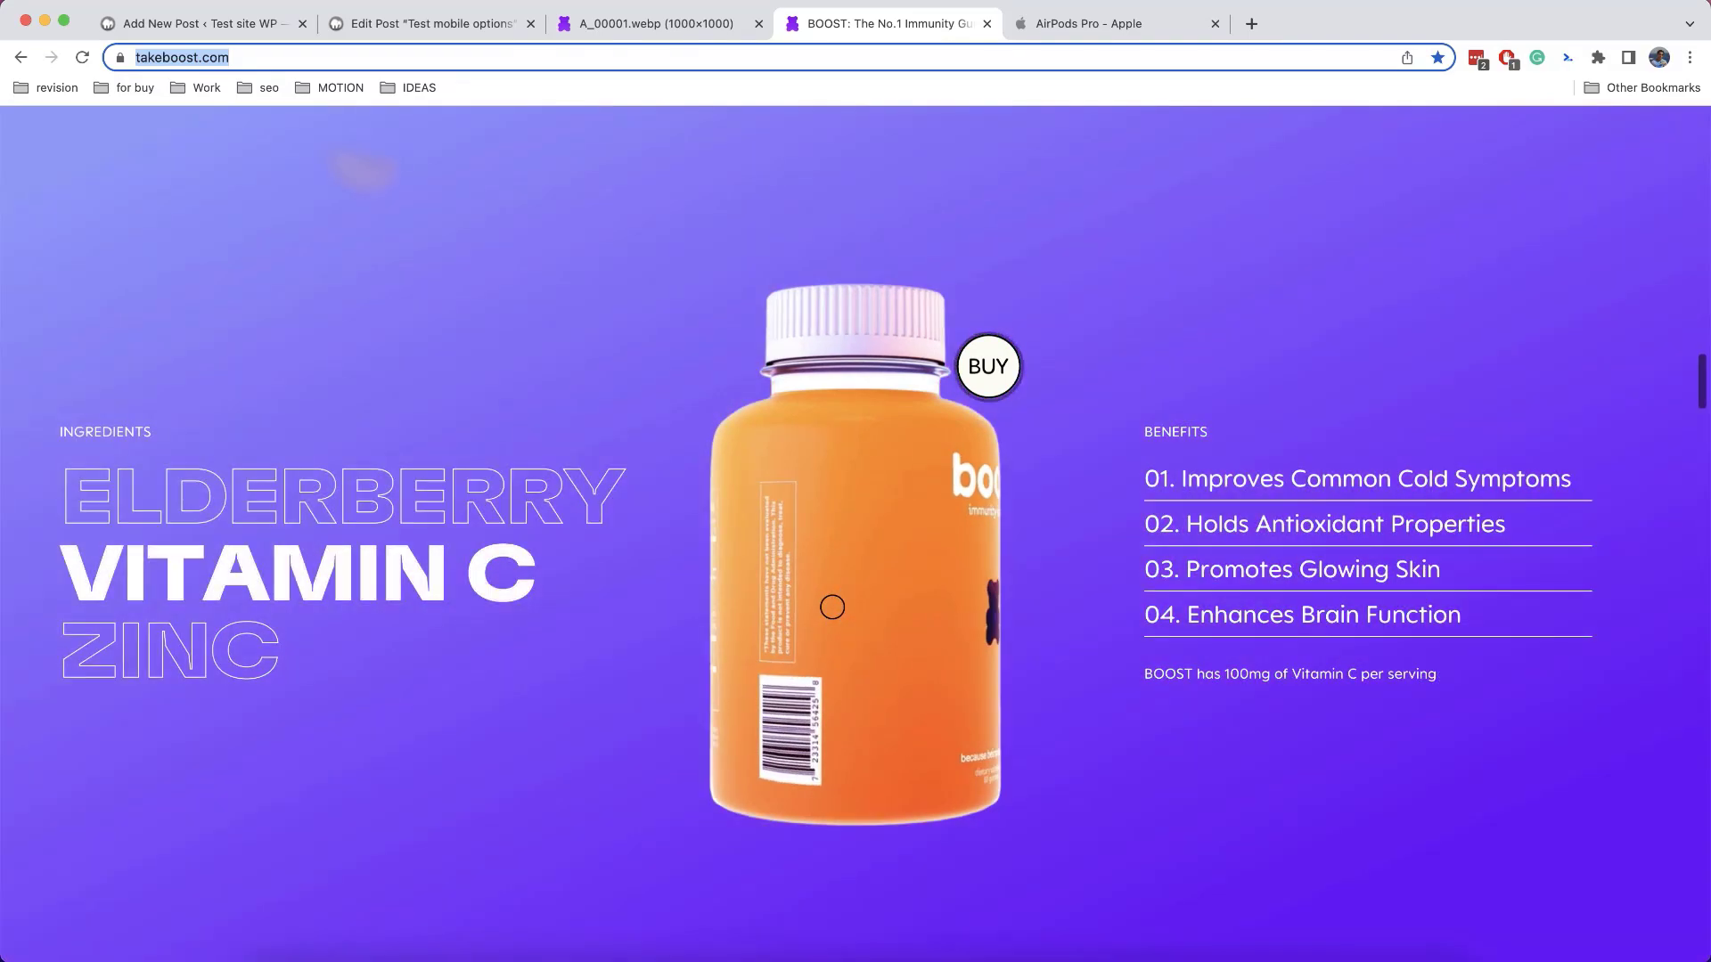
{"action": "scroll", "coordinate": [832, 607], "scroll_direction": "up", "scroll_amount": 15}
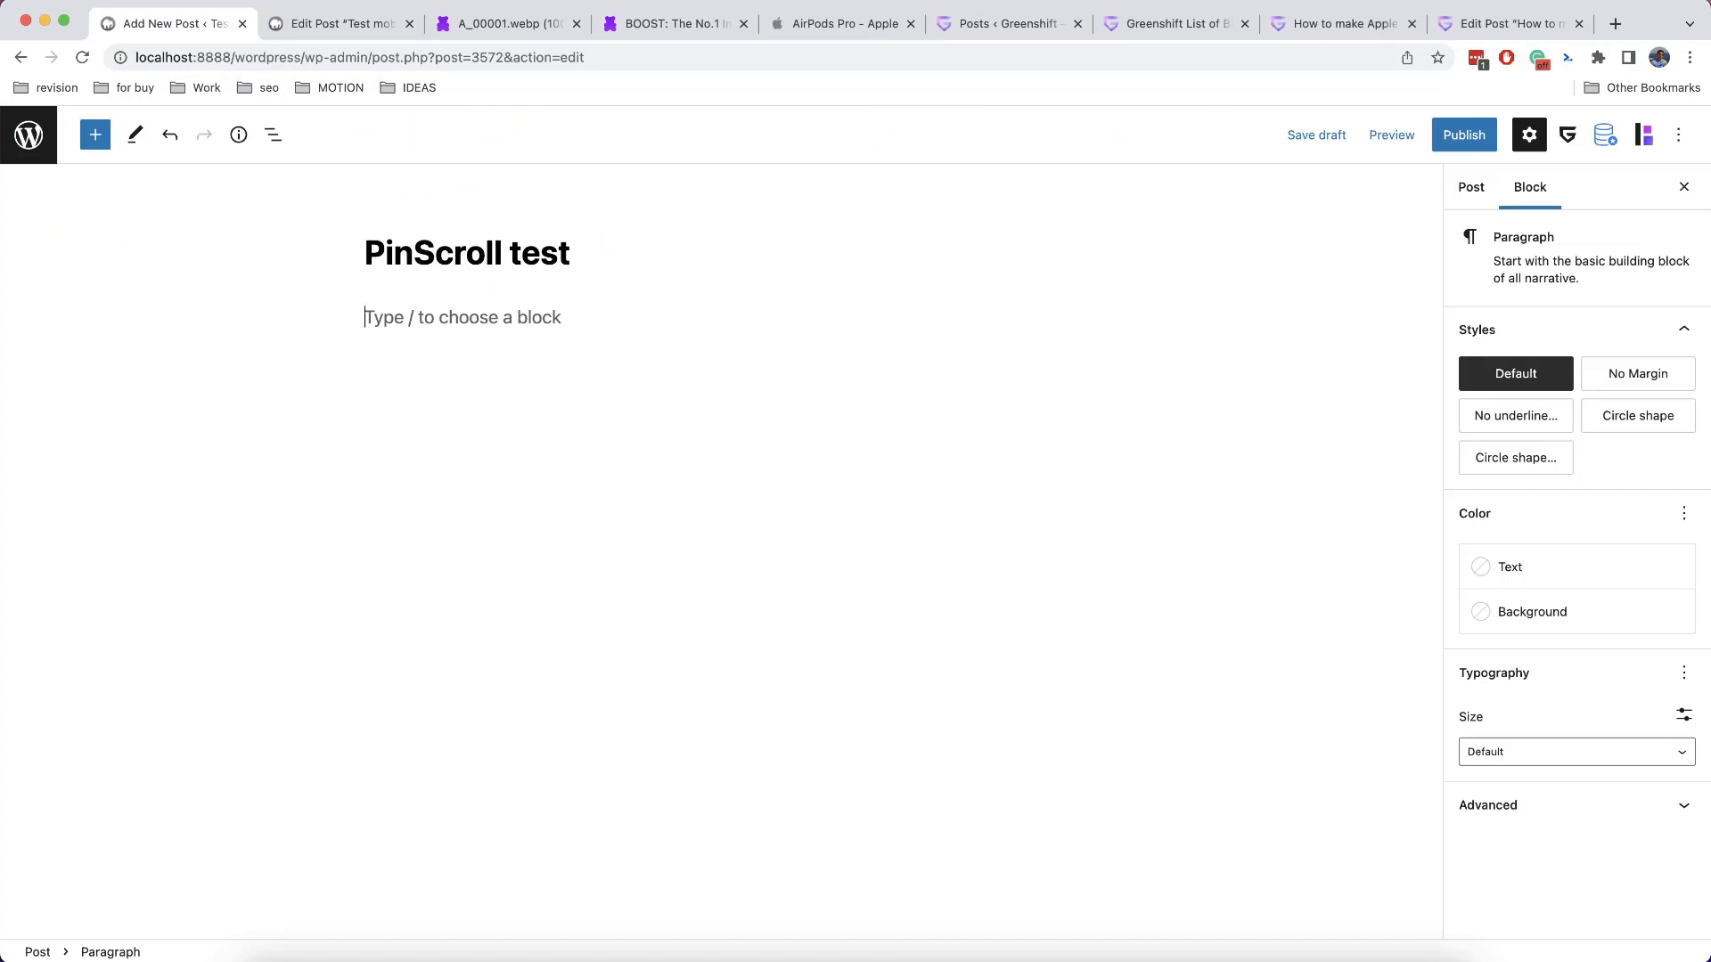
Insert a Sequence Animation block into the empty paragraph using the /se block search
{"action": "type", "text": "/se"}
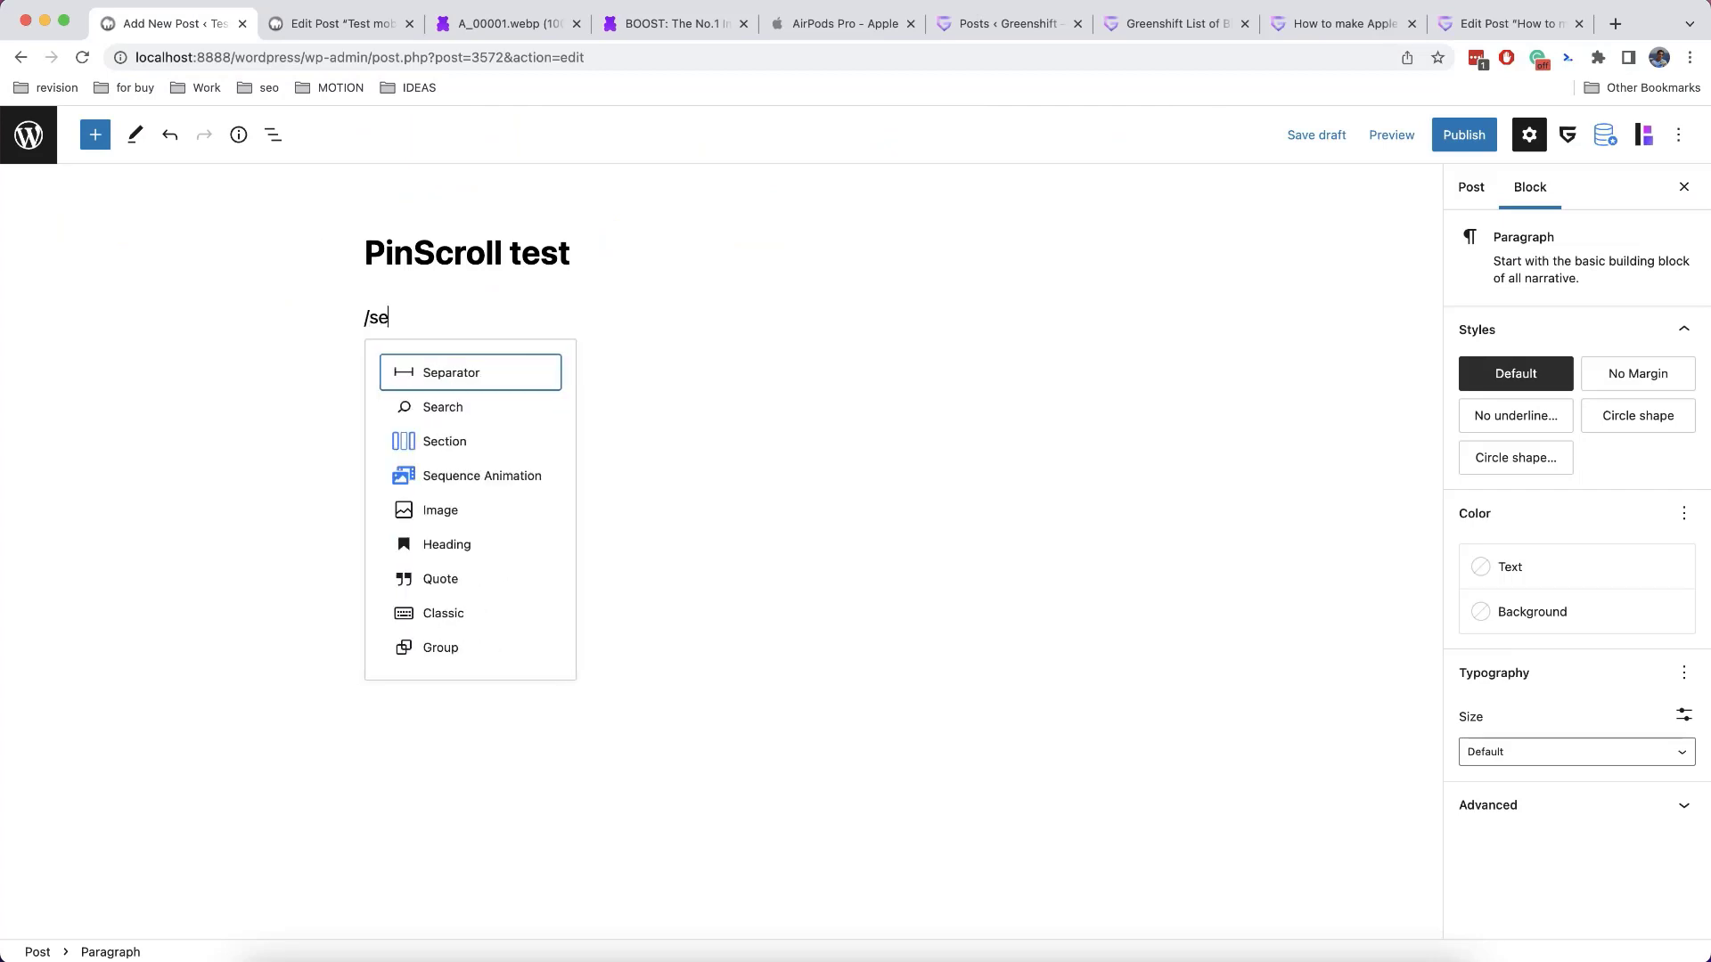
{"action": "key", "text": "Down"}
{"action": "key", "text": "Down"}
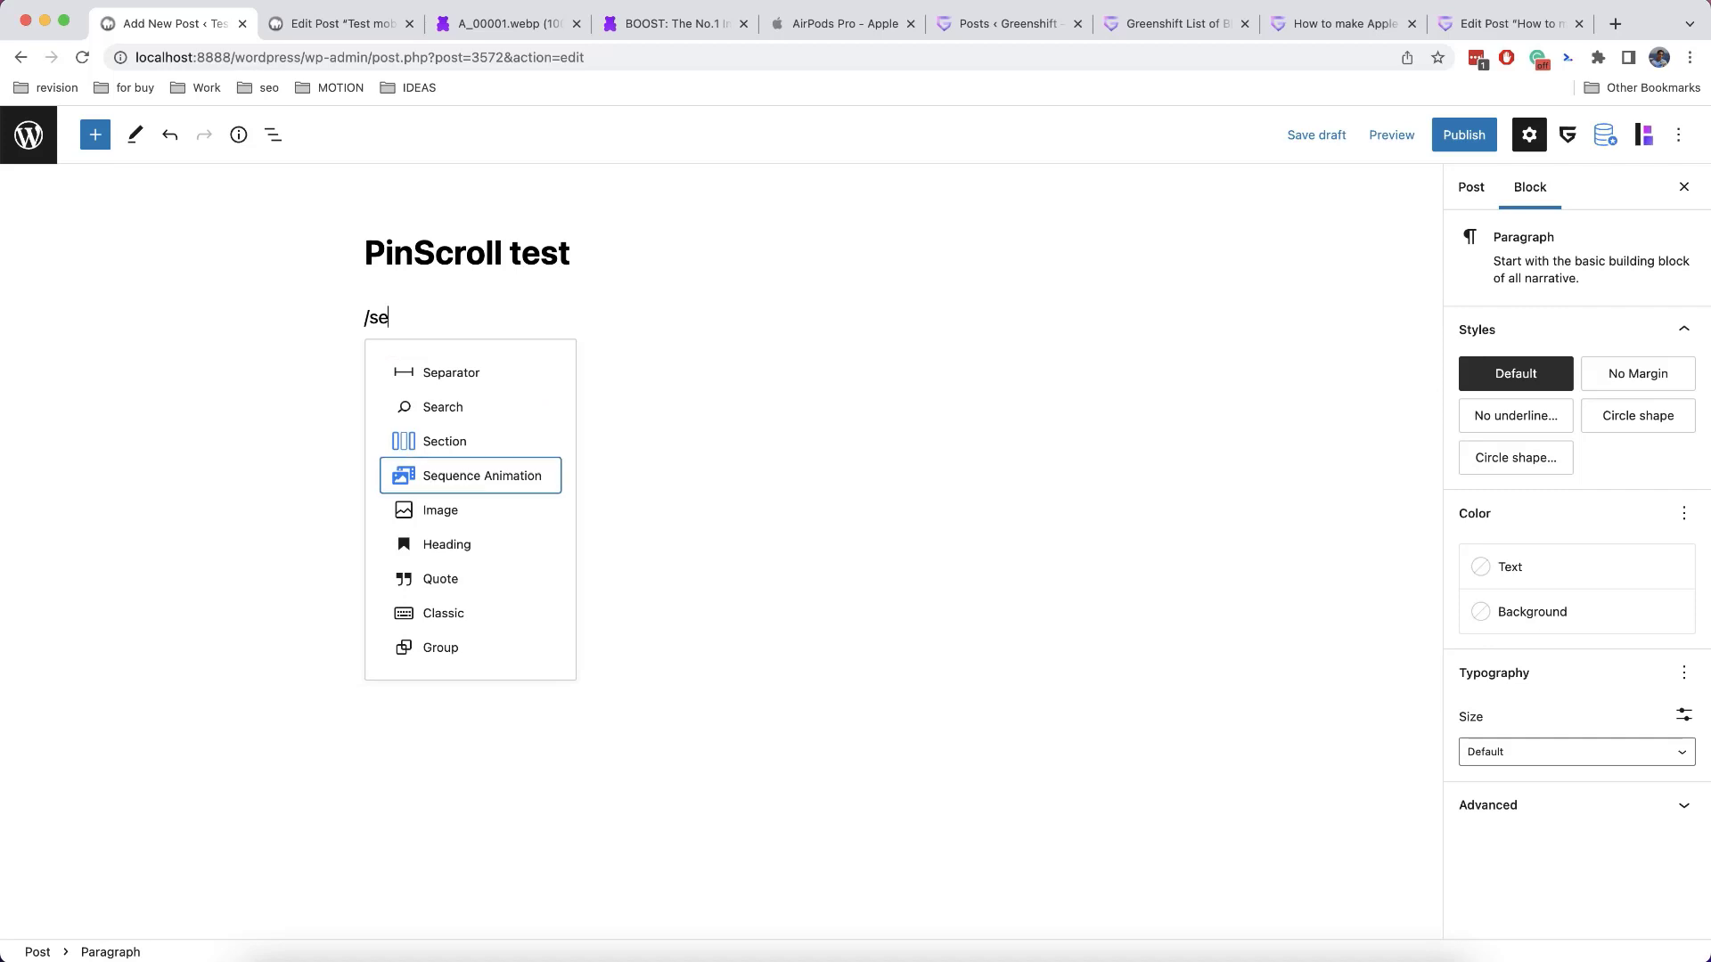
{"action": "key", "text": "Return"}
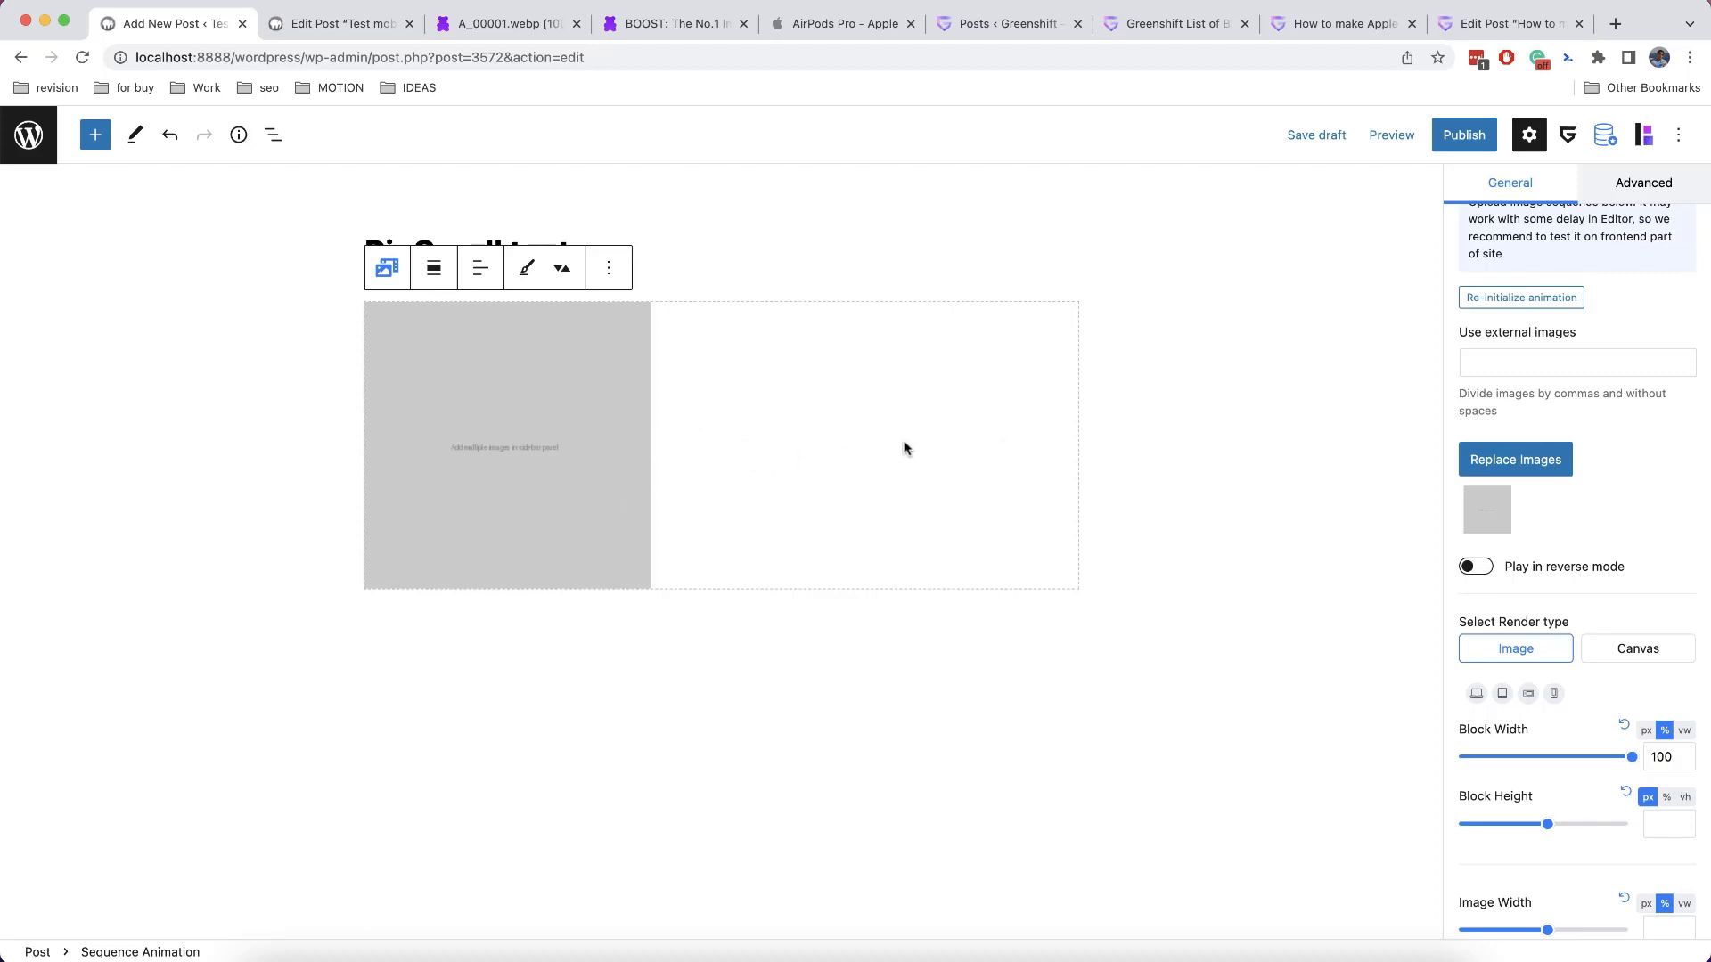
Open a new browser tab with the Adobe help page and scroll through it
{"action": "left_click", "coordinate": [1615, 24]}
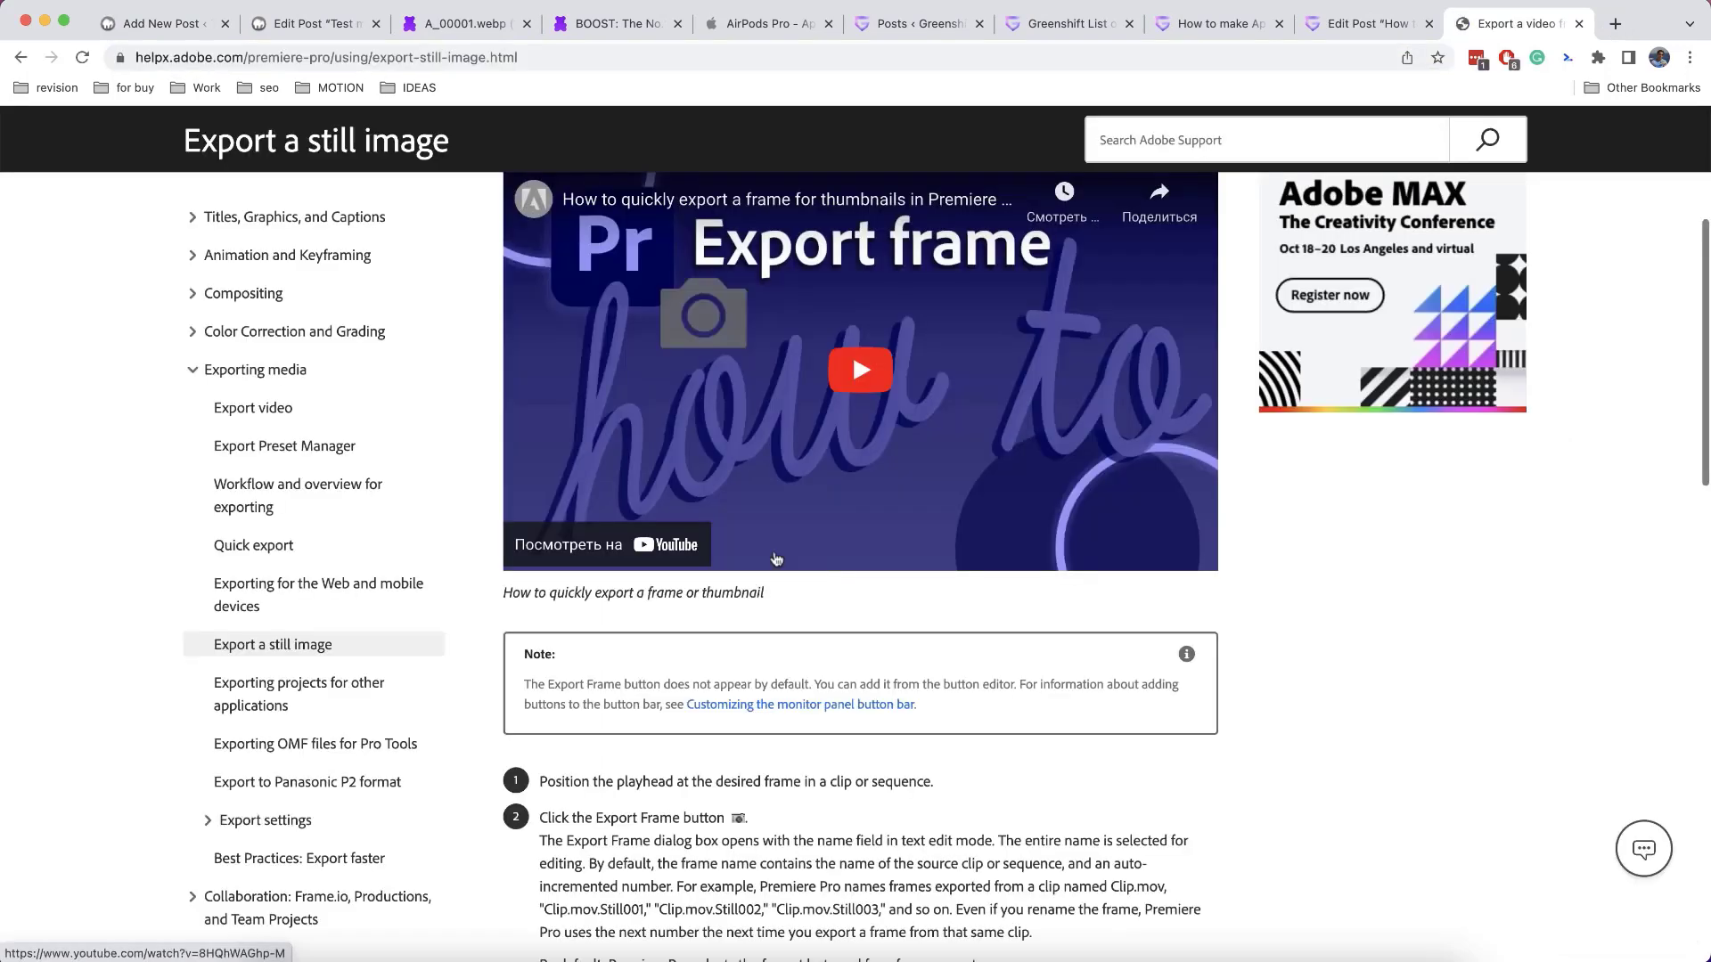
{"action": "scroll", "coordinate": [540, 392], "scroll_direction": "down", "scroll_amount": 5}
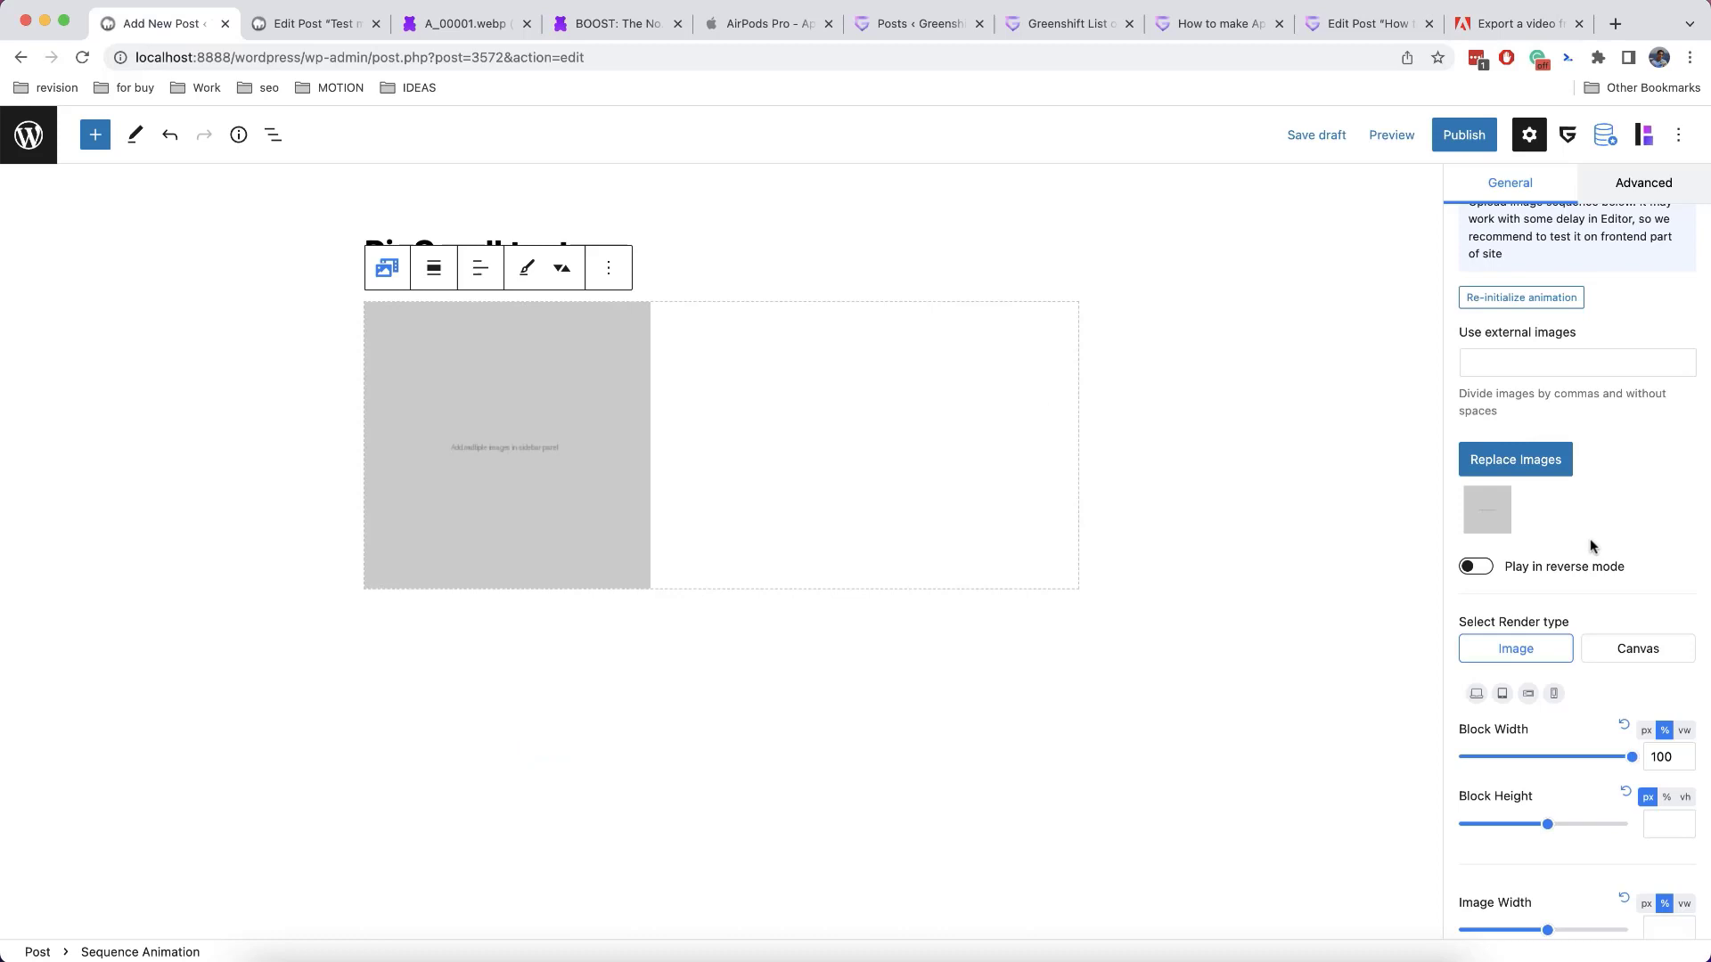
{"action": "scroll", "coordinate": [1589, 538], "scroll_direction": "up", "scroll_amount": 2}
{"action": "scroll", "coordinate": [1589, 538], "scroll_direction": "up", "scroll_amount": 1}
{"action": "scroll", "coordinate": [1605, 586], "scroll_direction": "down", "scroll_amount": 3}
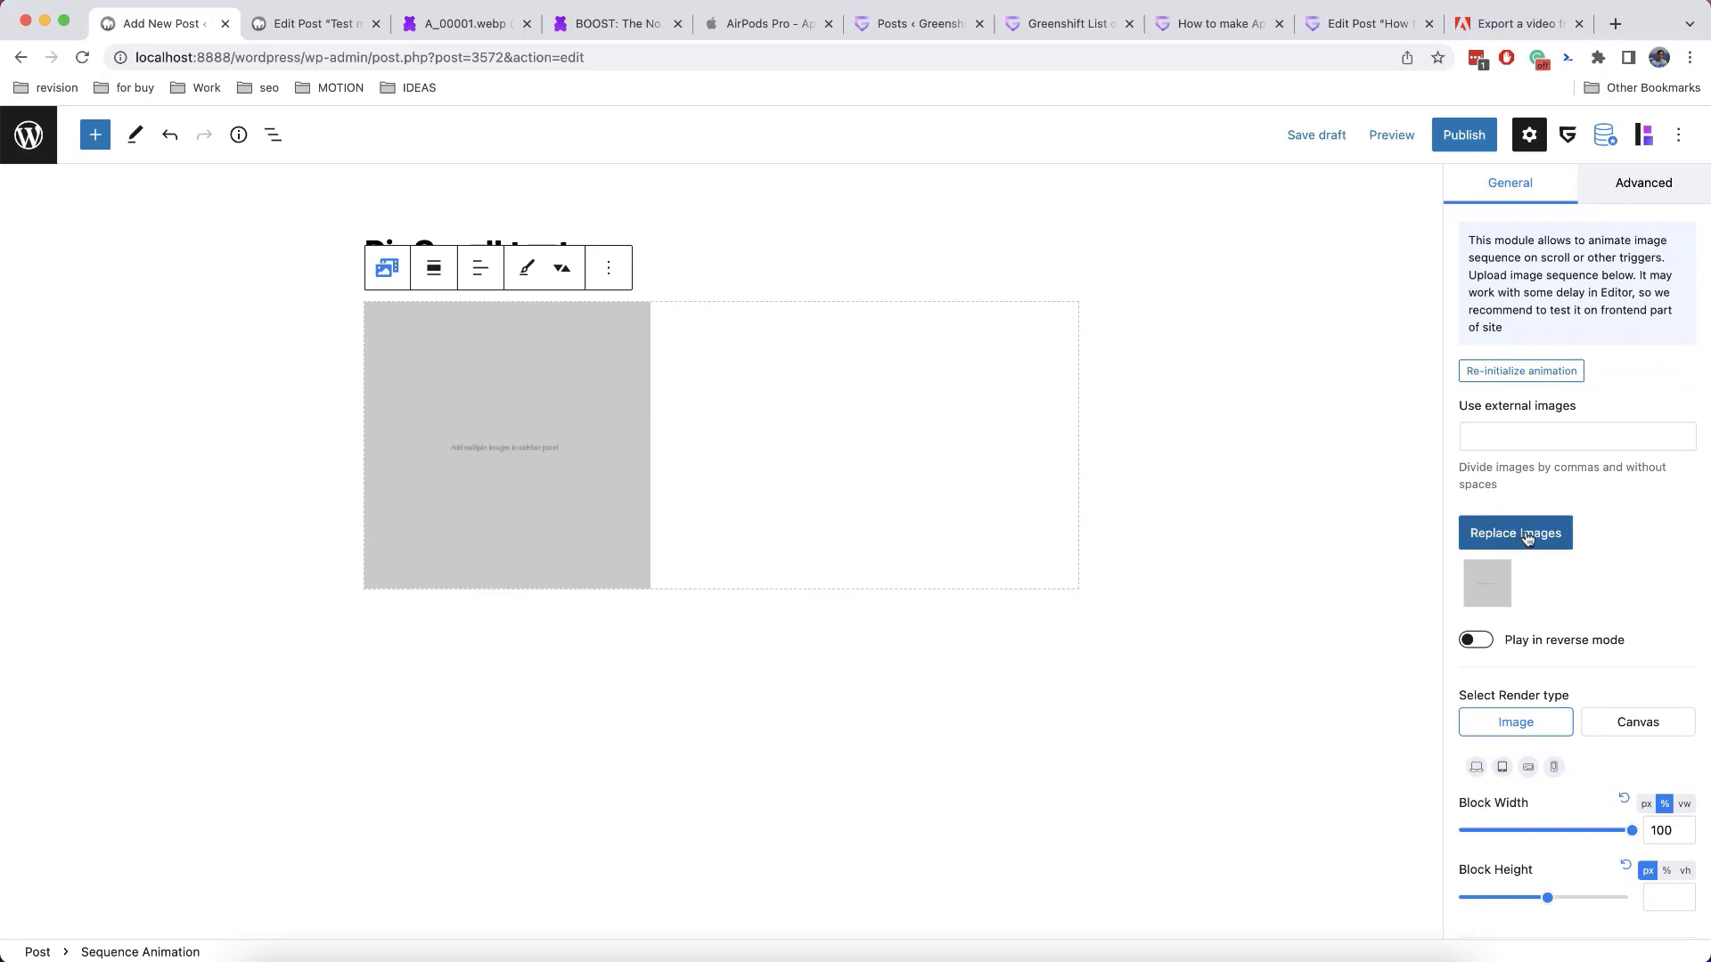
Open the media picker's file chooser and pick the first image in the AI folder
{"action": "left_click", "coordinate": [1529, 537]}
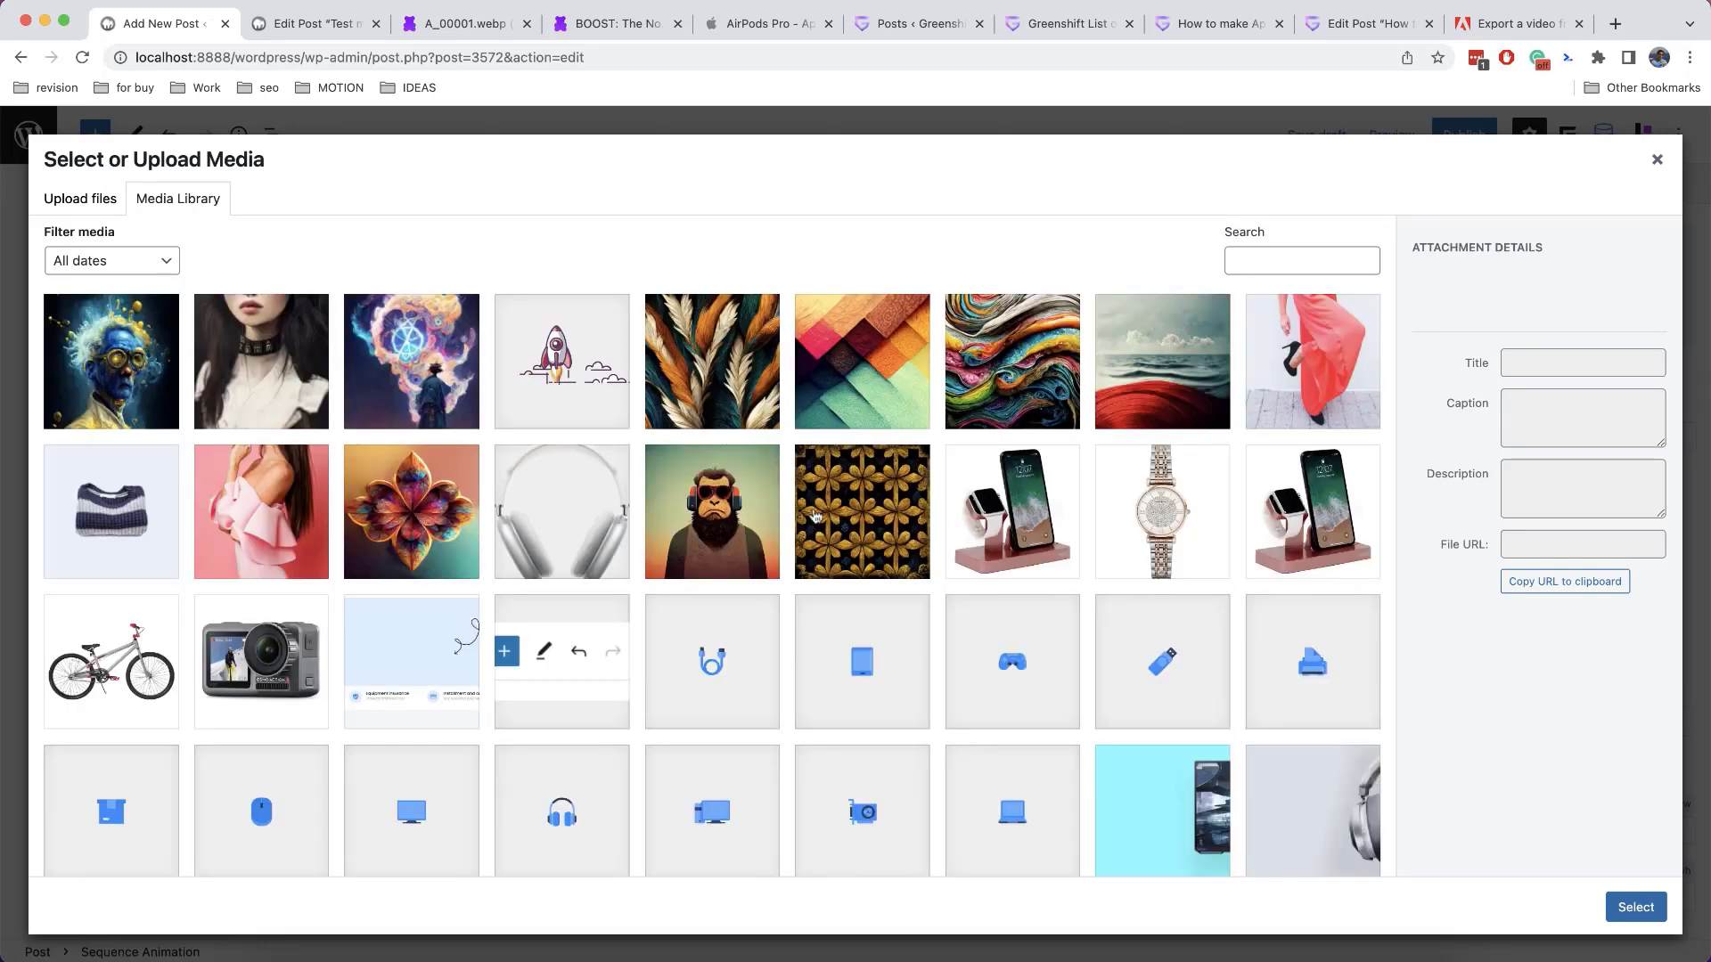
{"action": "scroll", "coordinate": [692, 458], "scroll_direction": "down", "scroll_amount": 1}
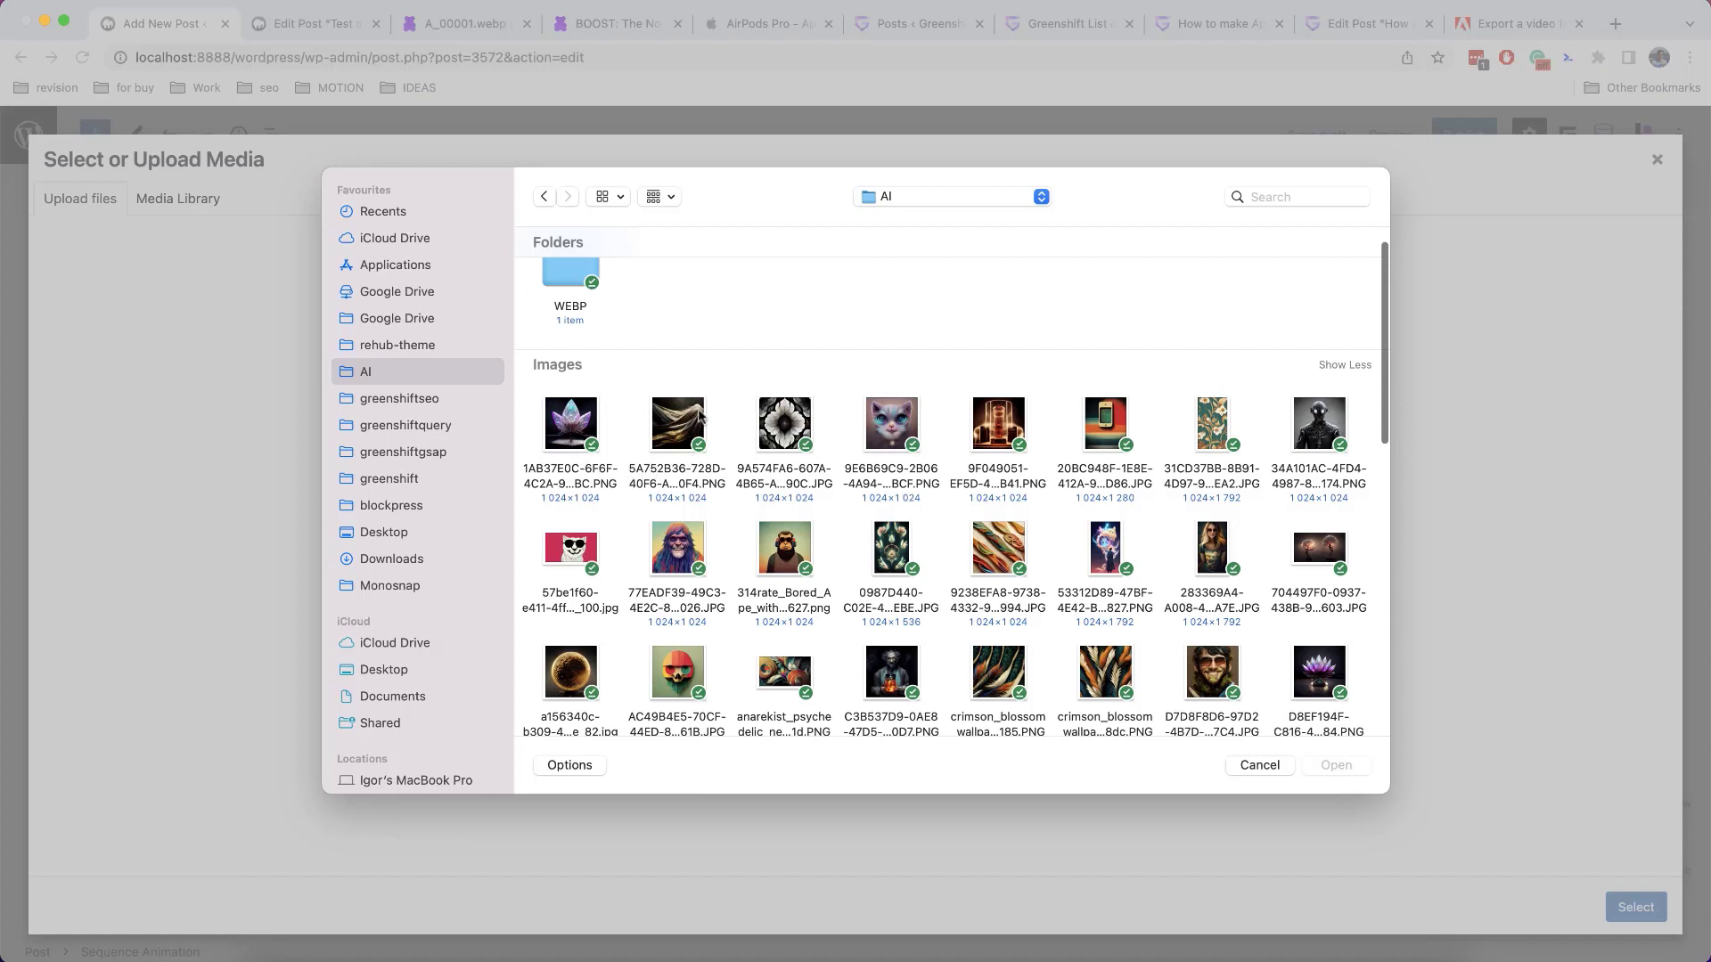
{"action": "left_click", "coordinate": [587, 417]}
{"action": "left_click", "coordinate": [807, 431]}
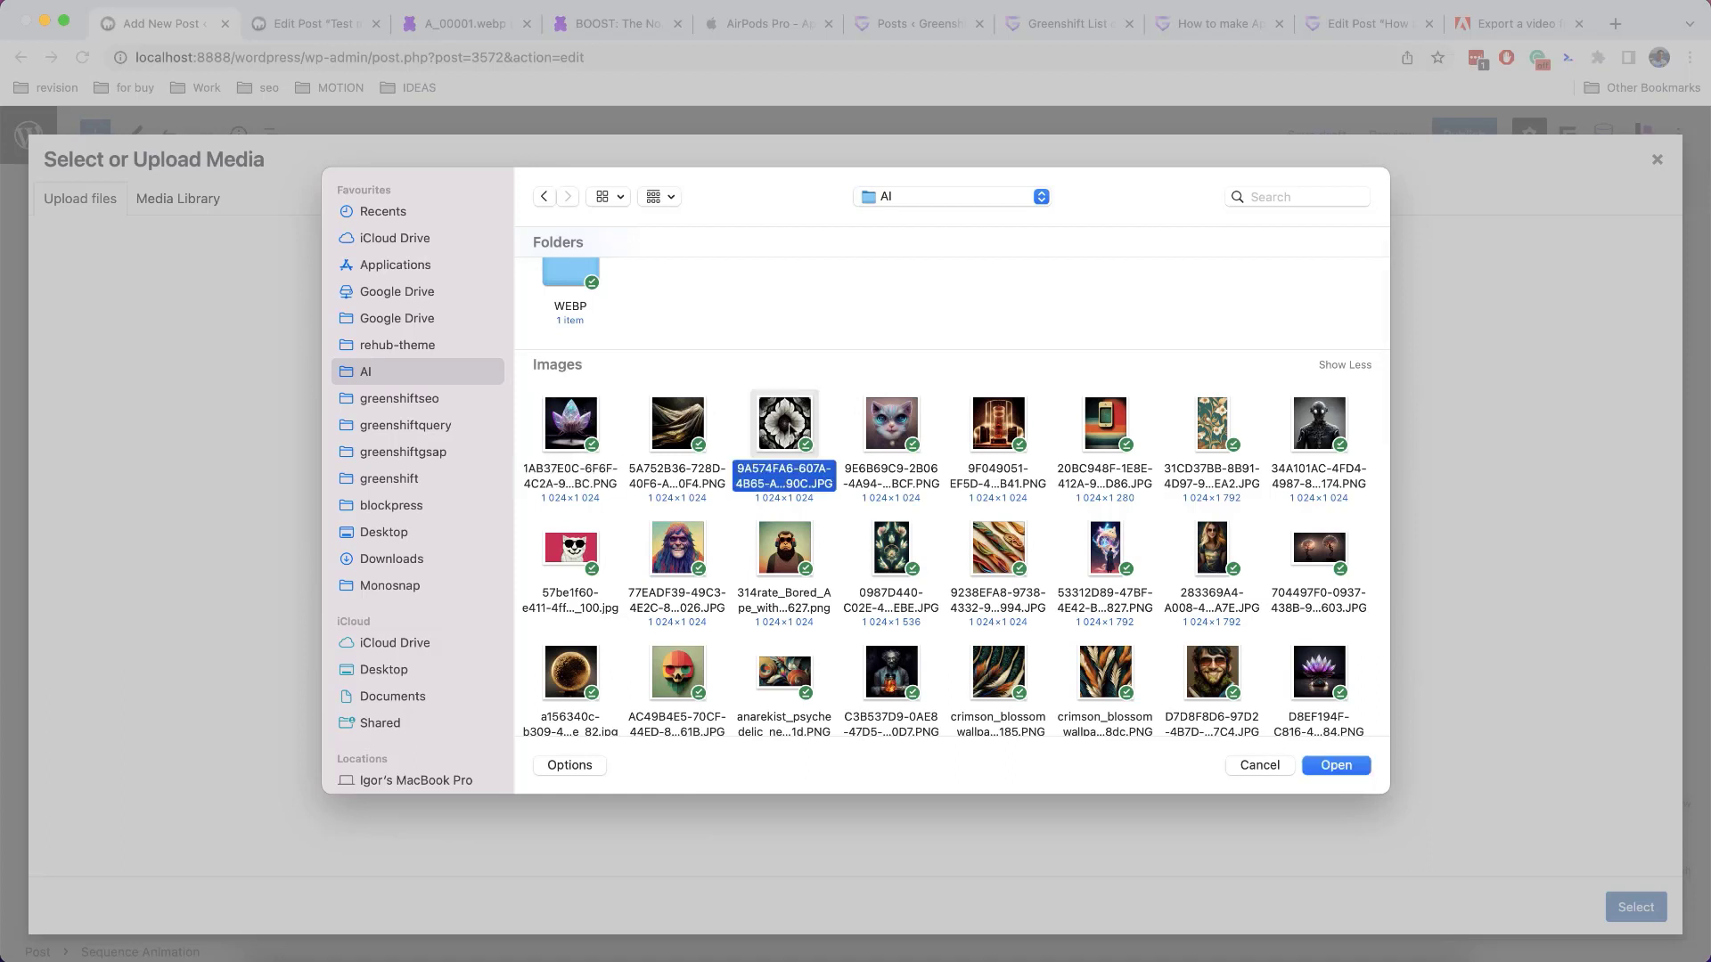
{"action": "left_click", "coordinate": [588, 418]}
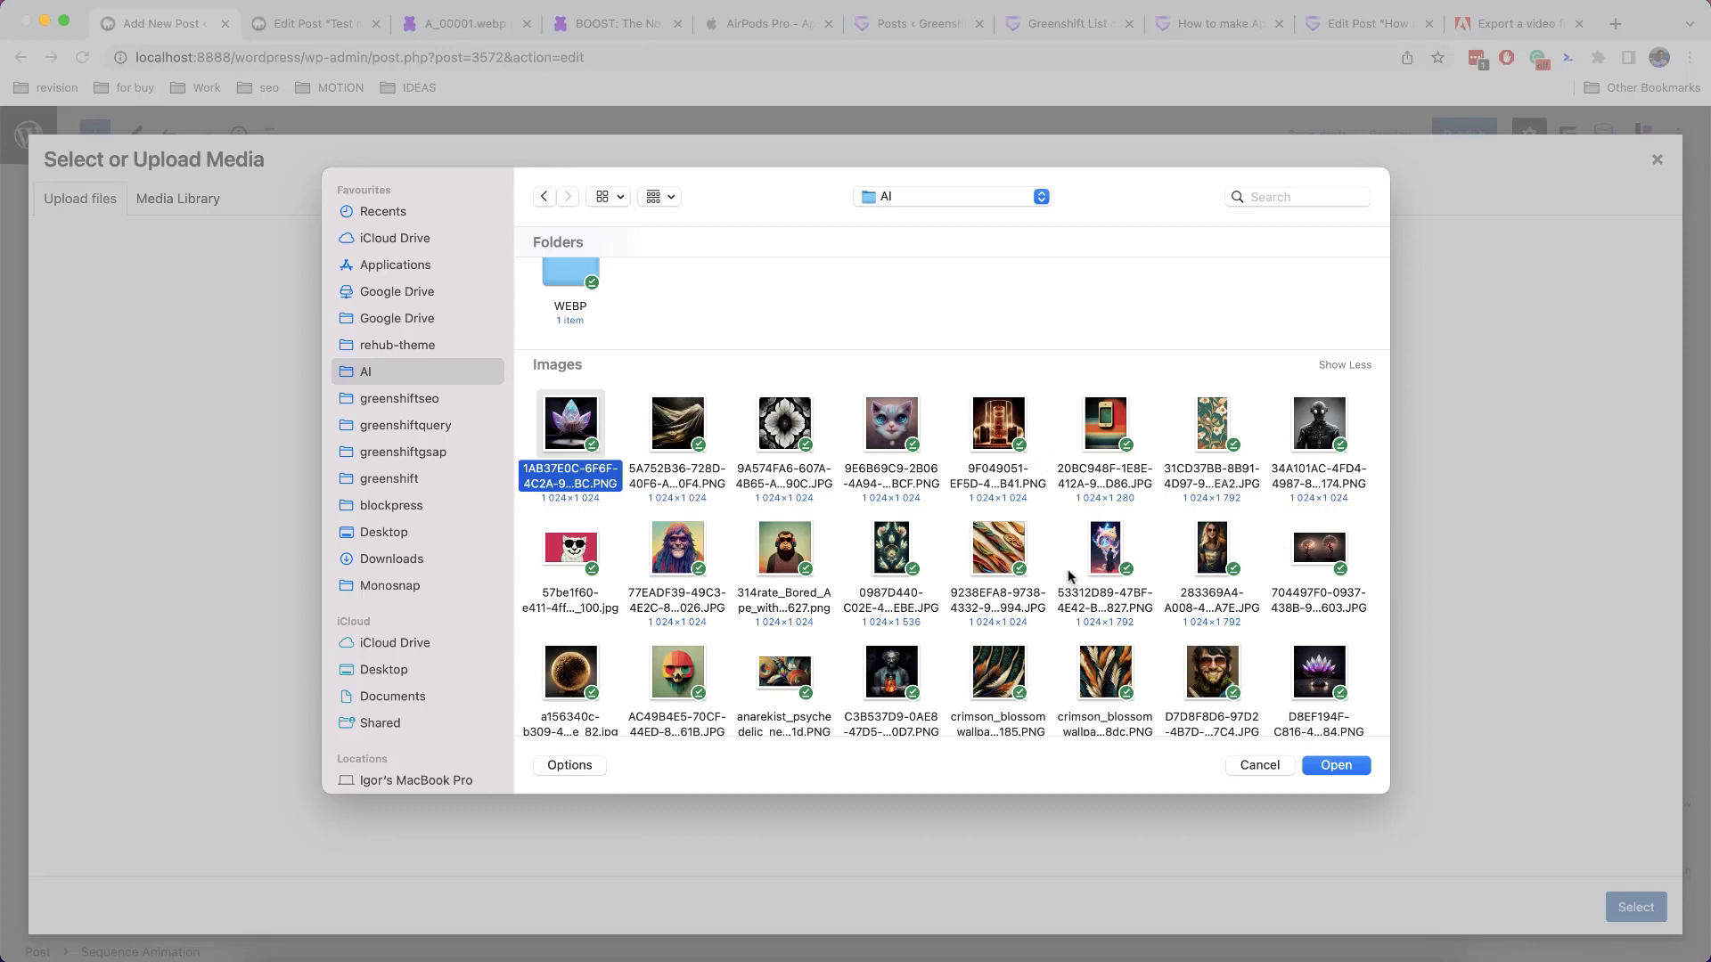
Select all eight AI-folder images, then clear the selection and dismiss the chooser without uploading
{"action": "left_click", "coordinate": [677, 441], "text": "super"}
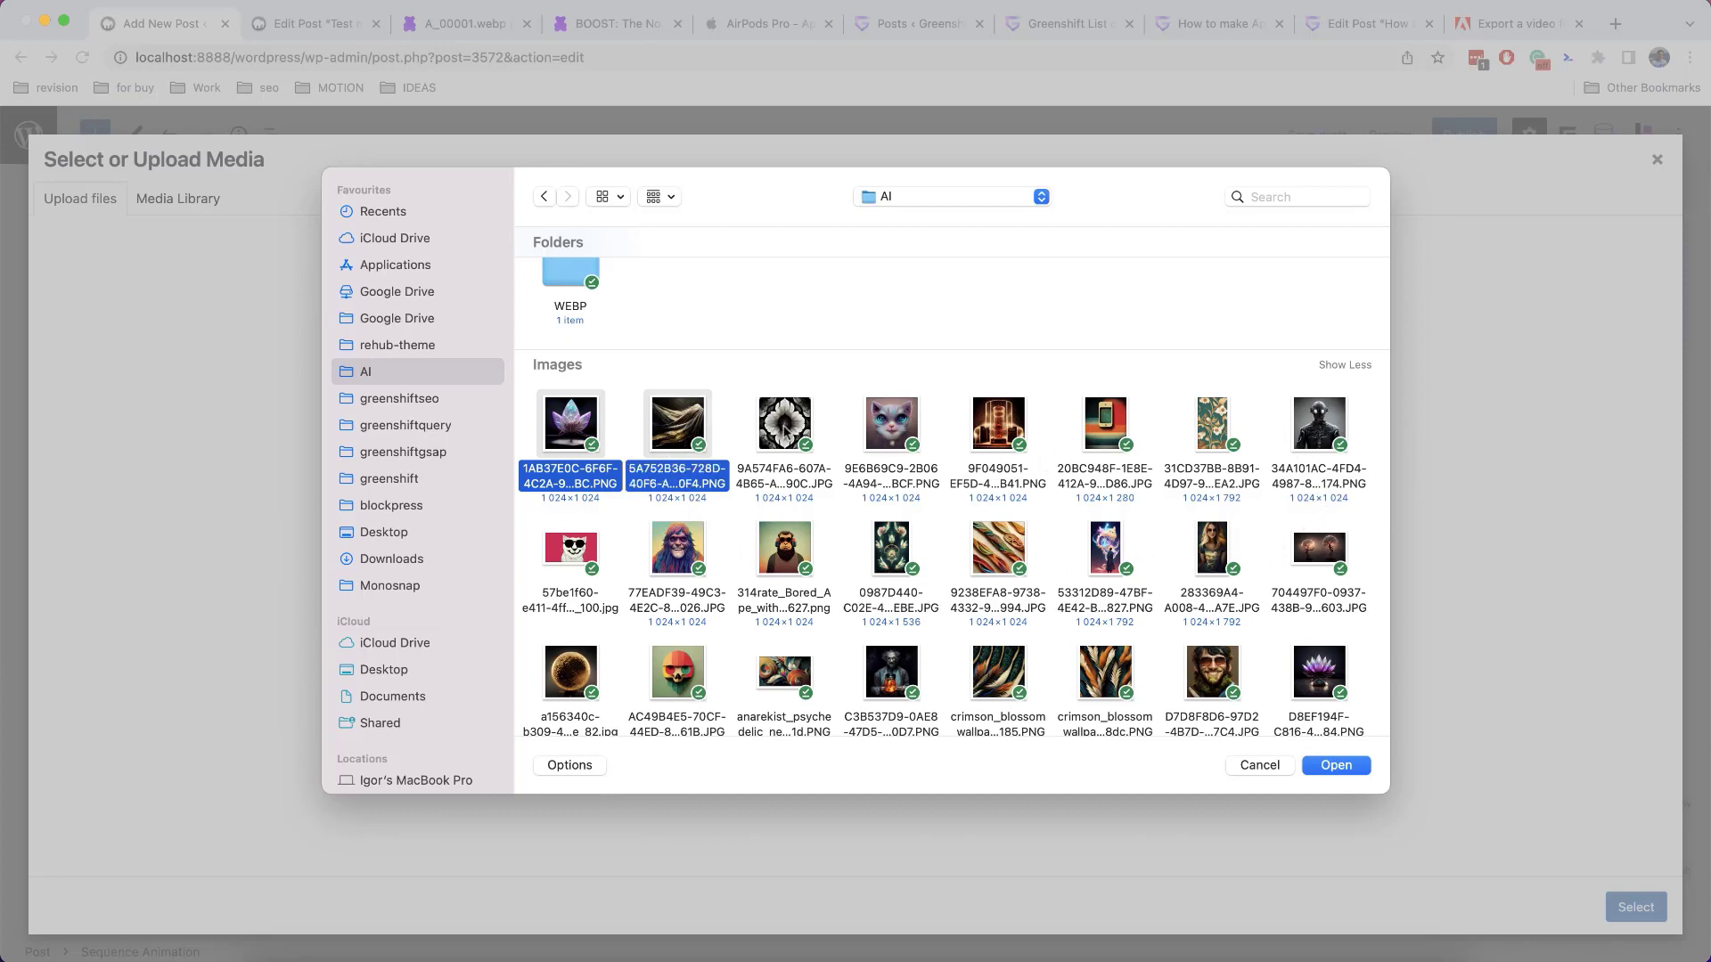
{"action": "left_click", "coordinate": [784, 431], "text": "super"}
{"action": "left_click", "coordinate": [891, 432], "text": "super"}
{"action": "left_click", "coordinate": [996, 434], "text": "super"}
{"action": "left_click", "coordinate": [1097, 434], "text": "super"}
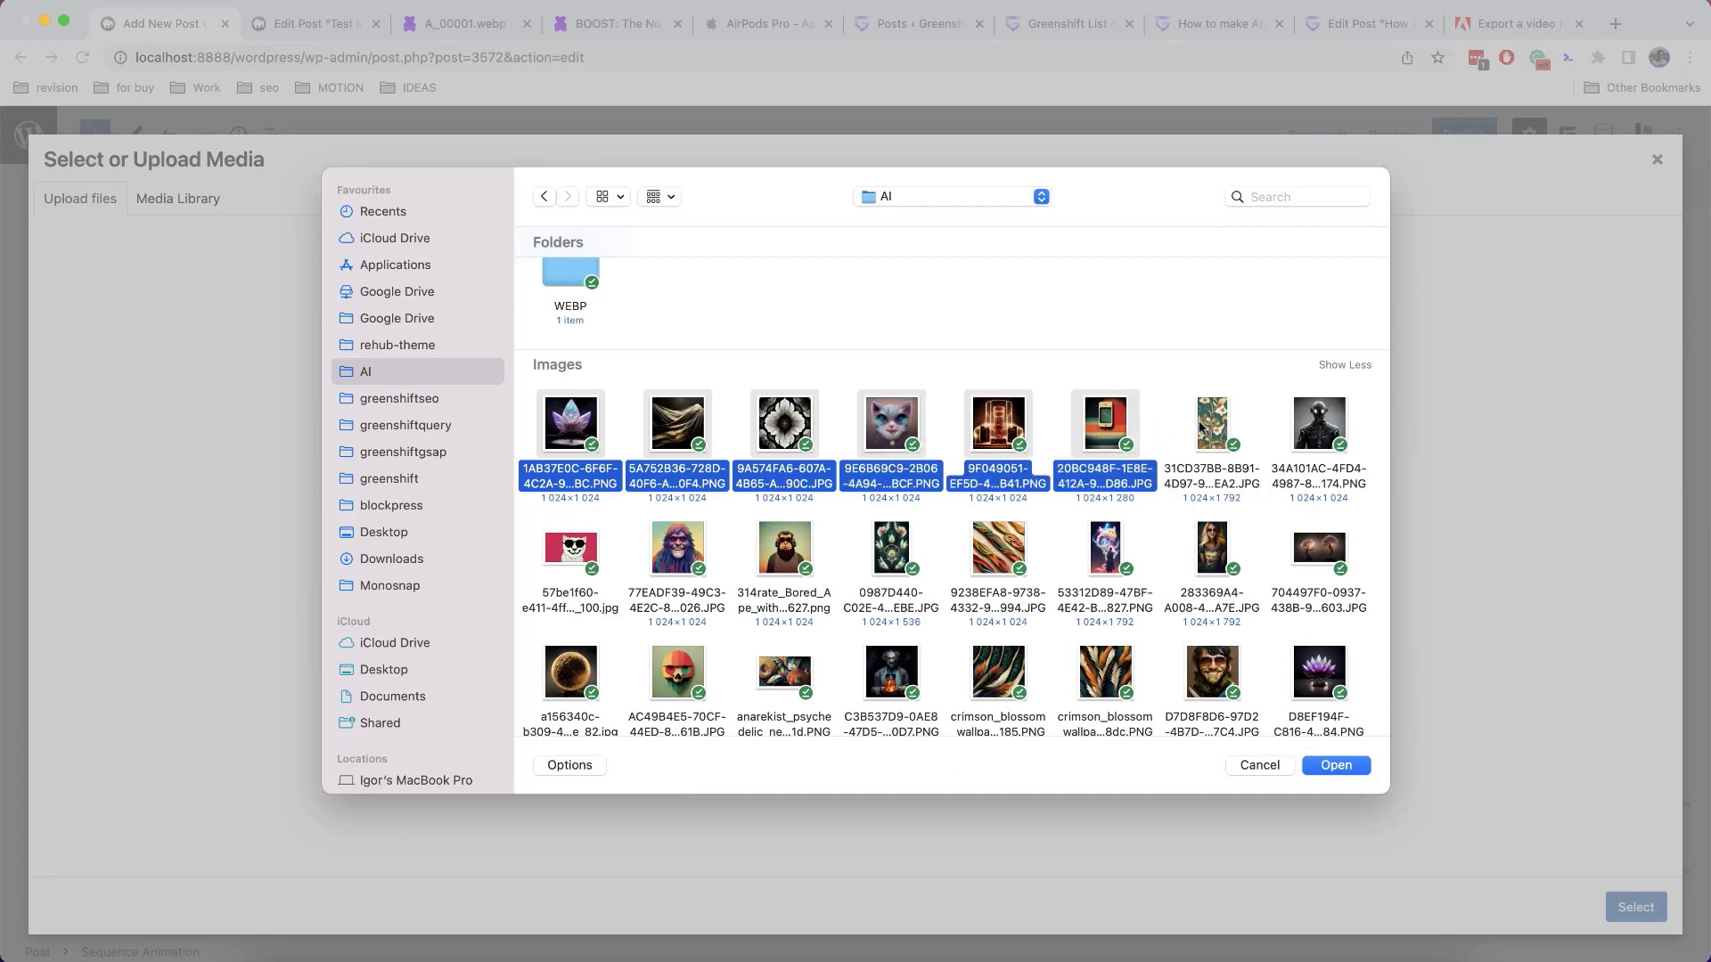
{"action": "left_click", "coordinate": [1200, 427], "text": "super"}
{"action": "left_click", "coordinate": [1291, 429], "text": "super"}
{"action": "left_click", "coordinate": [1362, 415]}
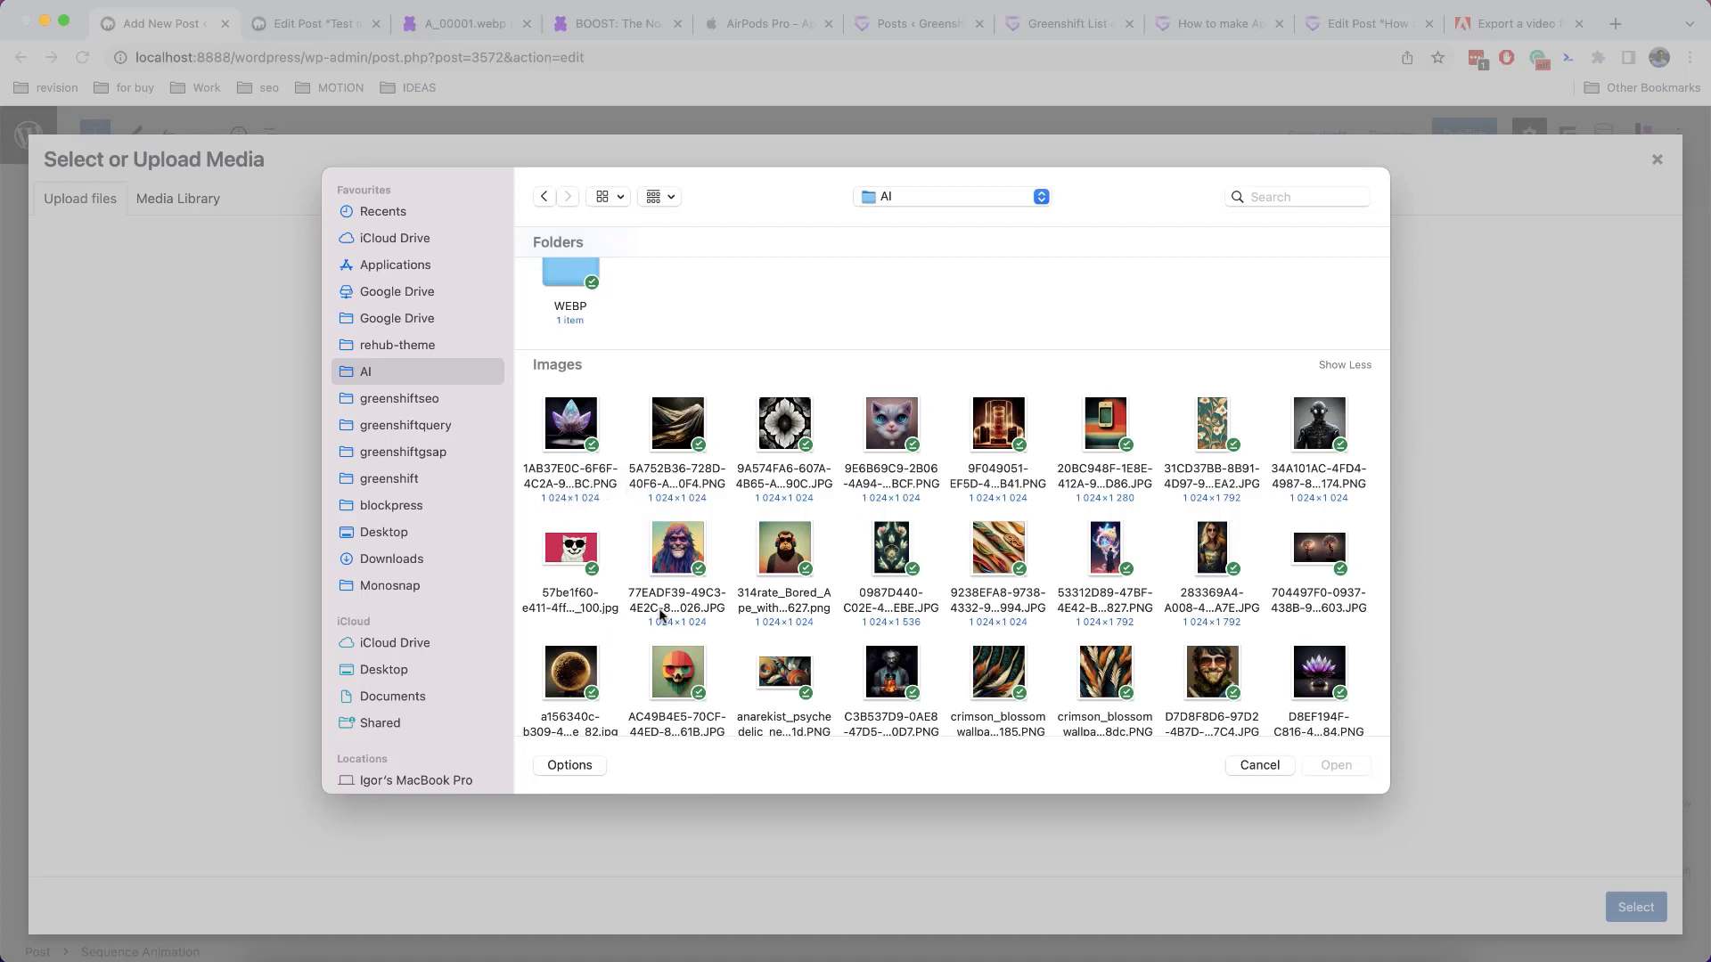
{"action": "left_click", "coordinate": [575, 438]}
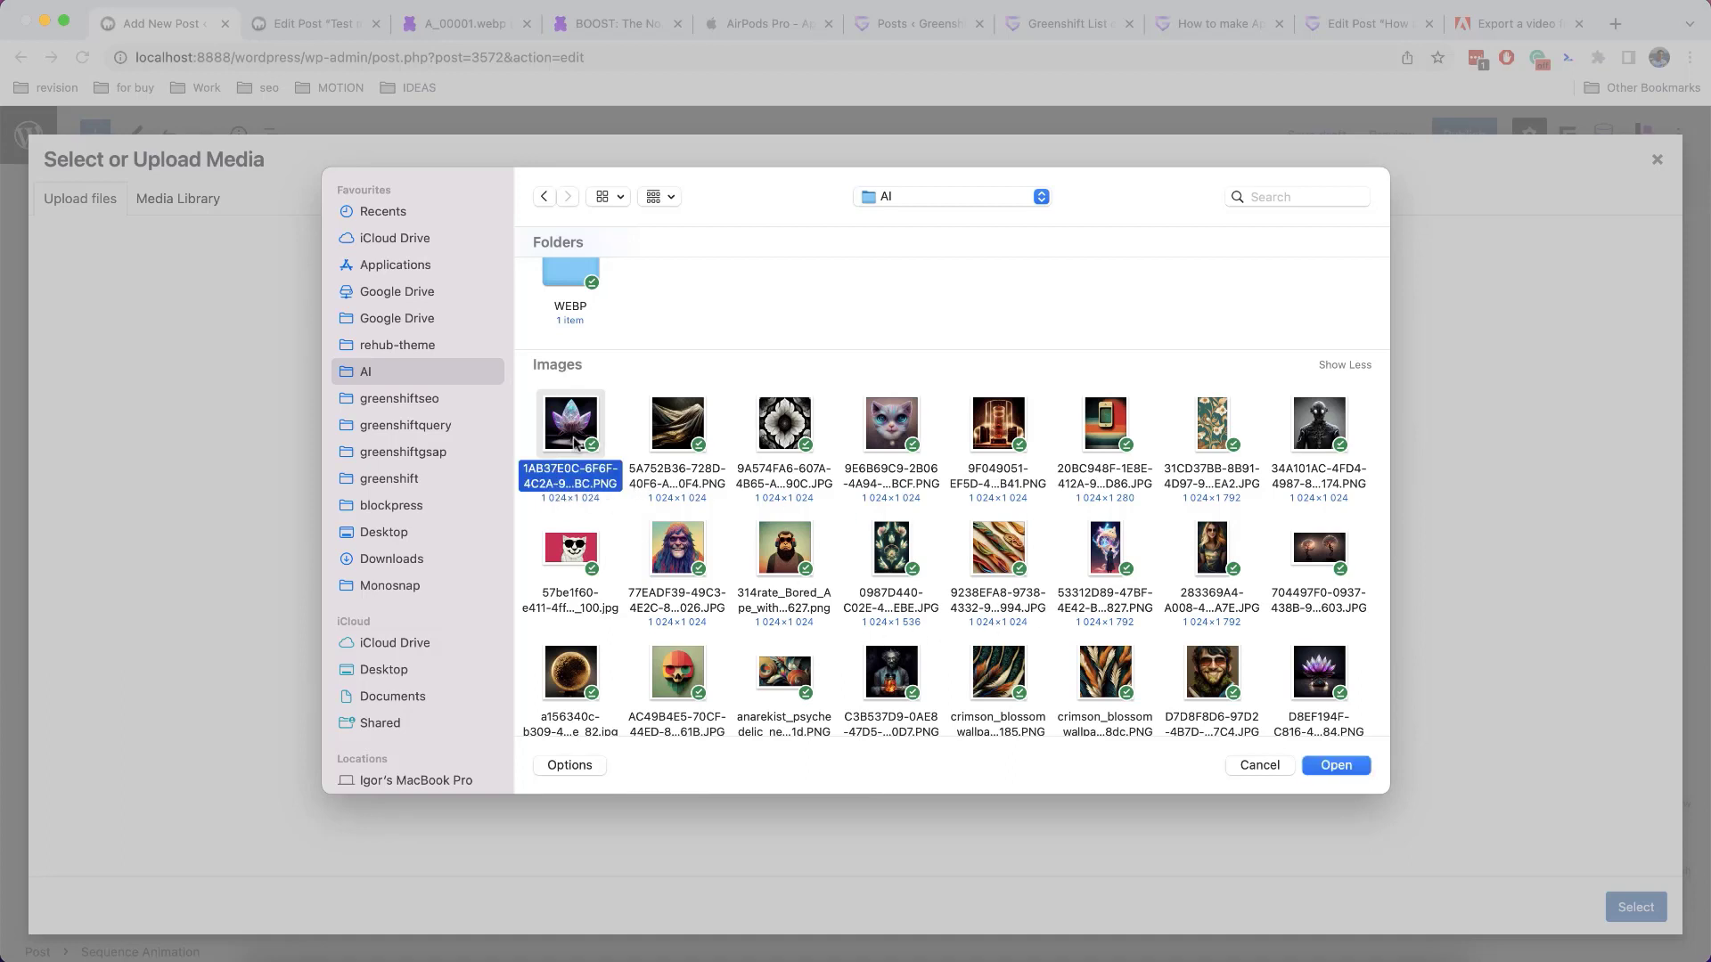
{"action": "key", "text": "Return"}
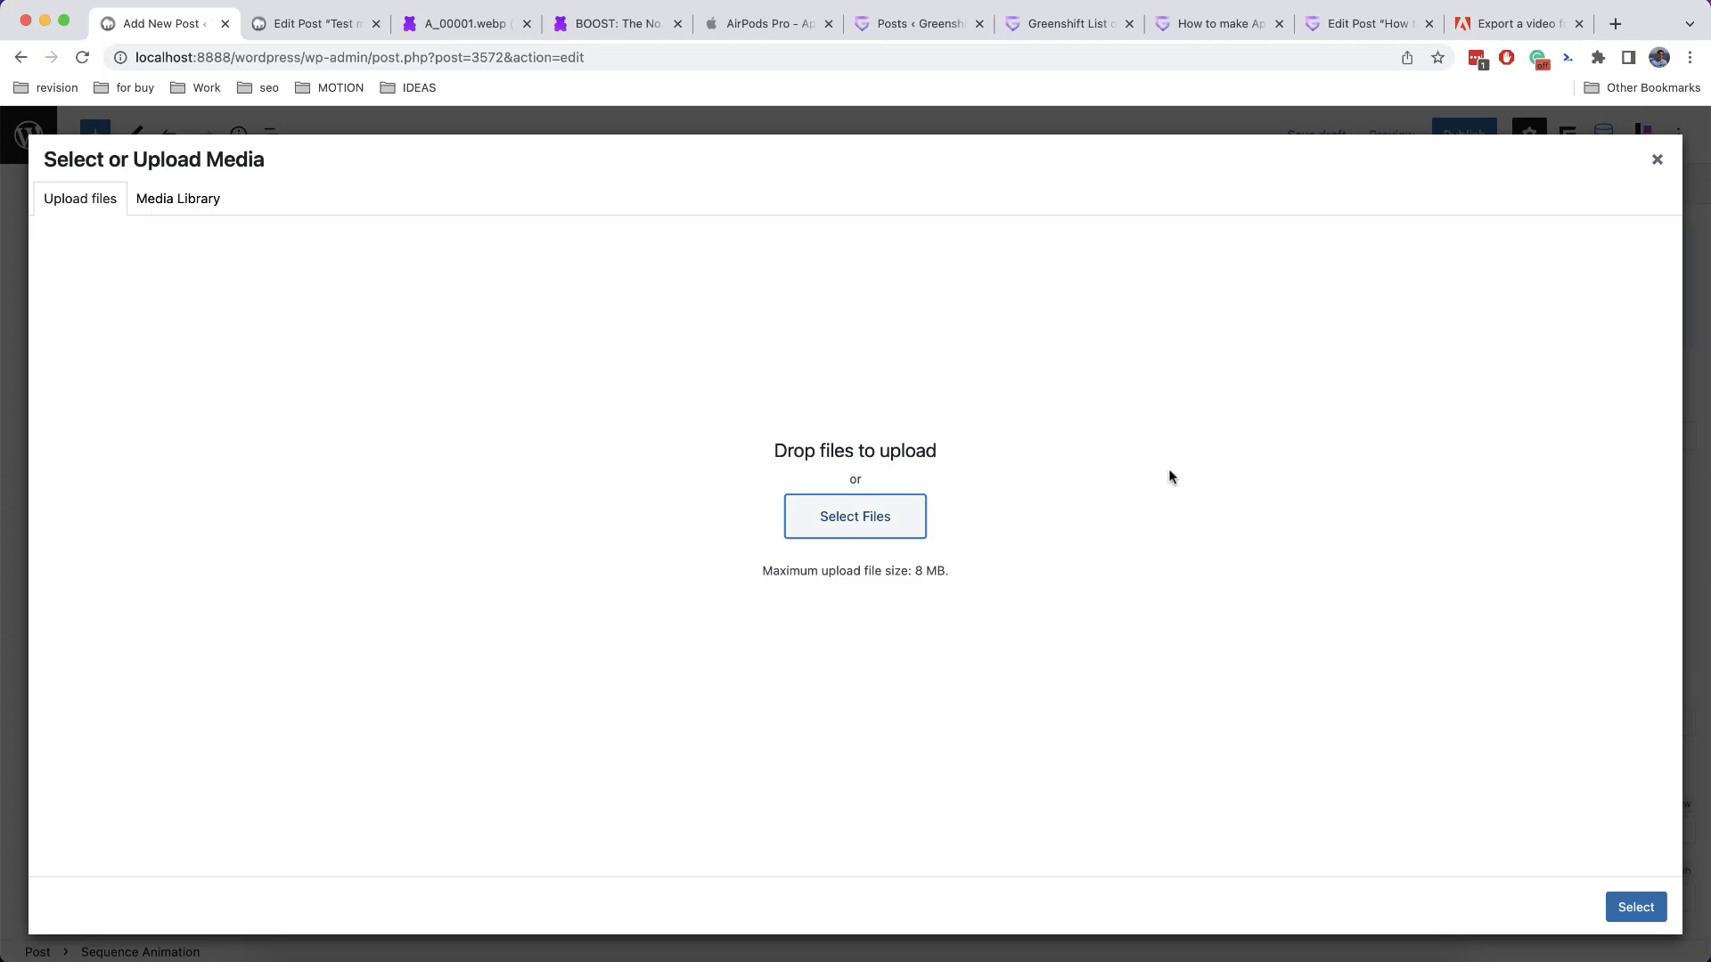
{"action": "left_click", "coordinate": [1656, 159]}
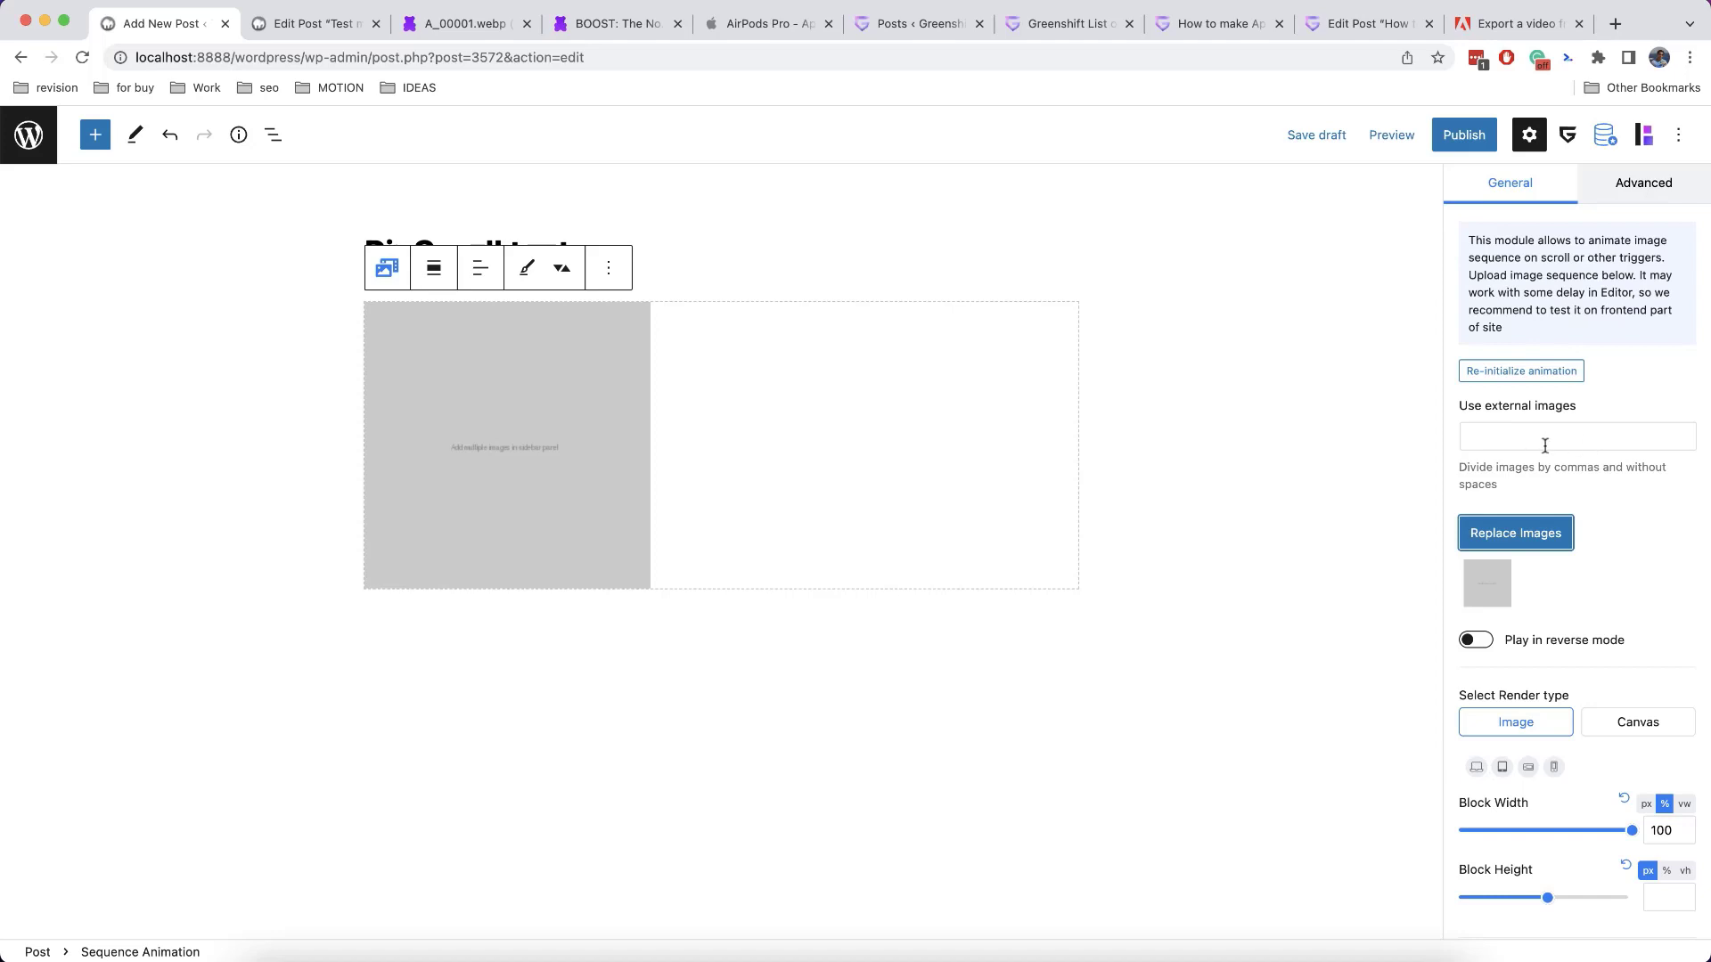
{"action": "key", "text": "super+Tab"}
{"action": "scroll", "coordinate": [710, 287], "scroll_direction": "up", "scroll_amount": 10}
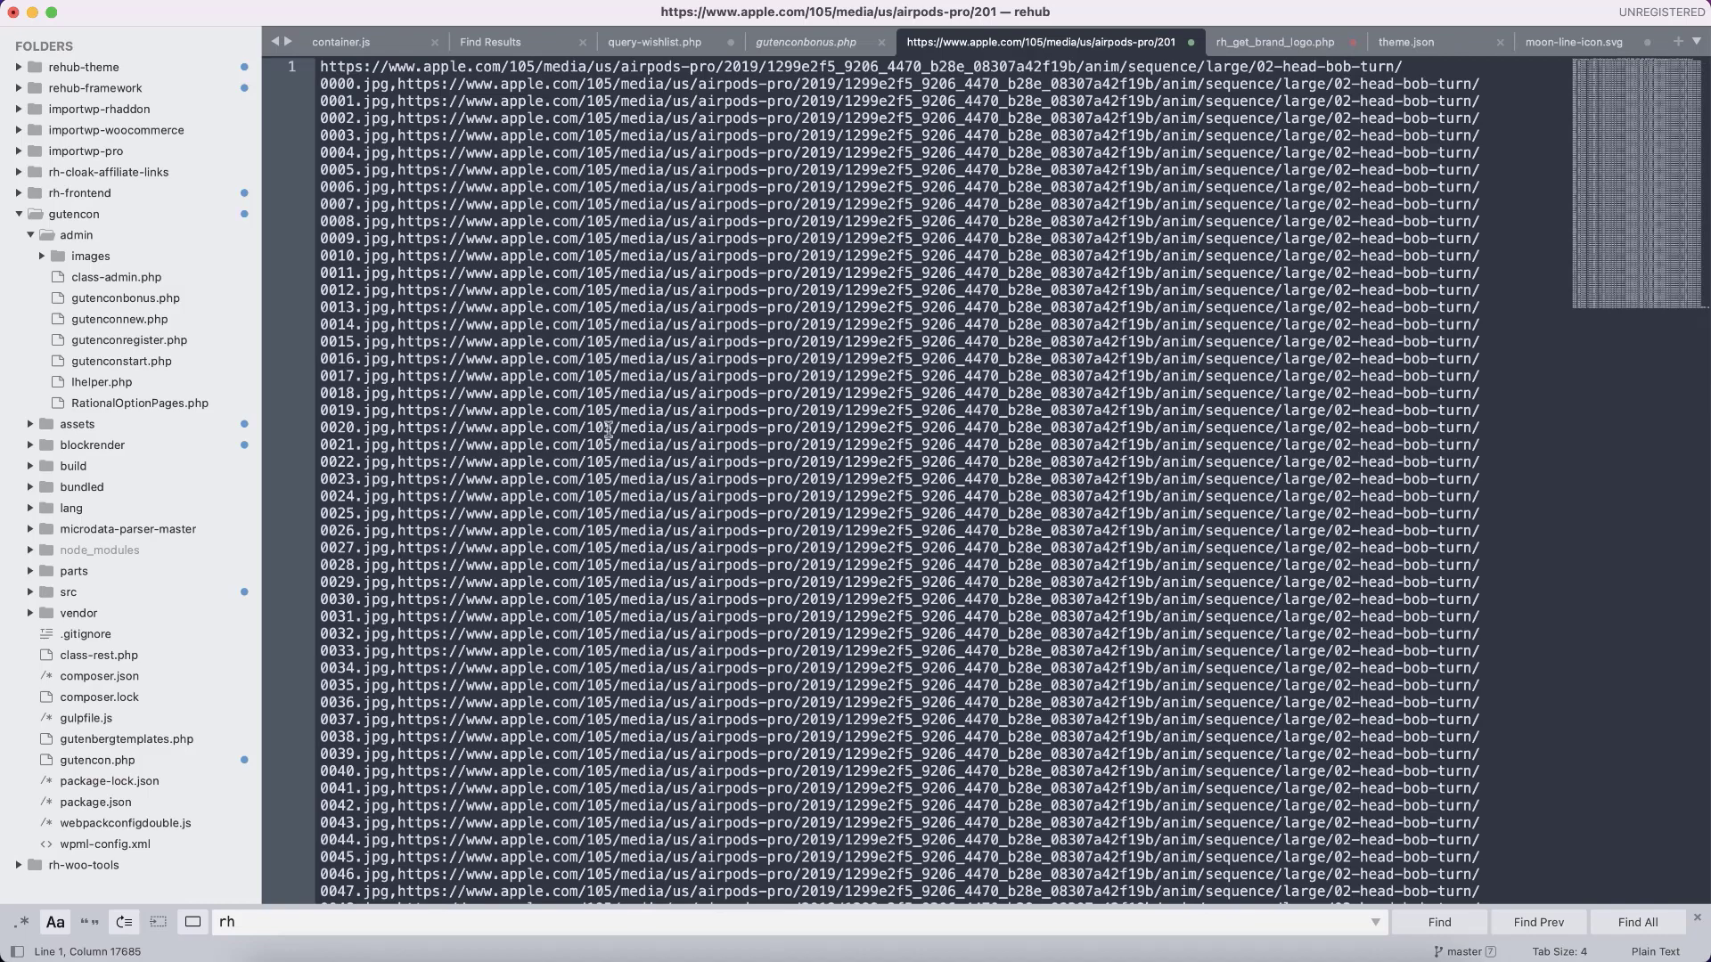
Check the comma-separated AirPods frame URLs in Sublime Text from 0000.jpg through 0130.jpg
{"action": "scroll", "coordinate": [624, 392], "scroll_direction": "down", "scroll_amount": 15}
{"action": "scroll", "coordinate": [608, 431], "scroll_direction": "up", "scroll_amount": 15}
{"action": "left_click", "coordinate": [398, 84]}
{"action": "scroll", "coordinate": [552, 686], "scroll_direction": "down", "scroll_amount": 5}
{"action": "scroll", "coordinate": [499, 428], "scroll_direction": "up", "scroll_amount": 5}
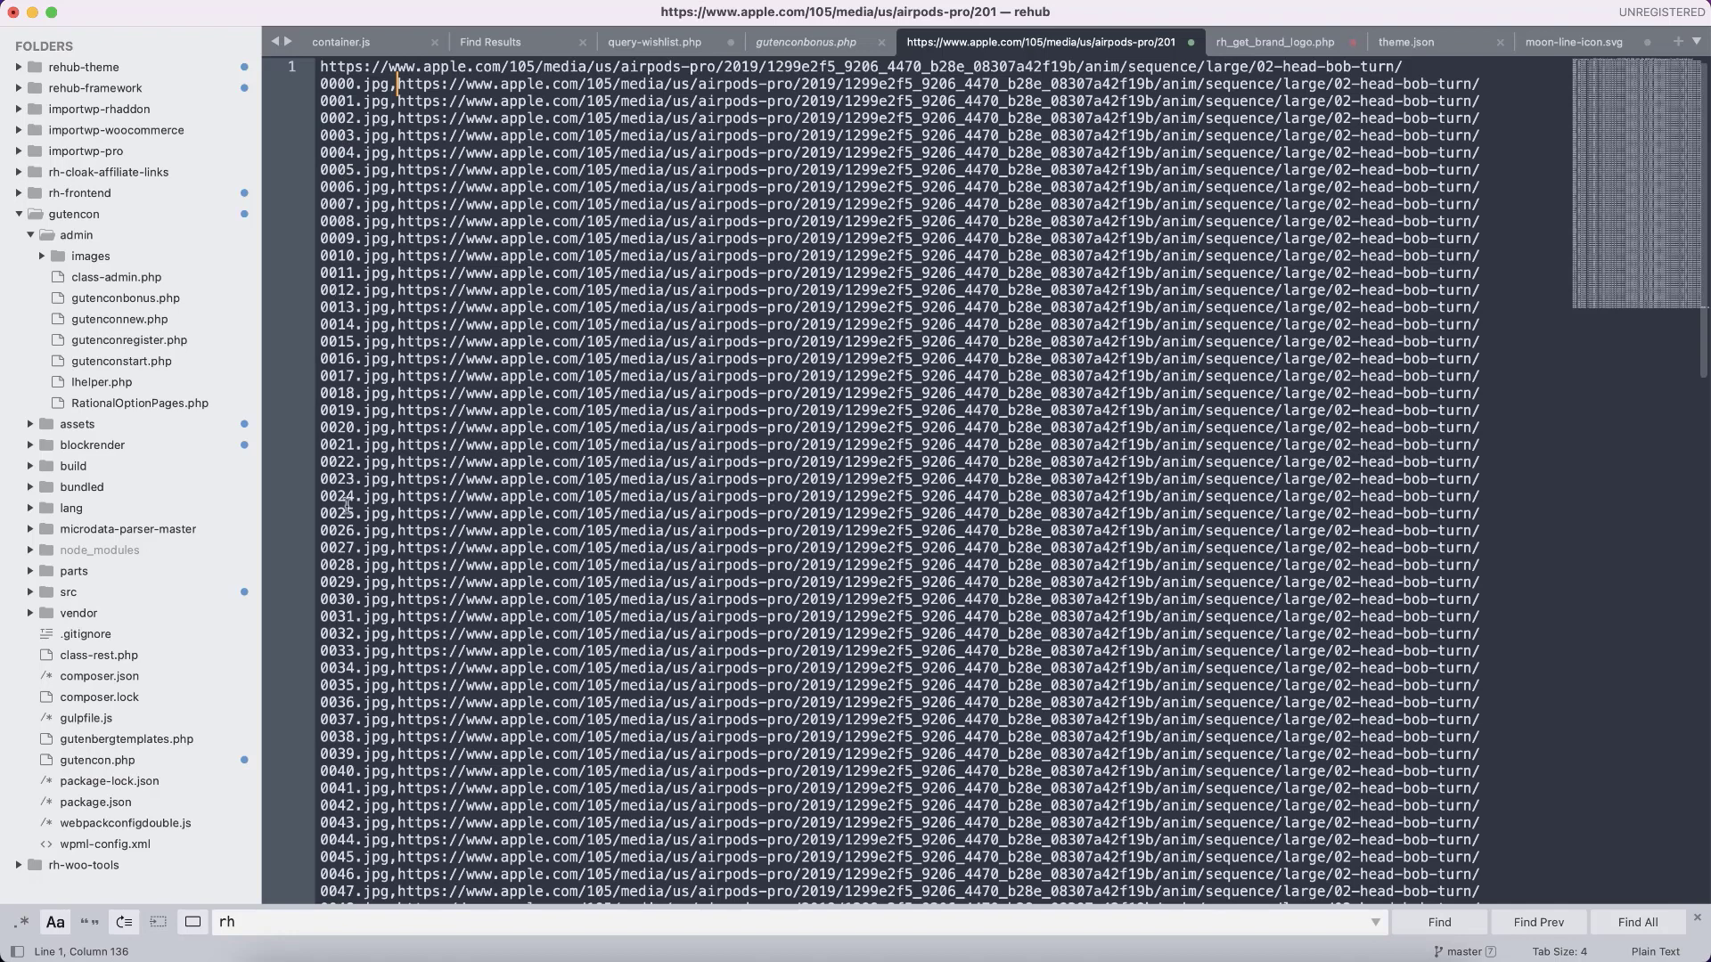
{"action": "scroll", "coordinate": [436, 648], "scroll_direction": "down", "scroll_amount": 15}
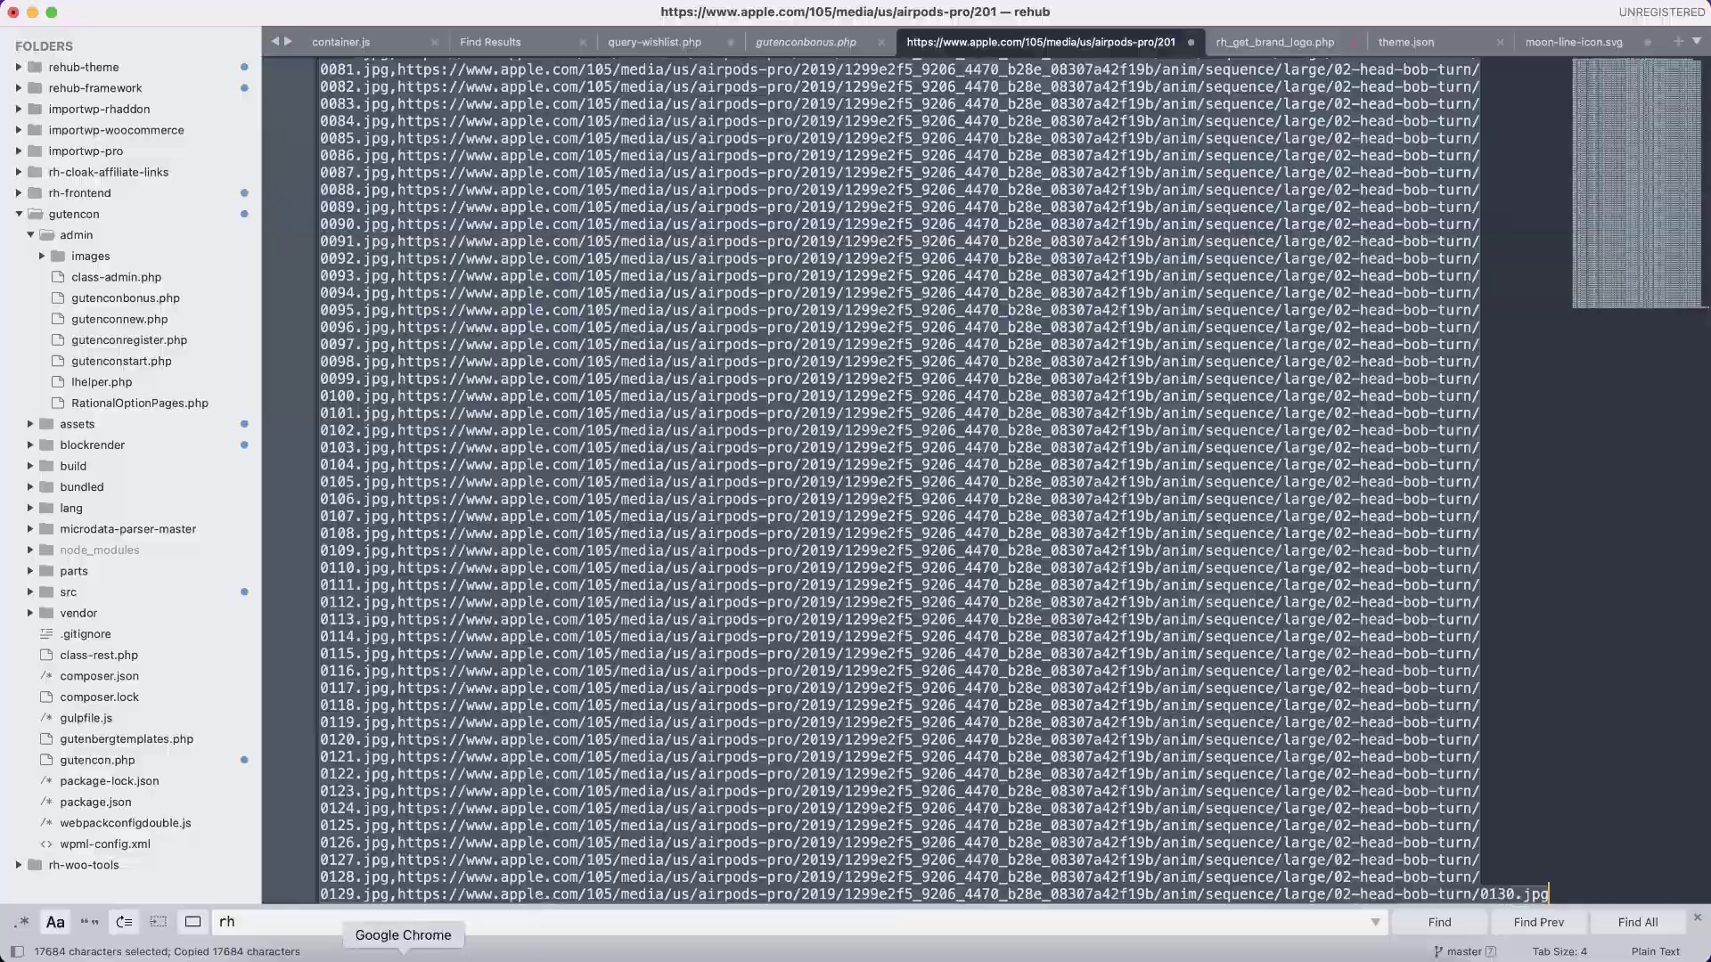
Paste the copied AirPods frame URLs into the block's external images field
{"action": "left_click", "coordinate": [420, 942]}
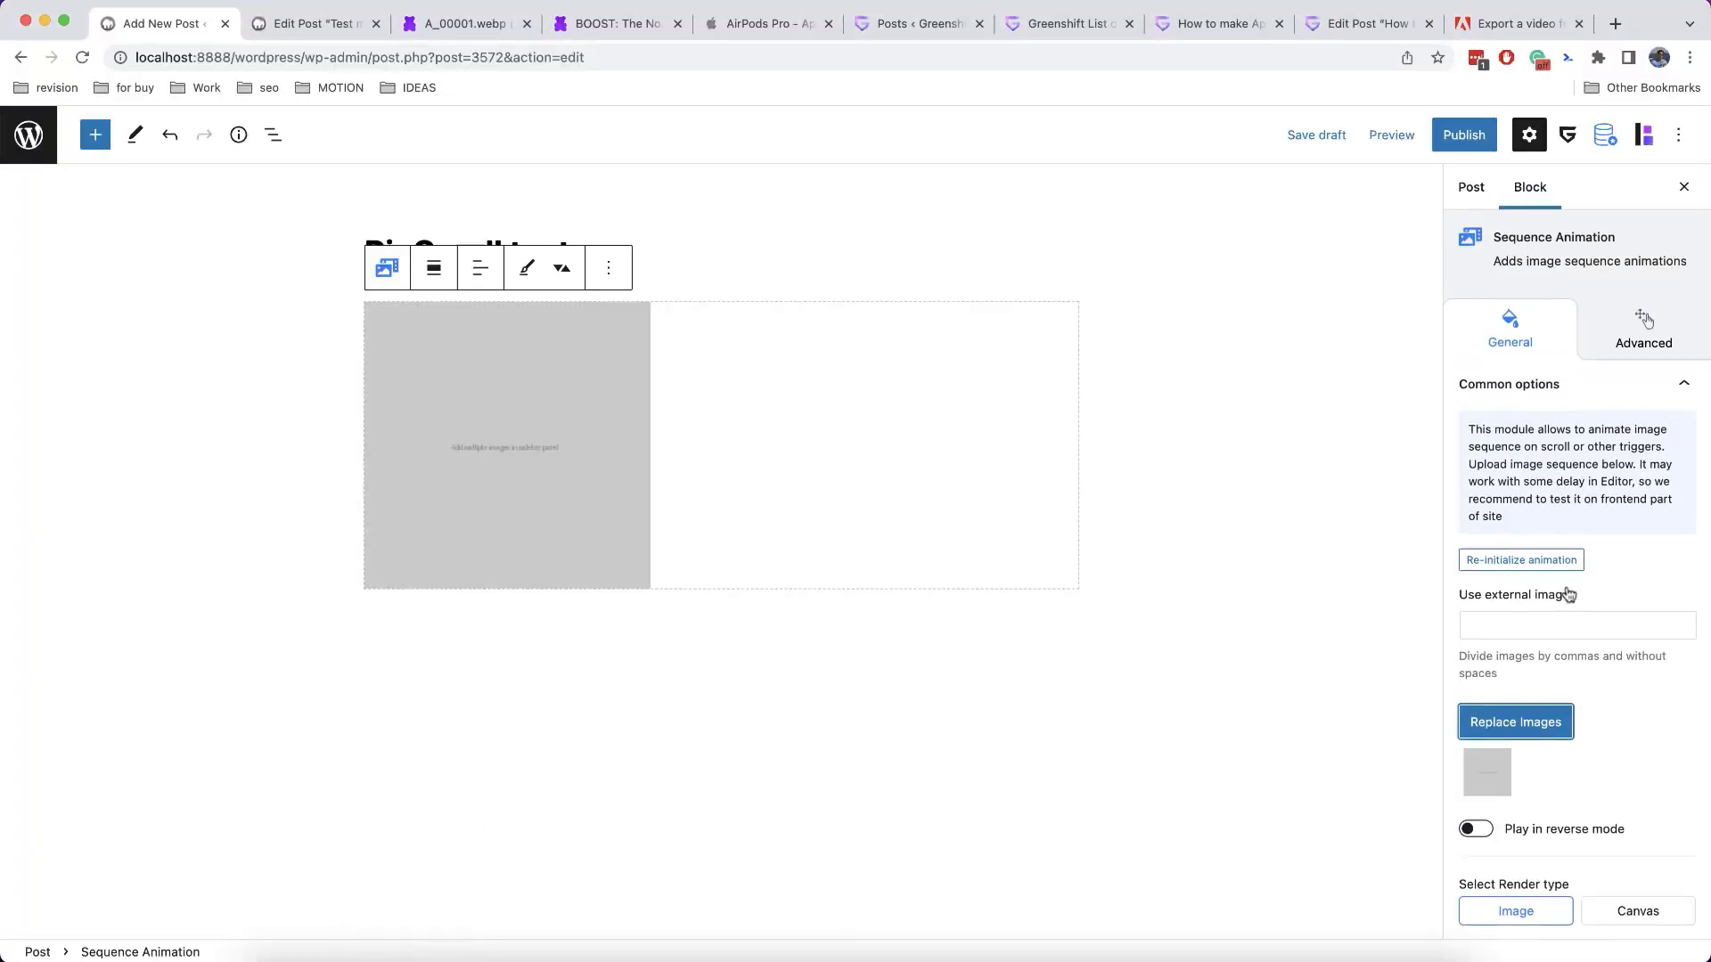
{"action": "scroll", "coordinate": [1568, 595], "scroll_direction": "down", "scroll_amount": 3}
{"action": "left_click", "coordinate": [1502, 432]}
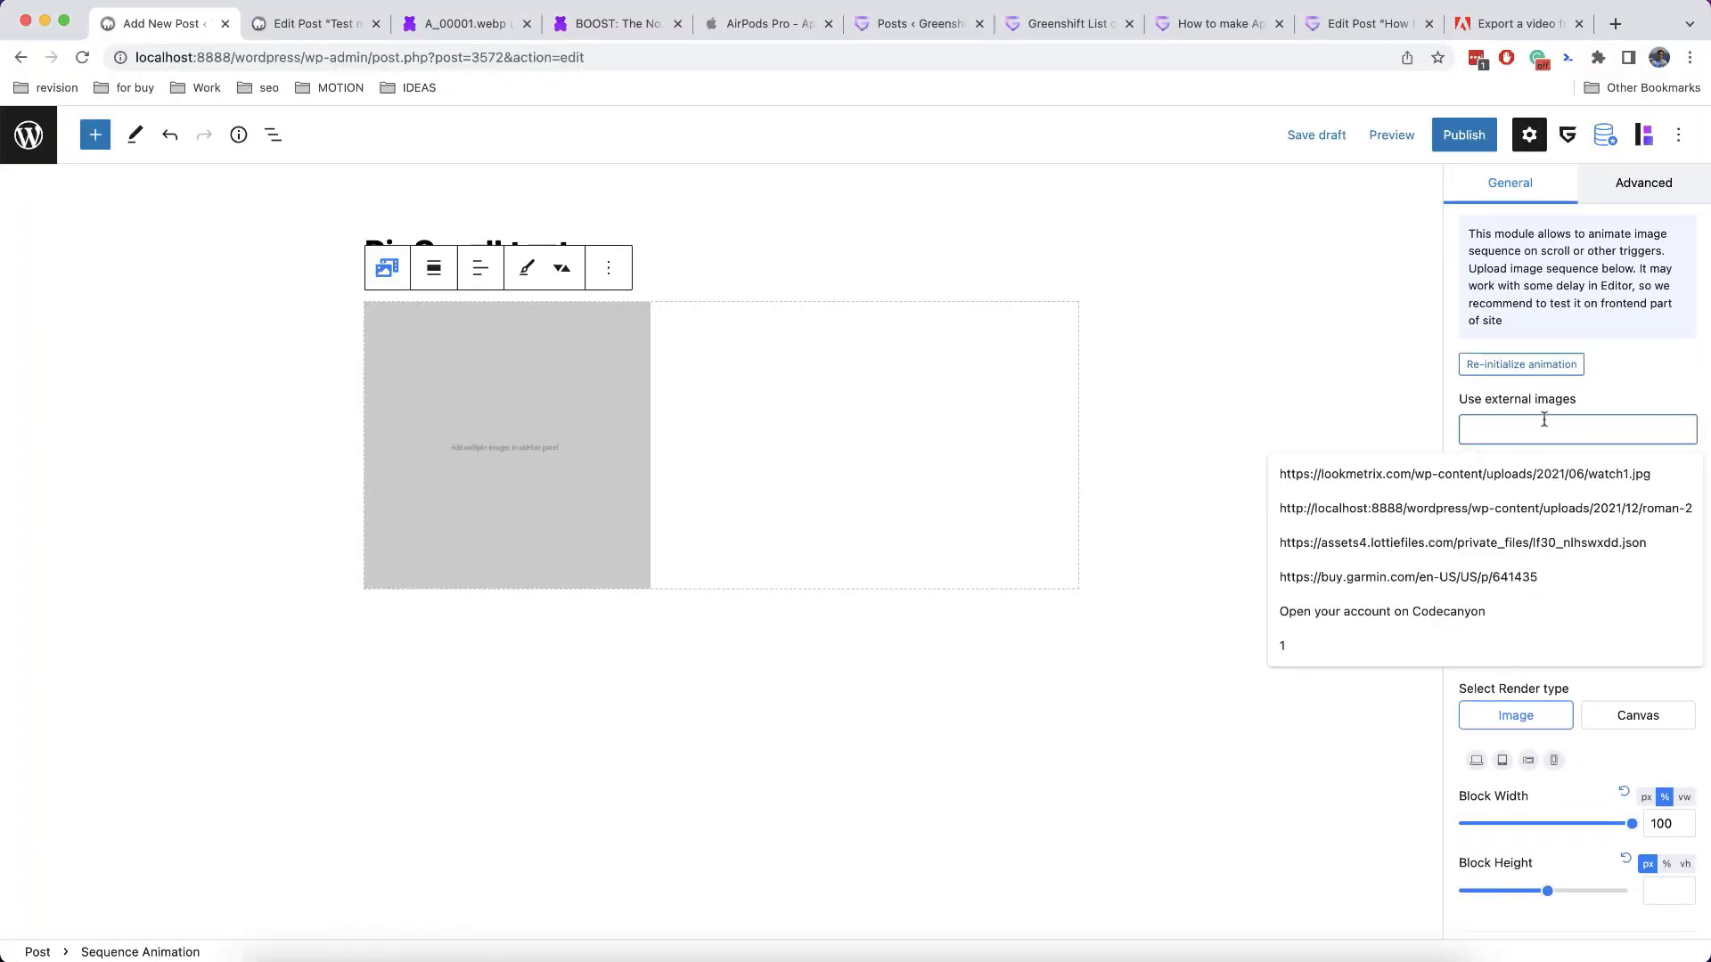
{"action": "left_click", "coordinate": [1614, 393]}
{"action": "left_click", "coordinate": [1590, 422]}
{"action": "key", "text": "super+v"}
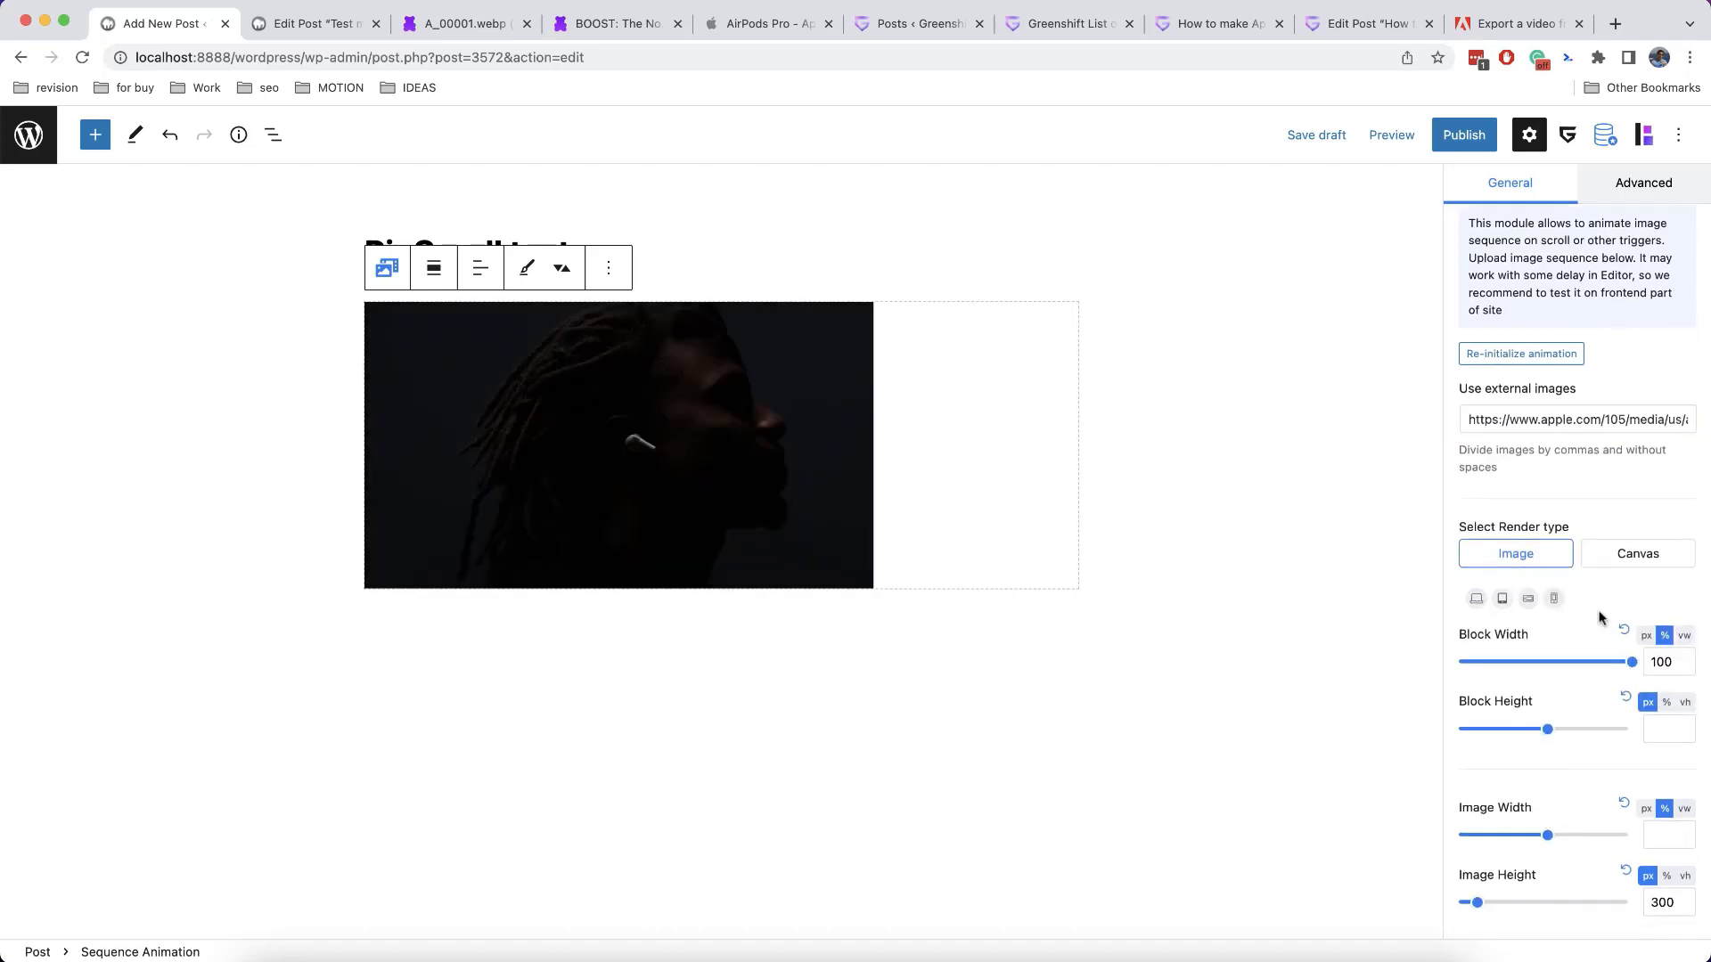
Review the block's Render type, image size and fill type settings
{"action": "scroll", "coordinate": [1594, 617], "scroll_direction": "down", "scroll_amount": 5}
{"action": "scroll", "coordinate": [1590, 611], "scroll_direction": "up", "scroll_amount": 8}
{"action": "scroll", "coordinate": [1616, 660], "scroll_direction": "down", "scroll_amount": 3}
{"action": "scroll", "coordinate": [1512, 660], "scroll_direction": "down", "scroll_amount": 1}
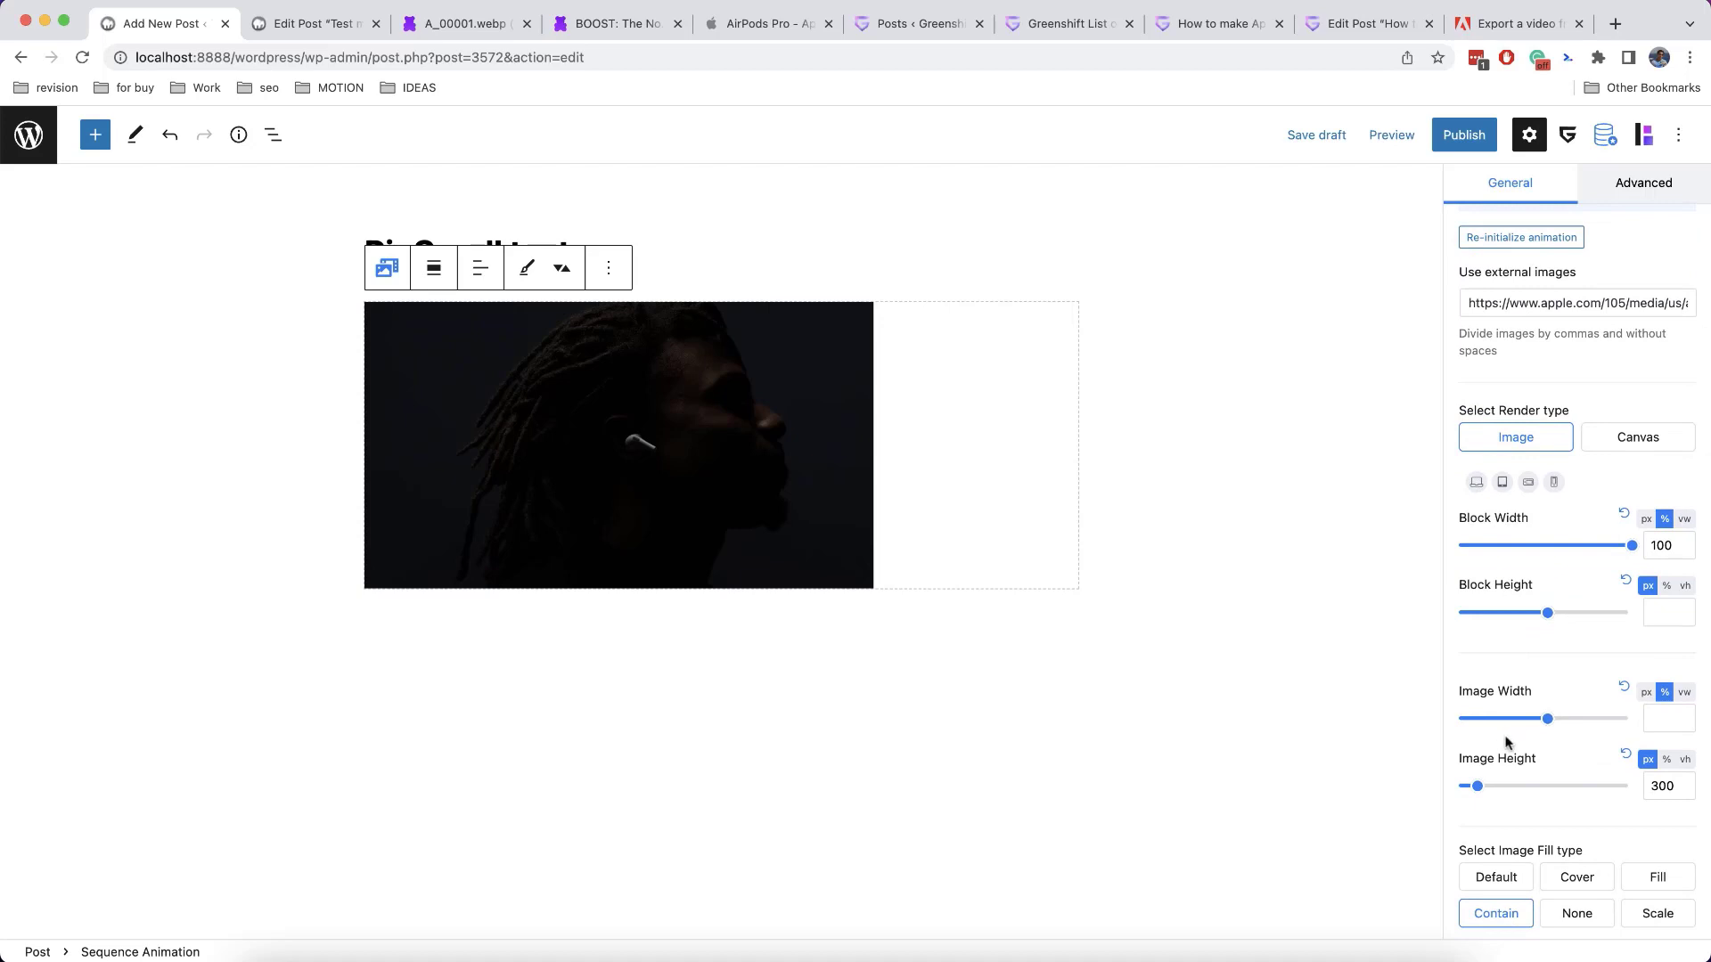
{"action": "scroll", "coordinate": [1506, 743], "scroll_direction": "down", "scroll_amount": 3}
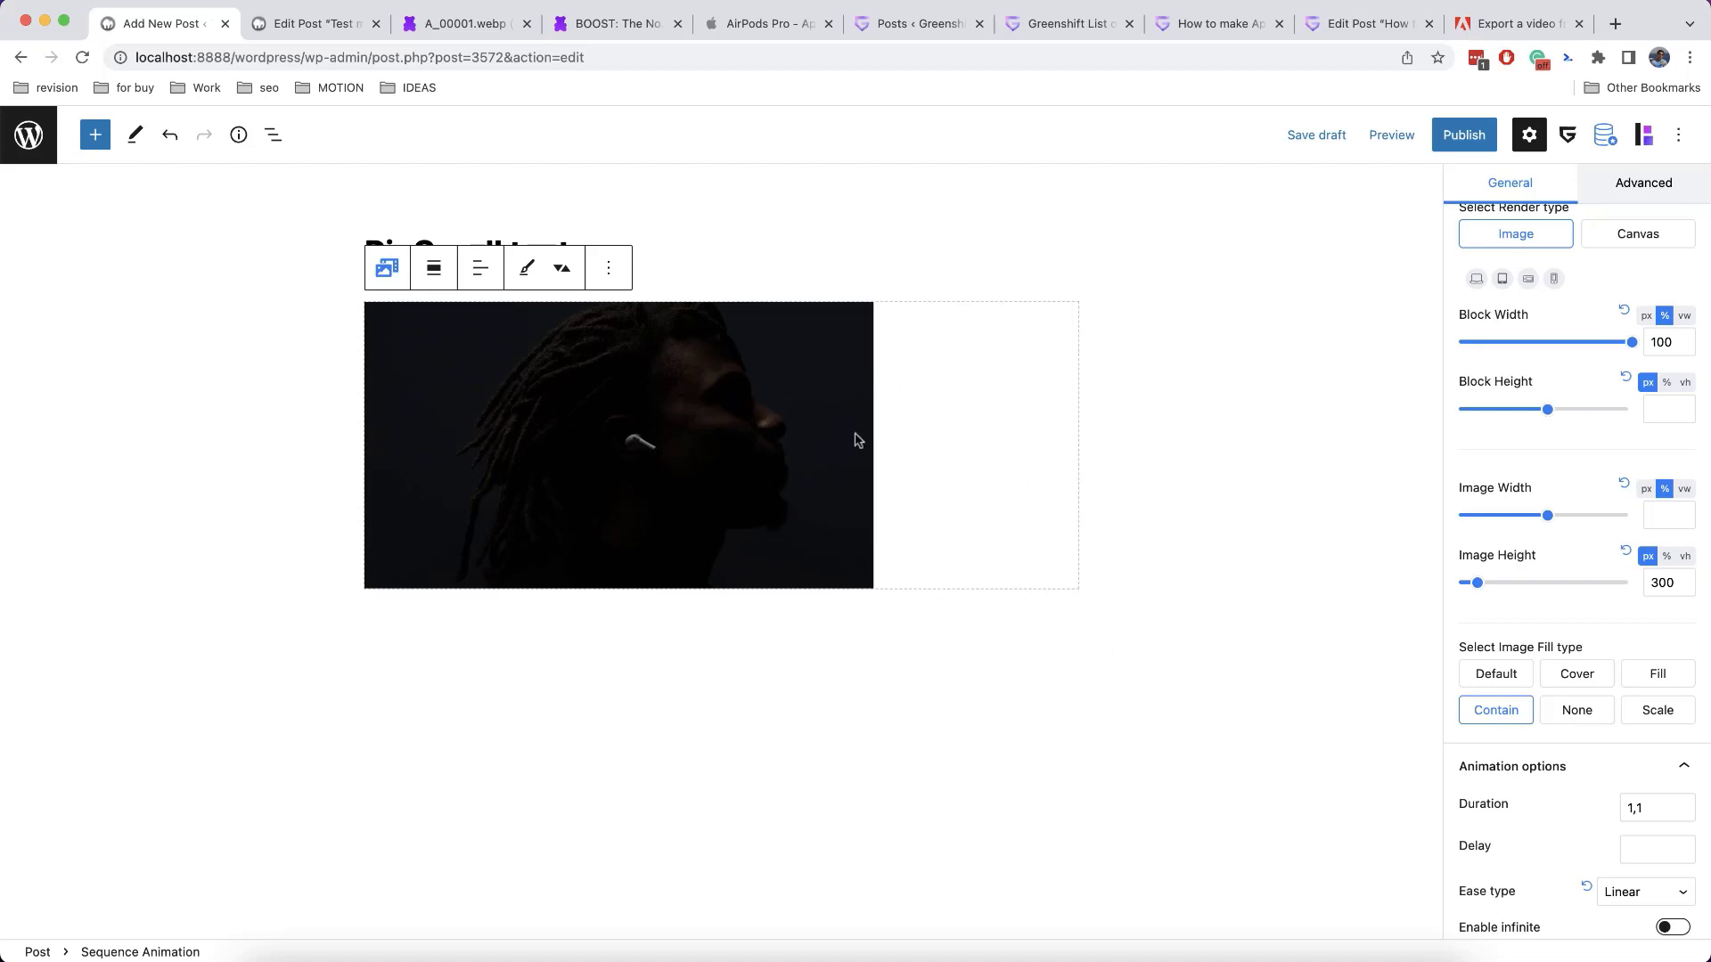
{"action": "scroll", "coordinate": [1595, 611], "scroll_direction": "up", "scroll_amount": 3}
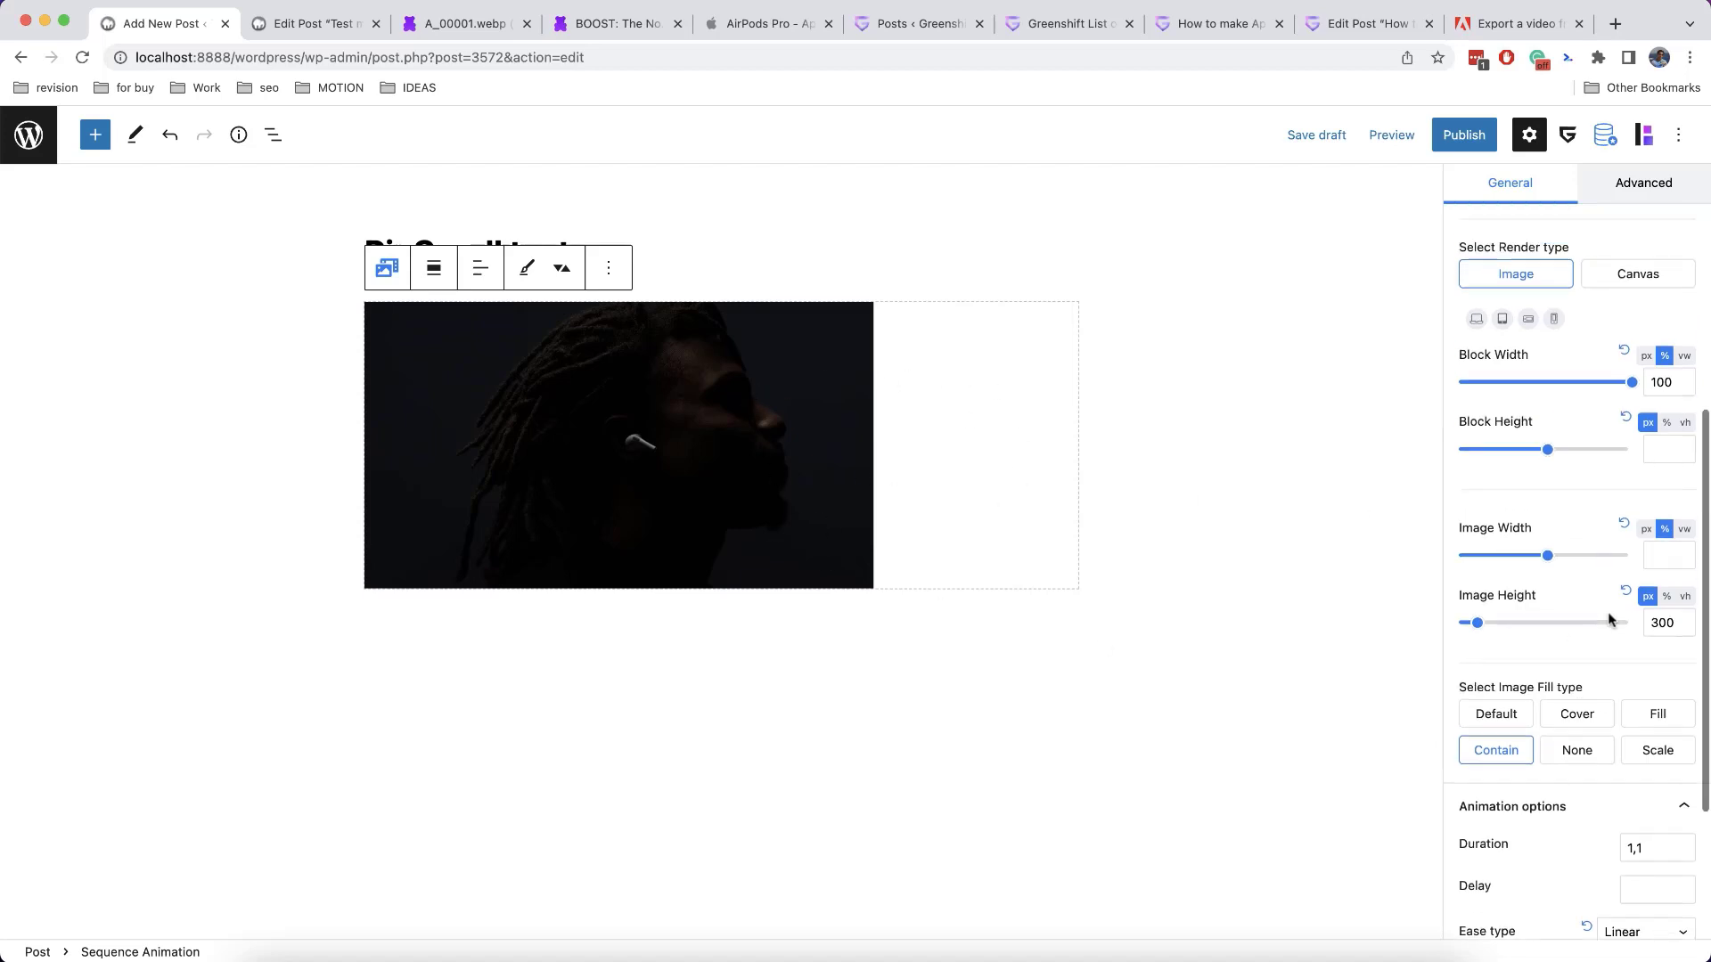
Make the Sequence Animation block full width and set Image Width to 100
{"action": "left_click", "coordinate": [435, 272]}
{"action": "left_click", "coordinate": [445, 405]}
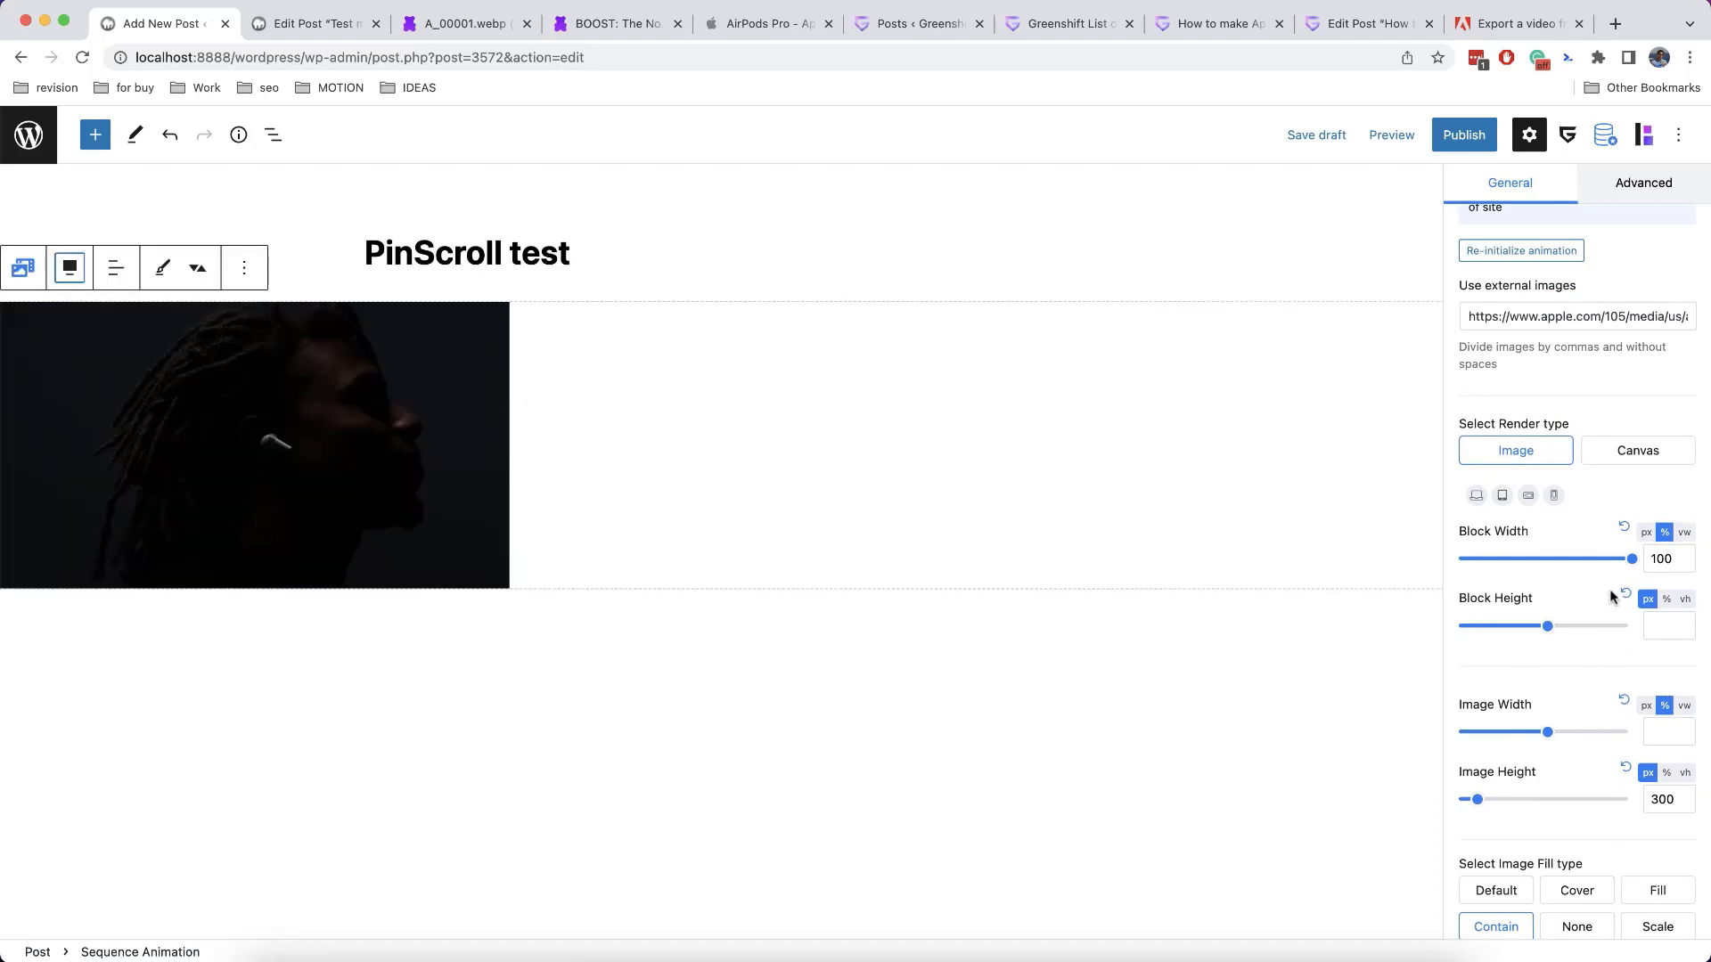
{"action": "scroll", "coordinate": [1573, 595], "scroll_direction": "down", "scroll_amount": 3}
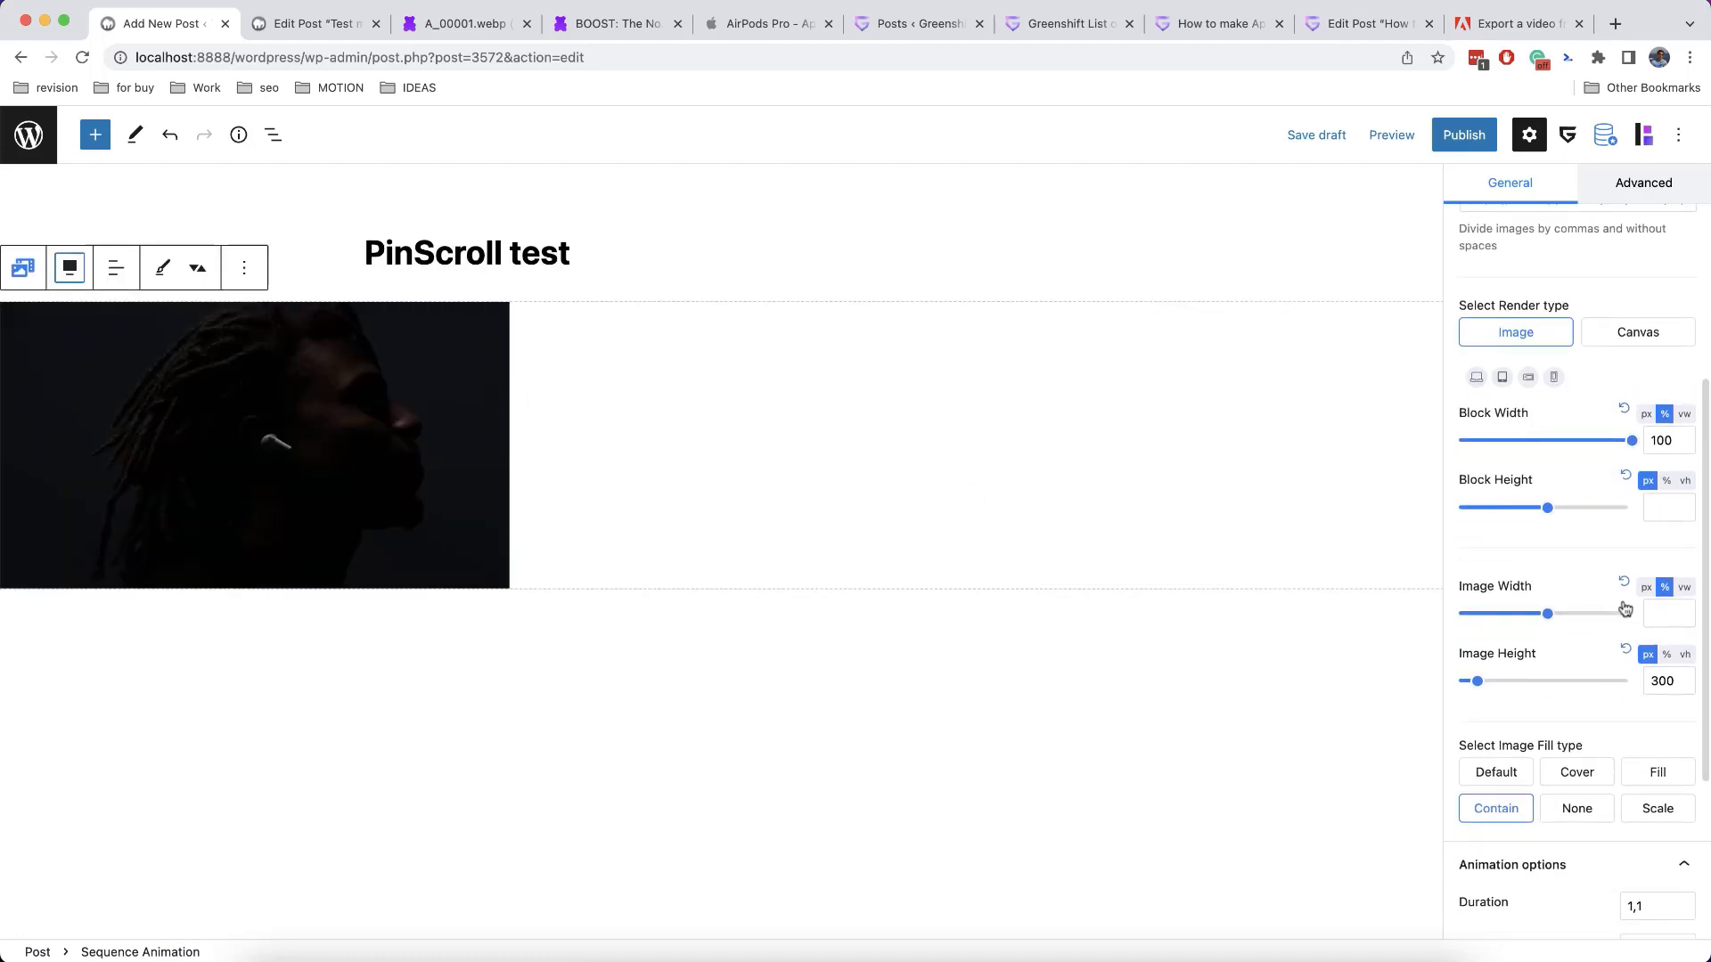
{"action": "left_click", "coordinate": [1651, 614]}
{"action": "type", "text": "100"}
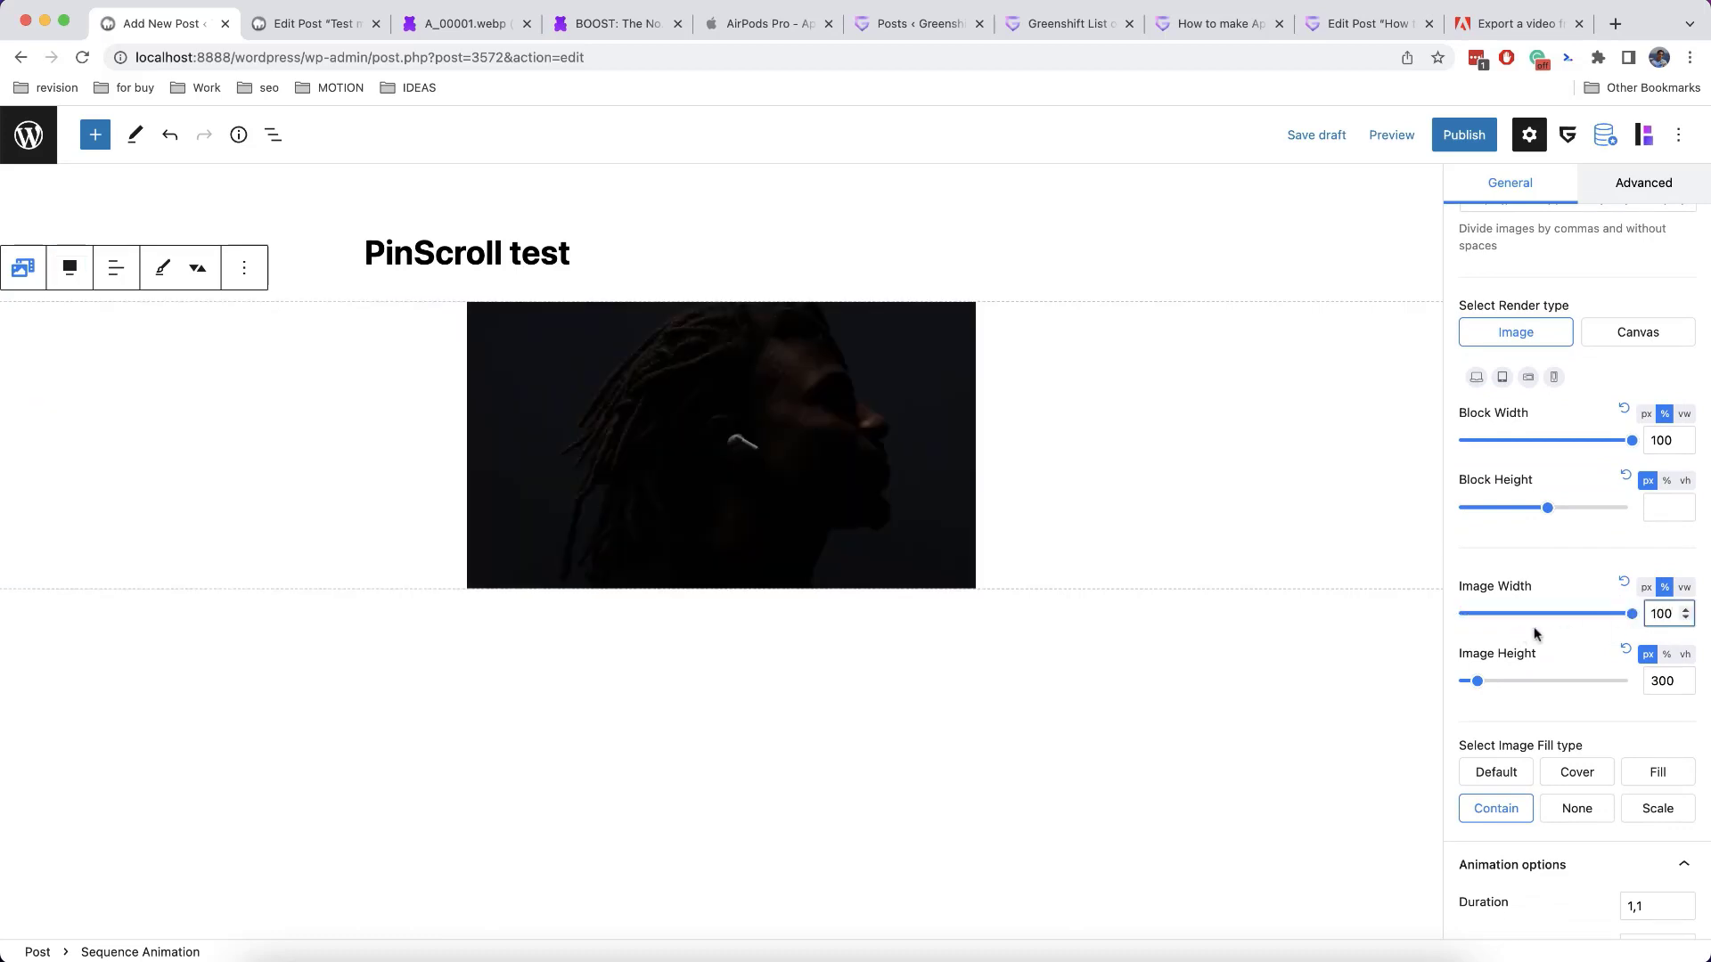
Switch the Image Height unit to percent so the height is 100%
{"action": "left_click", "coordinate": [1646, 682]}
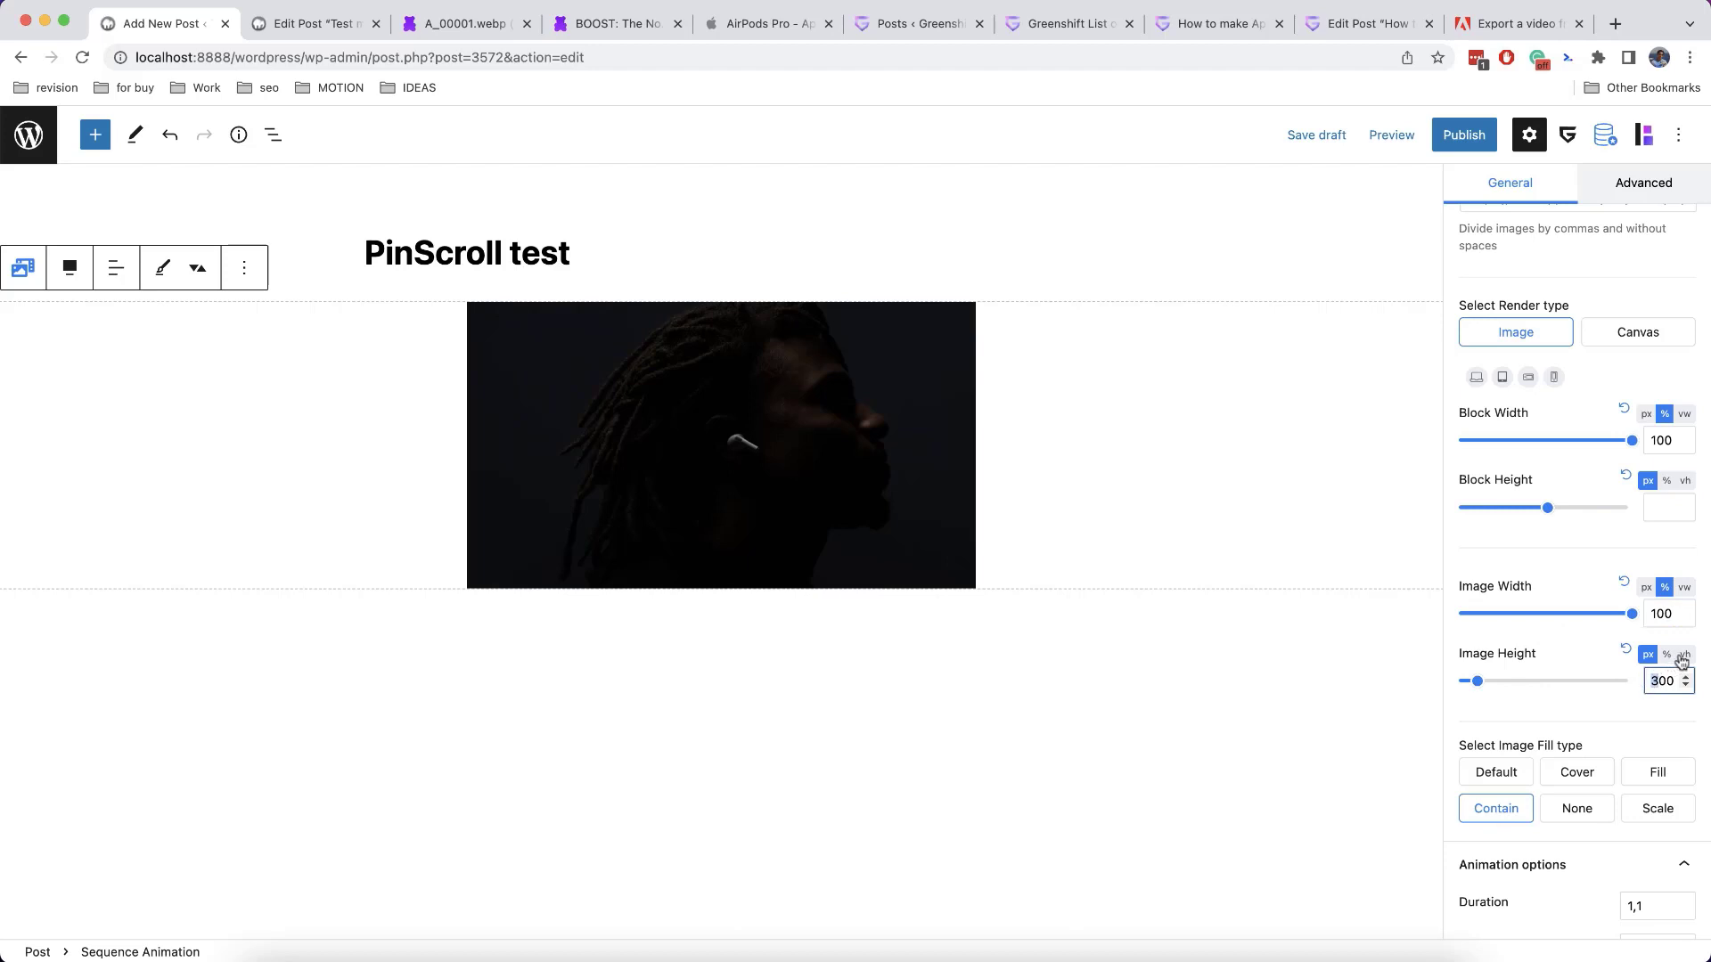
{"action": "left_click", "coordinate": [1684, 655]}
{"action": "left_click", "coordinate": [1666, 656]}
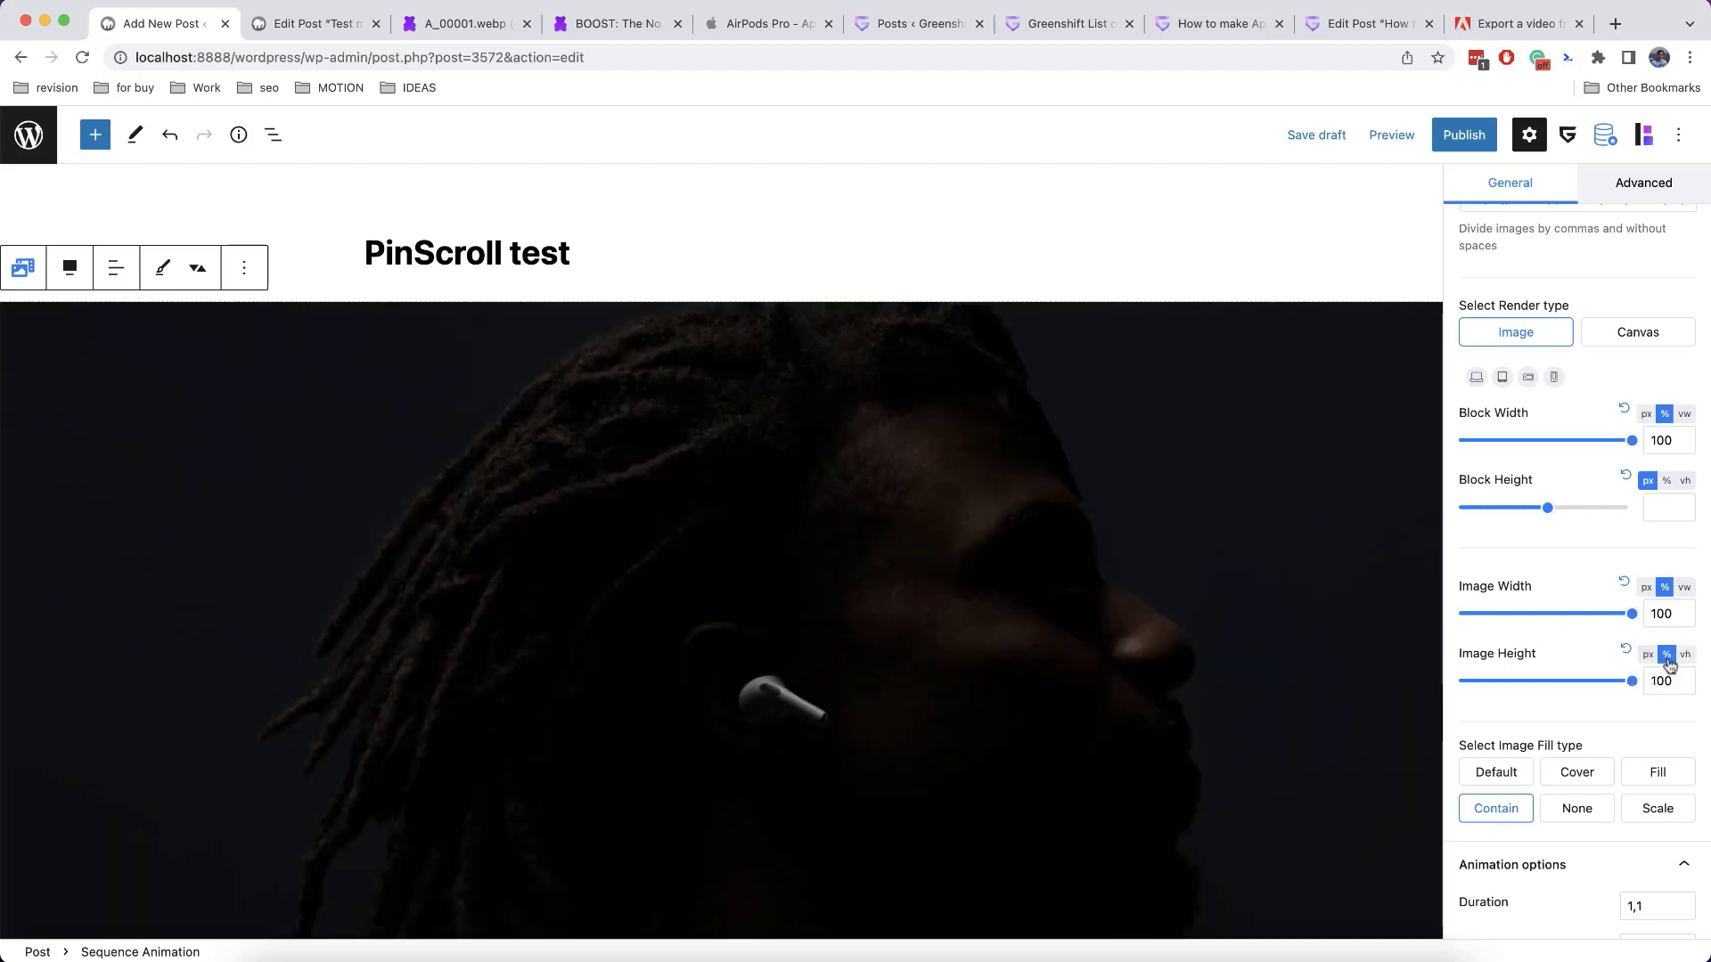
{"action": "scroll", "coordinate": [1236, 693], "scroll_direction": "down", "scroll_amount": 5}
{"action": "scroll", "coordinate": [1236, 694], "scroll_direction": "up", "scroll_amount": 5}
{"action": "scroll", "coordinate": [1235, 693], "scroll_direction": "down", "scroll_amount": 1}
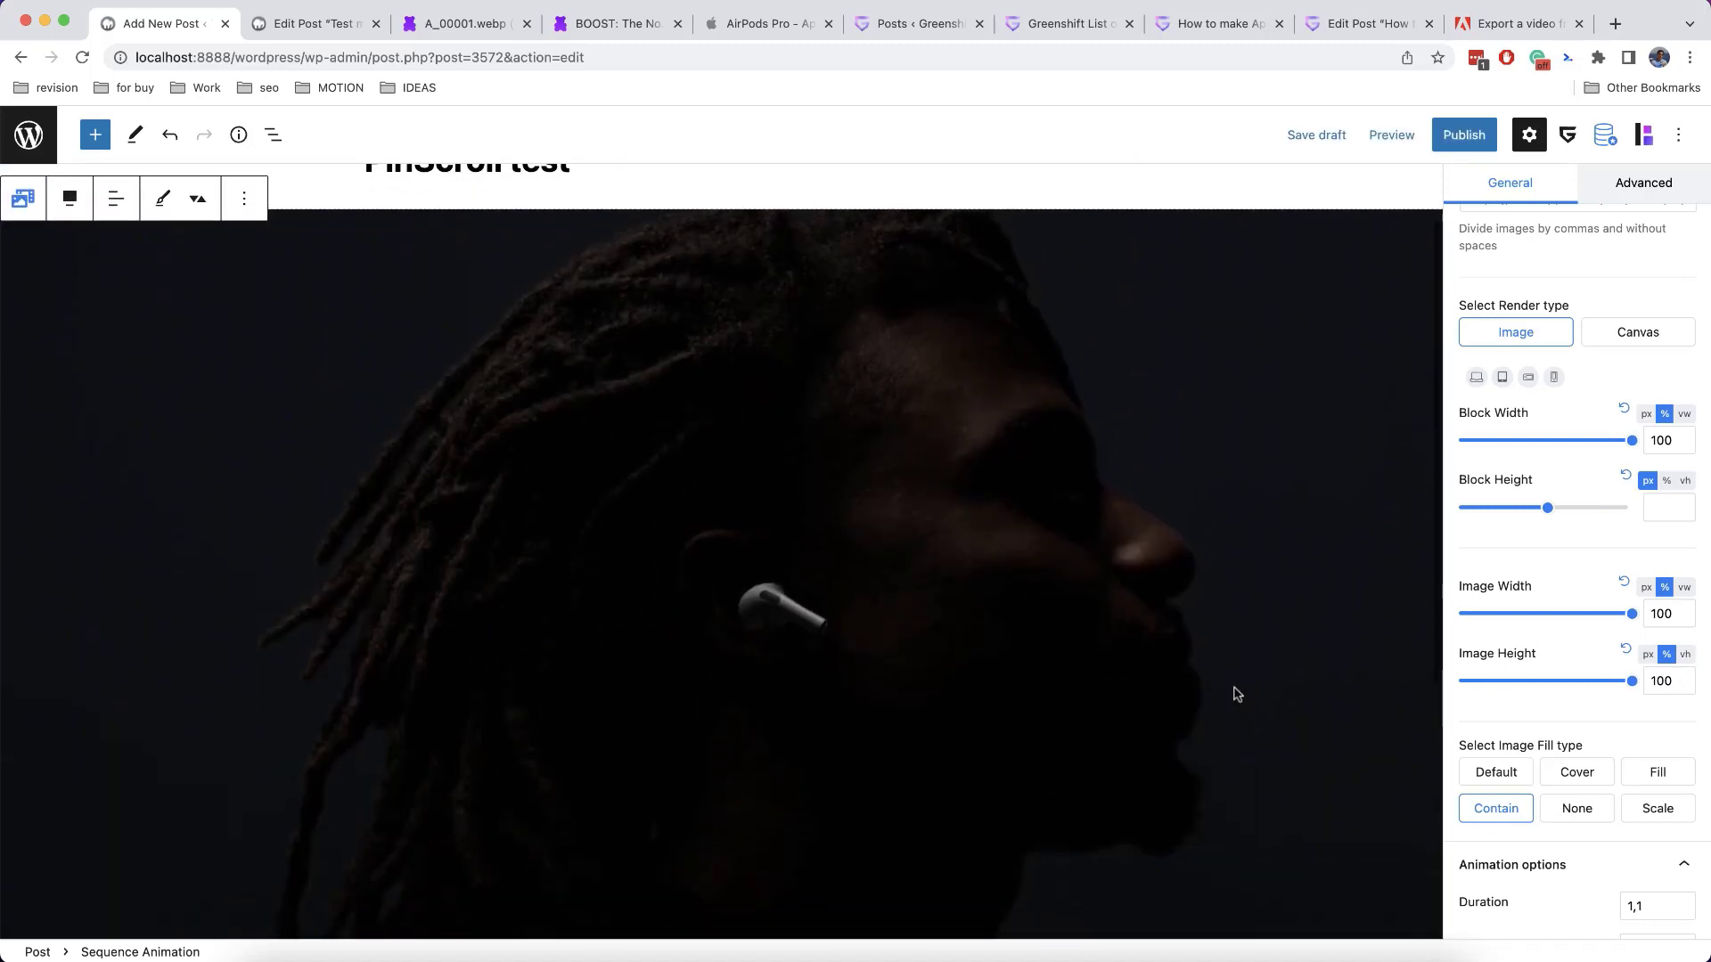
{"action": "scroll", "coordinate": [1235, 694], "scroll_direction": "down", "scroll_amount": 3}
{"action": "scroll", "coordinate": [1235, 693], "scroll_direction": "up", "scroll_amount": 5}
{"action": "scroll", "coordinate": [1235, 693], "scroll_direction": "down", "scroll_amount": 1}
{"action": "scroll", "coordinate": [1236, 693], "scroll_direction": "down", "scroll_amount": 1}
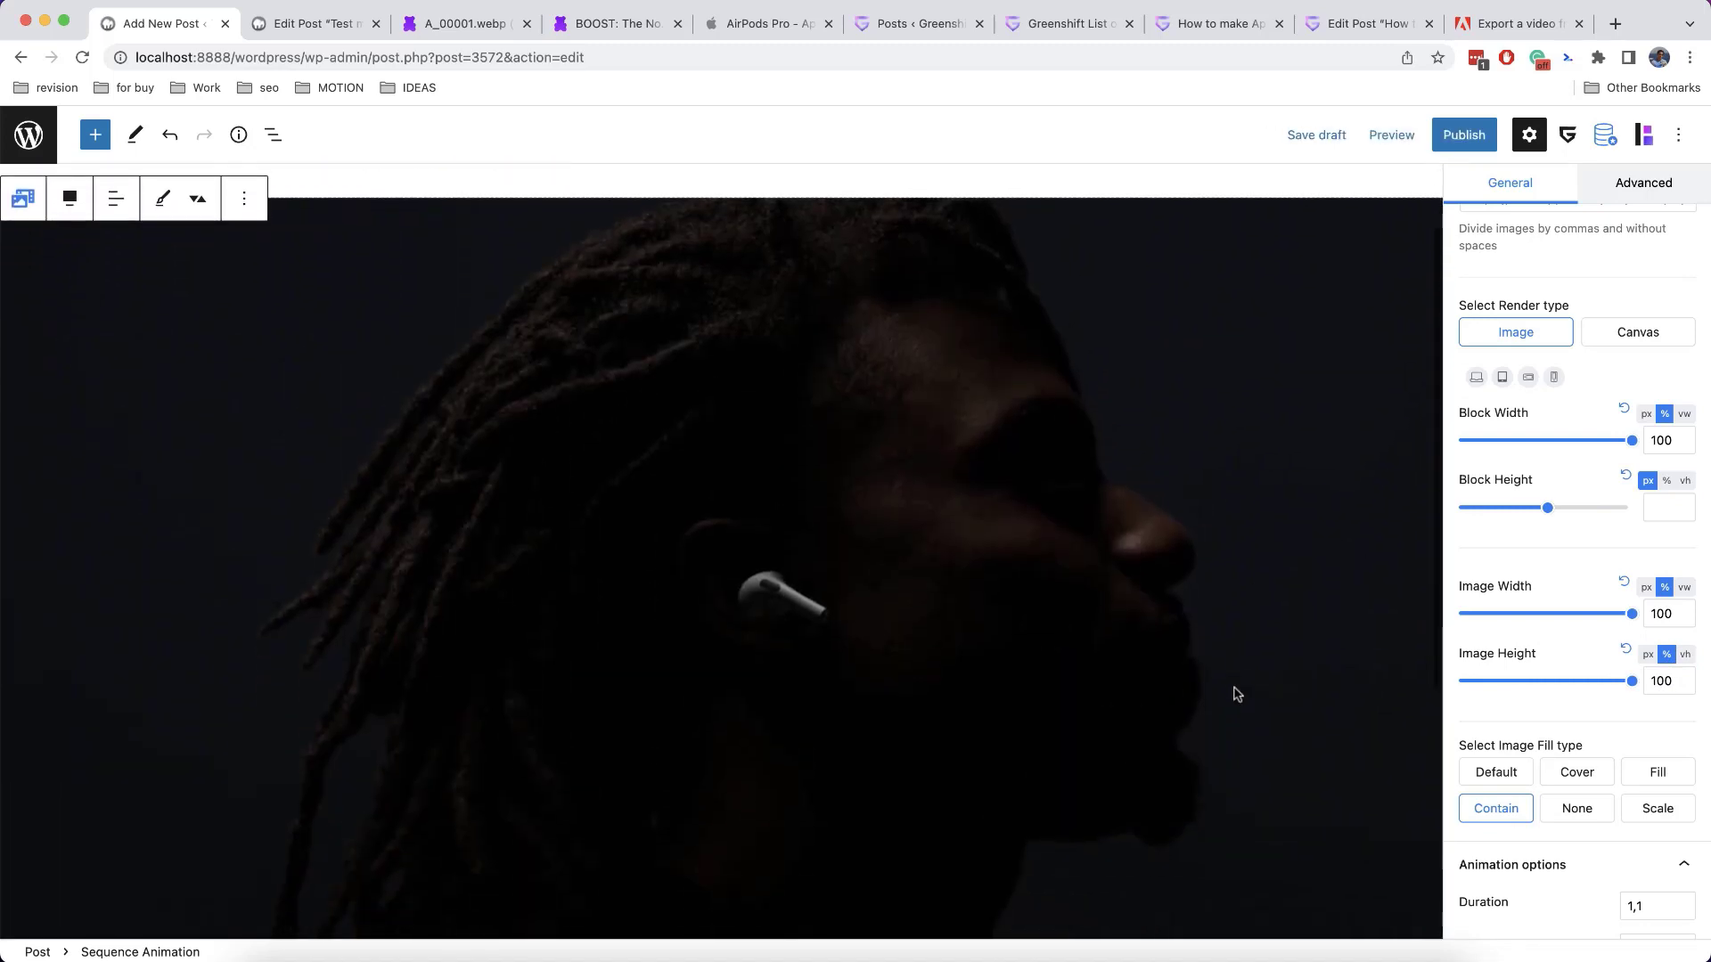
{"action": "scroll", "coordinate": [1577, 769], "scroll_direction": "down", "scroll_amount": 2}
{"action": "scroll", "coordinate": [1572, 772], "scroll_direction": "down", "scroll_amount": 1}
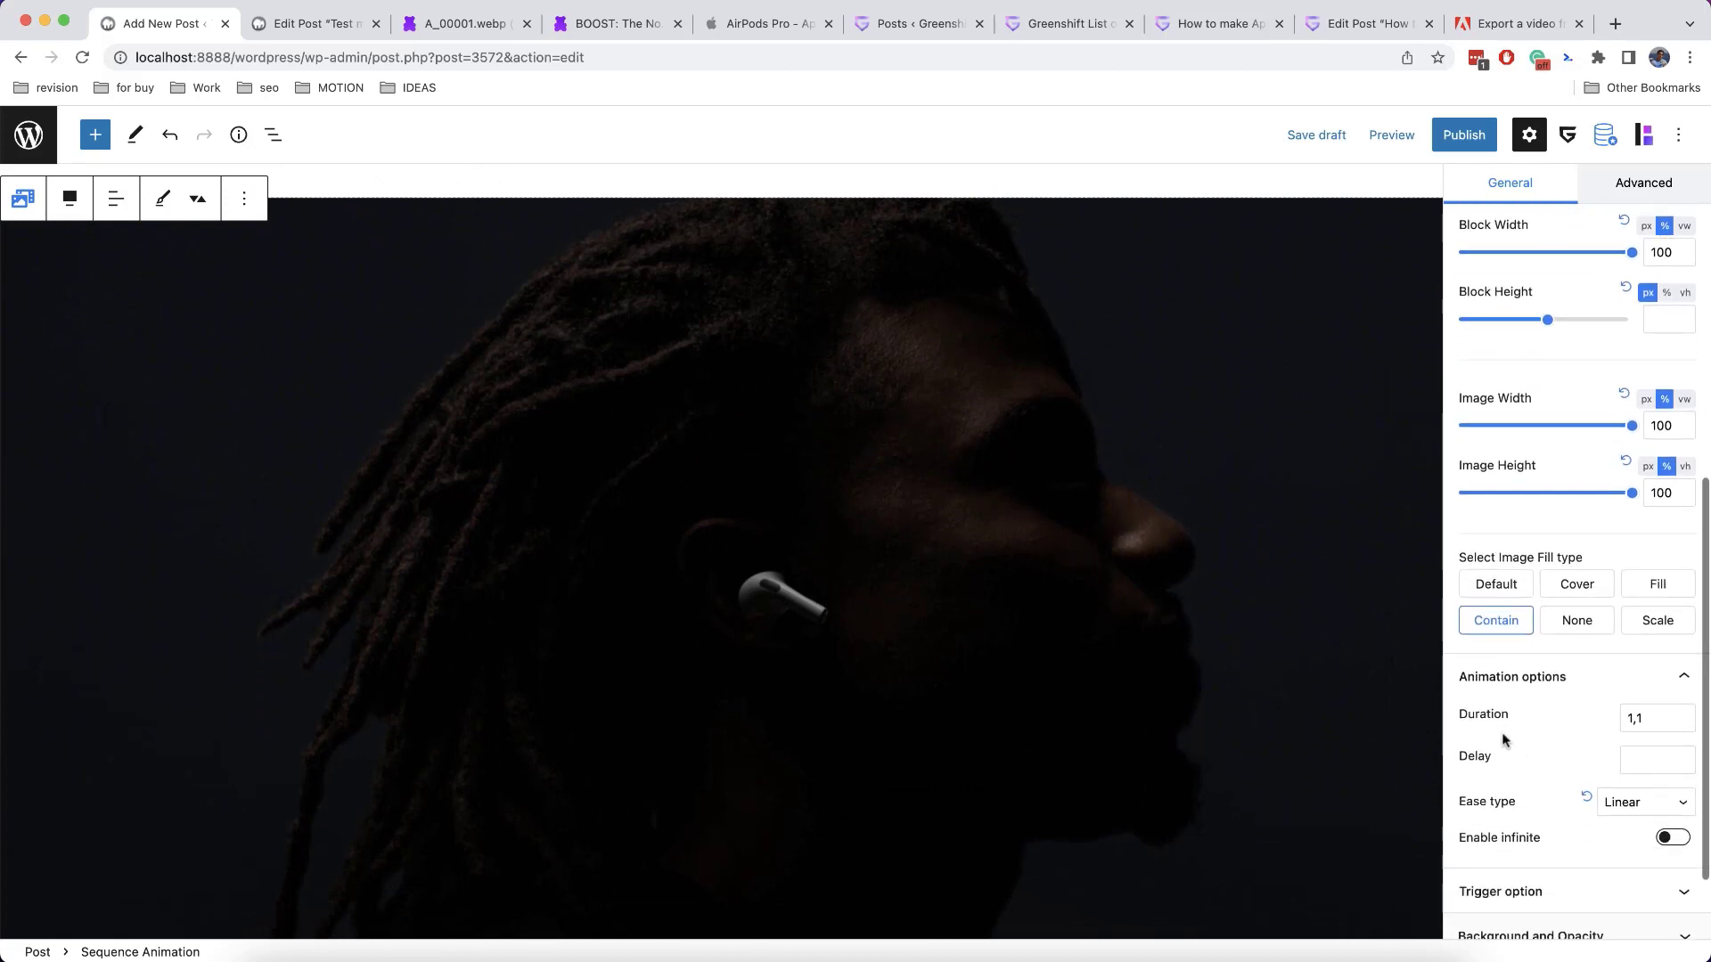
{"action": "scroll", "coordinate": [1348, 714], "scroll_direction": "down", "scroll_amount": 1}
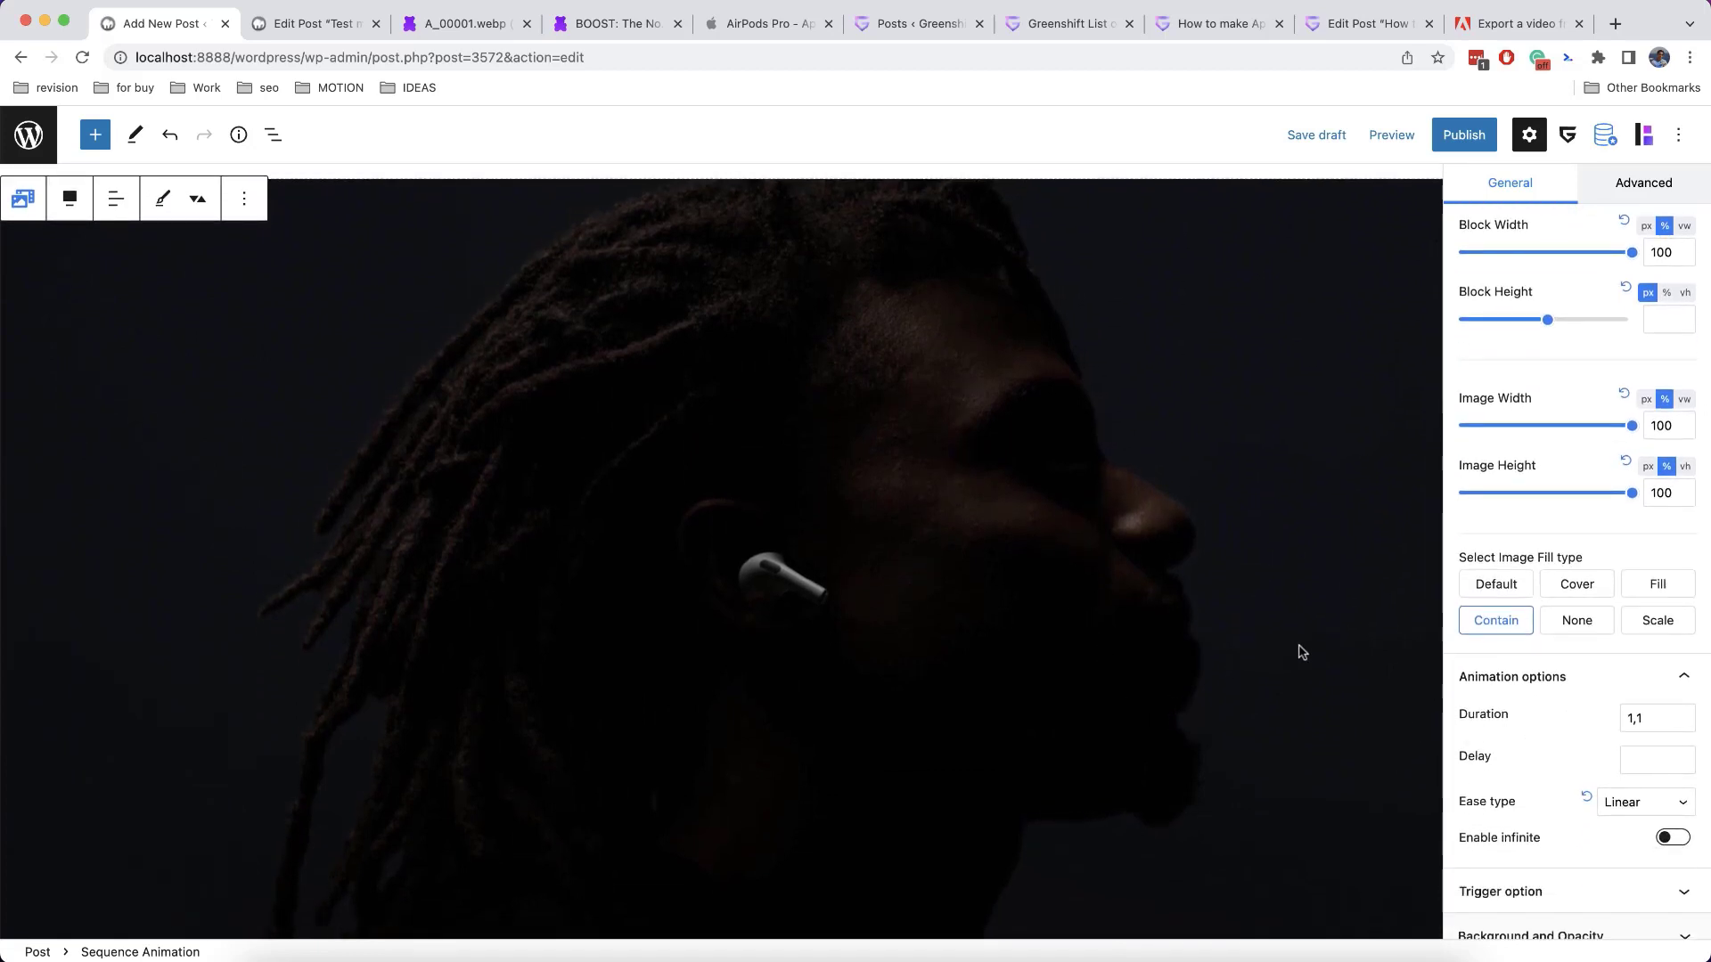
Replace the 1,1 animation Duration with 3 and watch the AirPods frames replay
{"action": "left_click", "coordinate": [1654, 720]}
{"action": "left_click_drag", "start_coordinate": [1653, 719], "coordinate": [1582, 723]}
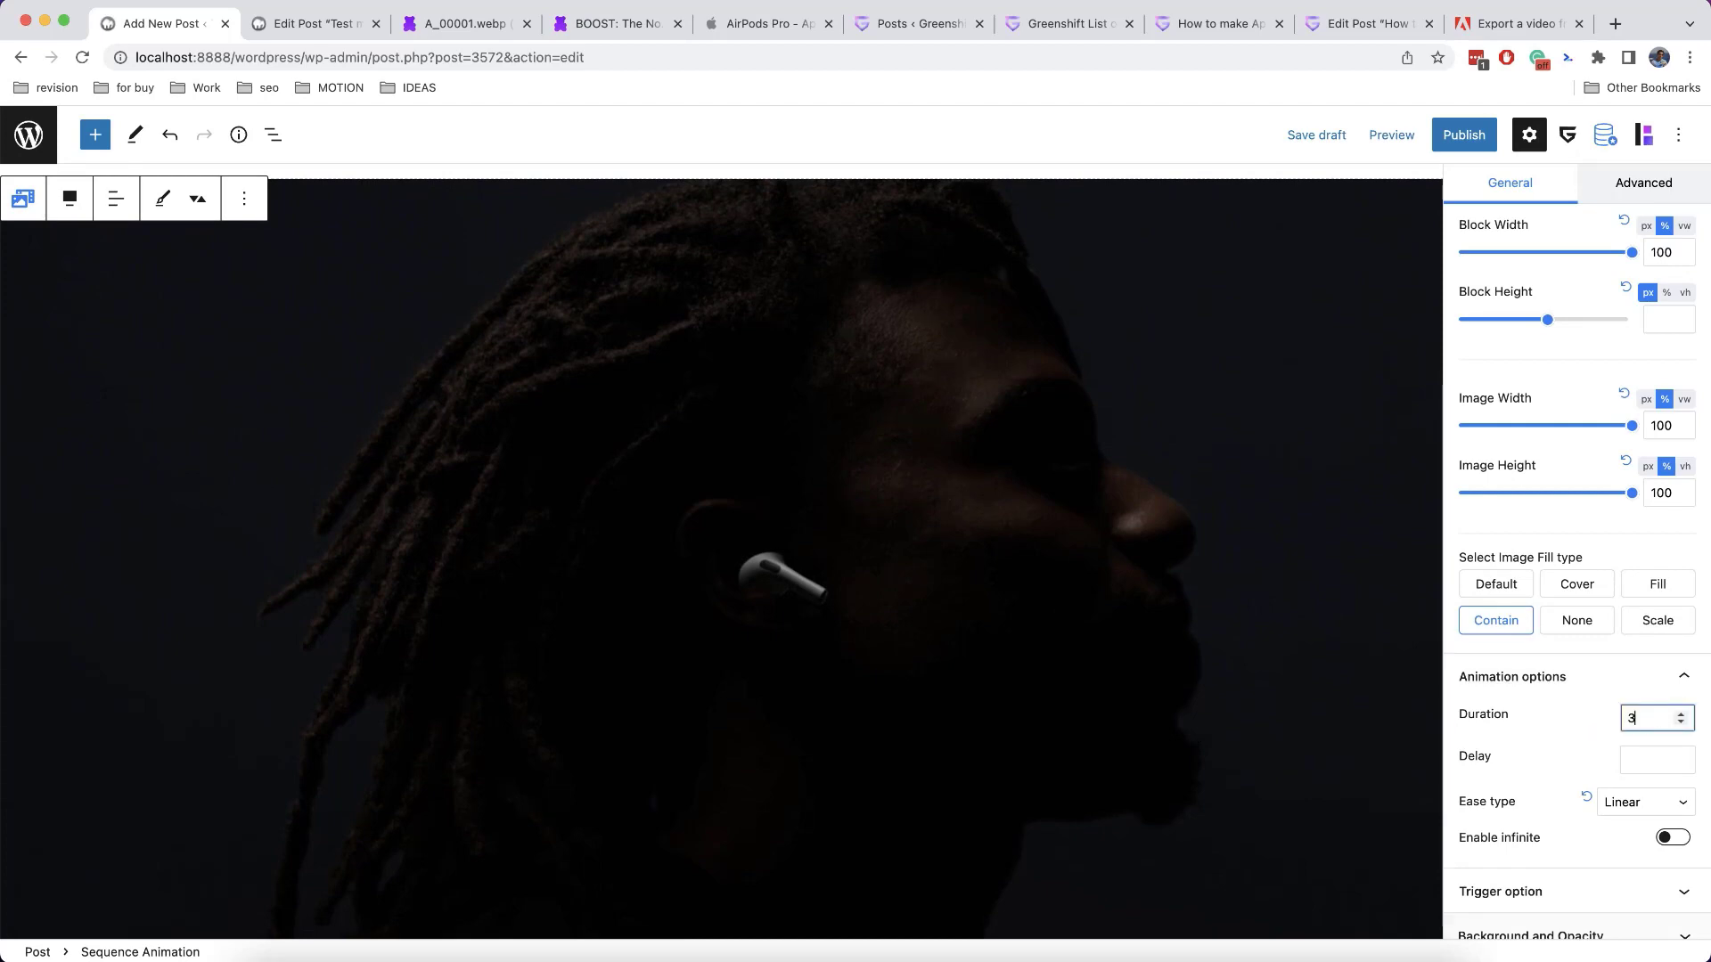
{"action": "type", "text": "3"}
{"action": "scroll", "coordinate": [1011, 685], "scroll_direction": "down", "scroll_amount": 2}
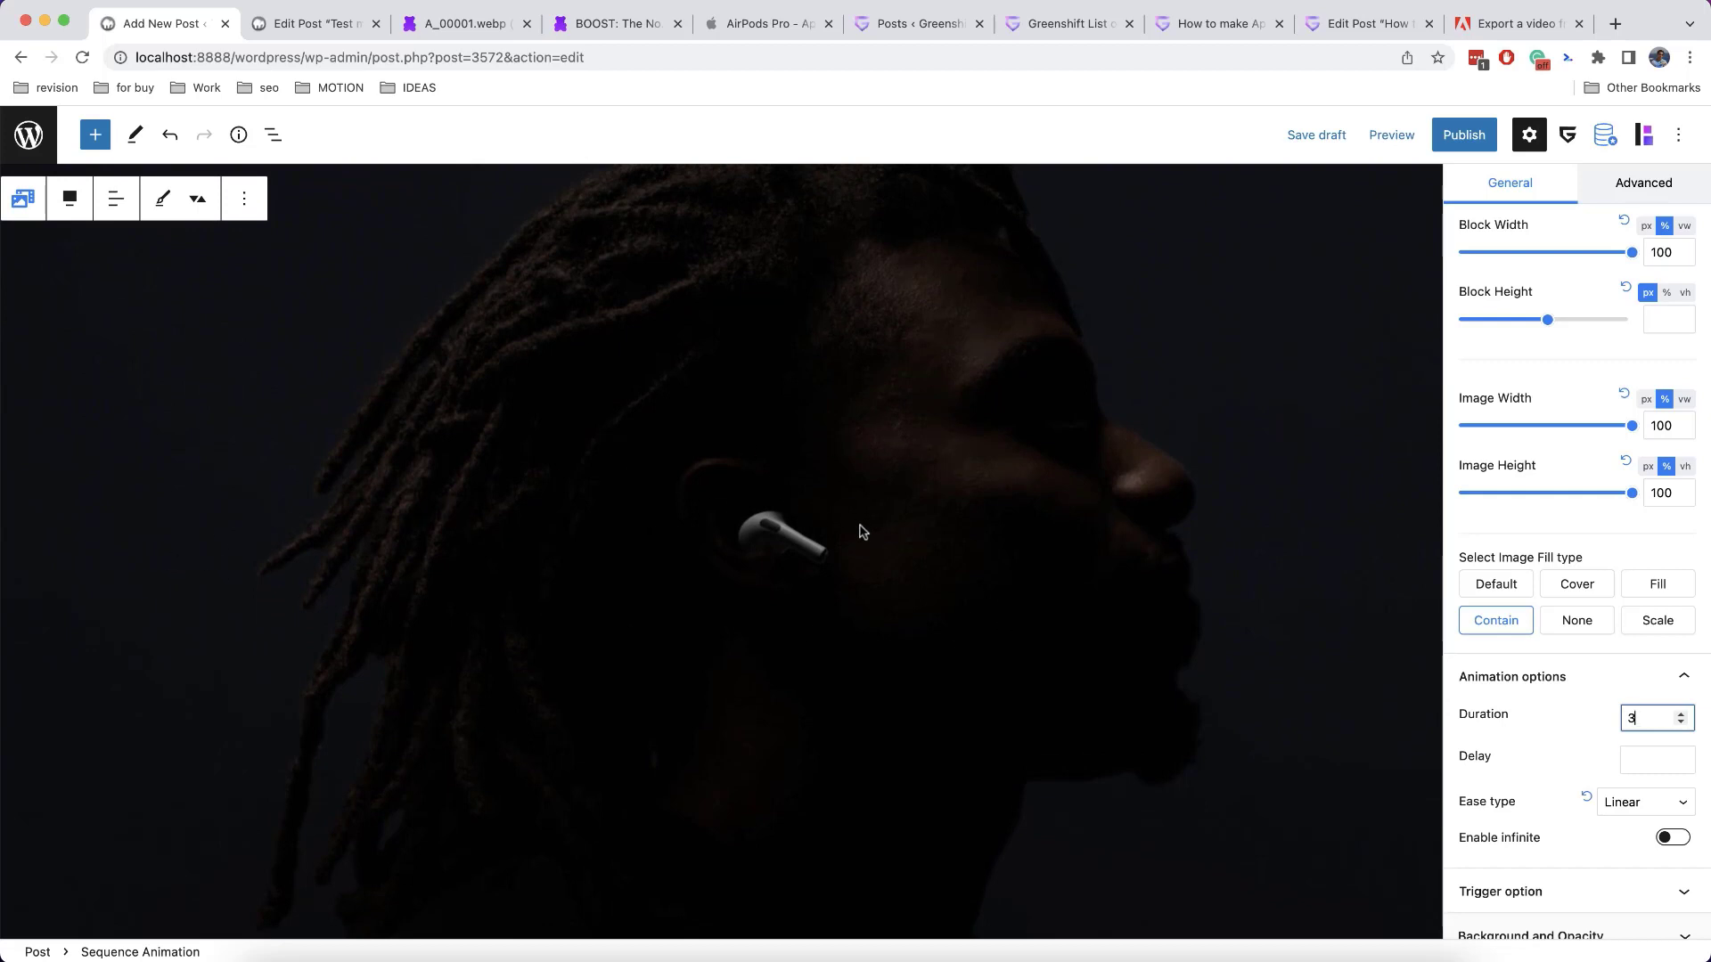
{"action": "scroll", "coordinate": [1561, 556], "scroll_direction": "up", "scroll_amount": 10}
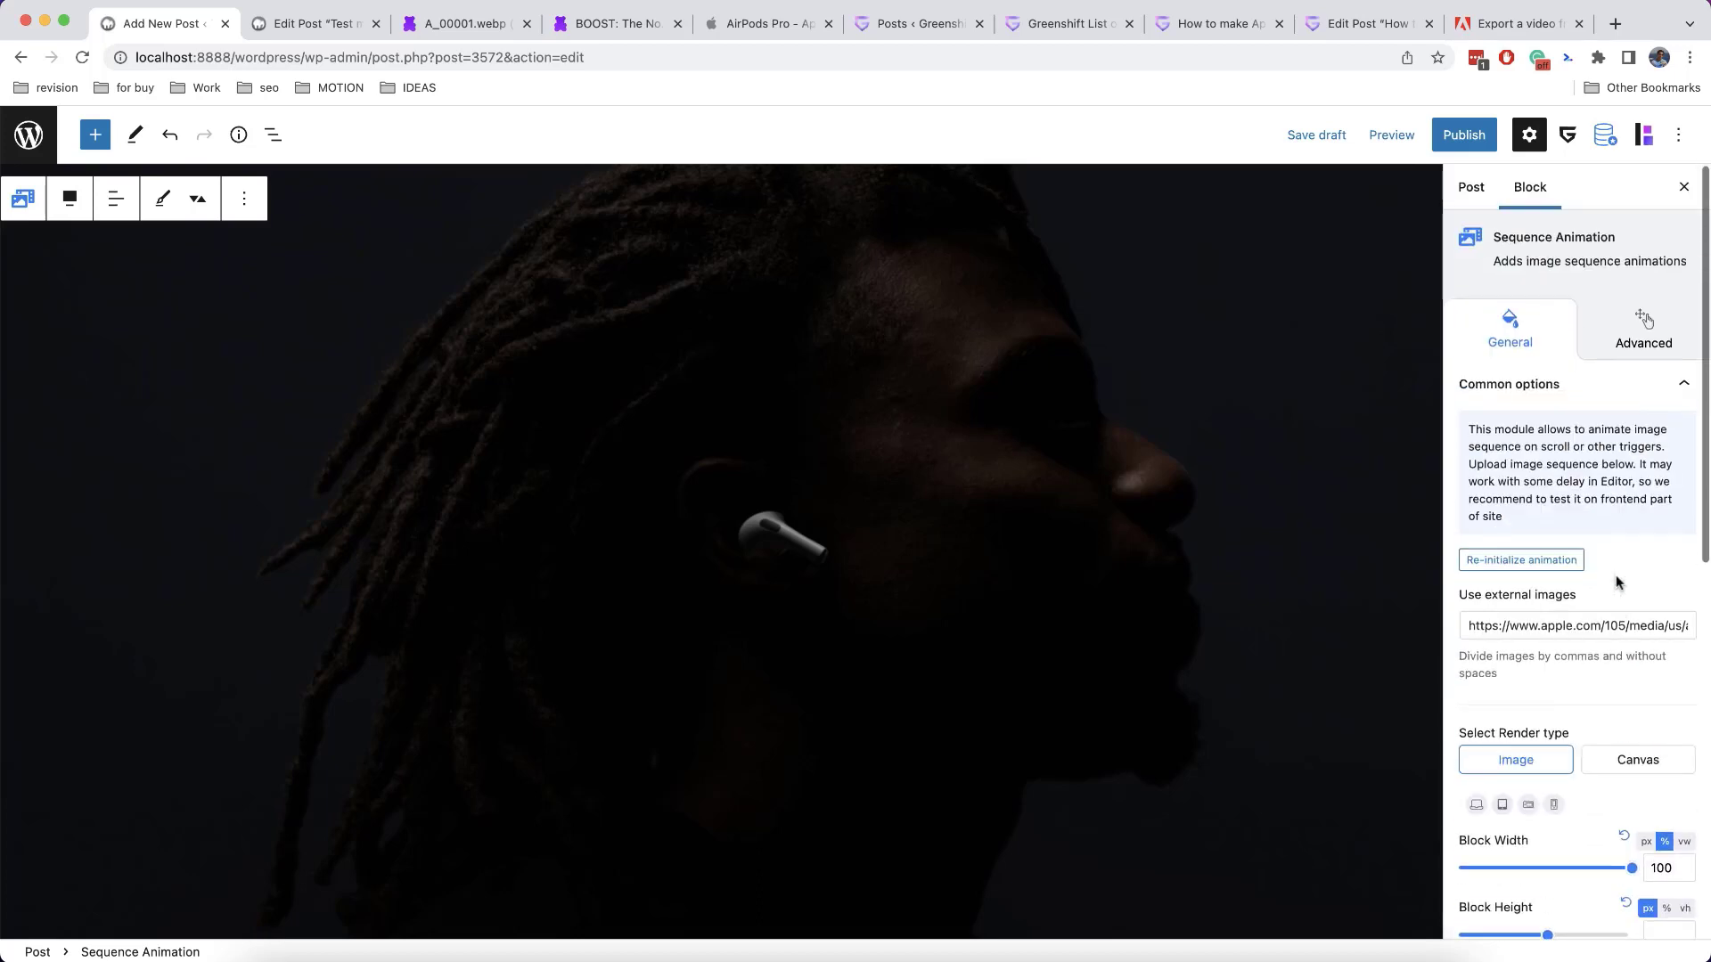
{"action": "scroll", "coordinate": [1600, 623], "scroll_direction": "down", "scroll_amount": 3}
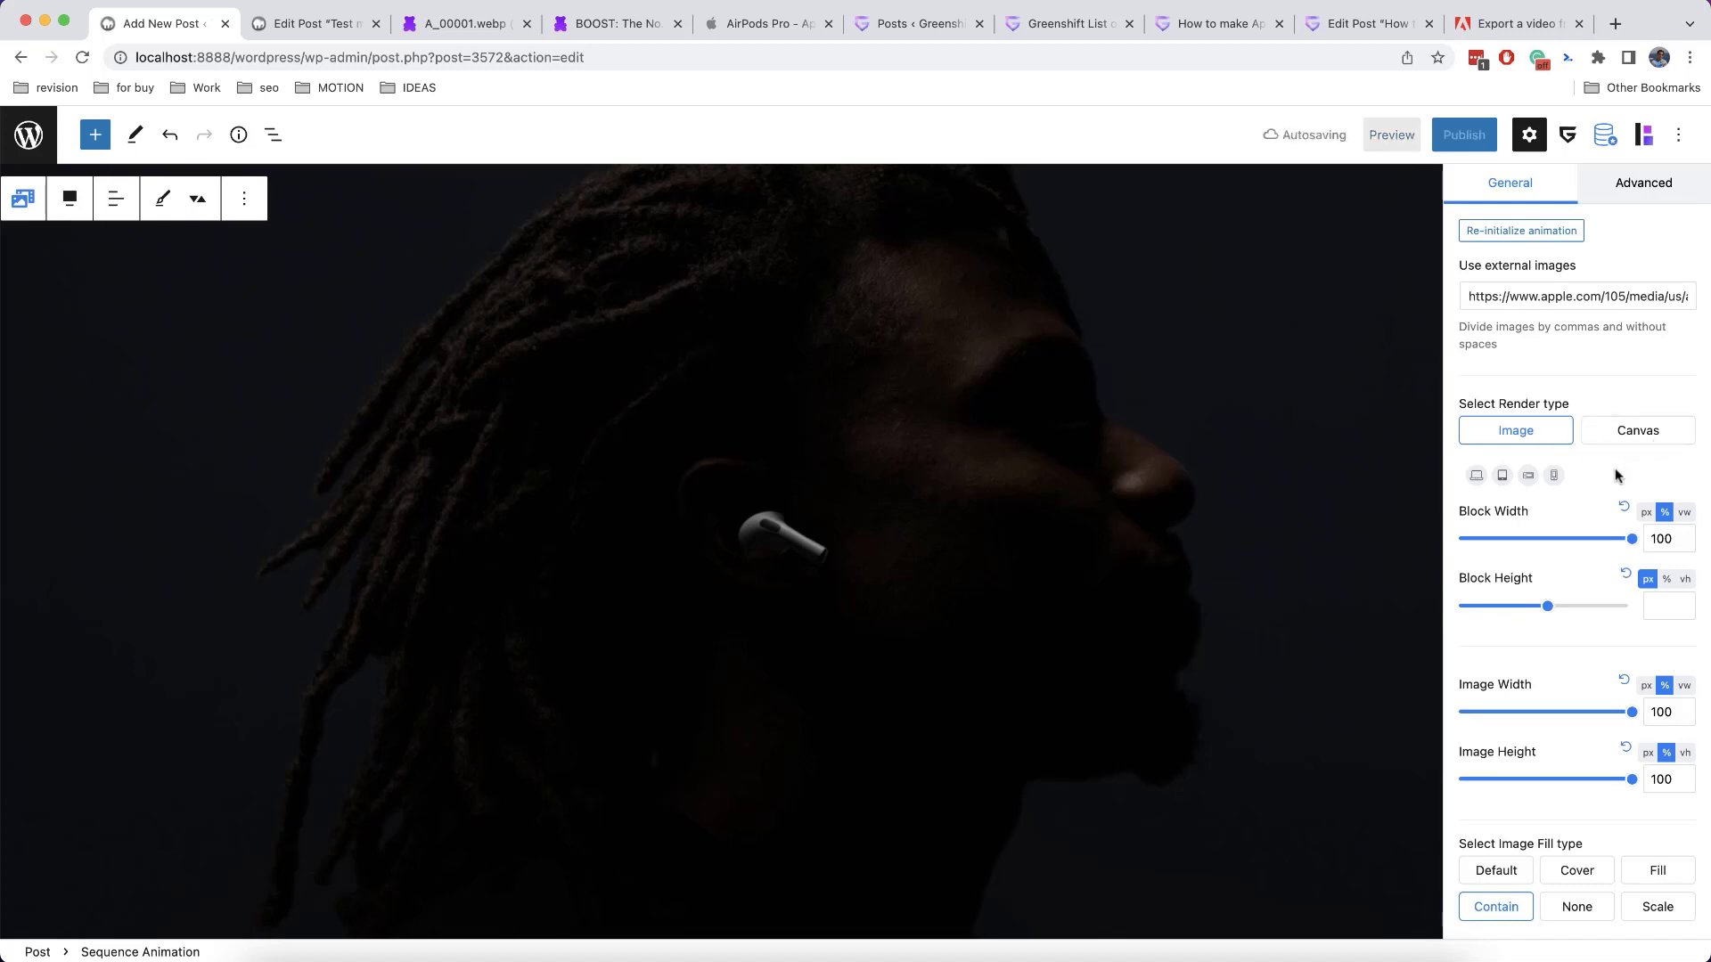
Try the Scale and Contain fill types, then set the image fill to Cover
{"action": "scroll", "coordinate": [1616, 475], "scroll_direction": "down", "scroll_amount": 5}
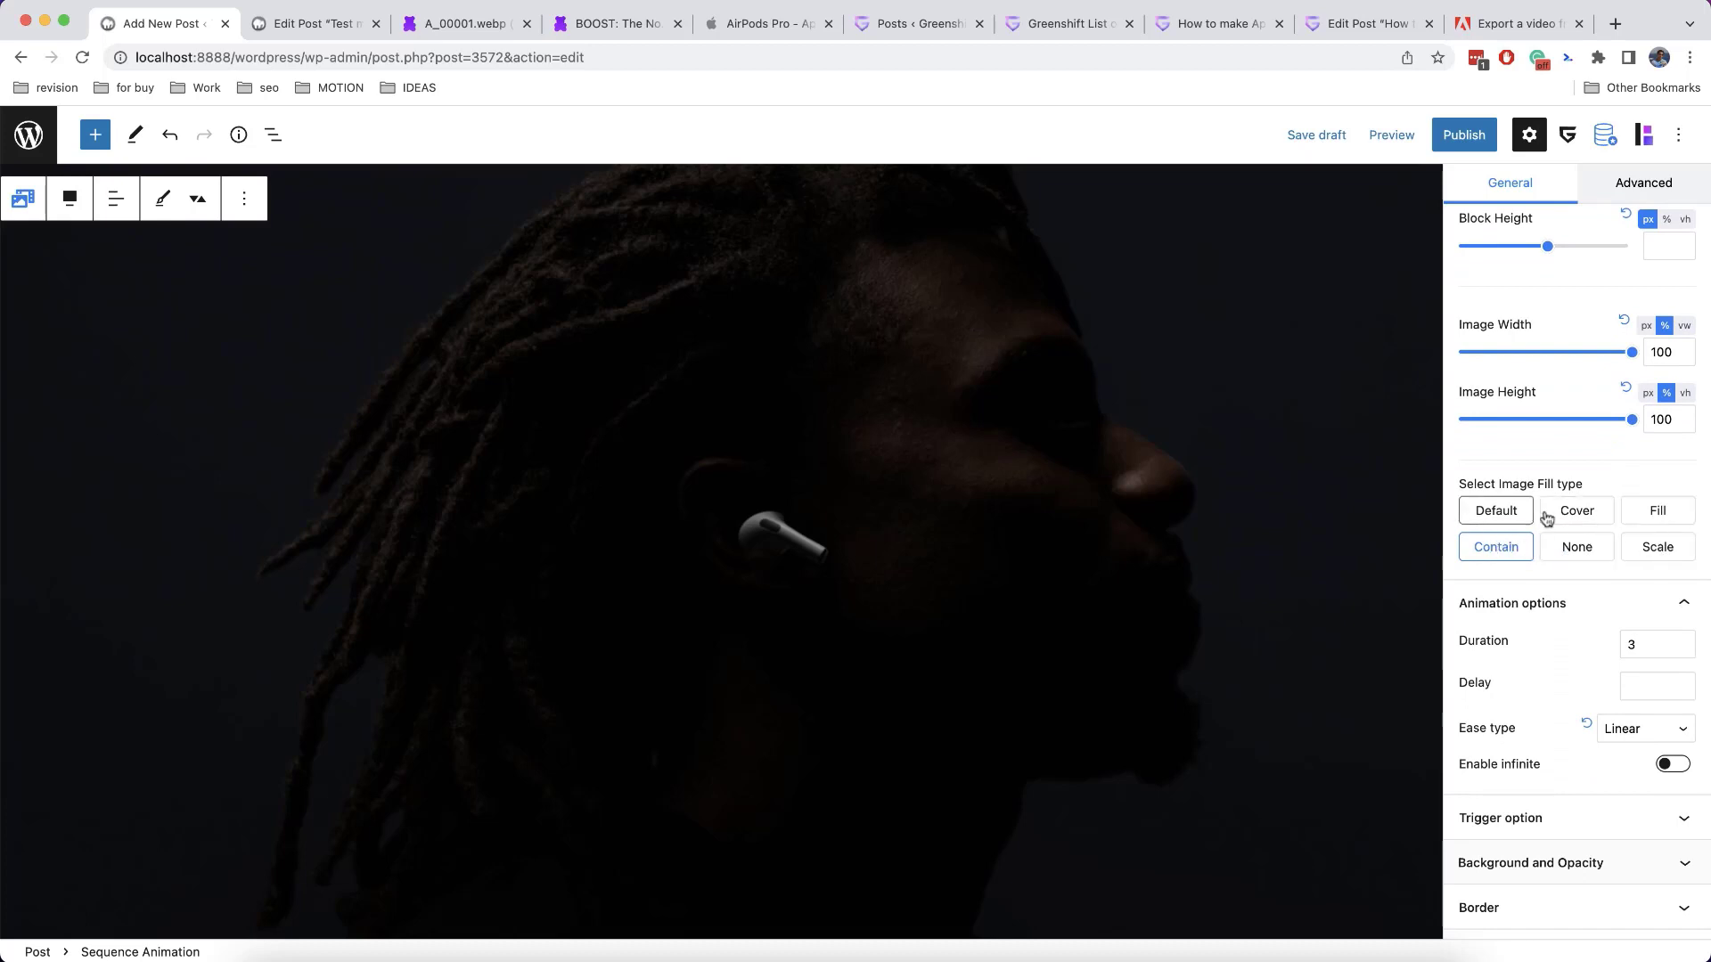
{"action": "left_click", "coordinate": [1635, 547]}
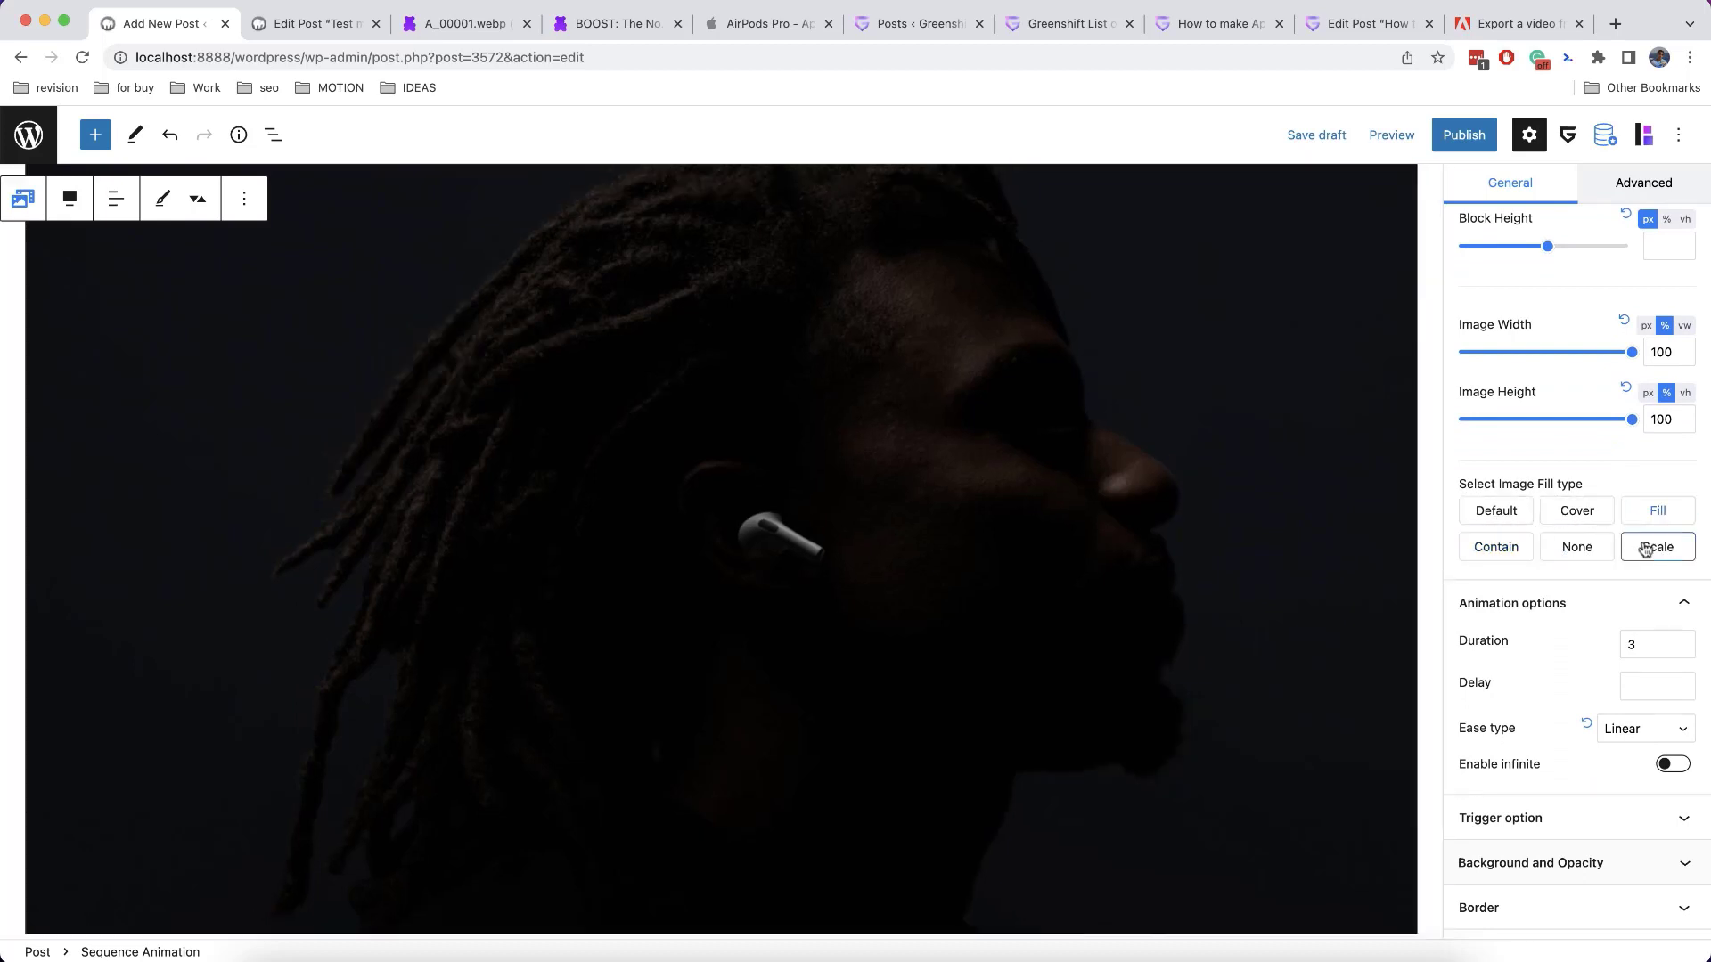
{"action": "left_click", "coordinate": [1514, 556]}
{"action": "left_click", "coordinate": [1564, 521]}
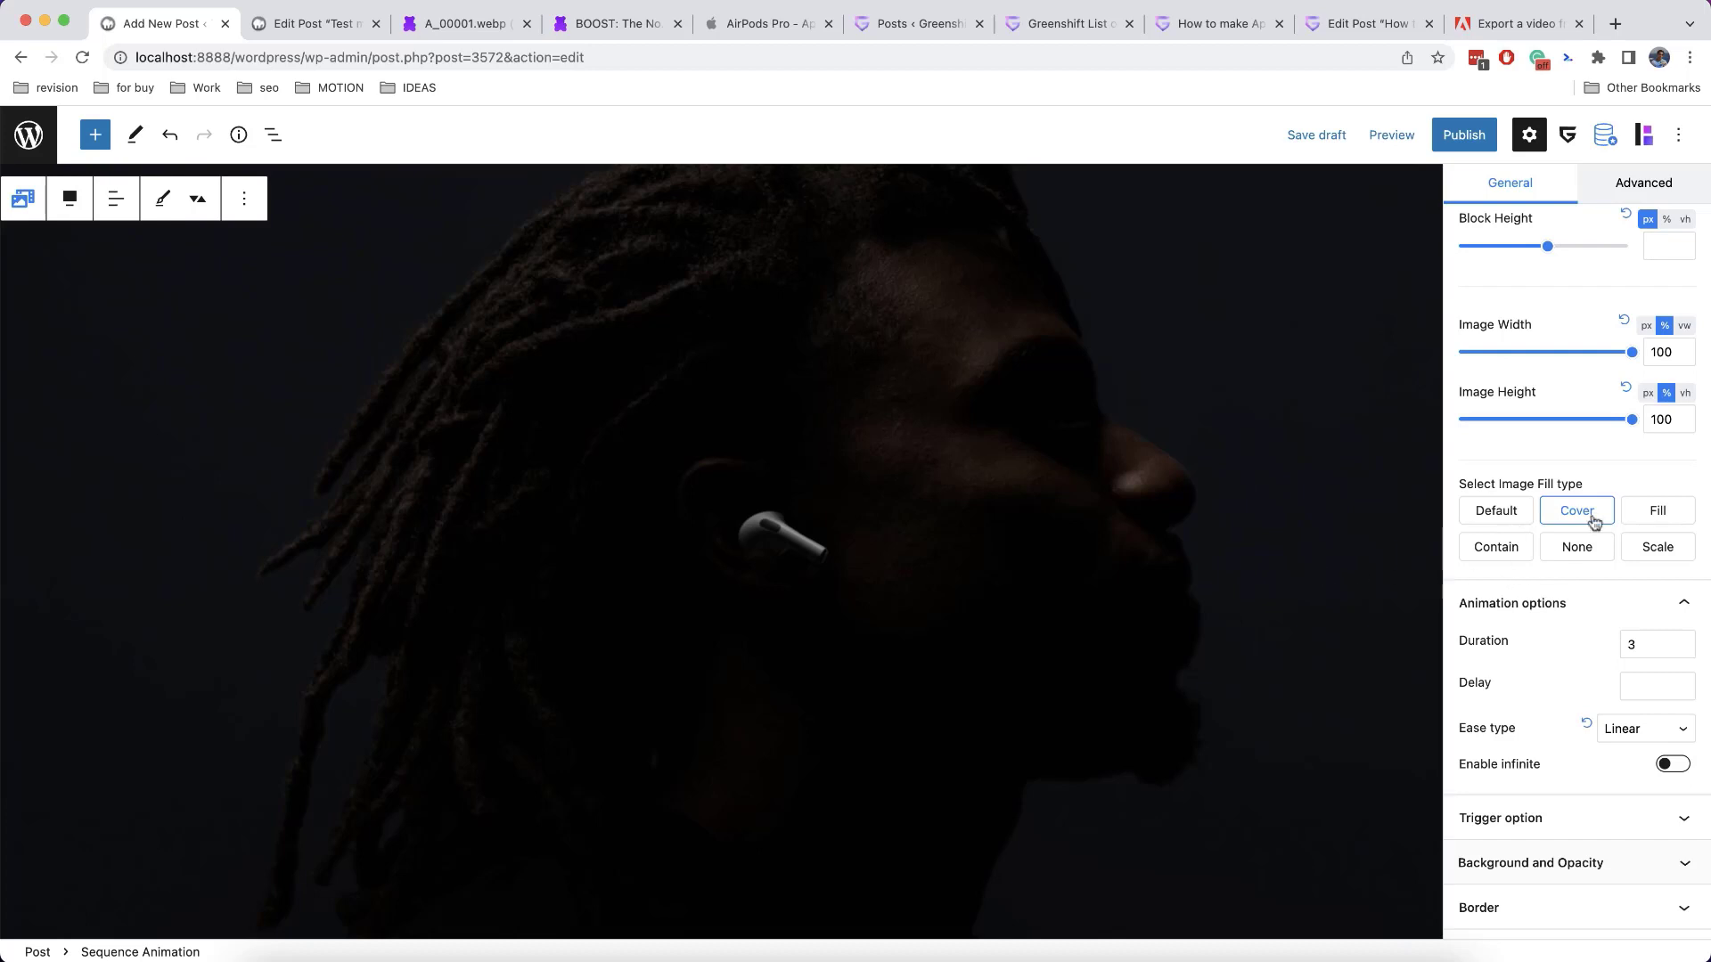
Retry Fill, Contain and Cover at 300 px, then set the image height to 100 vh
{"action": "scroll", "coordinate": [1594, 521], "scroll_direction": "up", "scroll_amount": 2}
{"action": "scroll", "coordinate": [1594, 521], "scroll_direction": "up", "scroll_amount": 4}
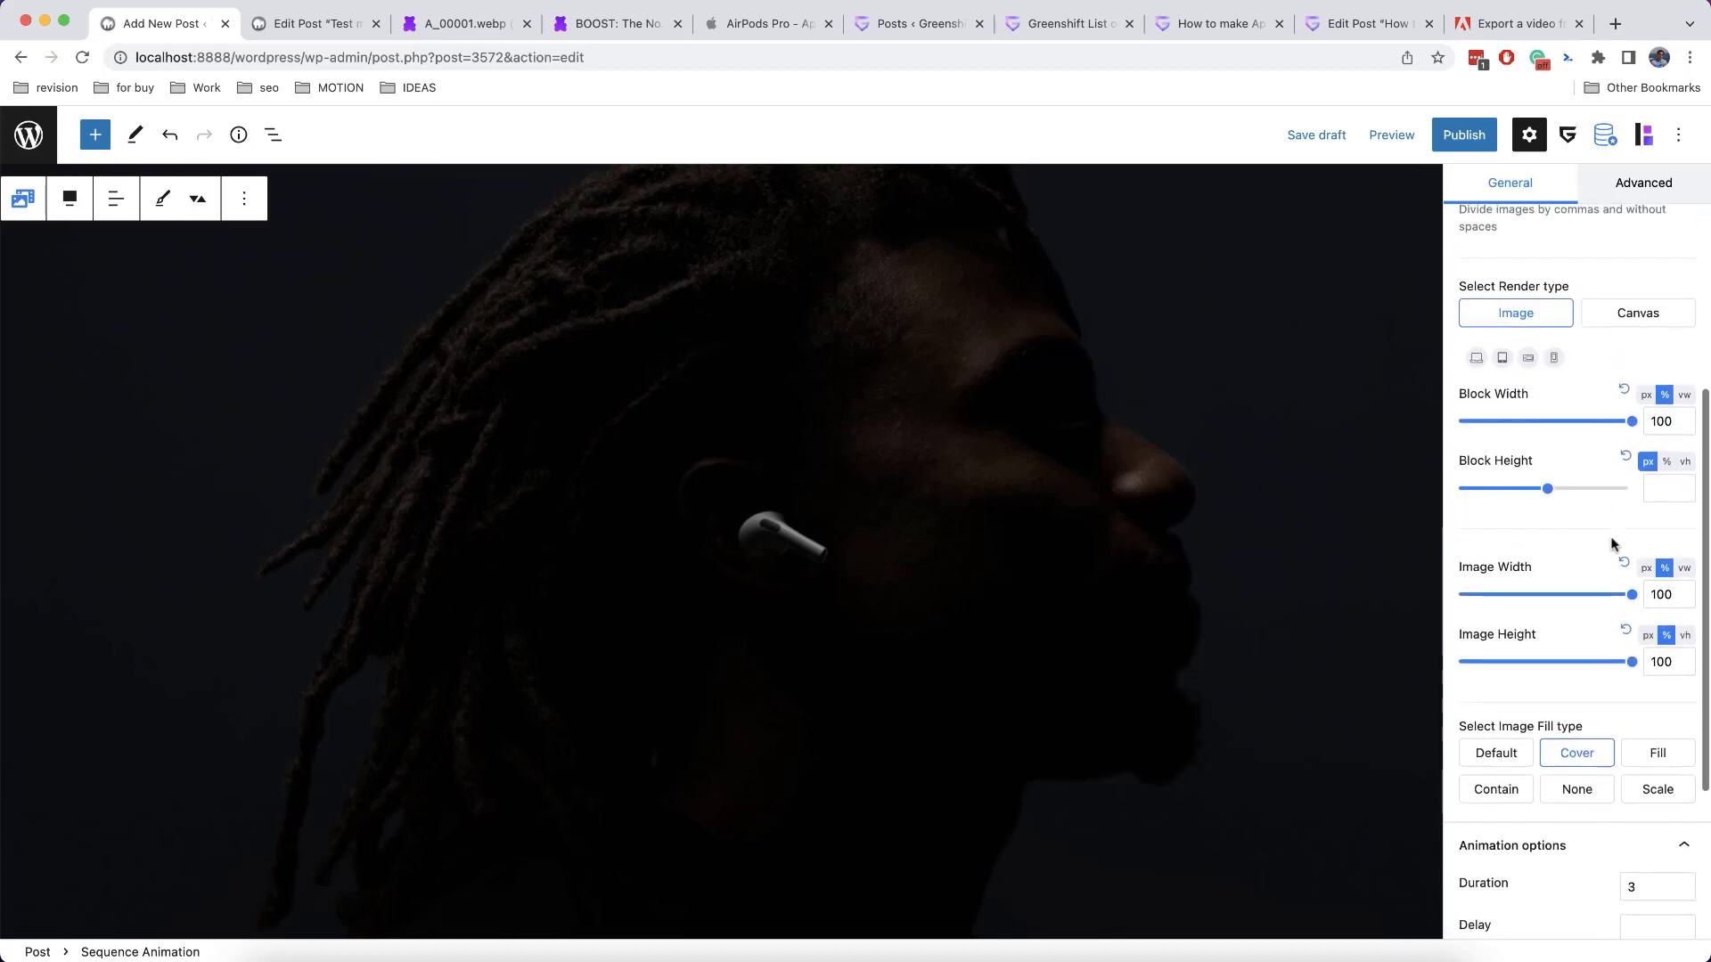
{"action": "left_click", "coordinate": [1647, 636]}
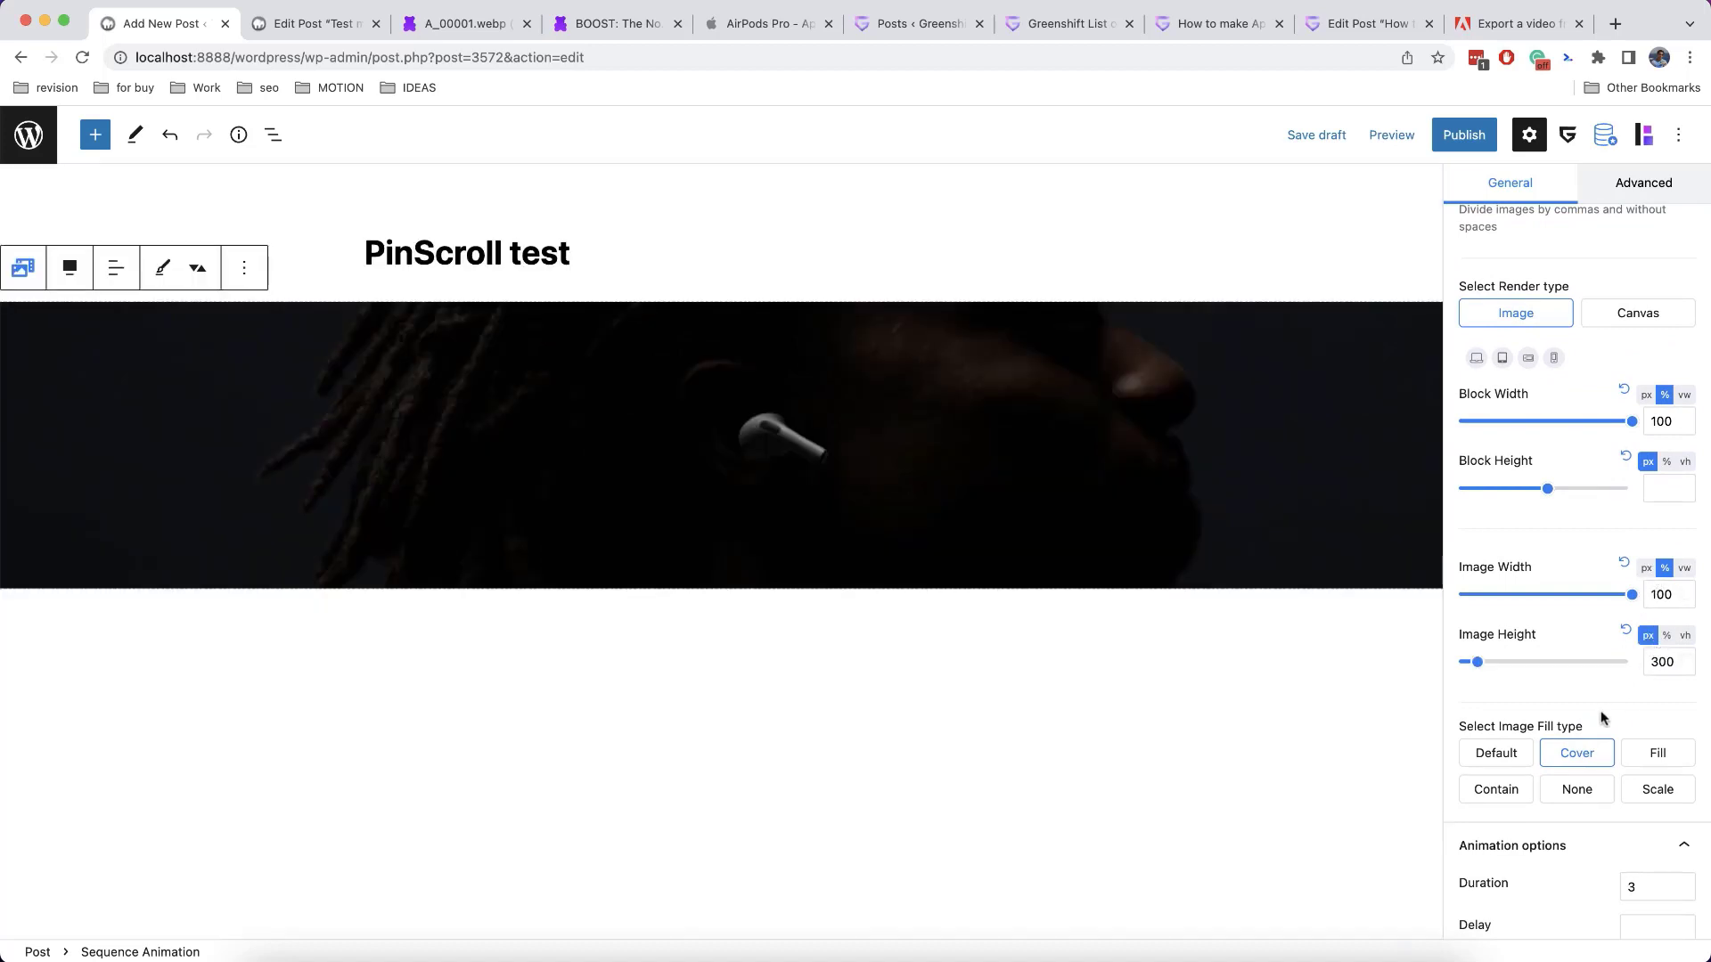
{"action": "left_click", "coordinate": [1634, 760]}
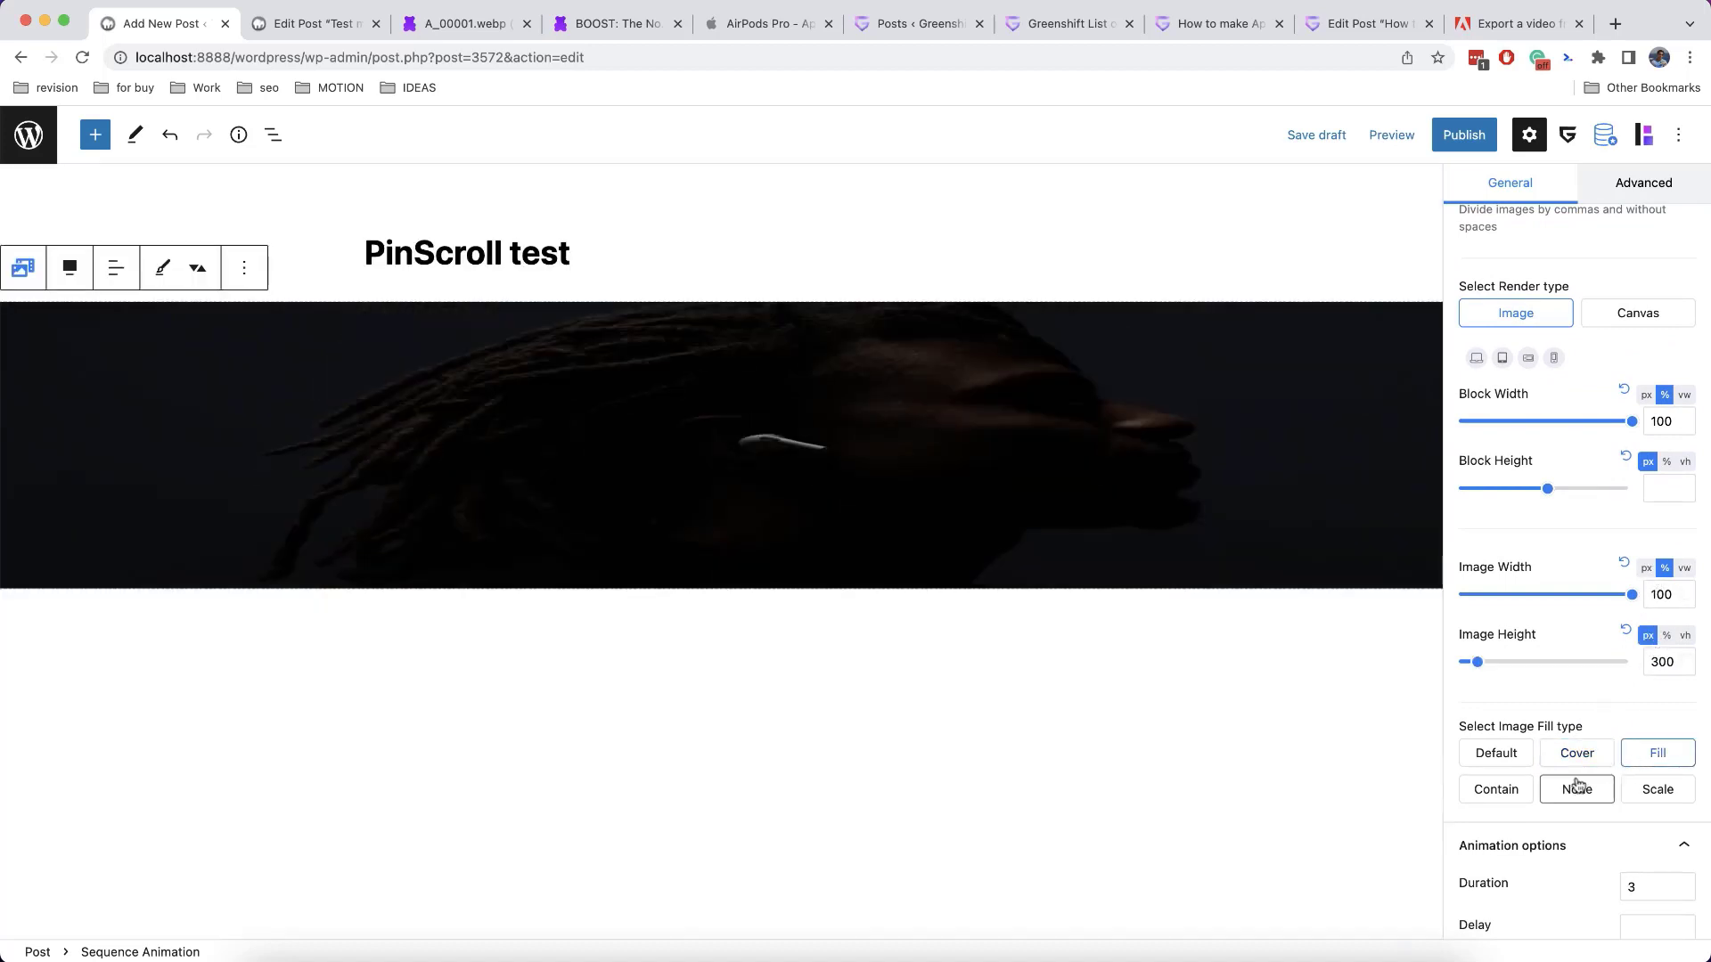
{"action": "left_click", "coordinate": [1529, 792]}
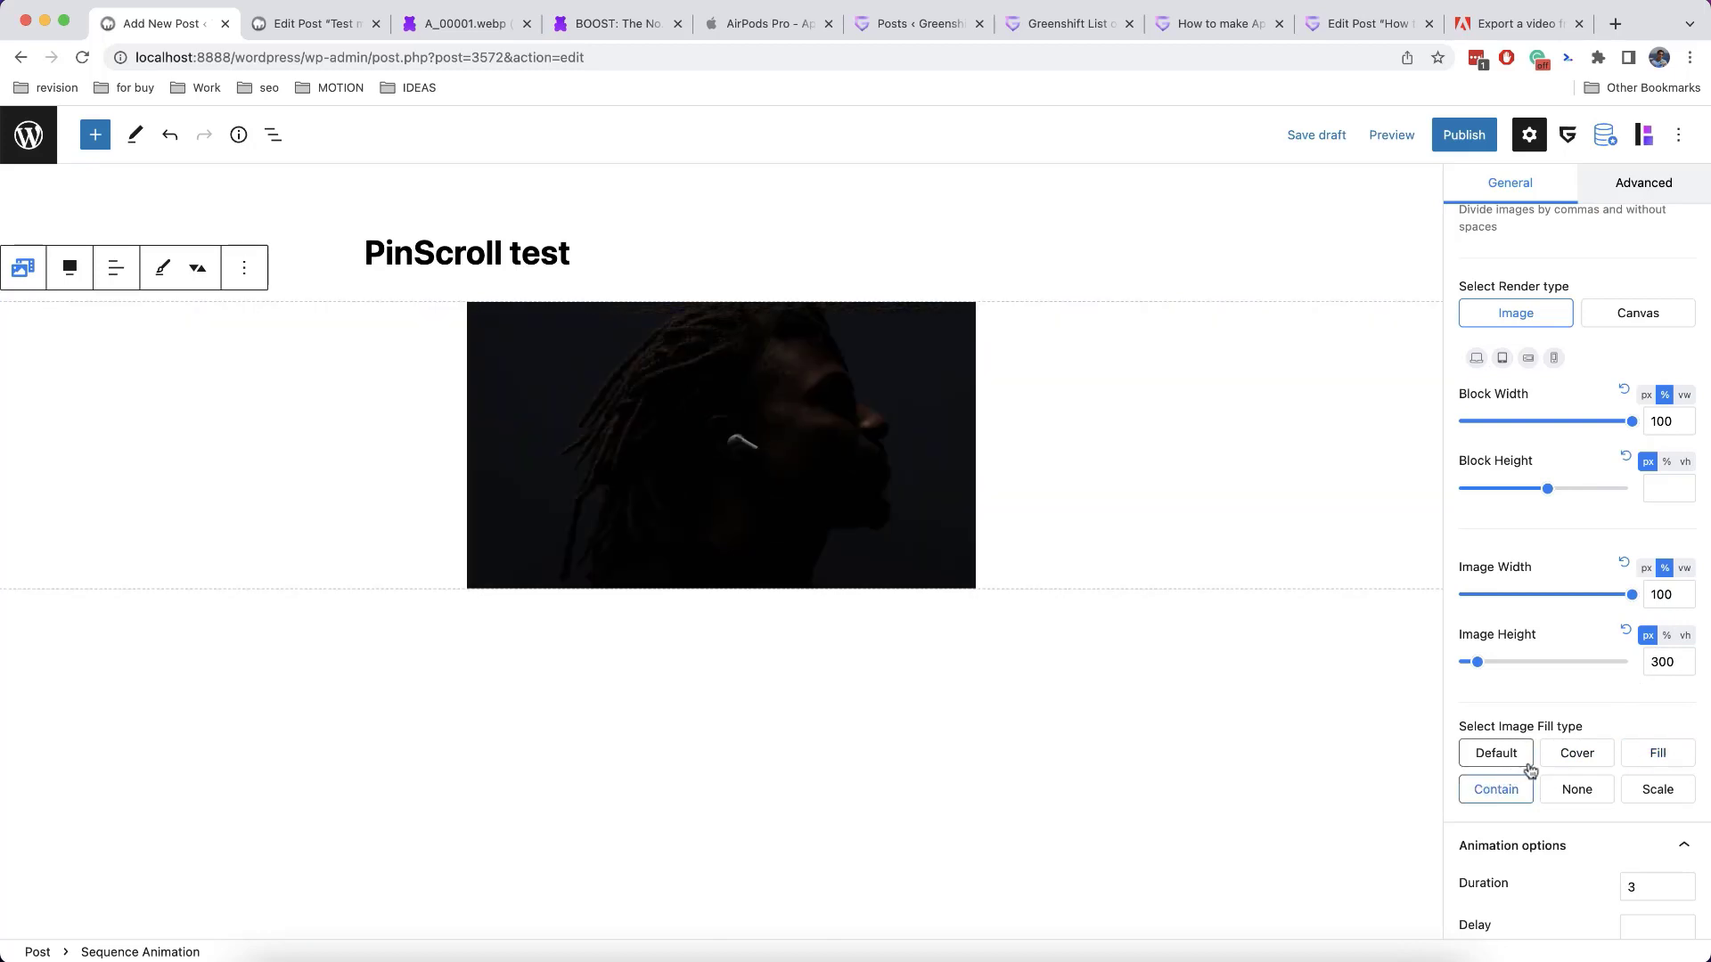
{"action": "left_click", "coordinate": [1578, 763]}
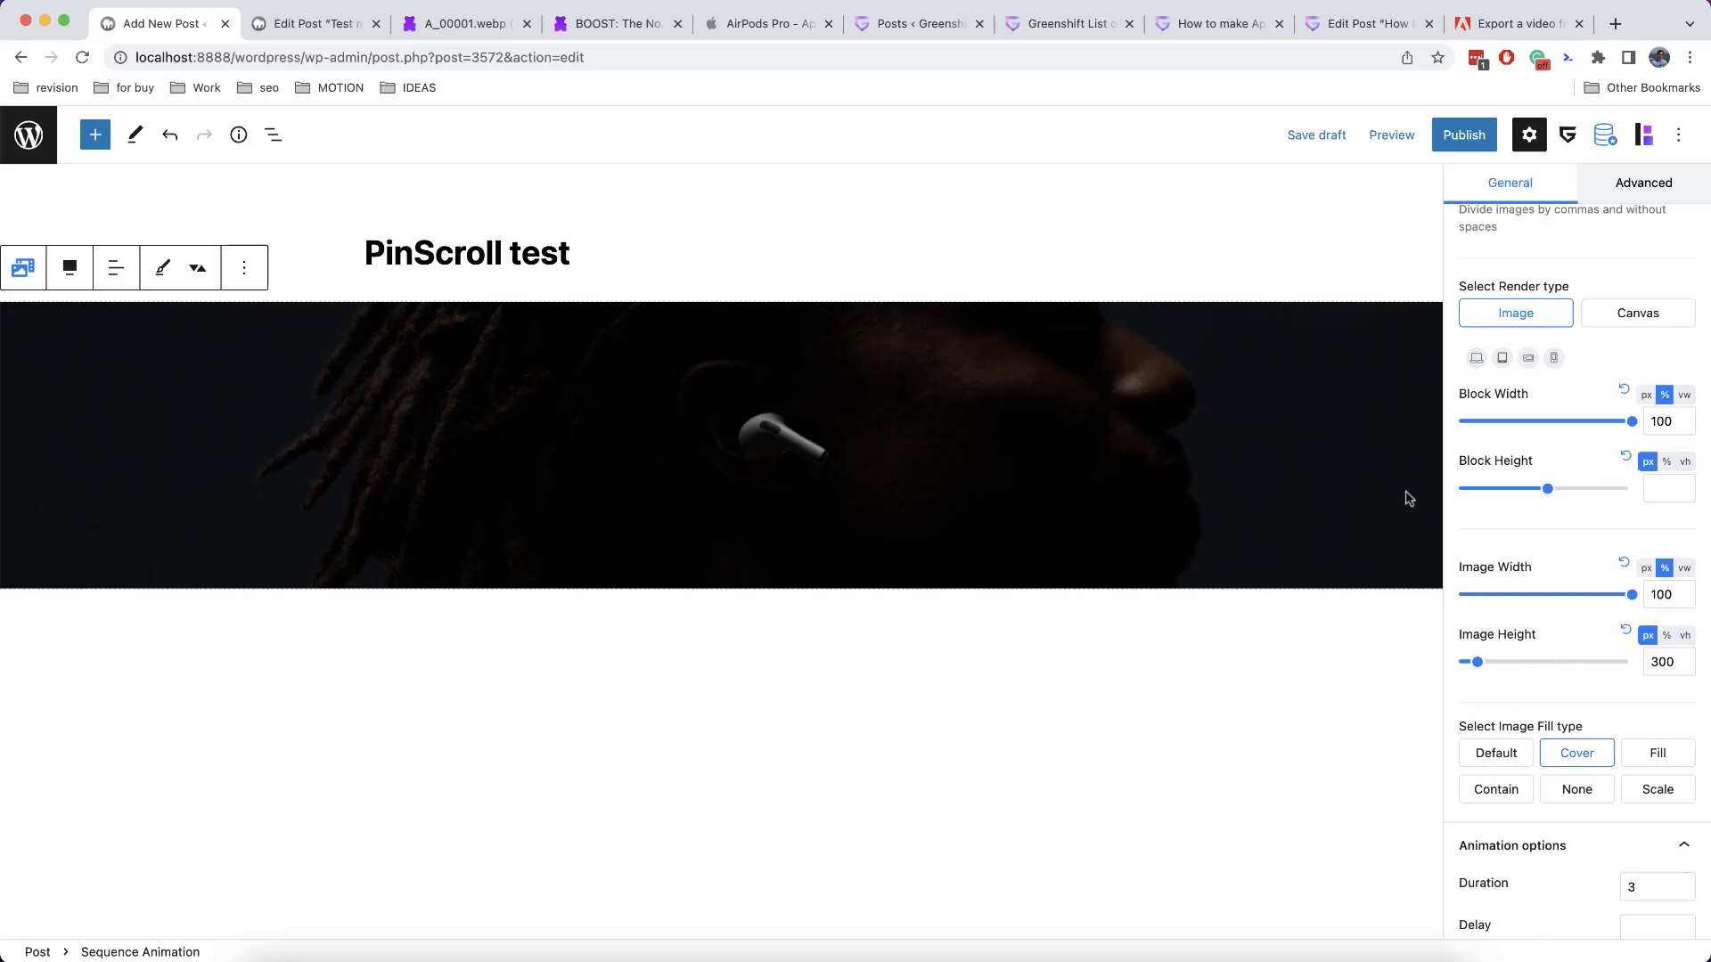
{"action": "left_click", "coordinate": [1684, 635]}
{"action": "scroll", "coordinate": [1595, 623], "scroll_direction": "down", "scroll_amount": 3}
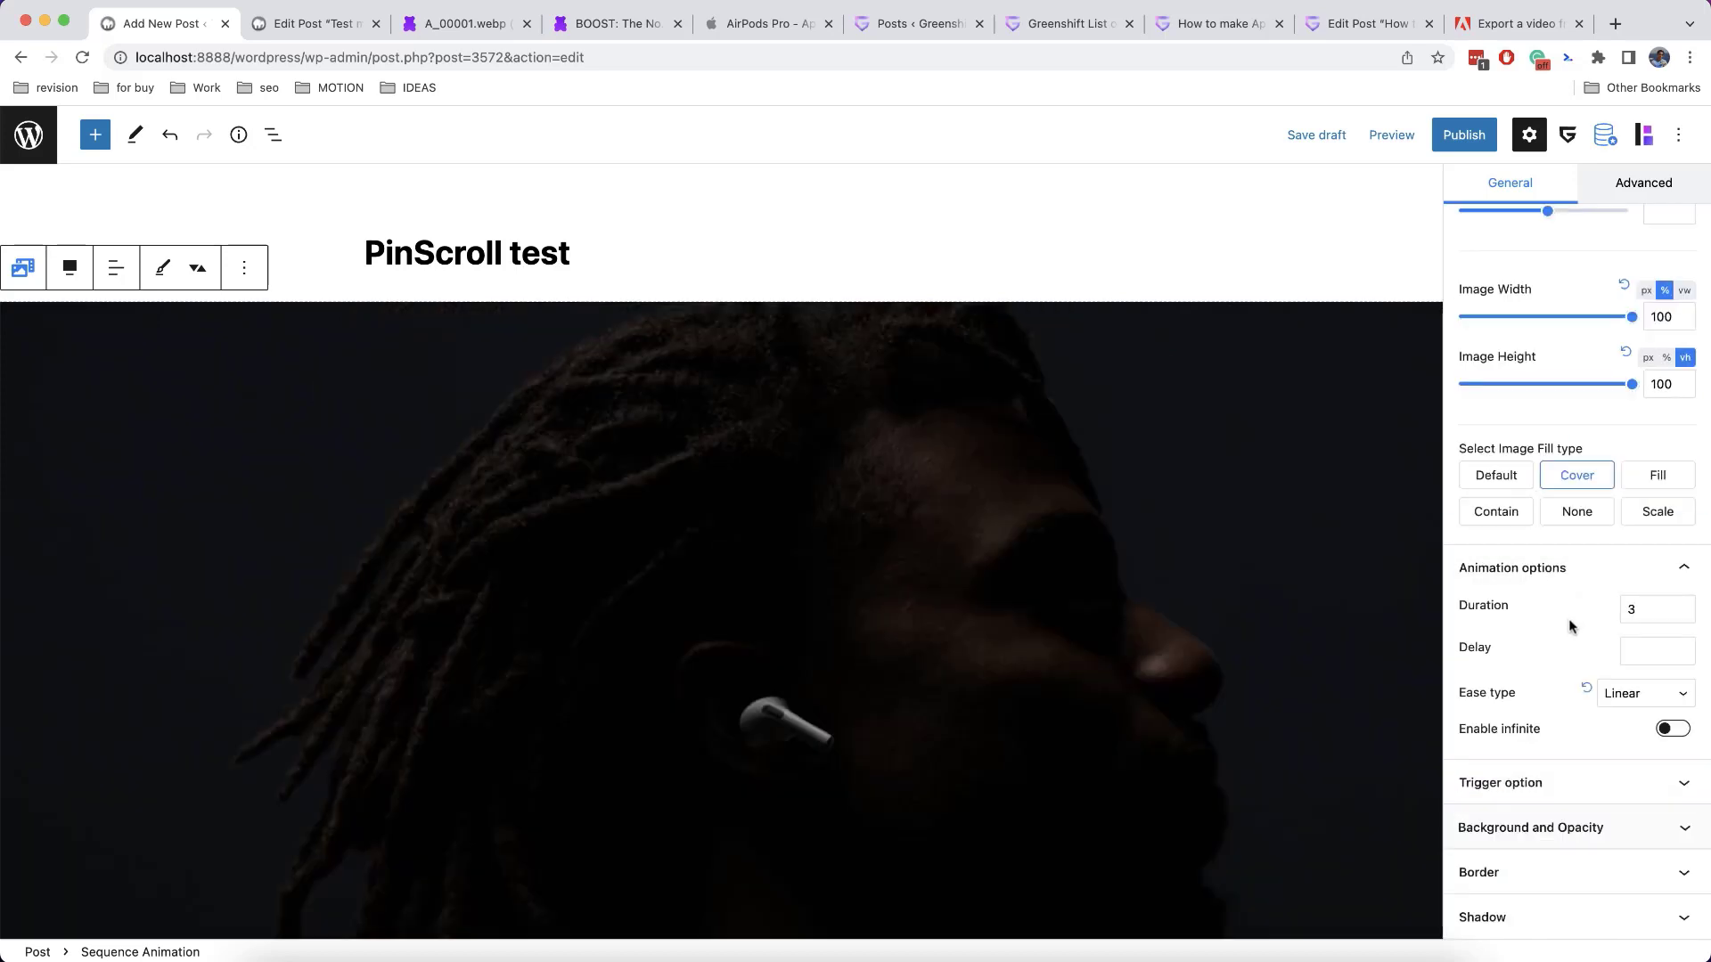
In the animation's Trigger options, adjust the trigger start and set the trigger end to +=700
{"action": "left_click", "coordinate": [1557, 788]}
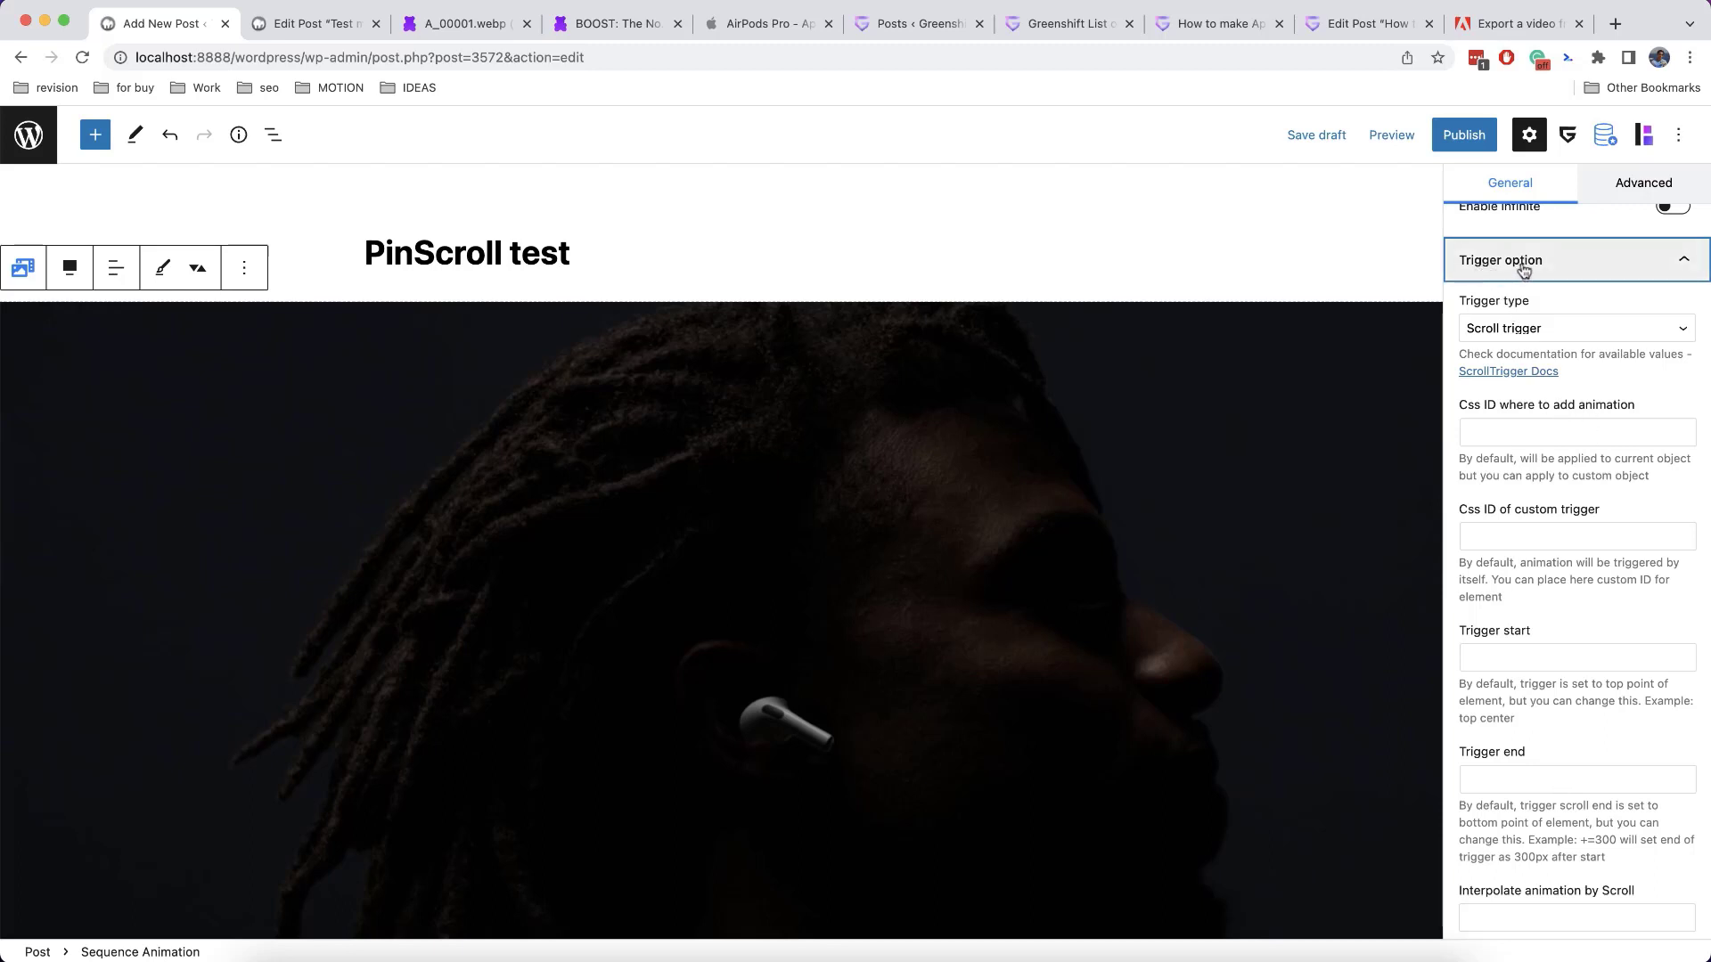
{"action": "scroll", "coordinate": [1361, 596], "scroll_direction": "down", "scroll_amount": 3}
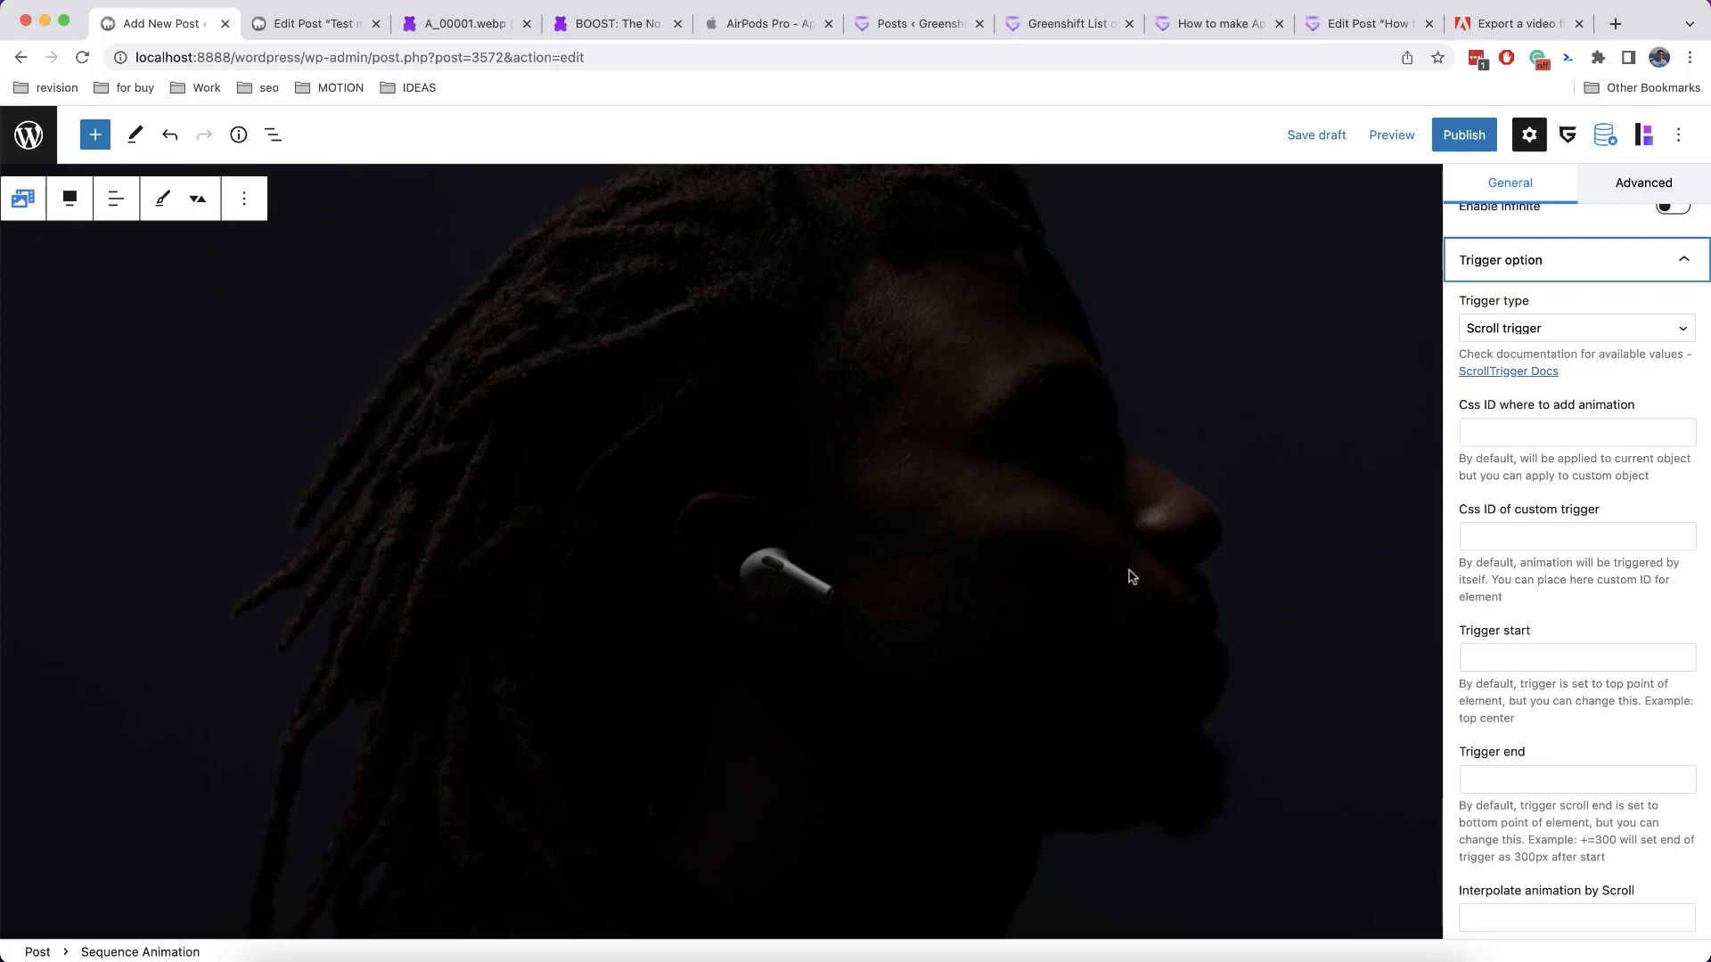
{"action": "scroll", "coordinate": [1565, 650], "scroll_direction": "down", "scroll_amount": 1}
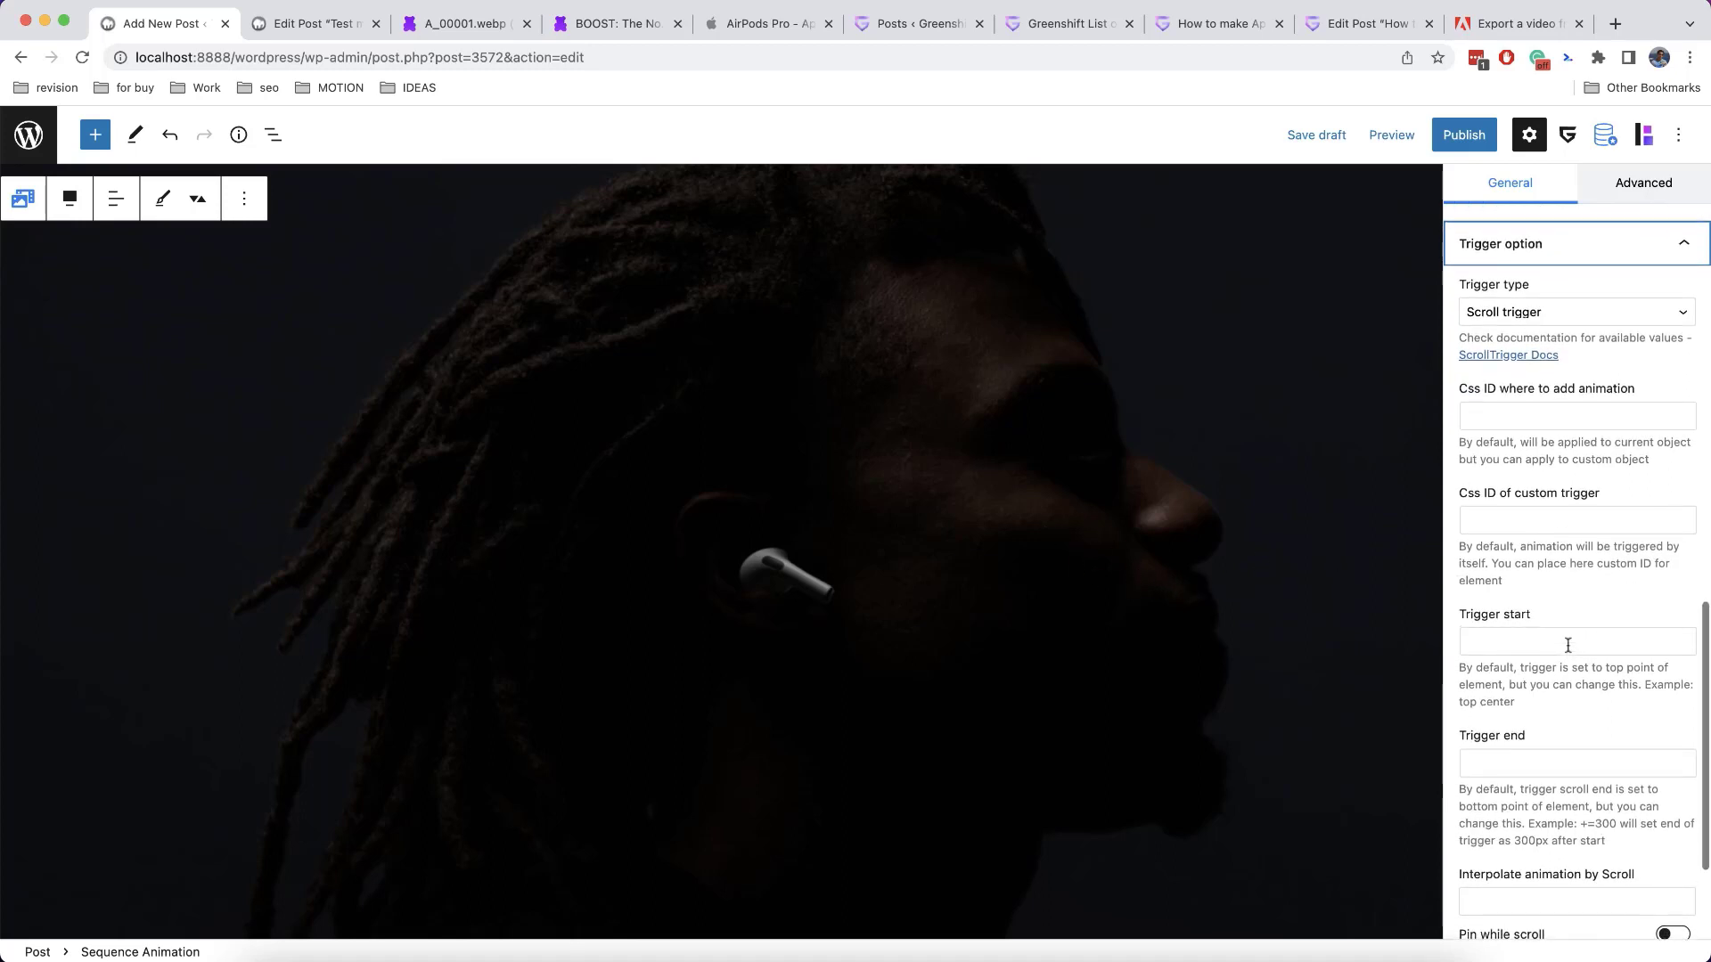
{"action": "left_click", "coordinate": [1563, 642]}
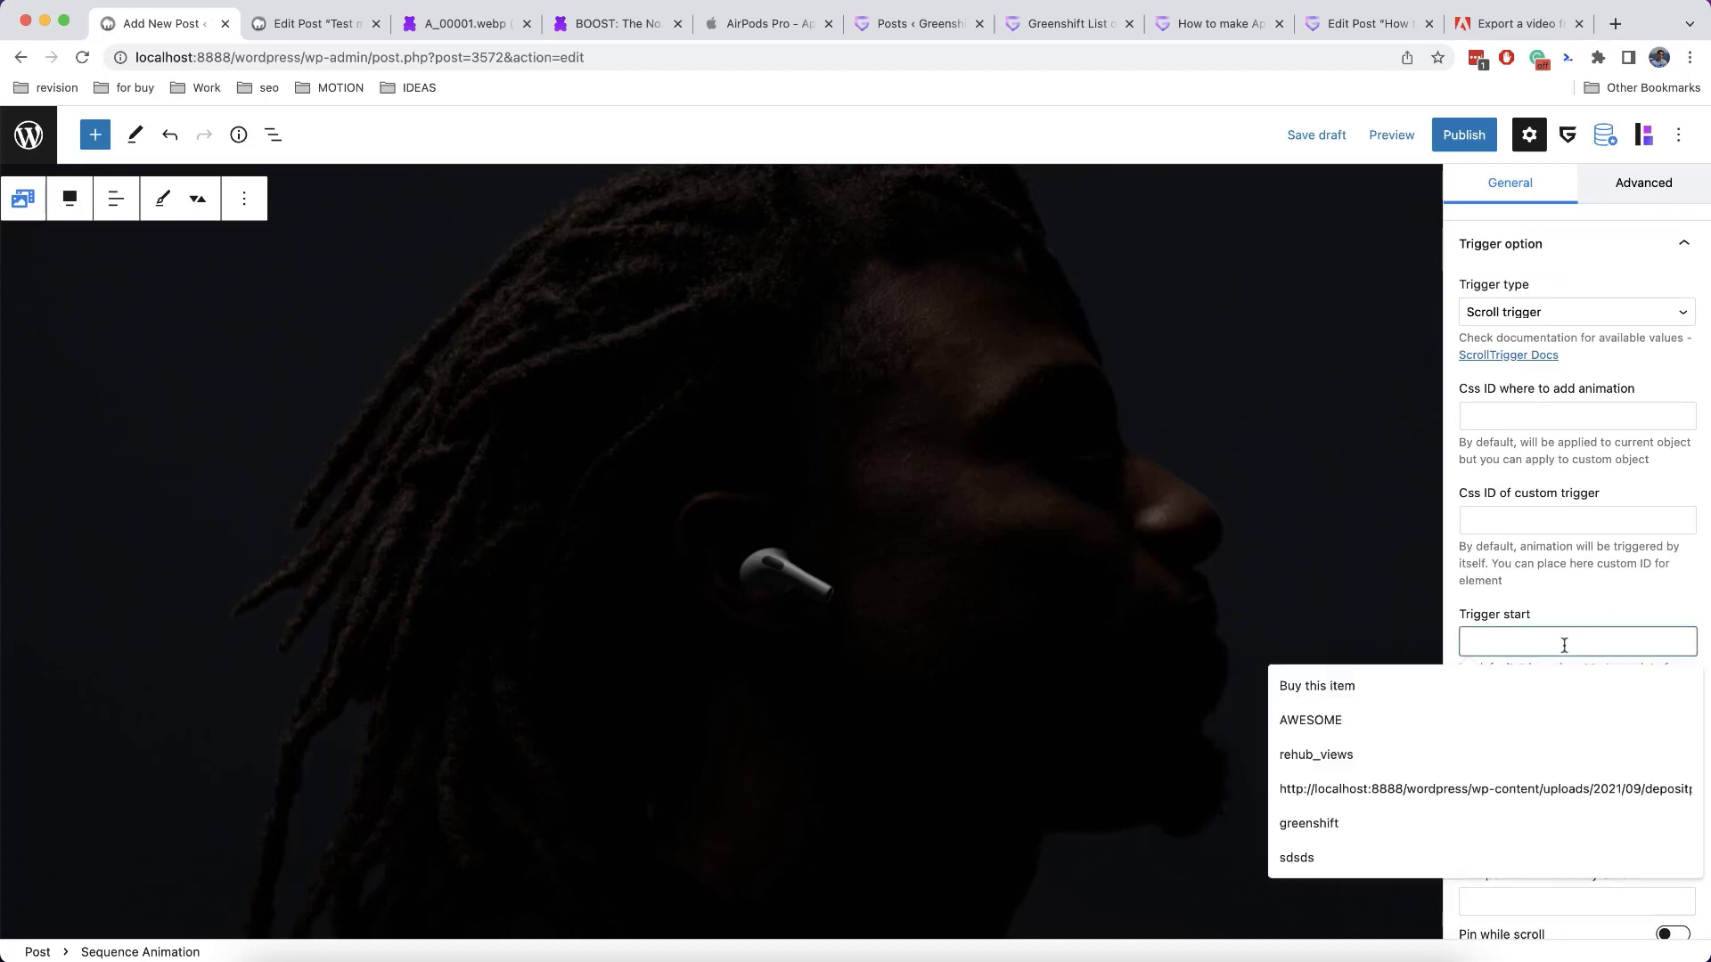
{"action": "type", "text": "0"}
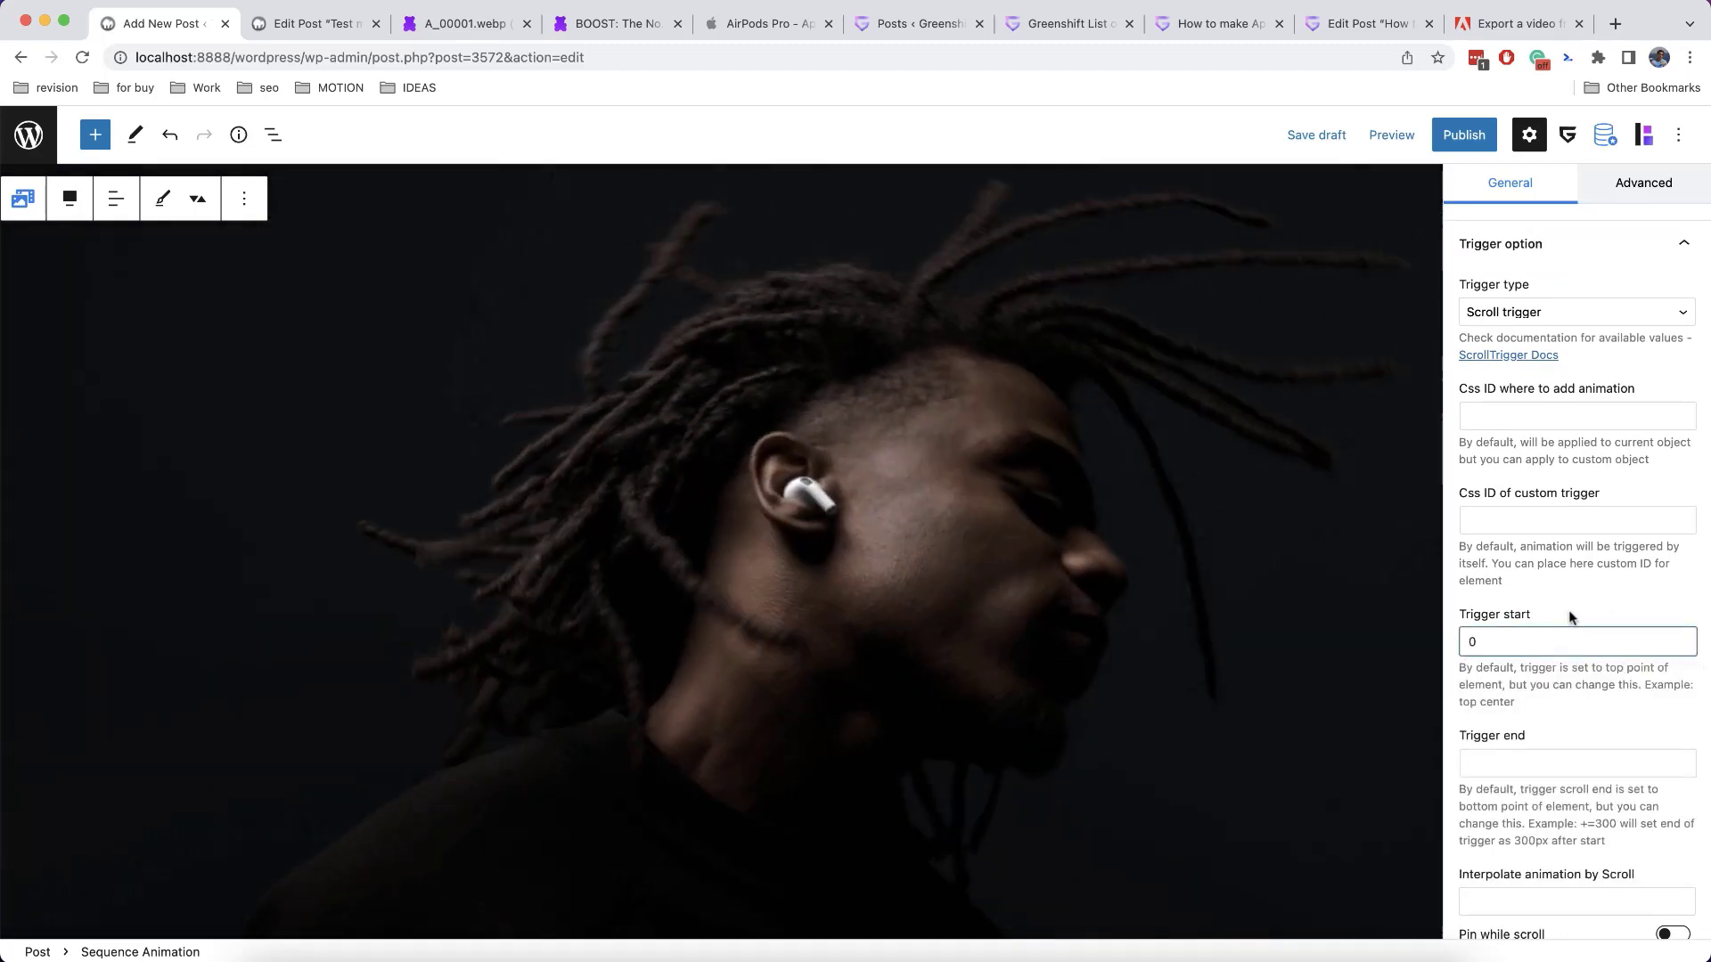
{"action": "left_click", "coordinate": [1165, 435]}
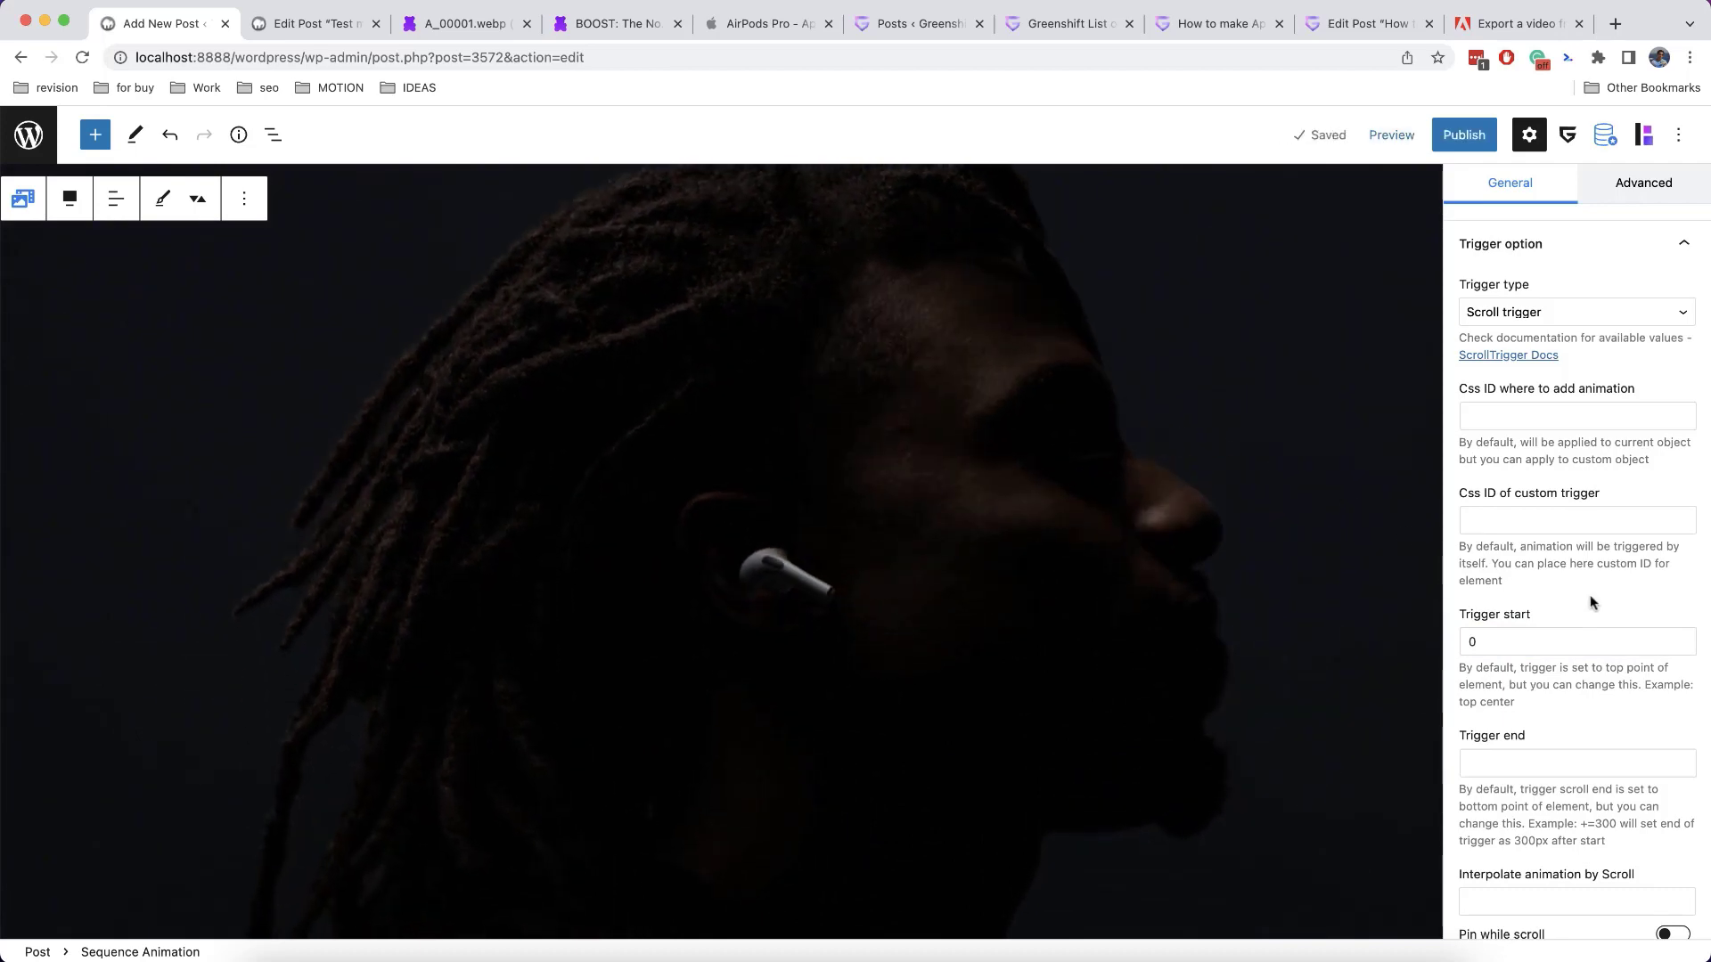
{"action": "left_click", "coordinate": [1486, 763]}
{"action": "type", "text": "+="}
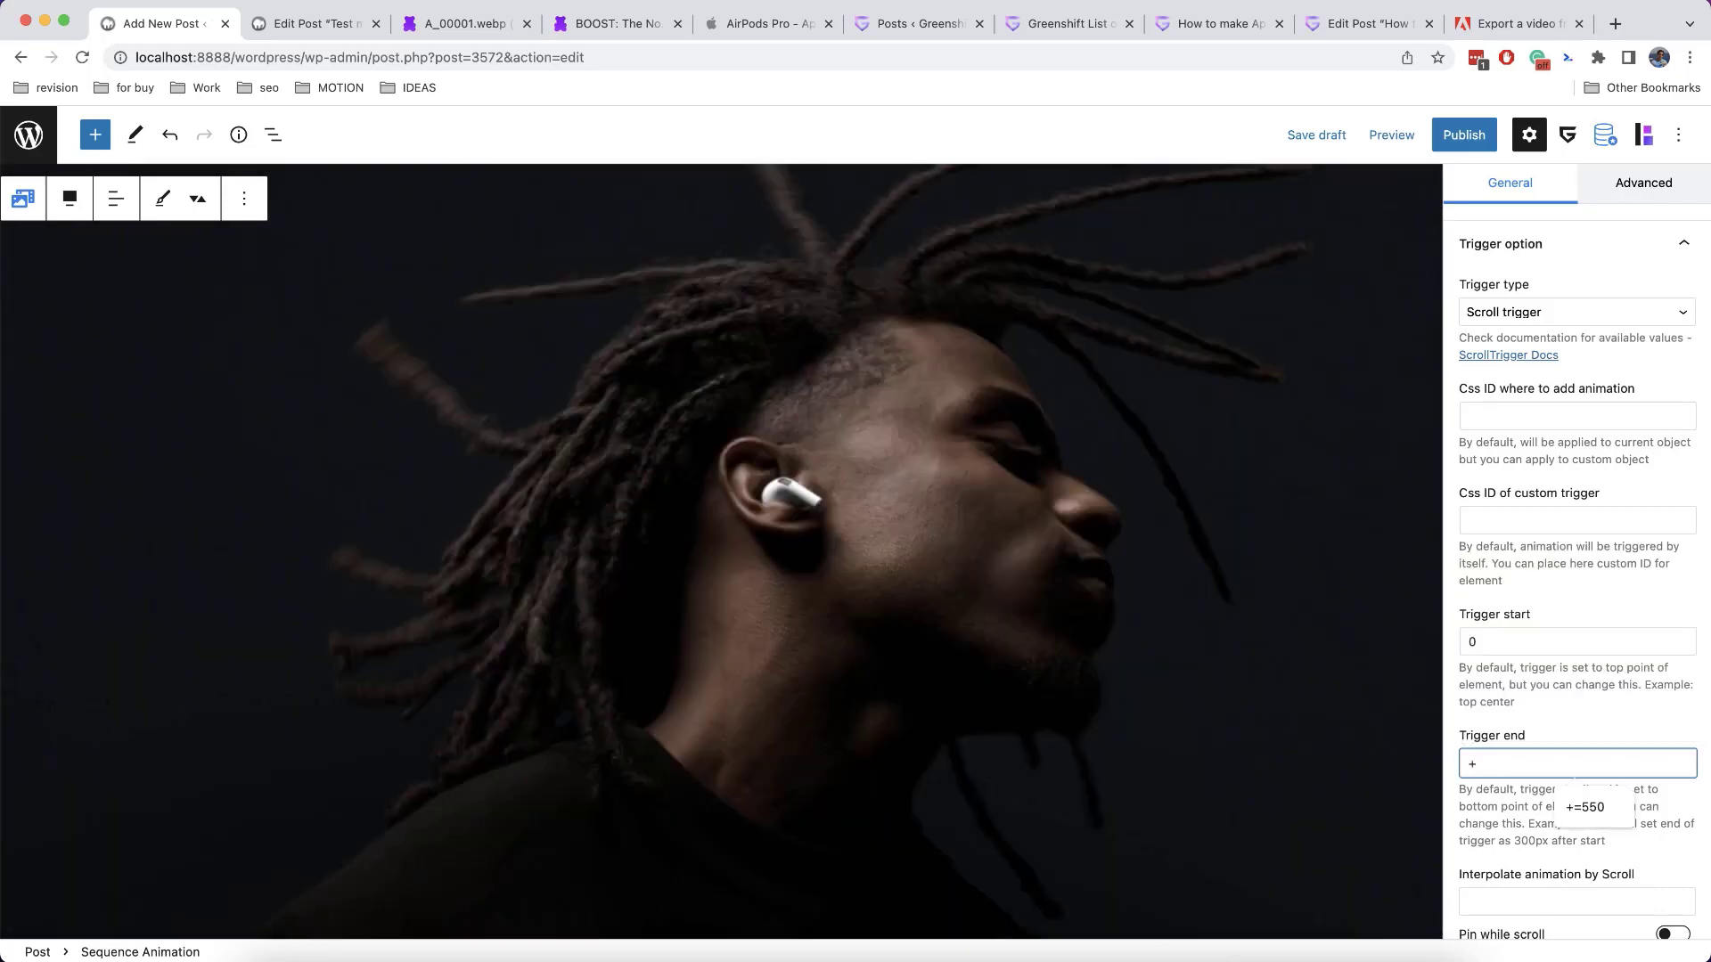
{"action": "type", "text": "700"}
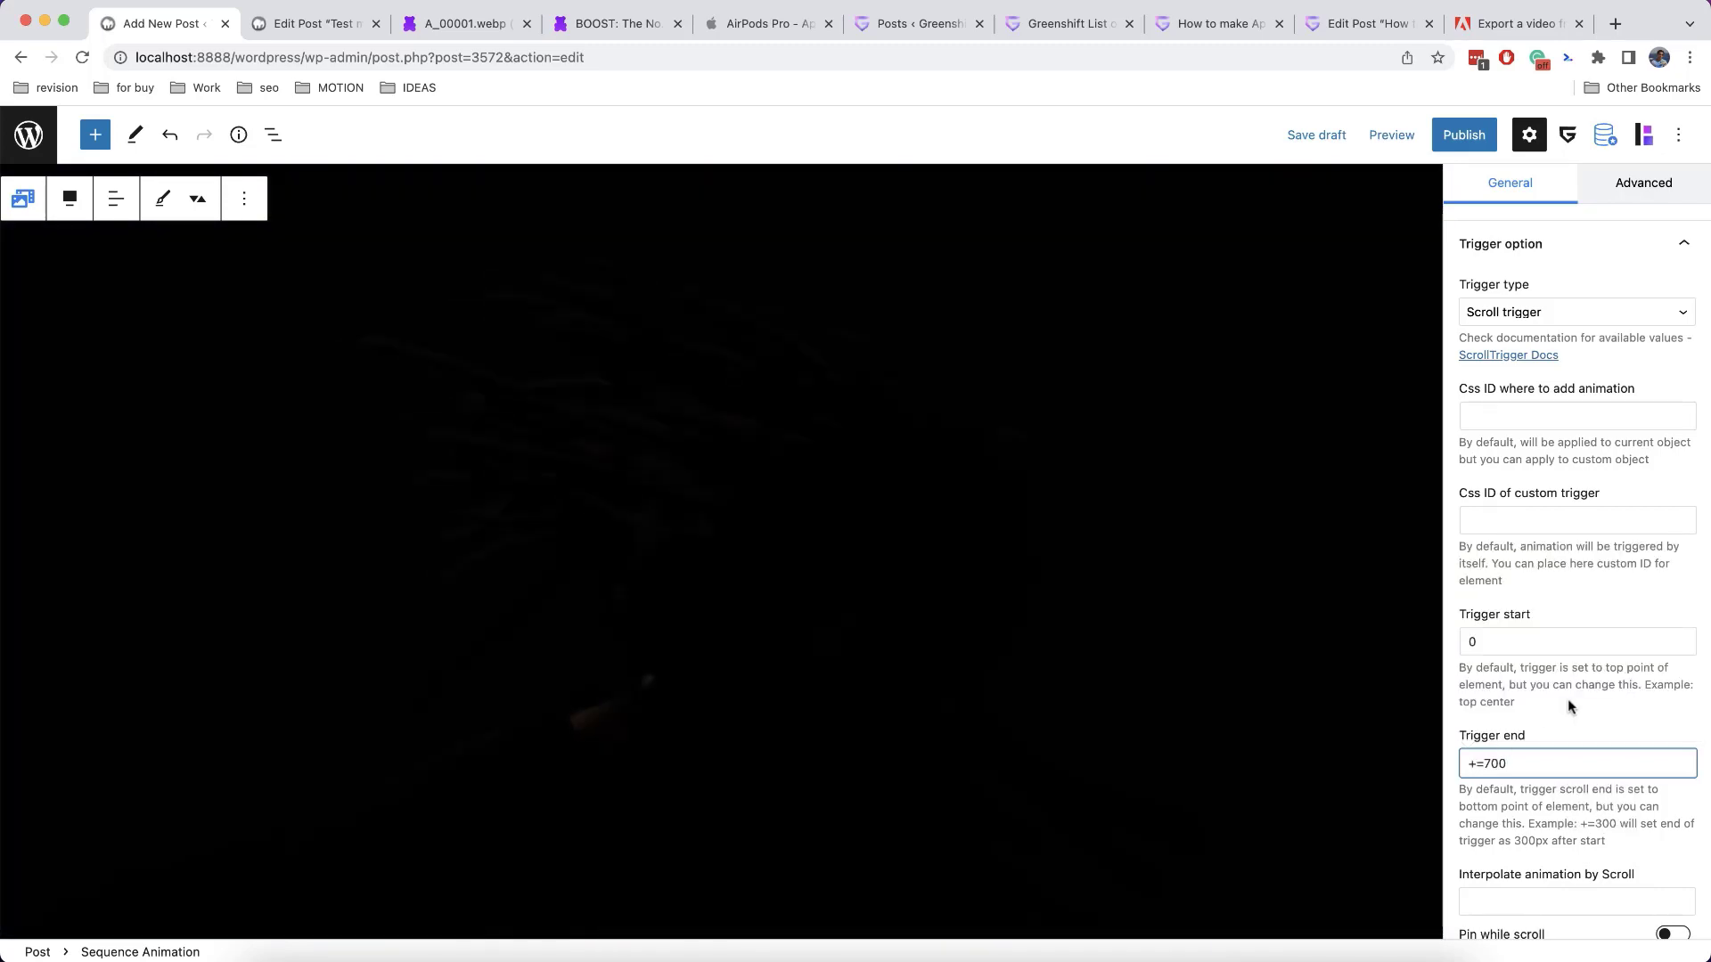
{"action": "left_click", "coordinate": [1580, 712]}
Set Interpolate animation by Scroll to 1 and publish the post
{"action": "scroll", "coordinate": [1580, 713], "scroll_direction": "down", "scroll_amount": 2}
{"action": "left_click", "coordinate": [1530, 799]}
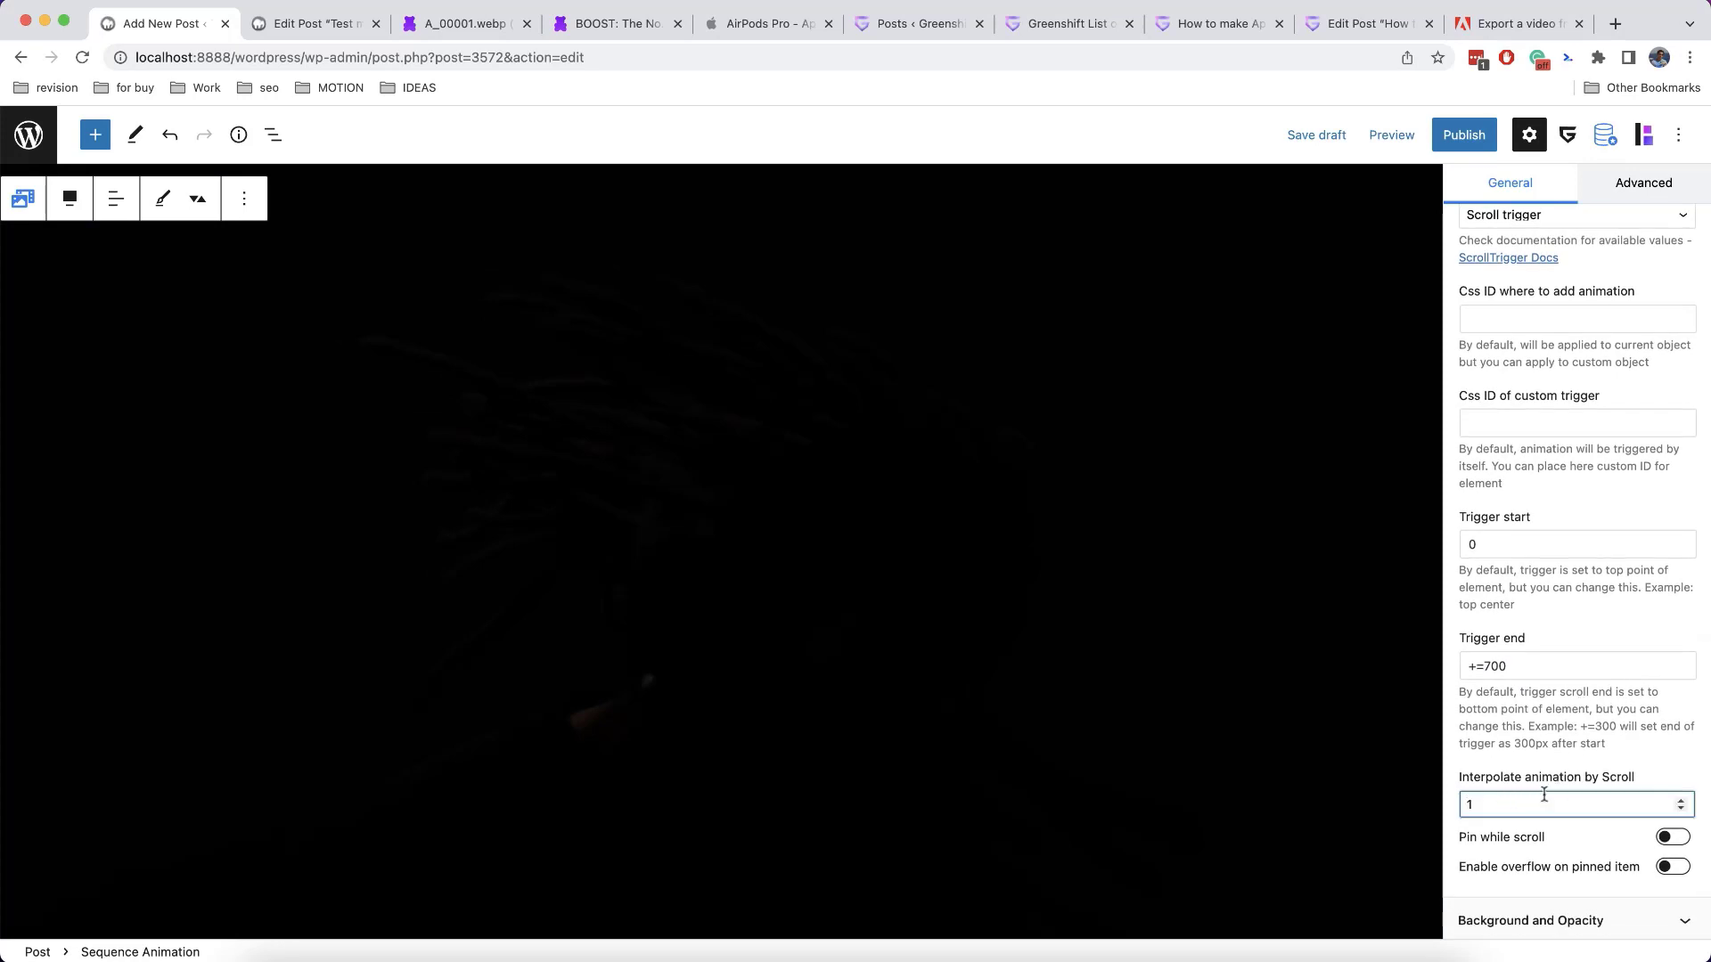
{"action": "left_click", "coordinate": [1679, 803]}
{"action": "left_click", "coordinate": [1463, 134]}
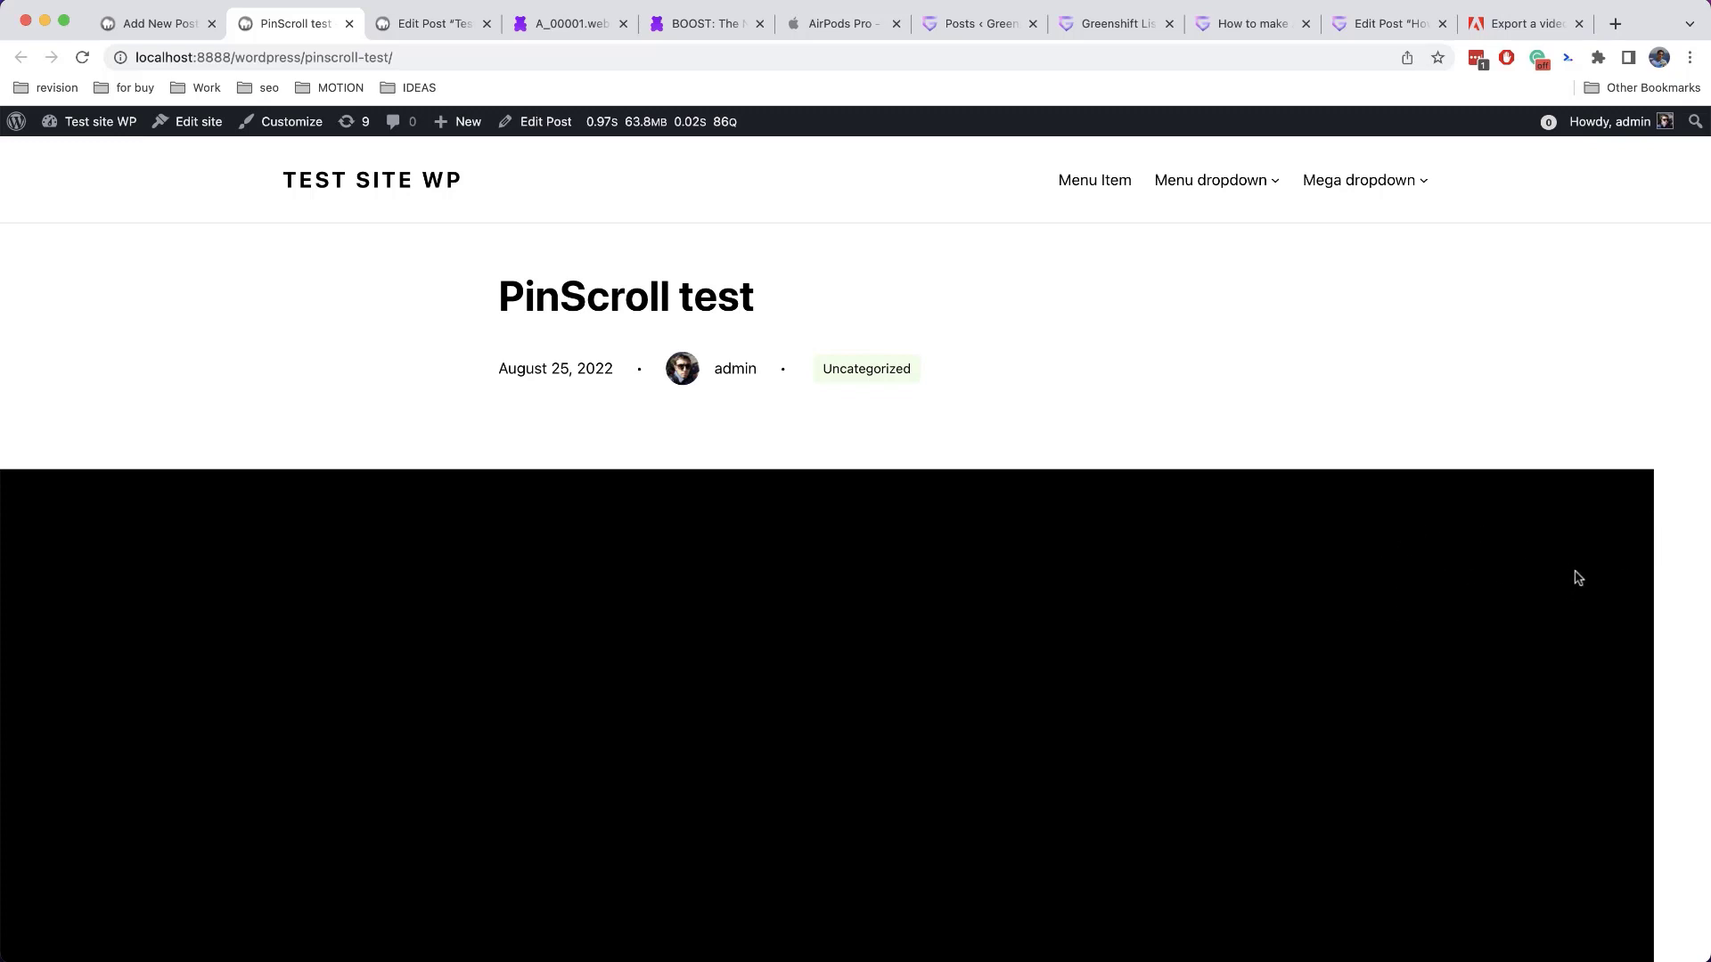
Back in the editor, transform the Sequence Animation into a full-width Container / Wrapper
{"action": "left_click", "coordinate": [141, 27]}
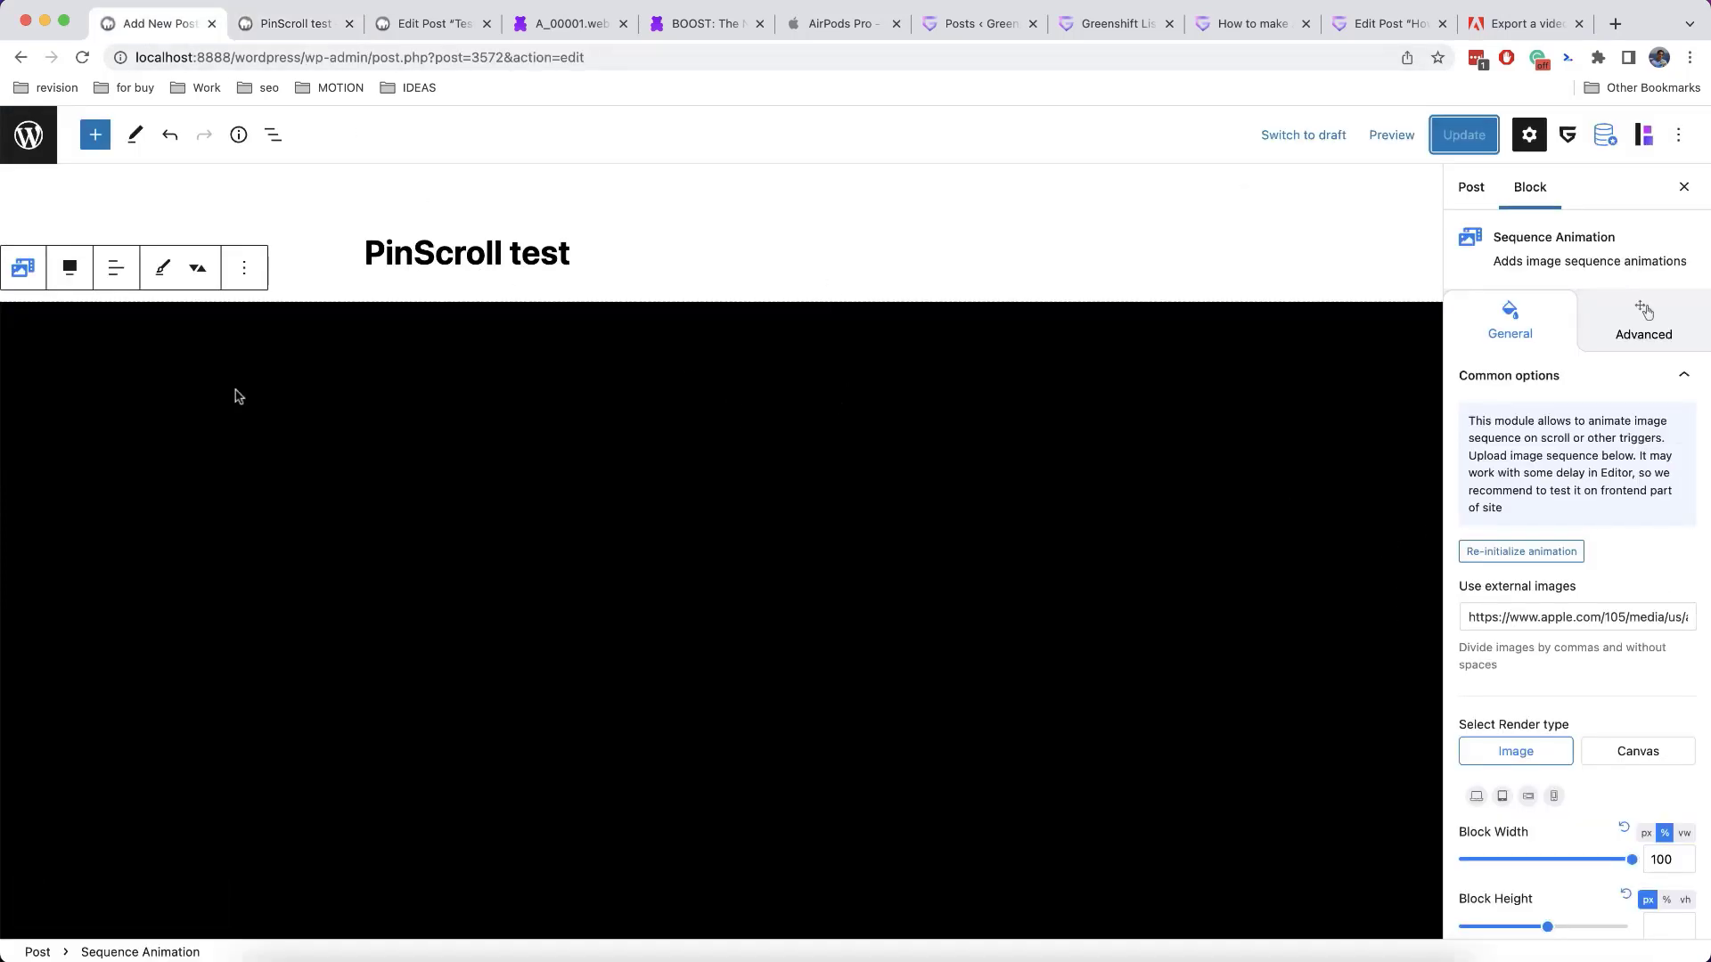
{"action": "left_click", "coordinate": [27, 273]}
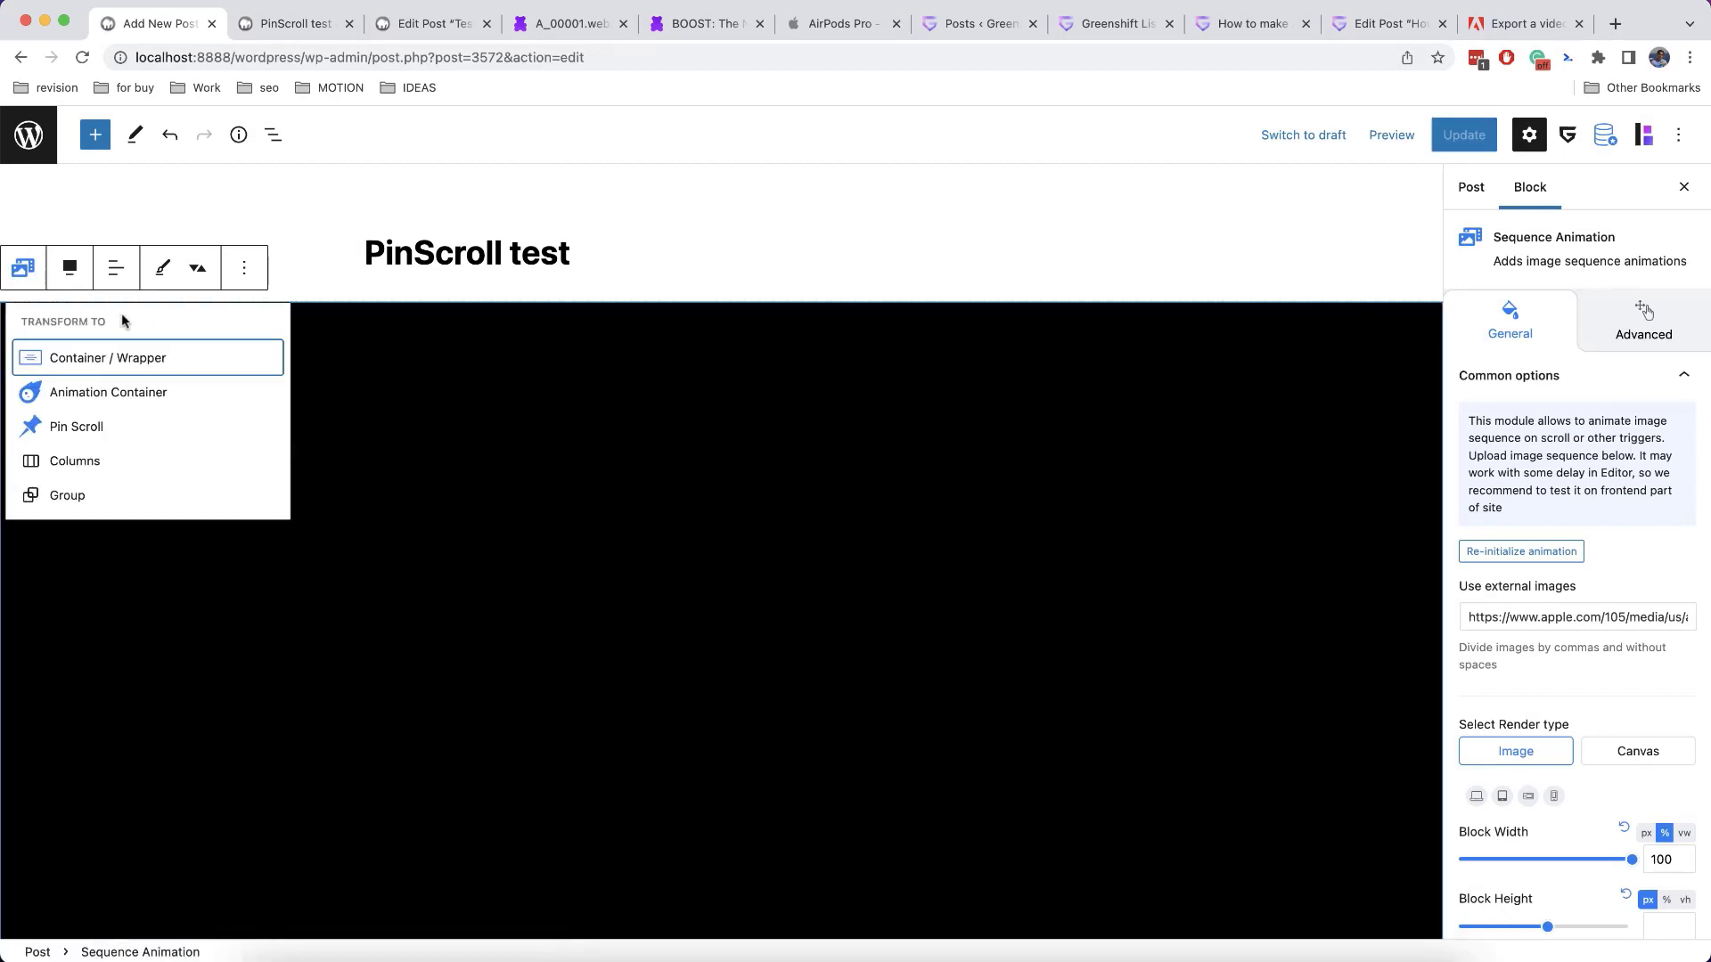
{"action": "left_click", "coordinate": [78, 360]}
{"action": "left_click", "coordinate": [434, 214]}
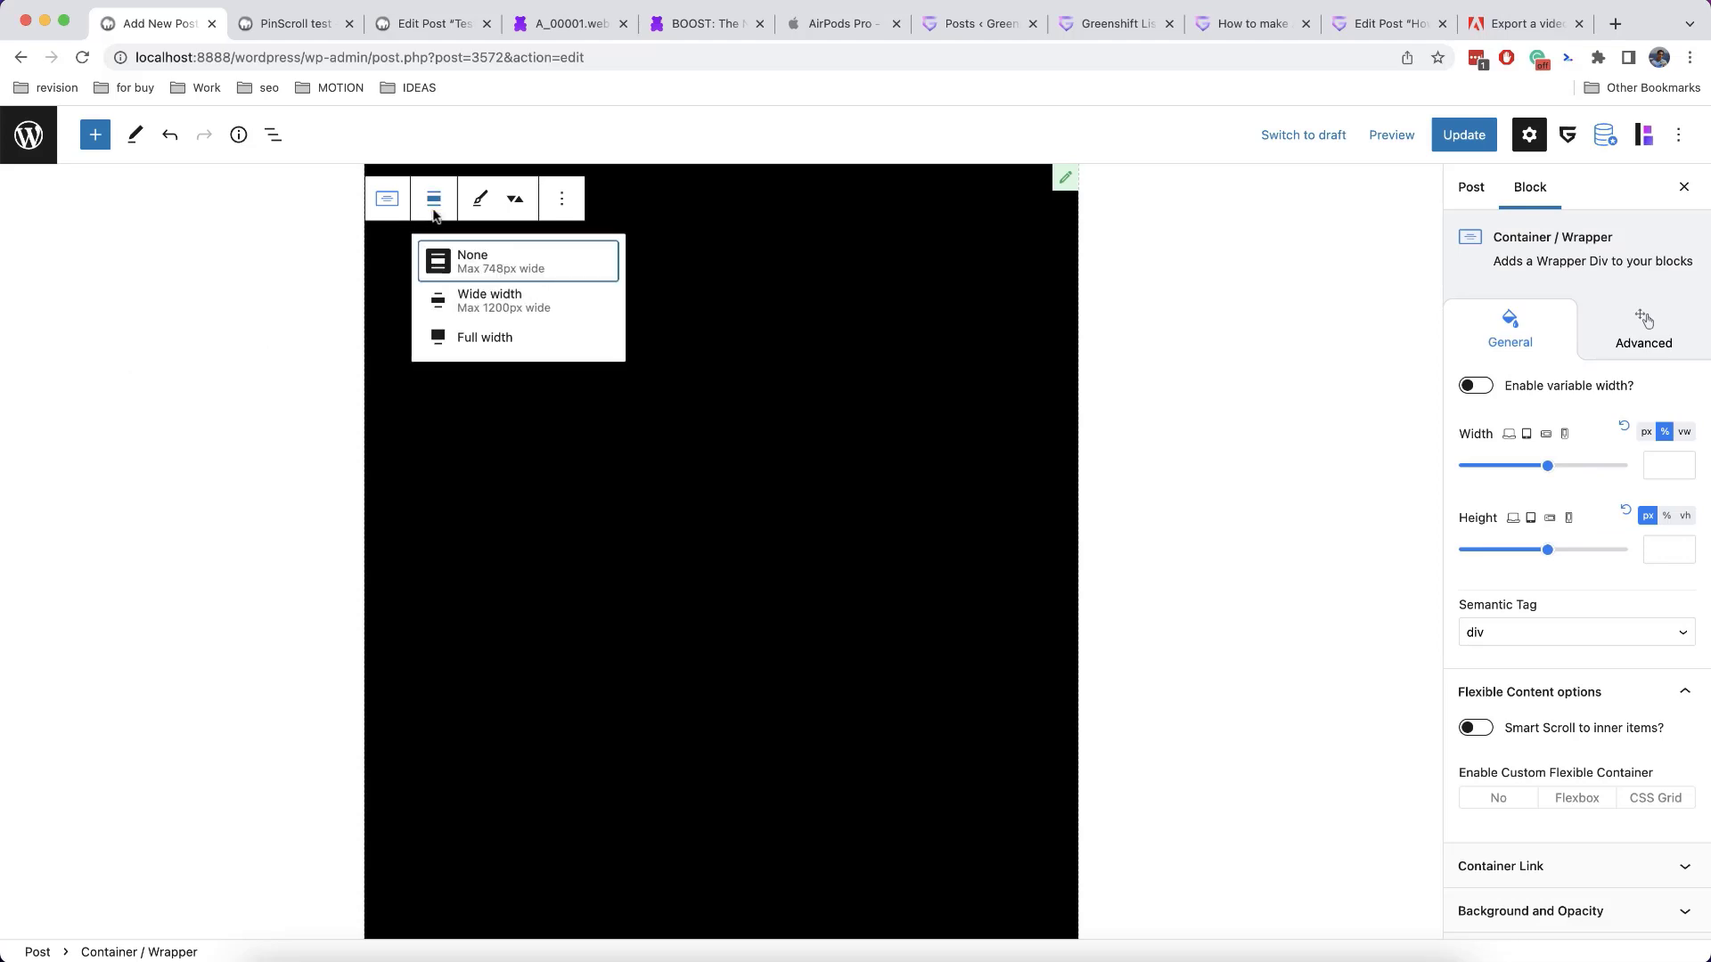
{"action": "left_click", "coordinate": [469, 337]}
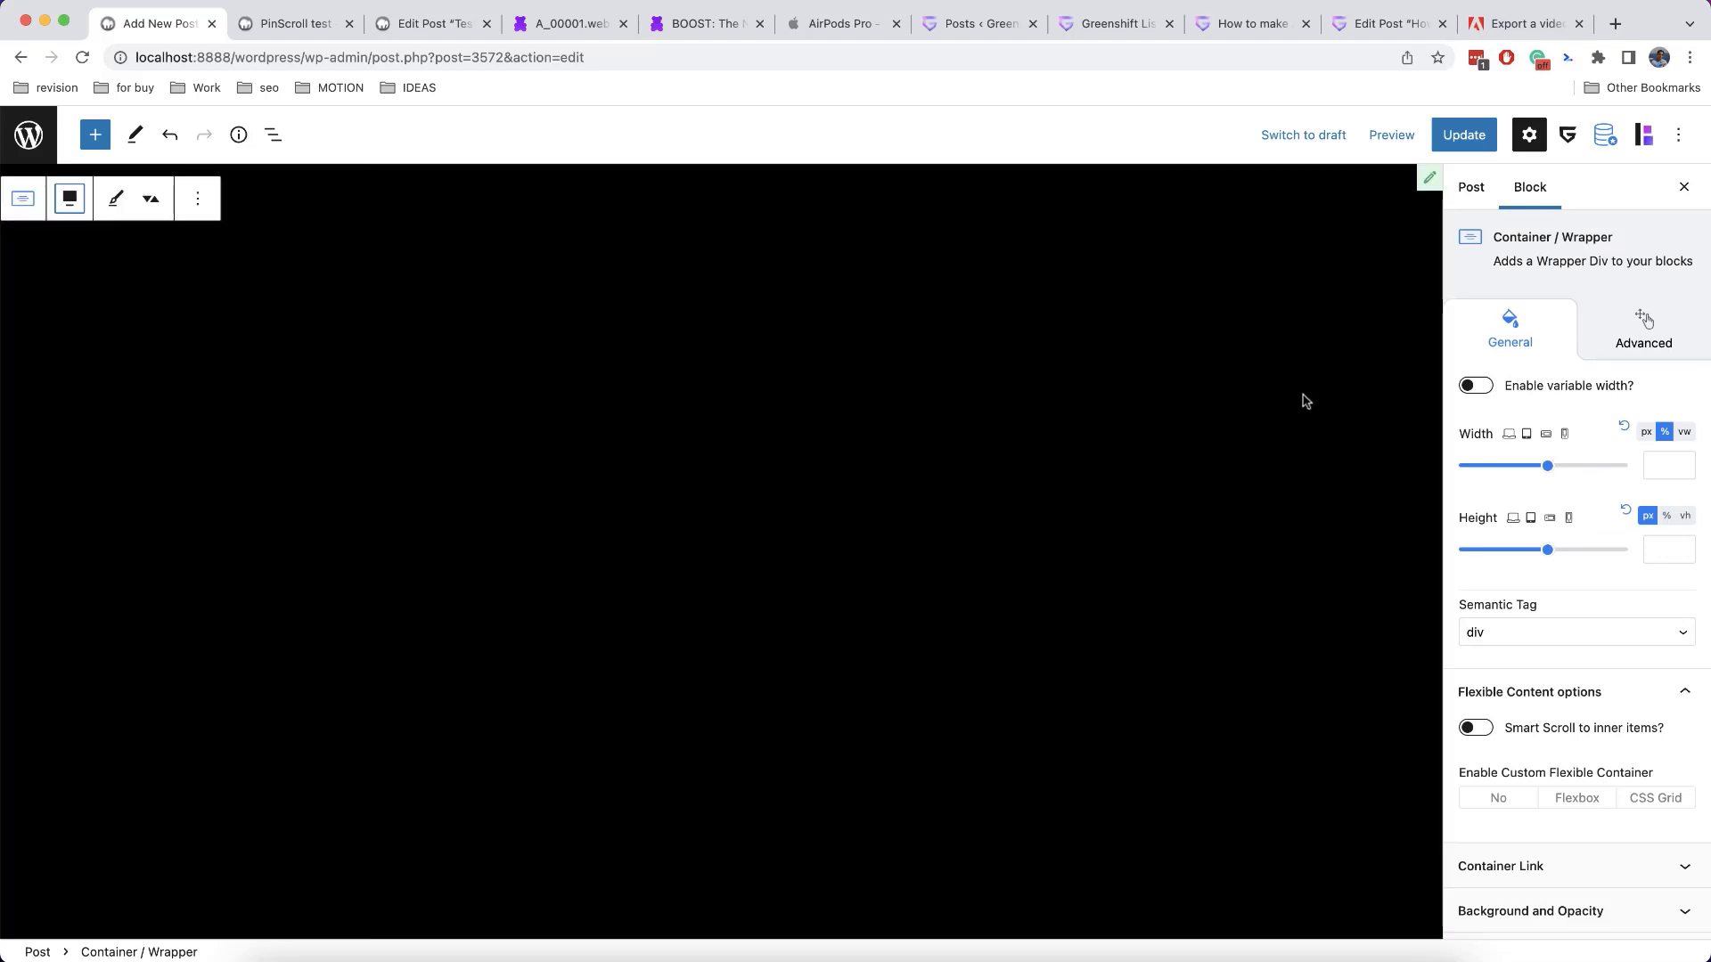
Update the post and reload the live PinScroll test page
{"action": "left_click", "coordinate": [1464, 135]}
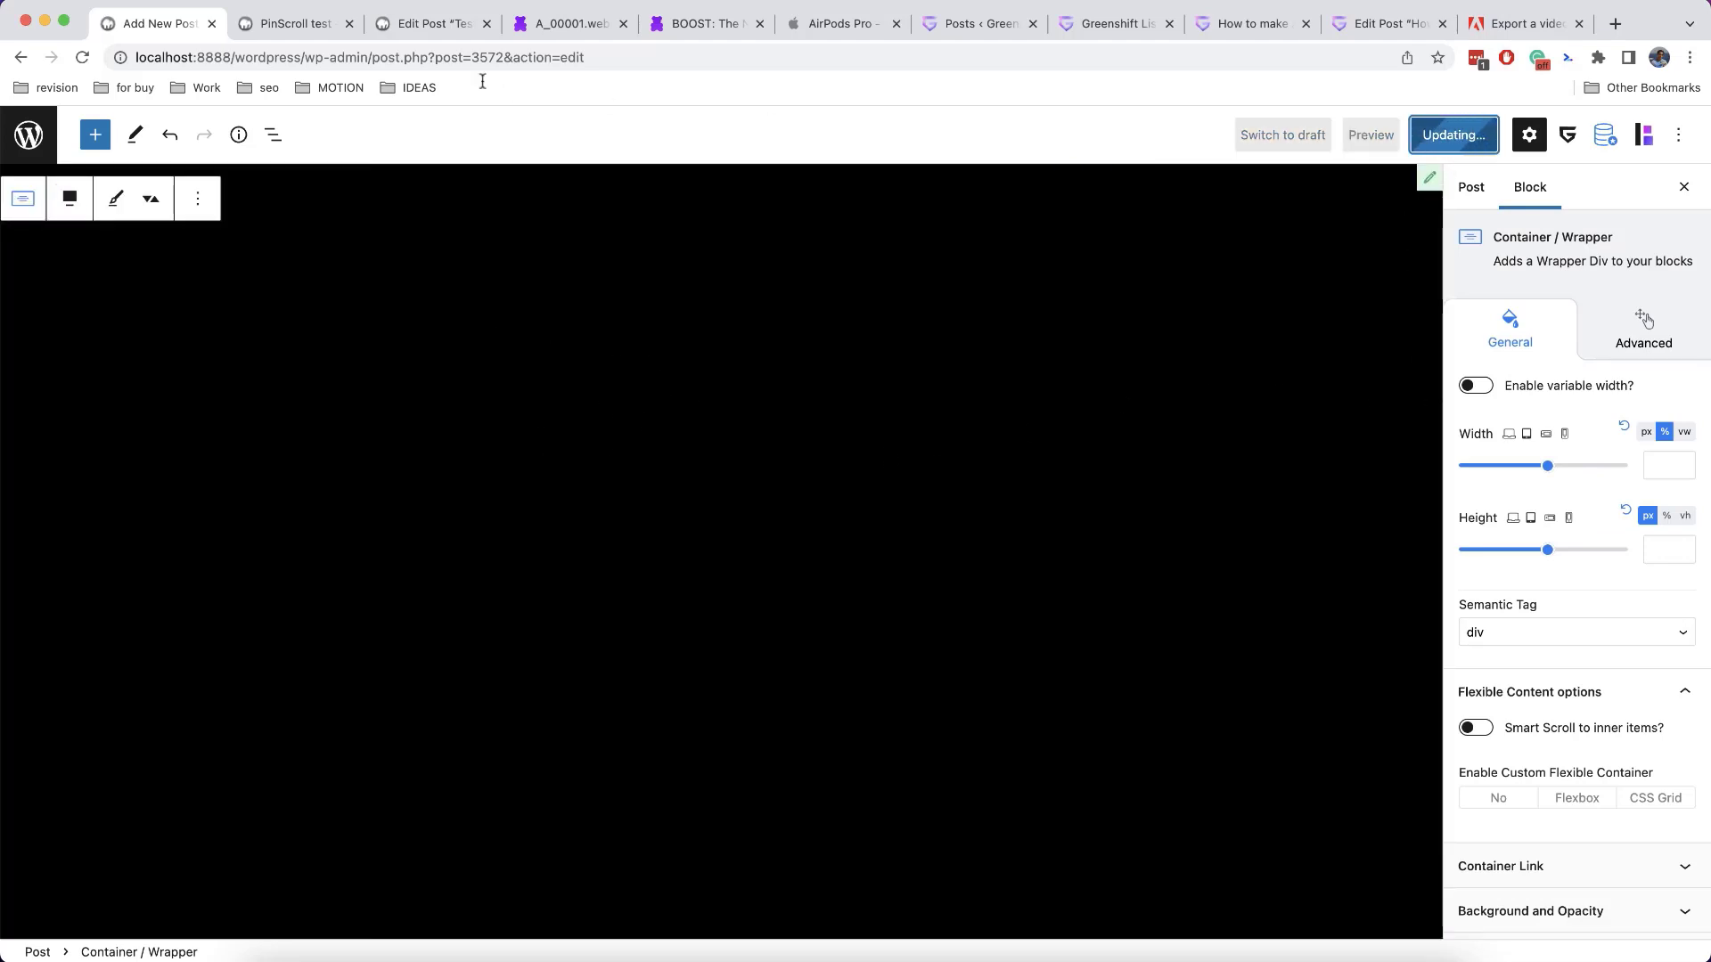
{"action": "left_click", "coordinate": [285, 27]}
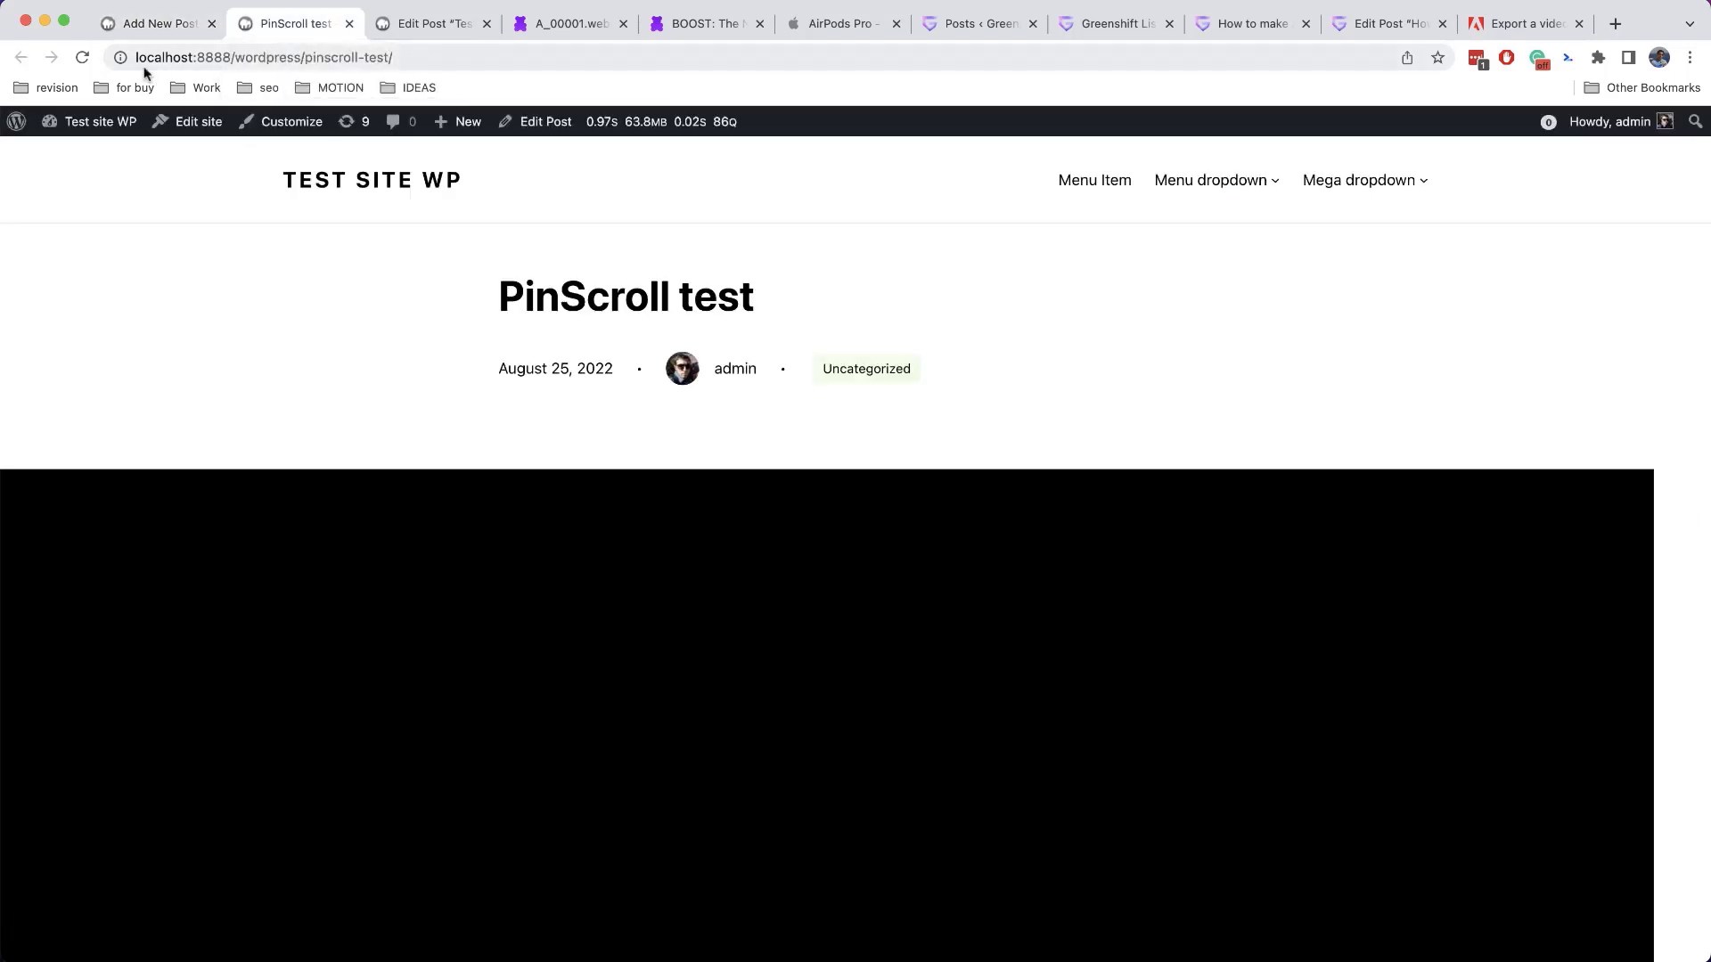
{"action": "left_click", "coordinate": [82, 59]}
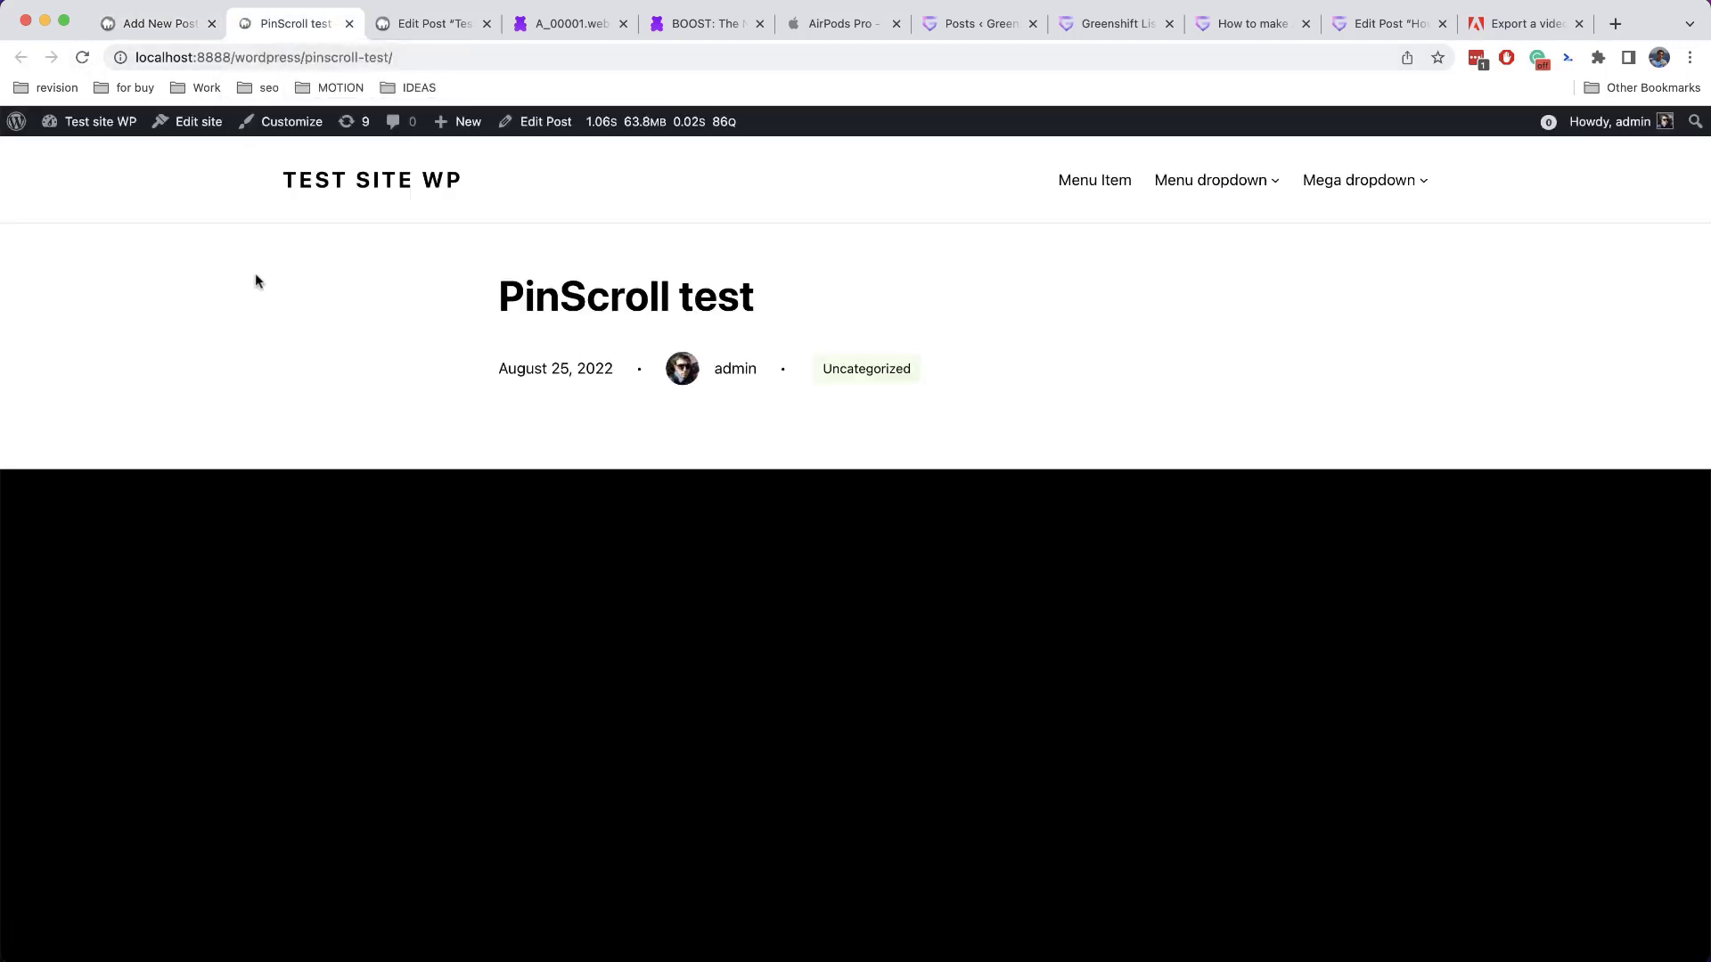
{"action": "scroll", "coordinate": [506, 524], "scroll_direction": "down", "scroll_amount": 5}
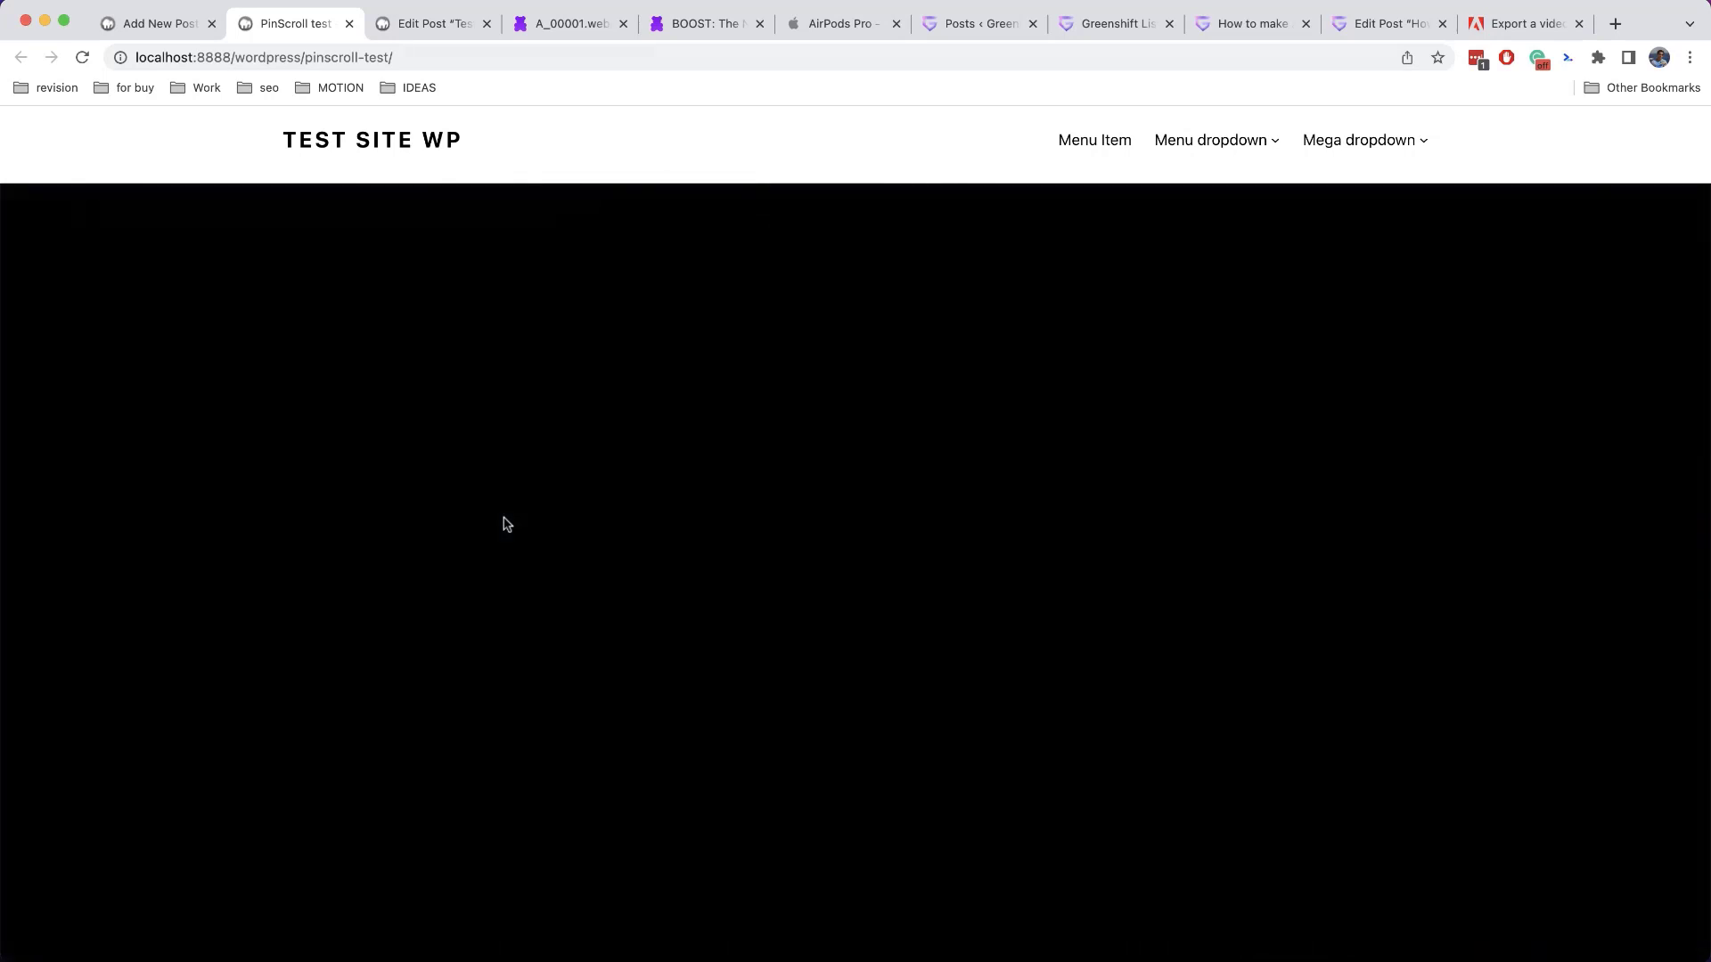
{"action": "scroll", "coordinate": [505, 524], "scroll_direction": "down", "scroll_amount": 5}
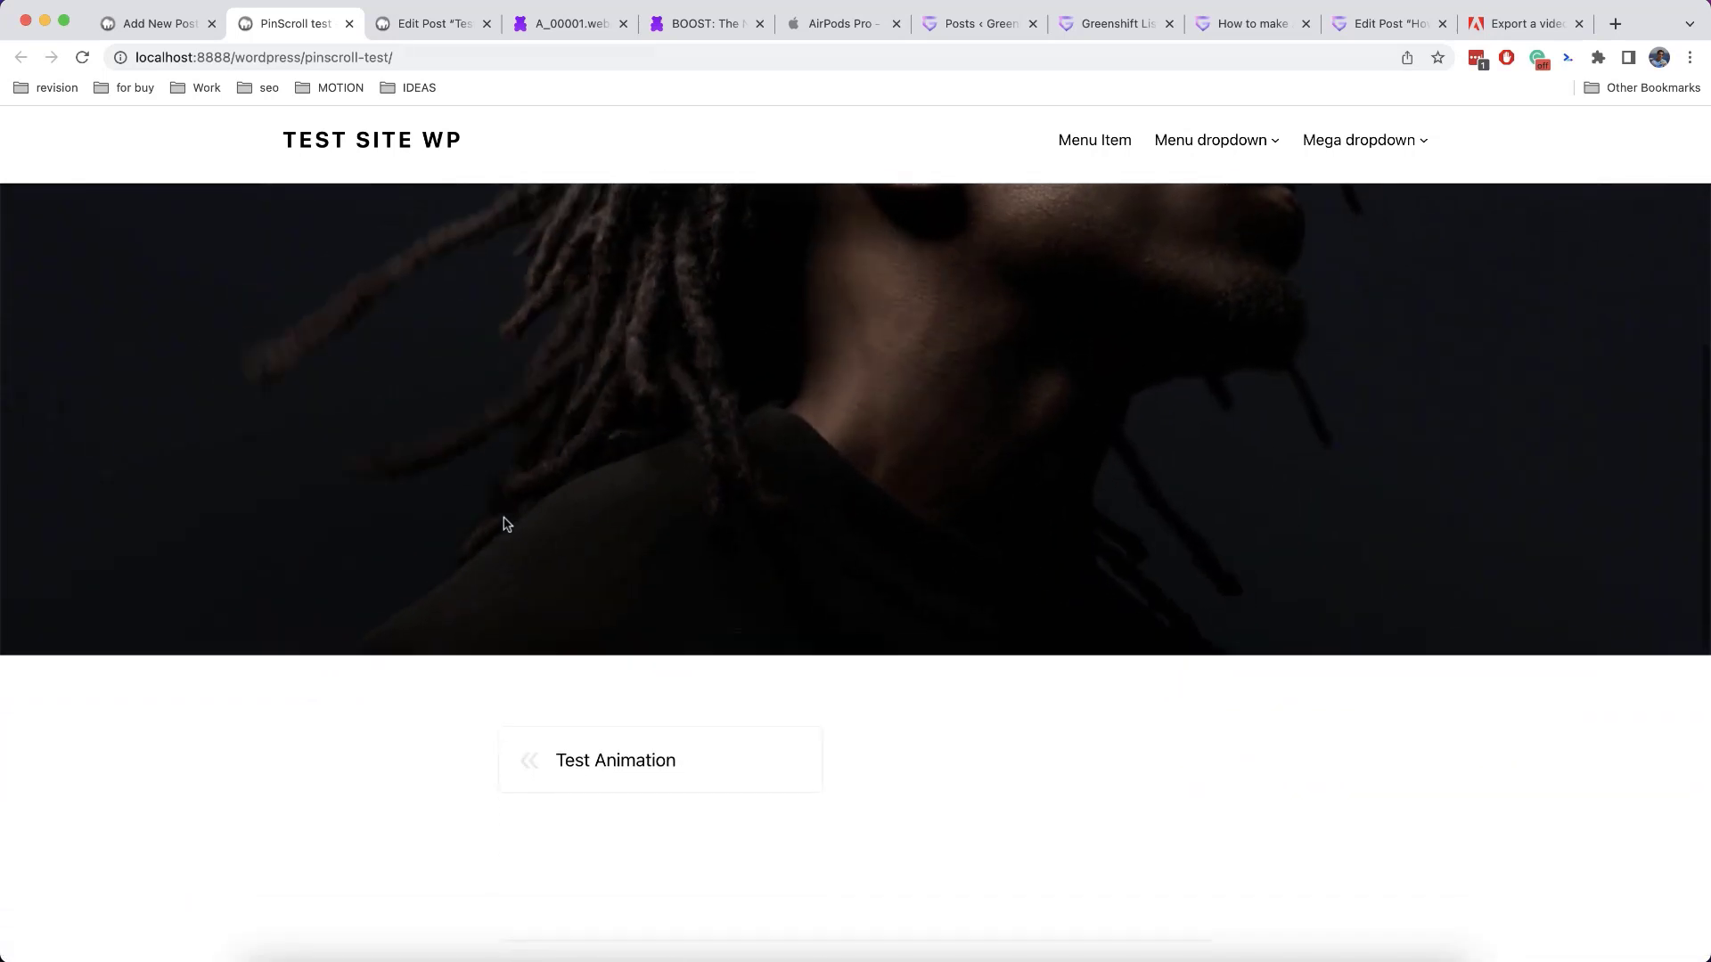
{"action": "scroll", "coordinate": [504, 524], "scroll_direction": "down", "scroll_amount": 1}
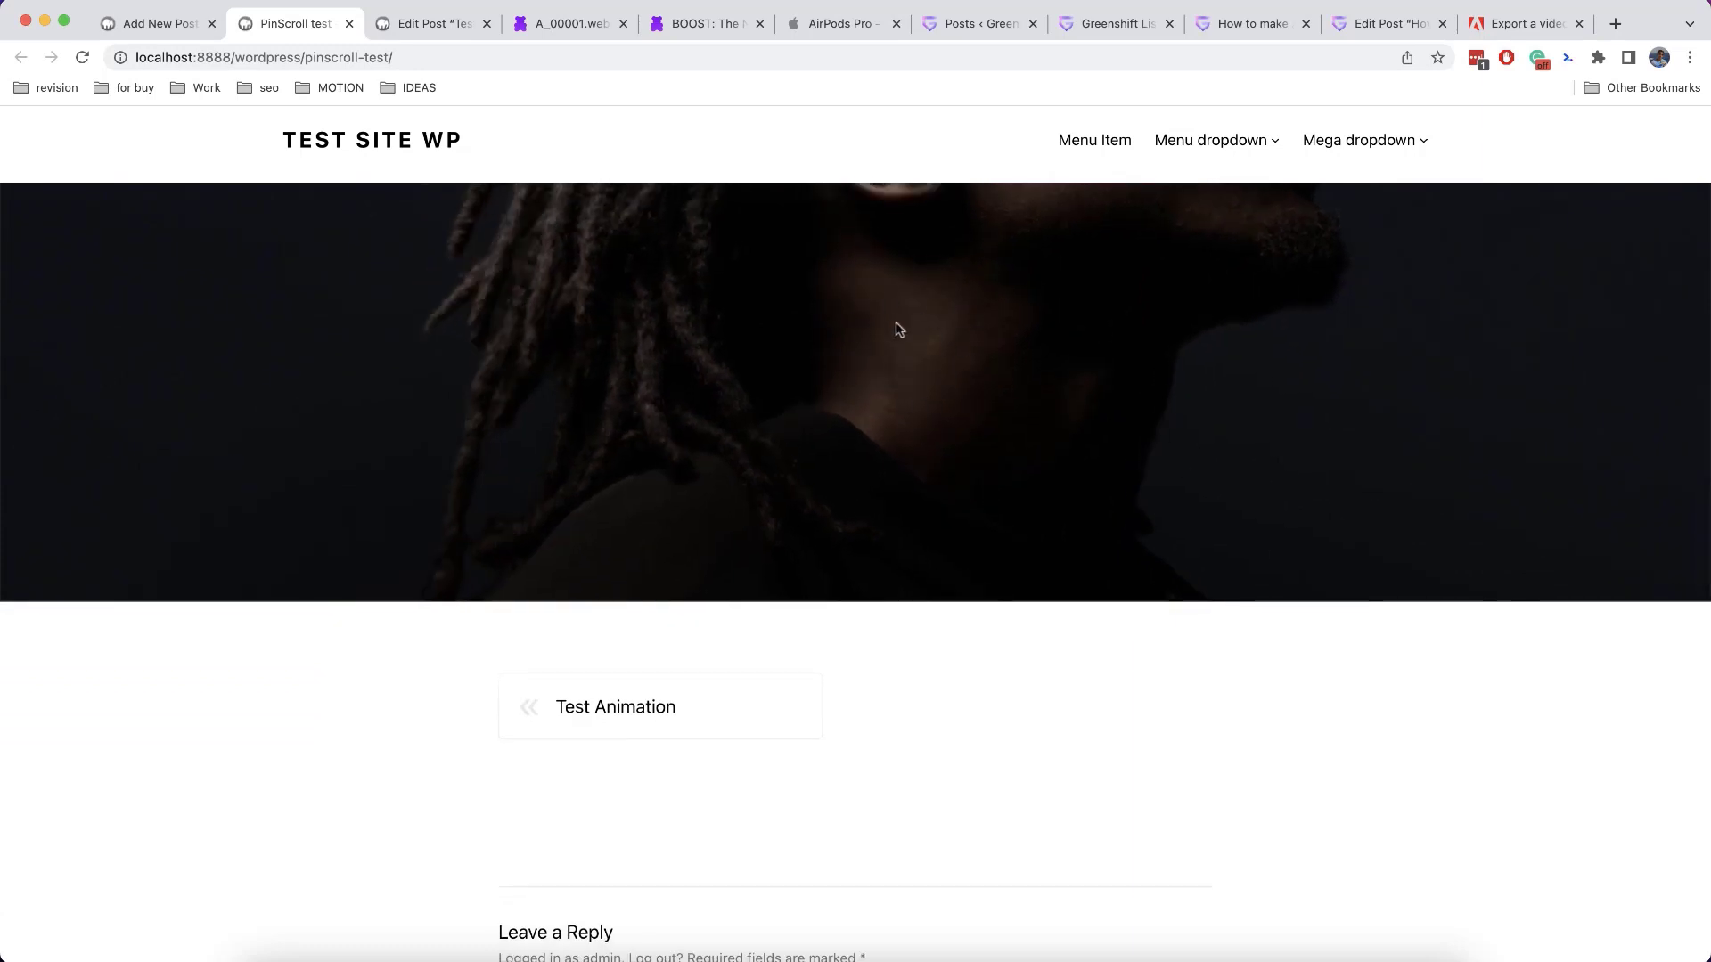
{"action": "scroll", "coordinate": [1073, 390], "scroll_direction": "down", "scroll_amount": 5}
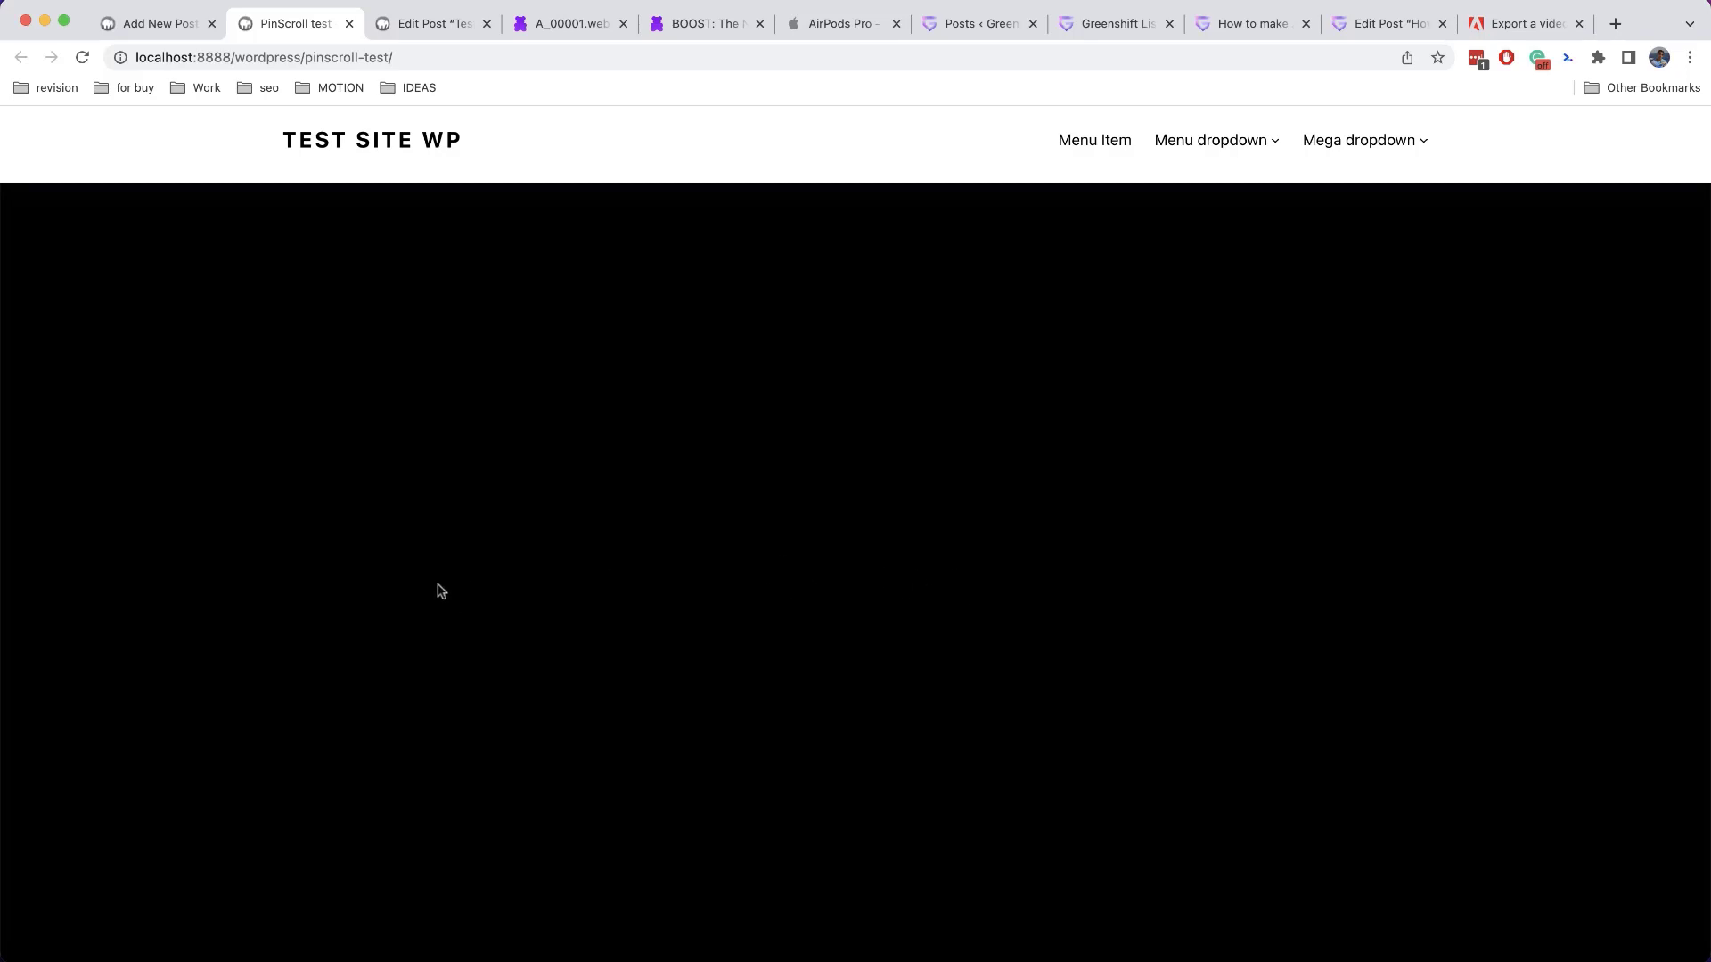
Select the inner Sequence Animation block and turn on Pin while scroll in its Trigger options
{"action": "left_click", "coordinate": [162, 27]}
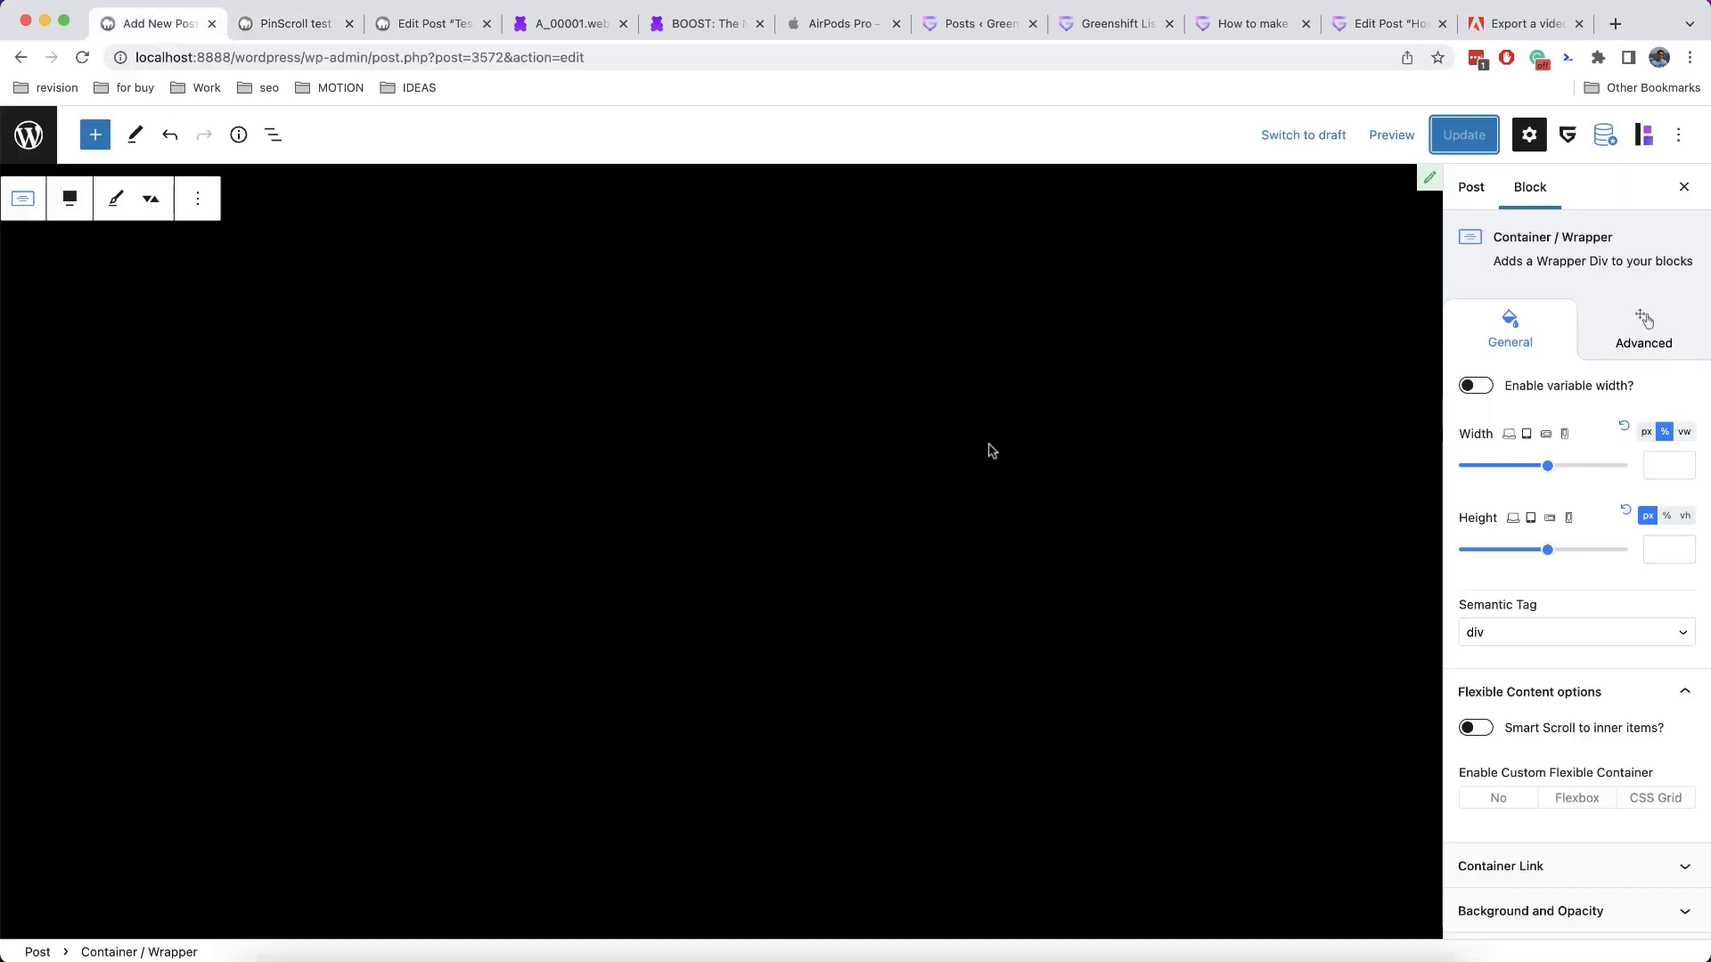
{"action": "scroll", "coordinate": [1611, 641], "scroll_direction": "down", "scroll_amount": 2}
{"action": "left_click", "coordinate": [559, 387]}
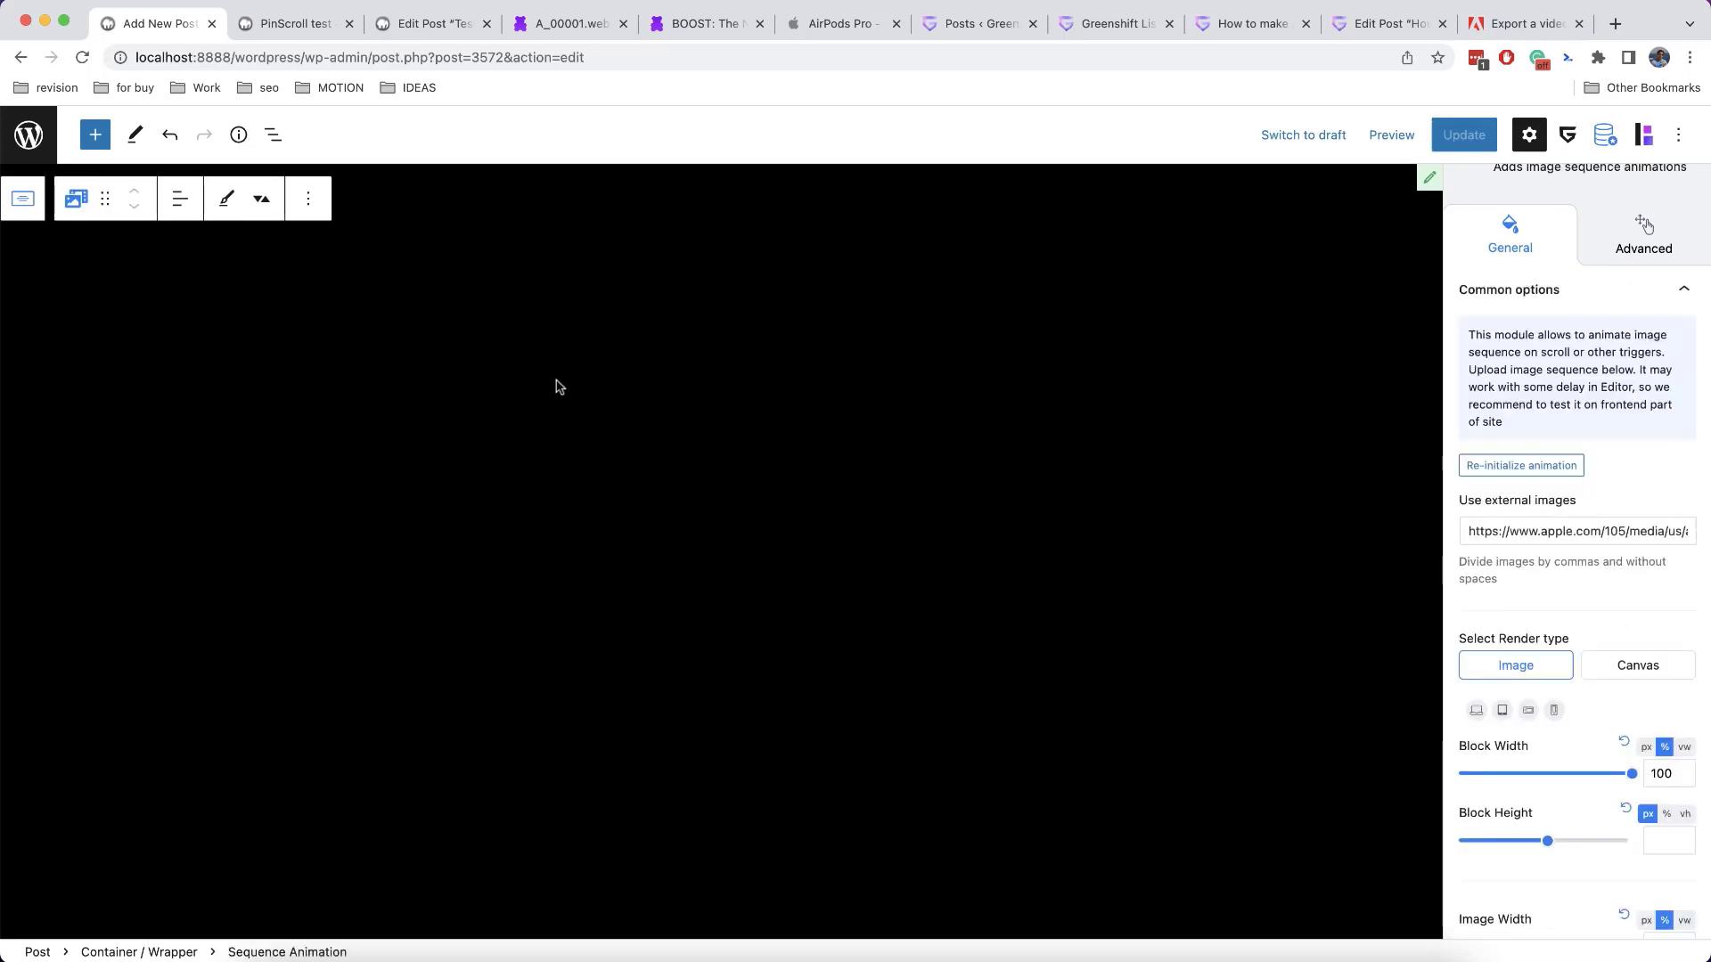
{"action": "scroll", "coordinate": [1580, 645], "scroll_direction": "down", "scroll_amount": 6}
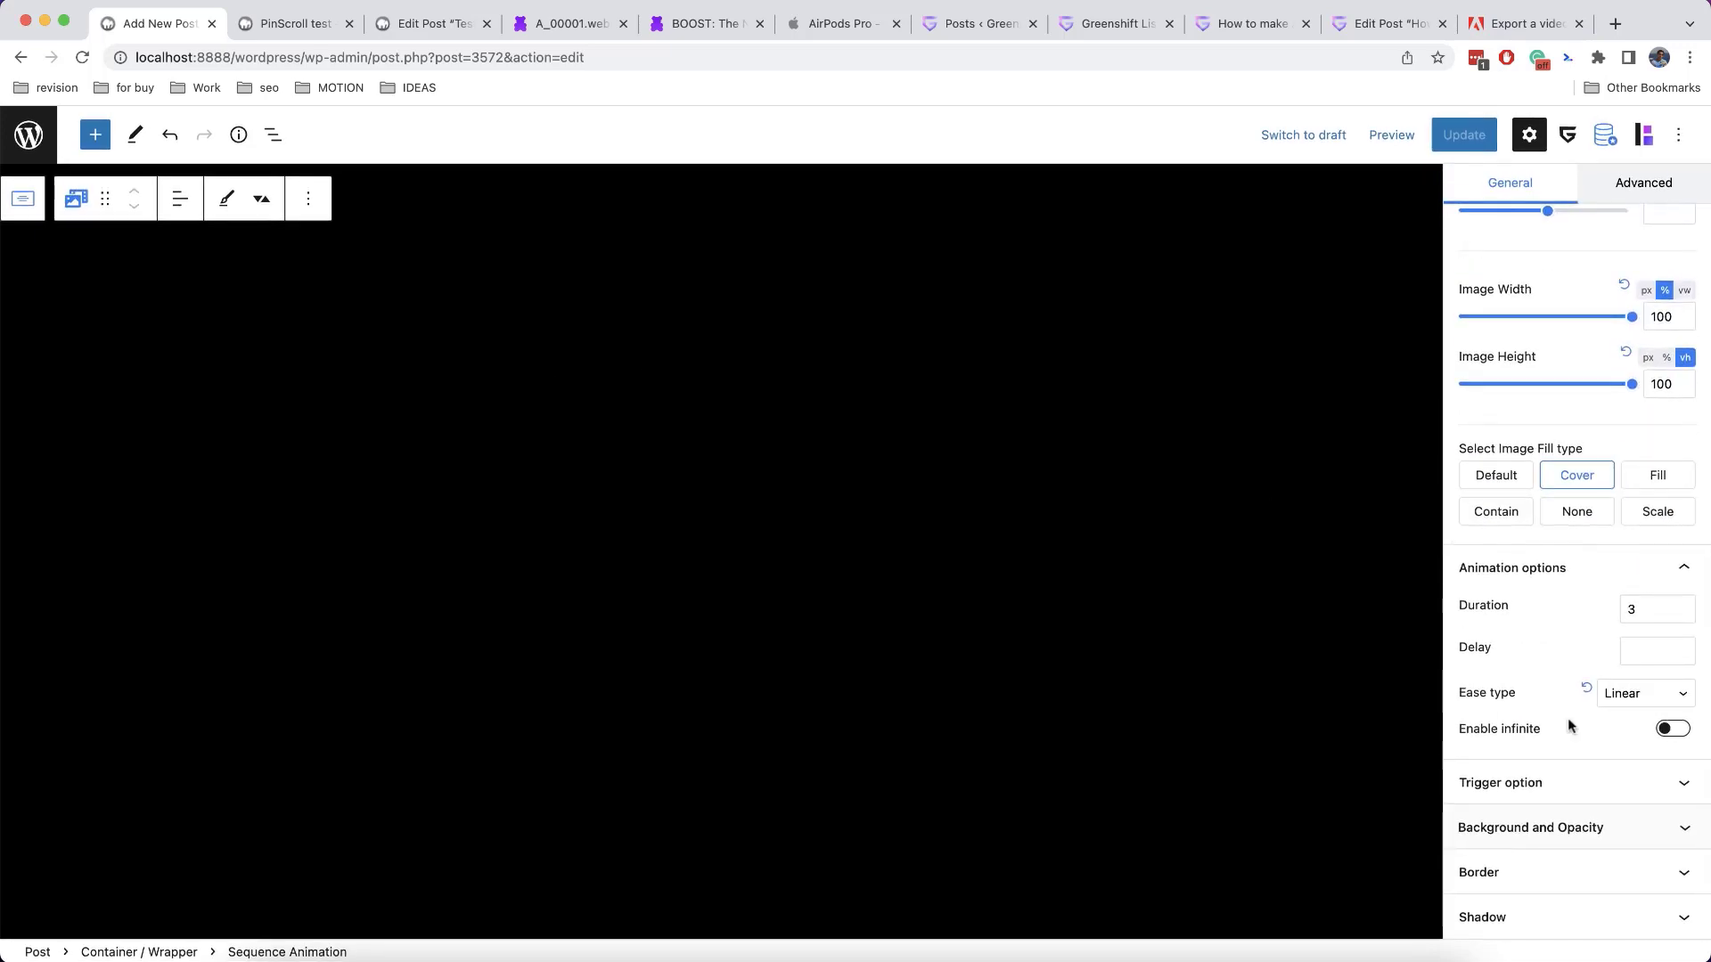
{"action": "left_click", "coordinate": [1558, 786]}
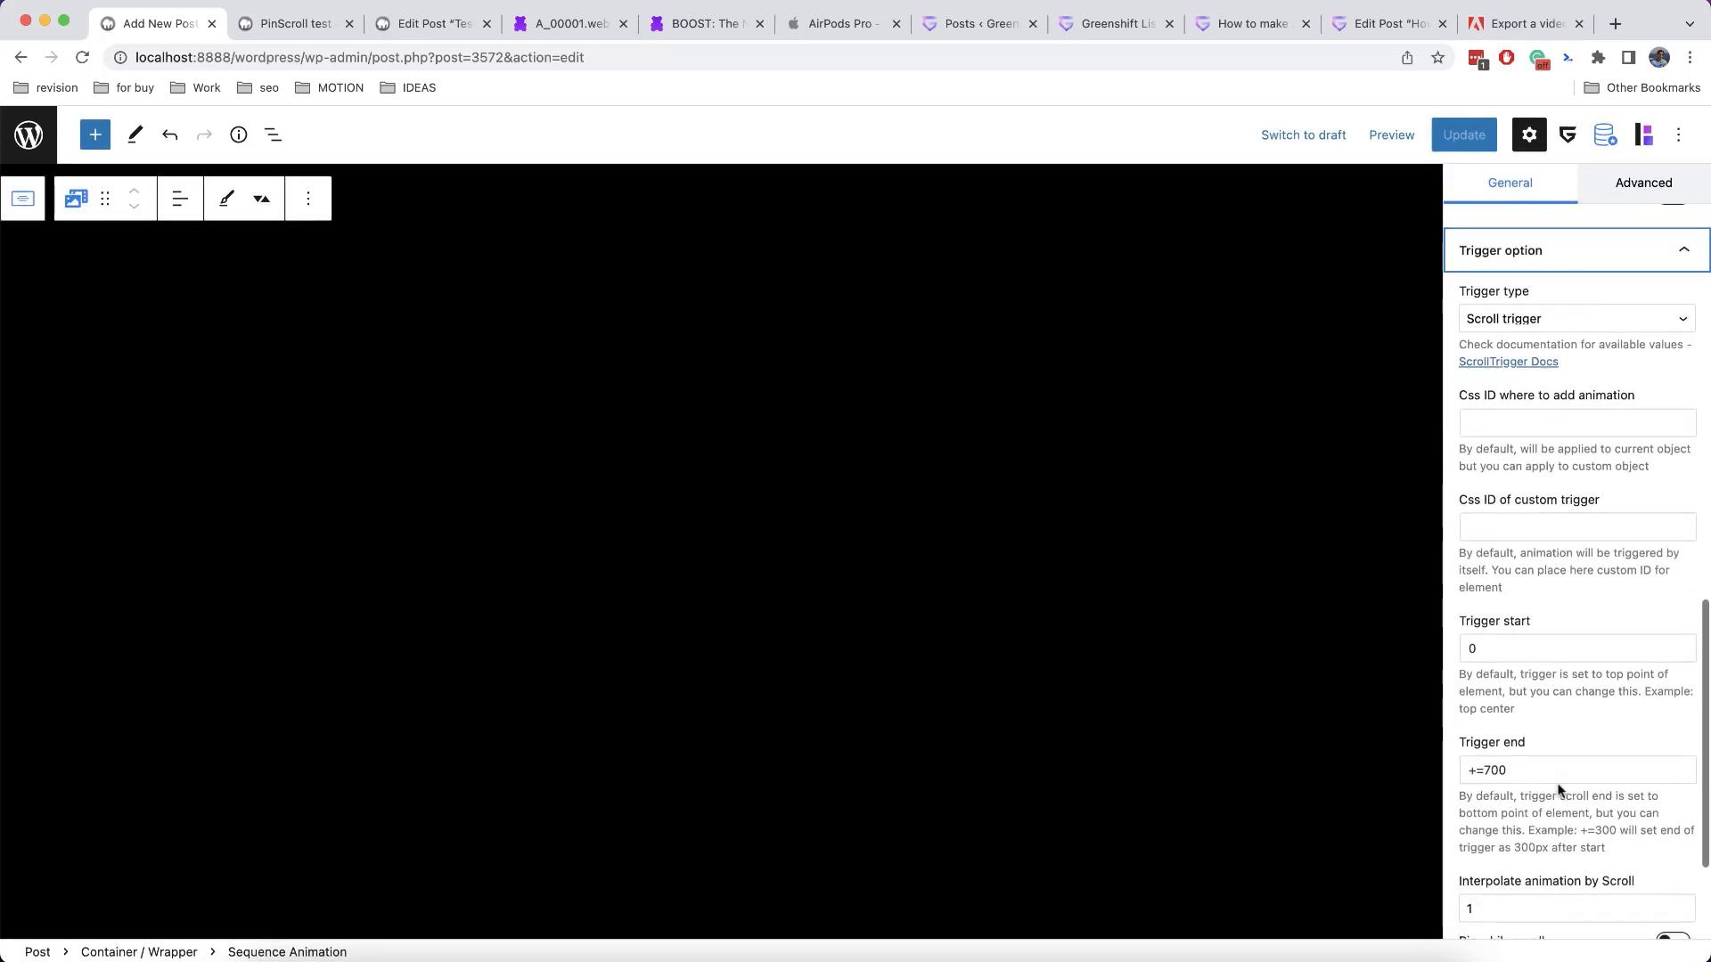
{"action": "scroll", "coordinate": [1559, 790], "scroll_direction": "down", "scroll_amount": 3}
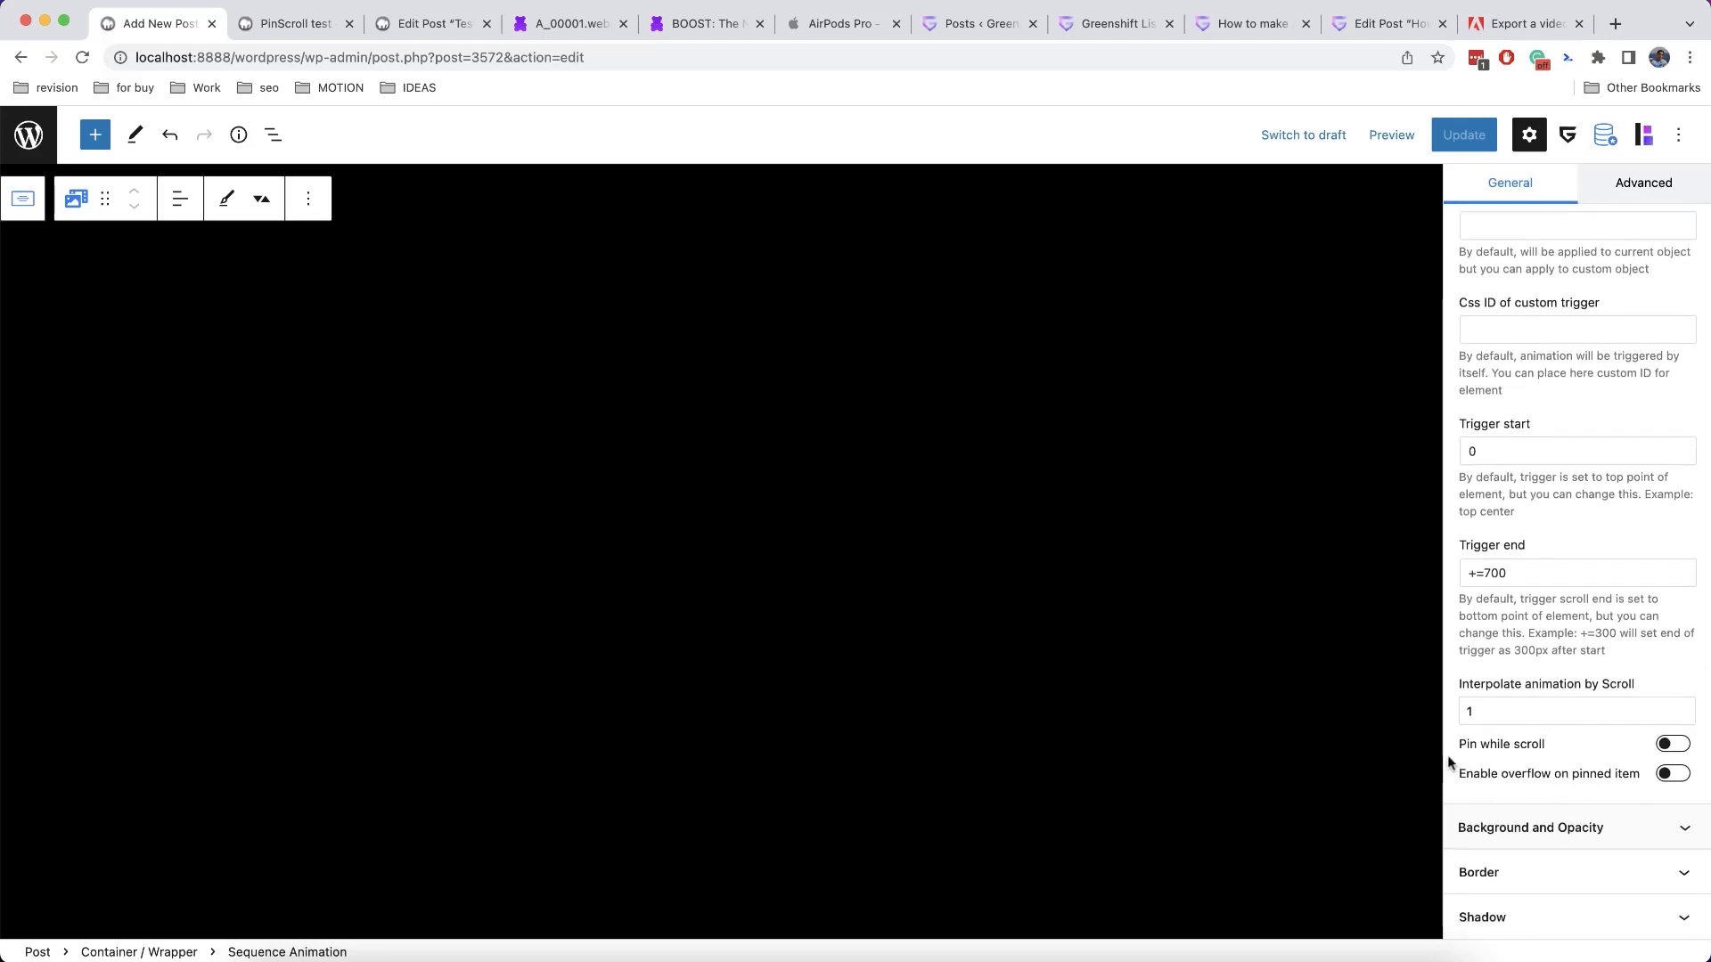
{"action": "left_click", "coordinate": [1670, 744]}
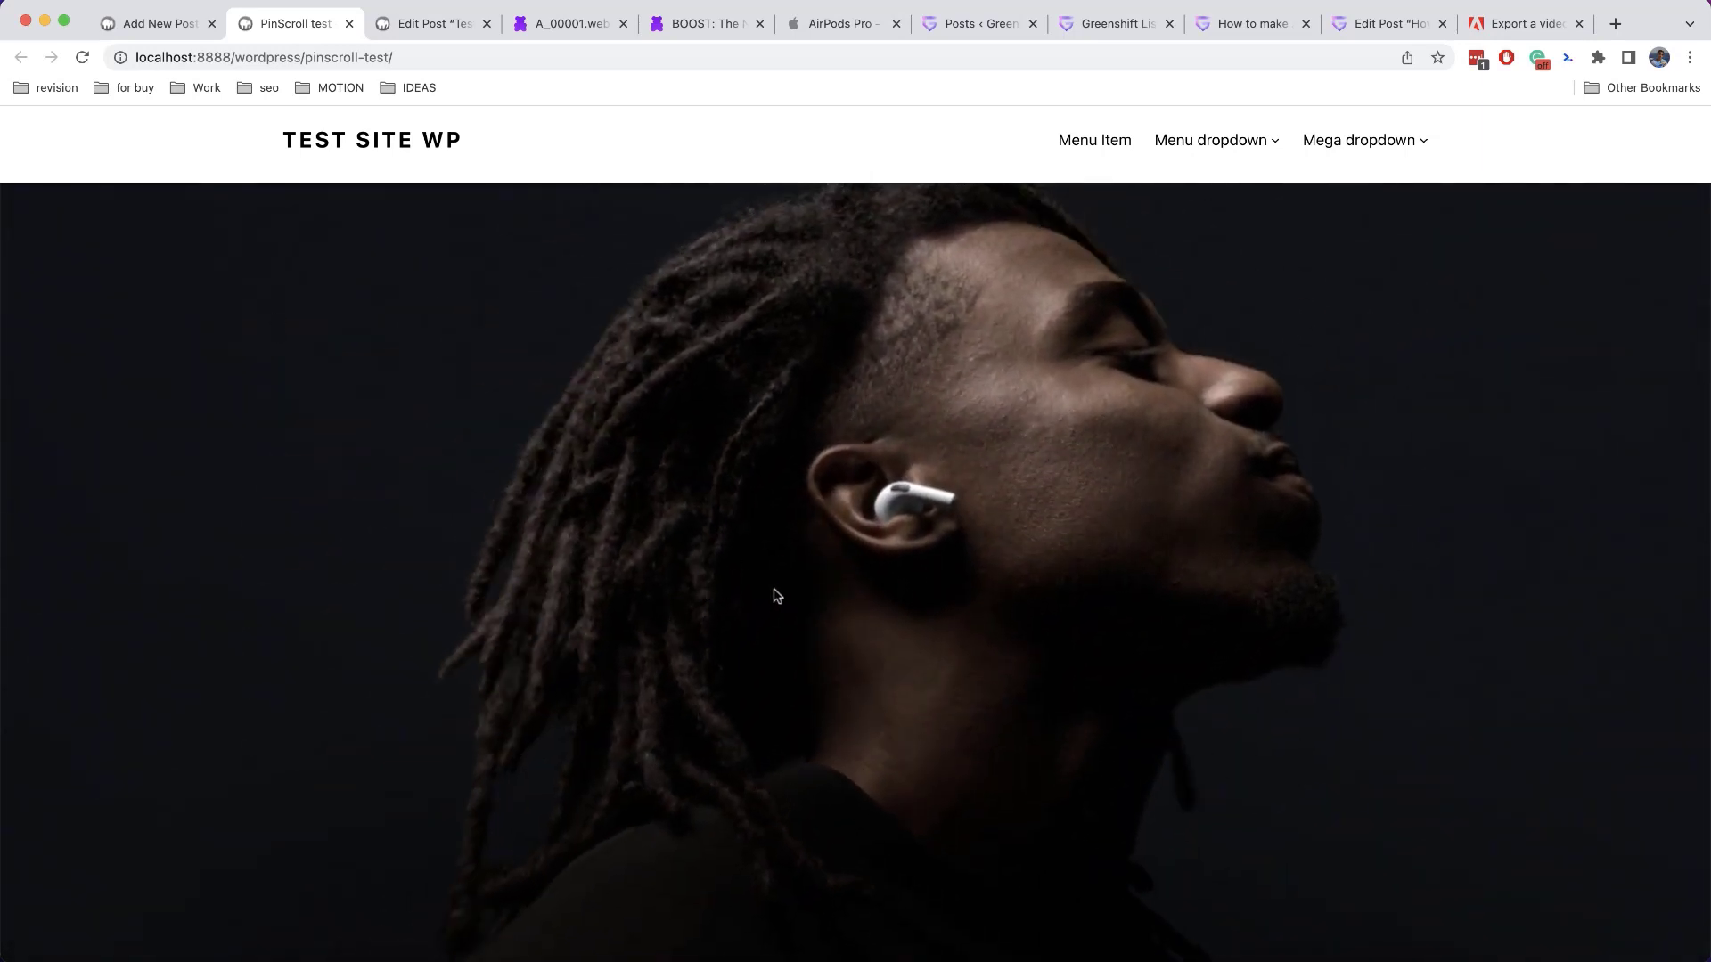
{"action": "scroll", "coordinate": [789, 589], "scroll_direction": "down", "scroll_amount": 10}
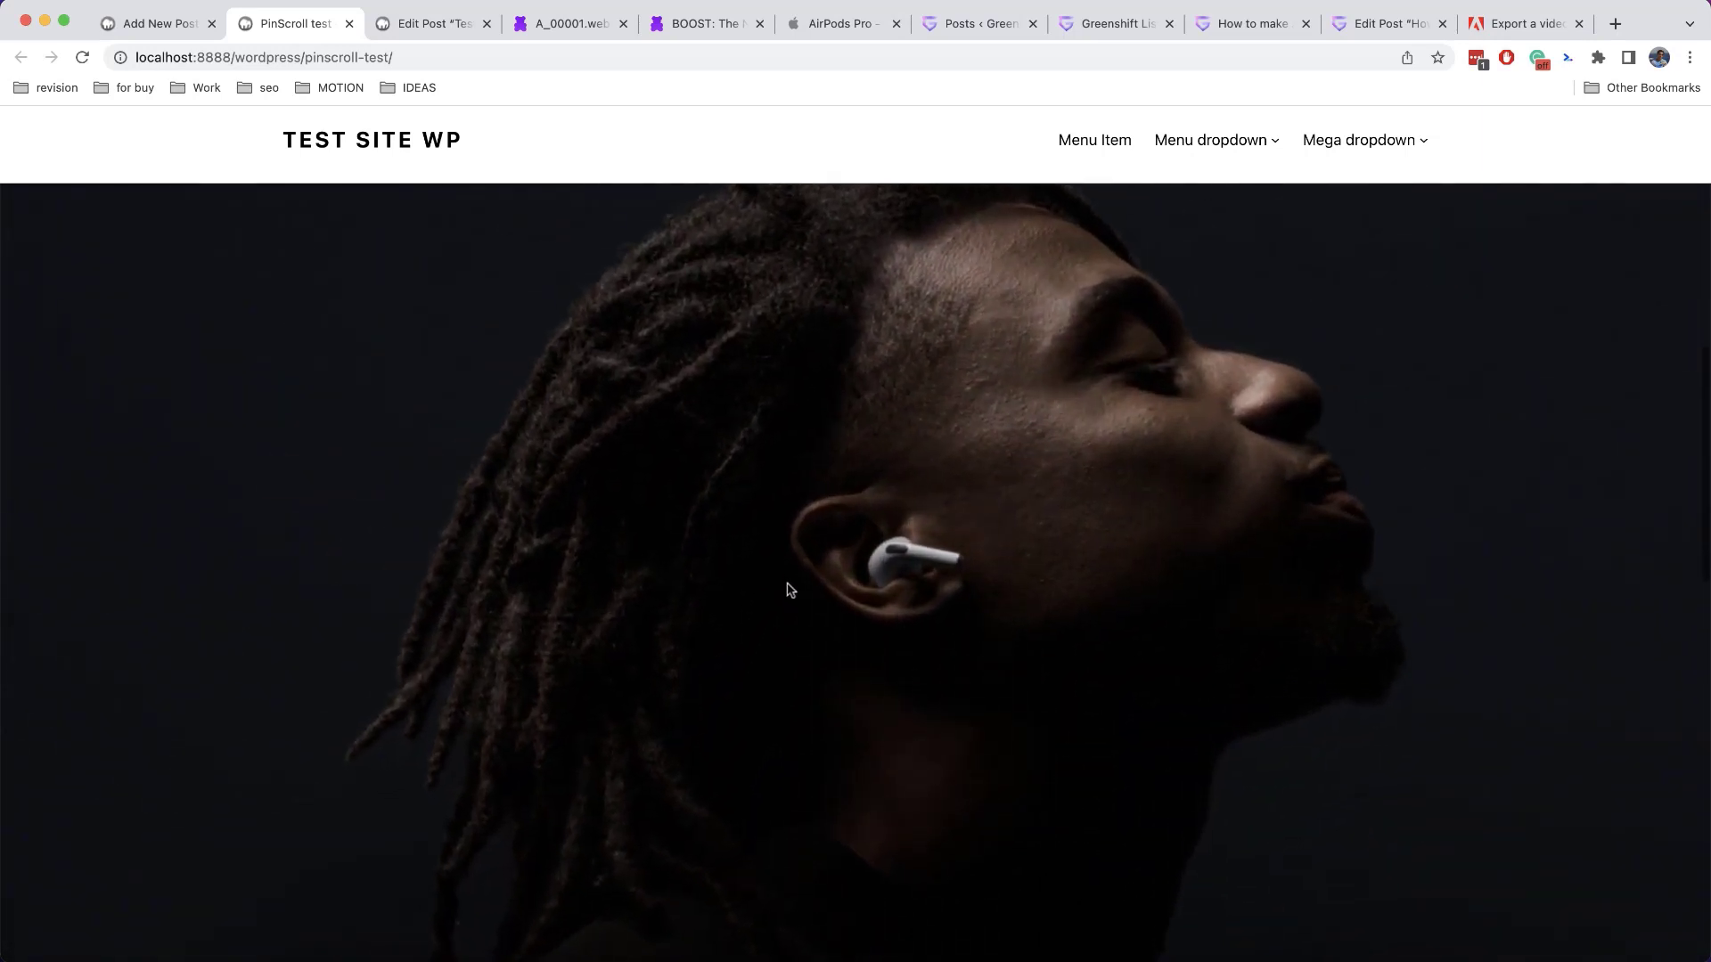
{"action": "scroll", "coordinate": [789, 589], "scroll_direction": "down", "scroll_amount": 10}
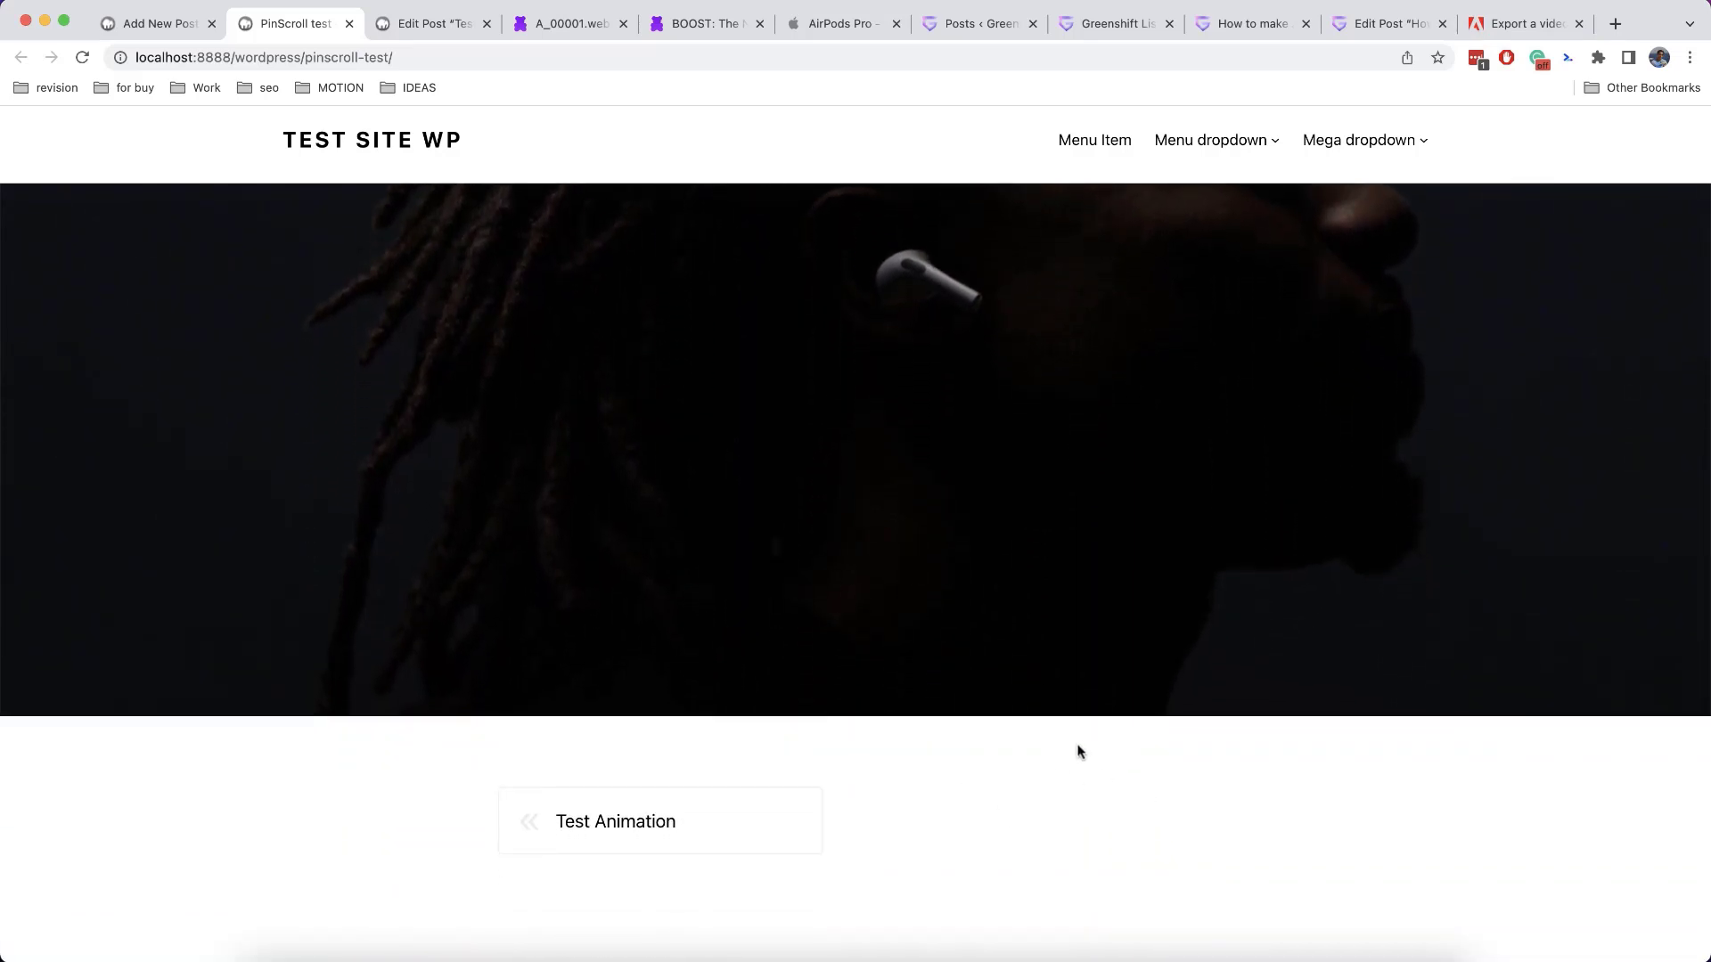
{"action": "scroll", "coordinate": [1078, 751], "scroll_direction": "up", "scroll_amount": 5}
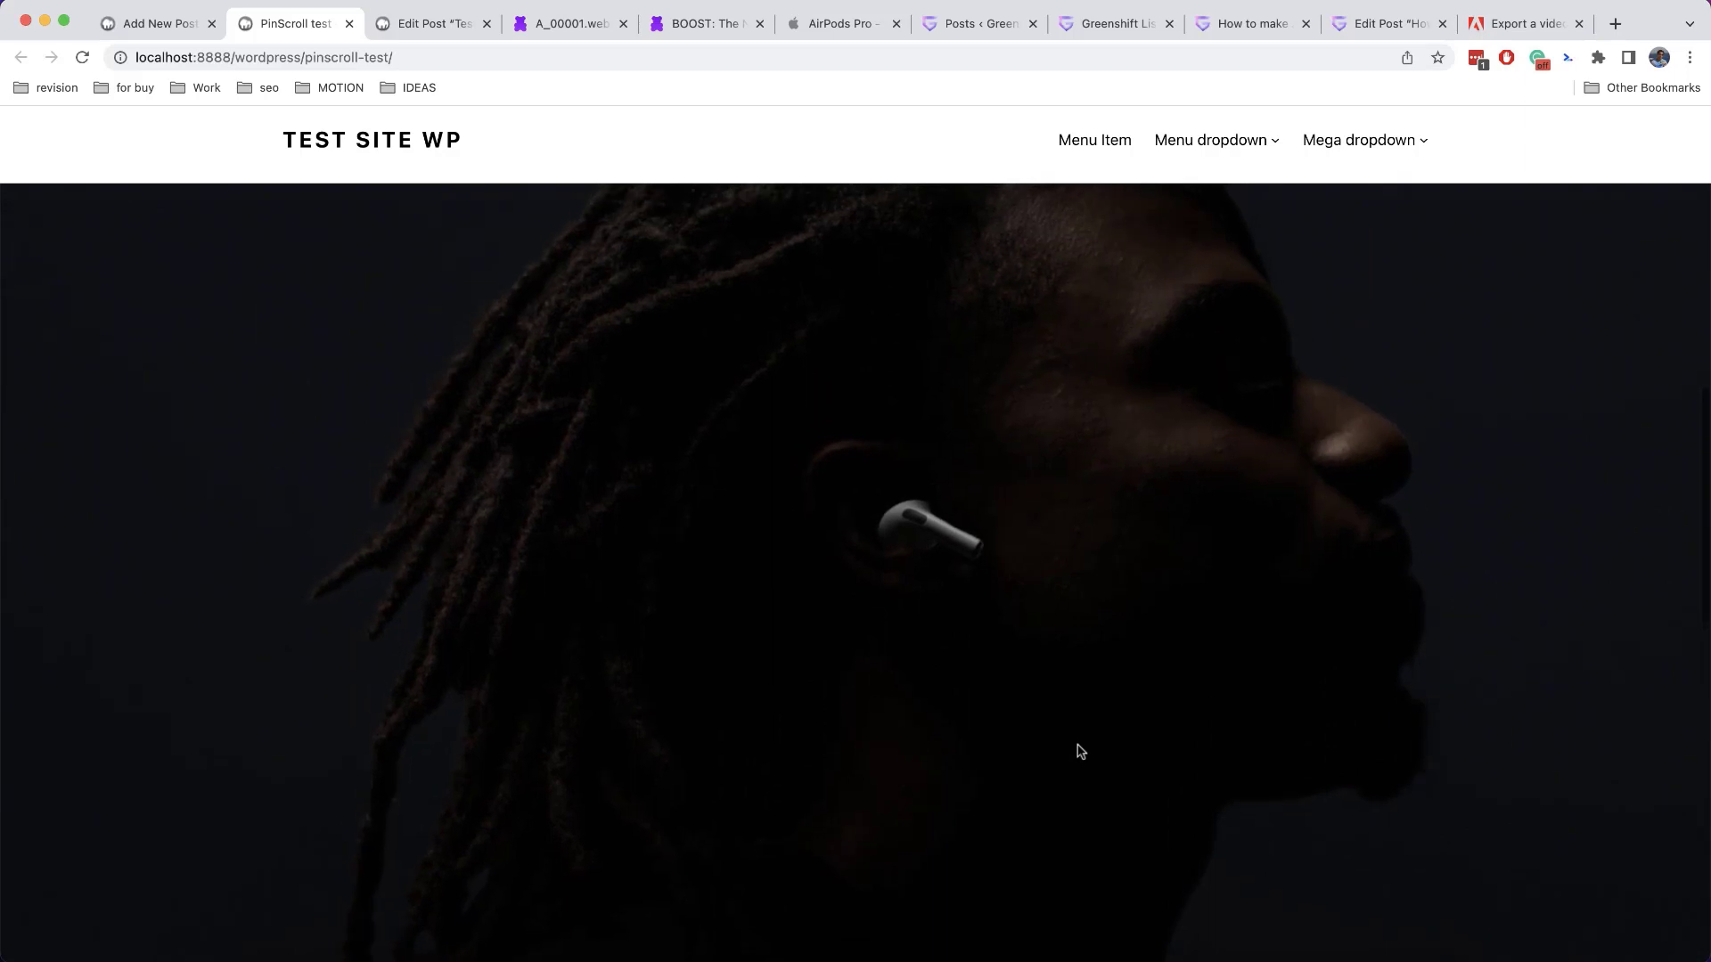
{"action": "scroll", "coordinate": [1080, 751], "scroll_direction": "down", "scroll_amount": 10}
{"action": "scroll", "coordinate": [1079, 751], "scroll_direction": "up", "scroll_amount": 5}
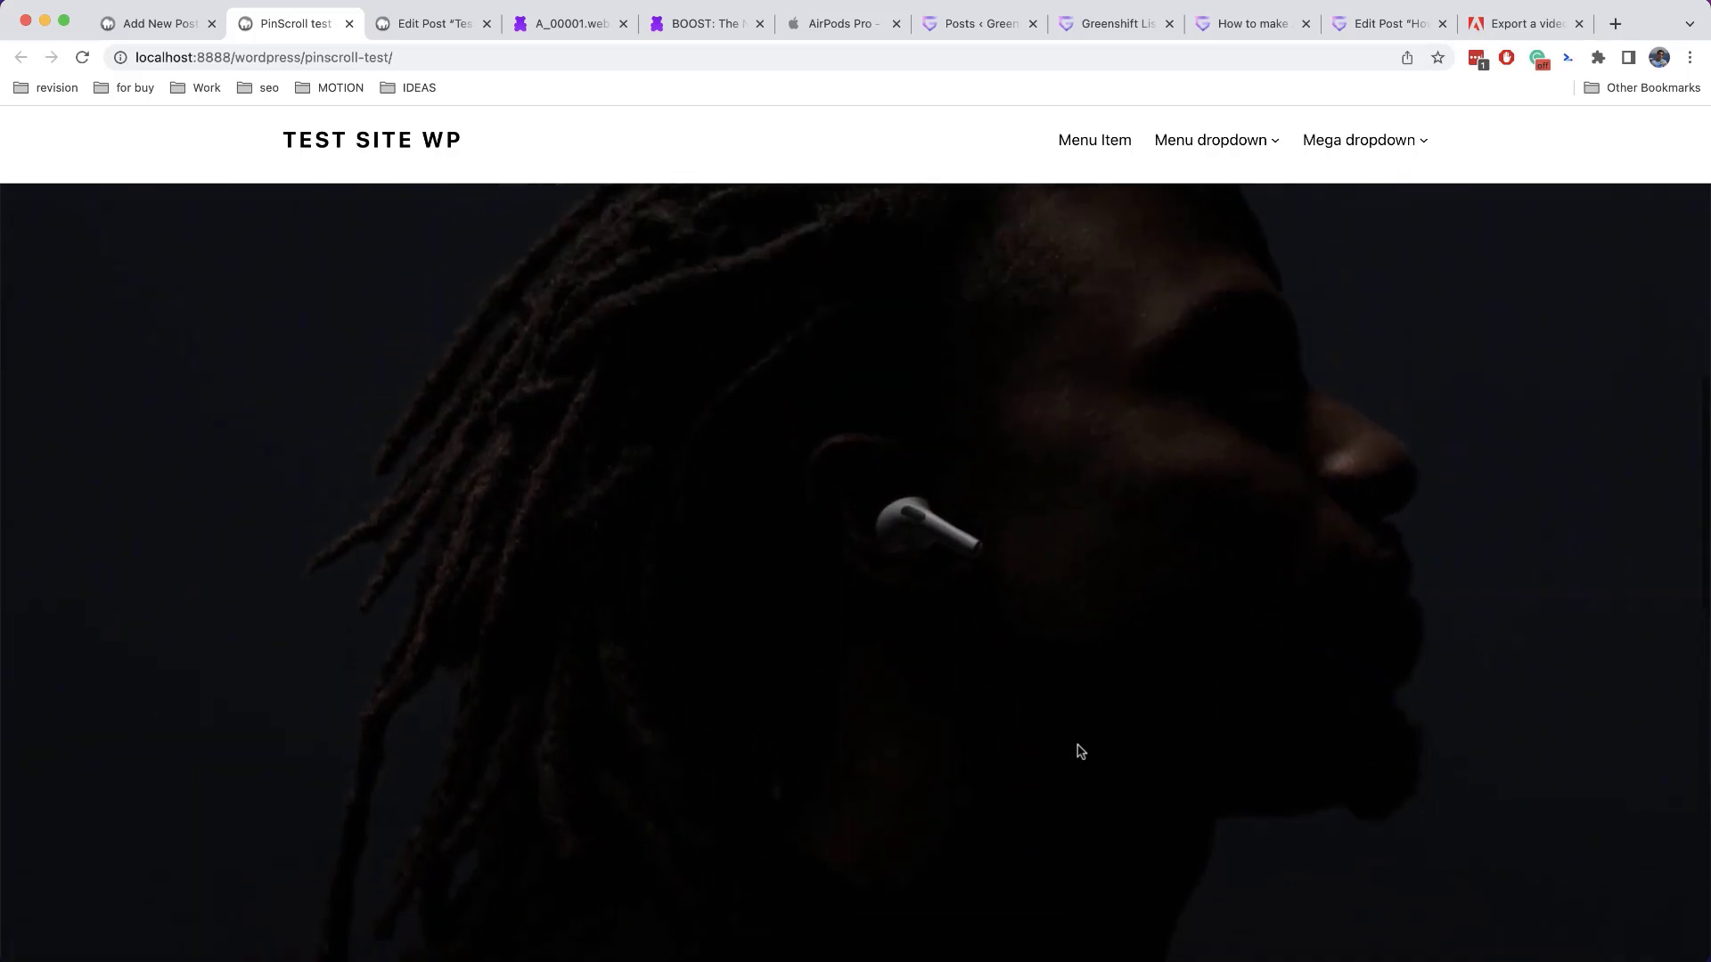
{"action": "scroll", "coordinate": [1080, 751], "scroll_direction": "up", "scroll_amount": 5}
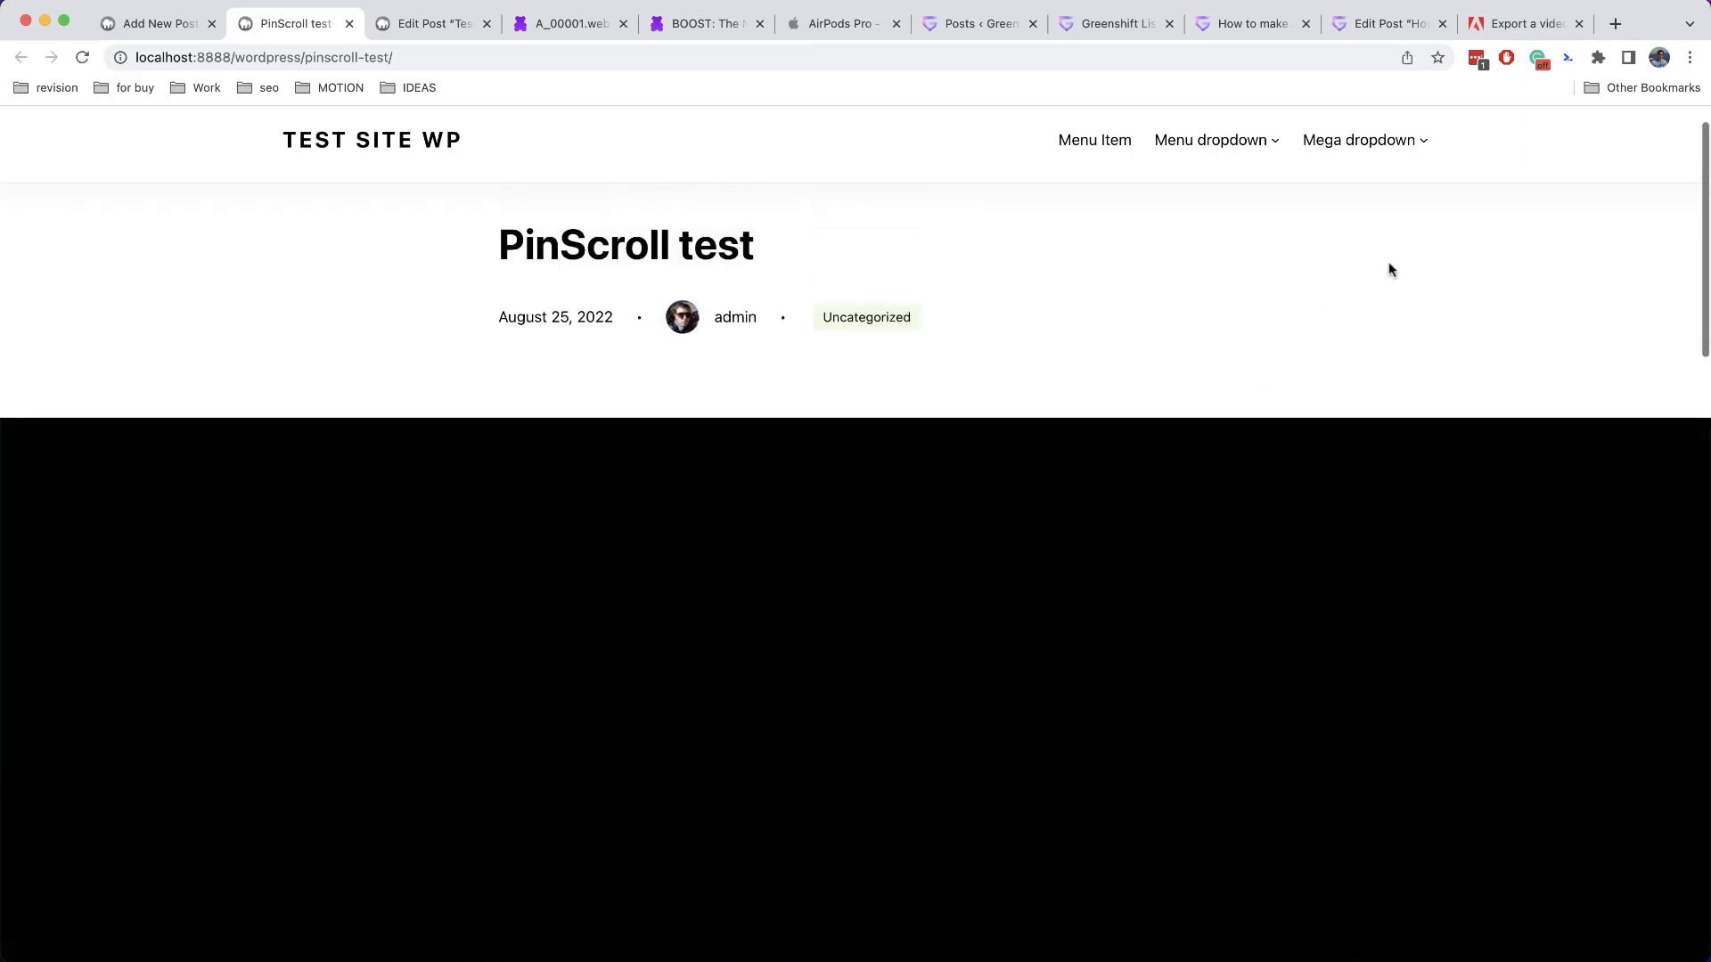
{"action": "left_click", "coordinate": [850, 31]}
{"action": "scroll", "coordinate": [1121, 373], "scroll_direction": "down", "scroll_amount": 5}
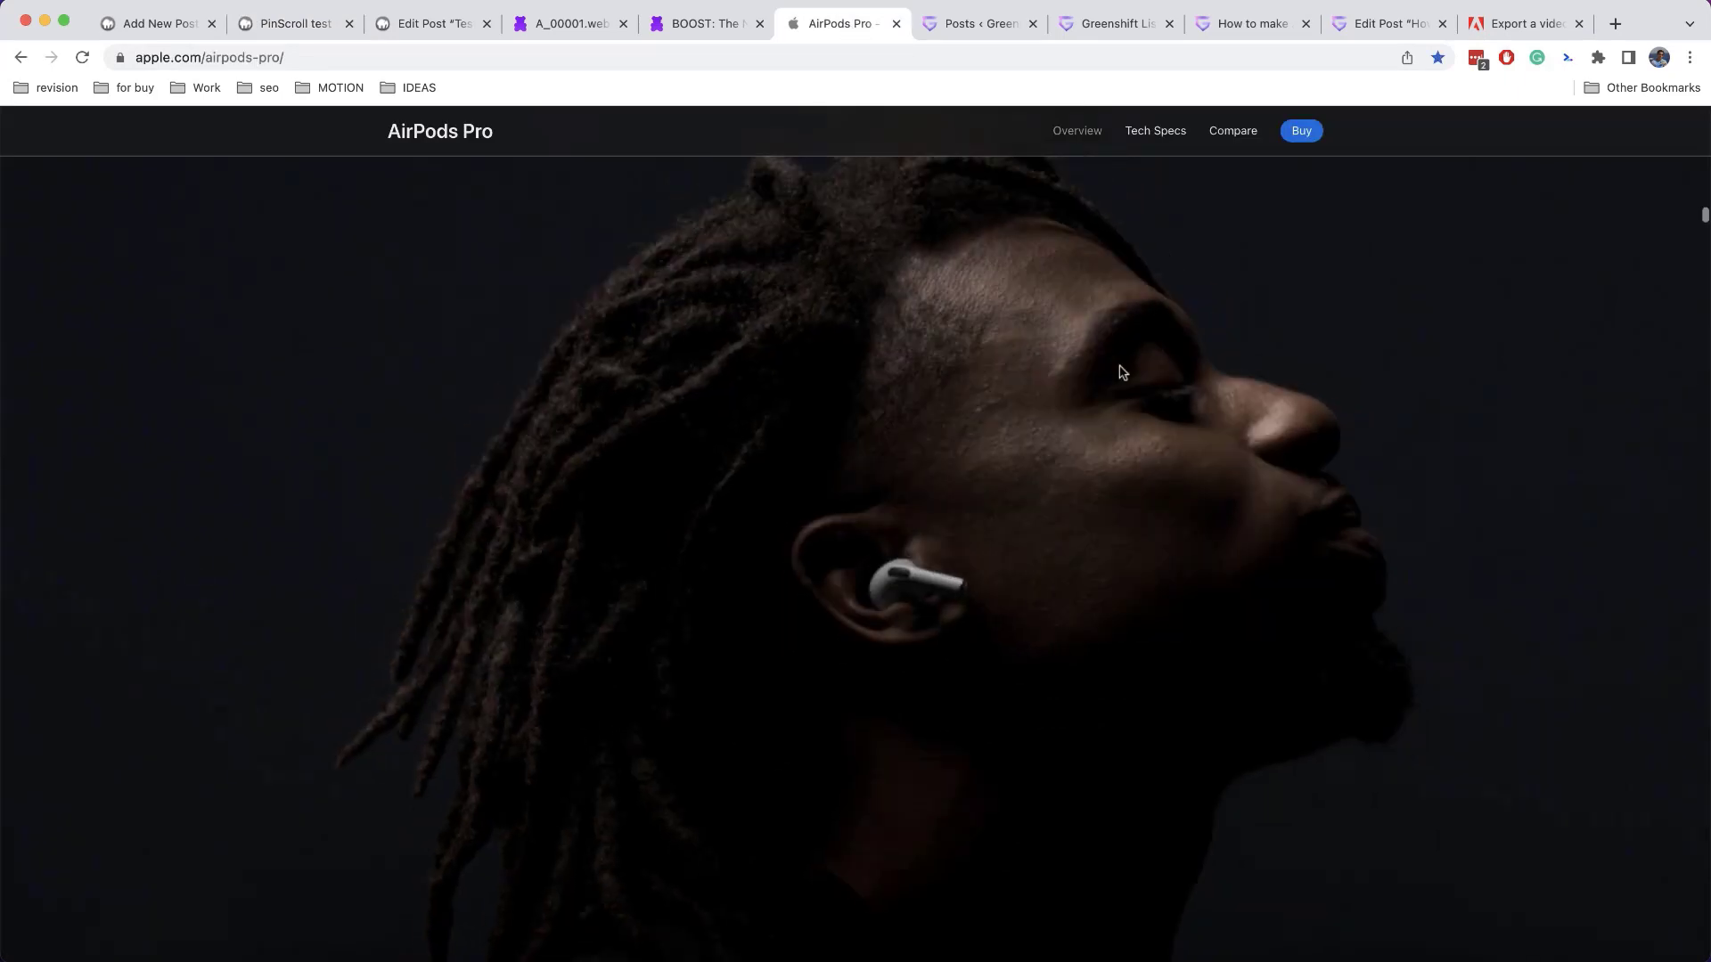
{"action": "scroll", "coordinate": [1122, 373], "scroll_direction": "down", "scroll_amount": 5}
{"action": "scroll", "coordinate": [1121, 373], "scroll_direction": "down", "scroll_amount": 5}
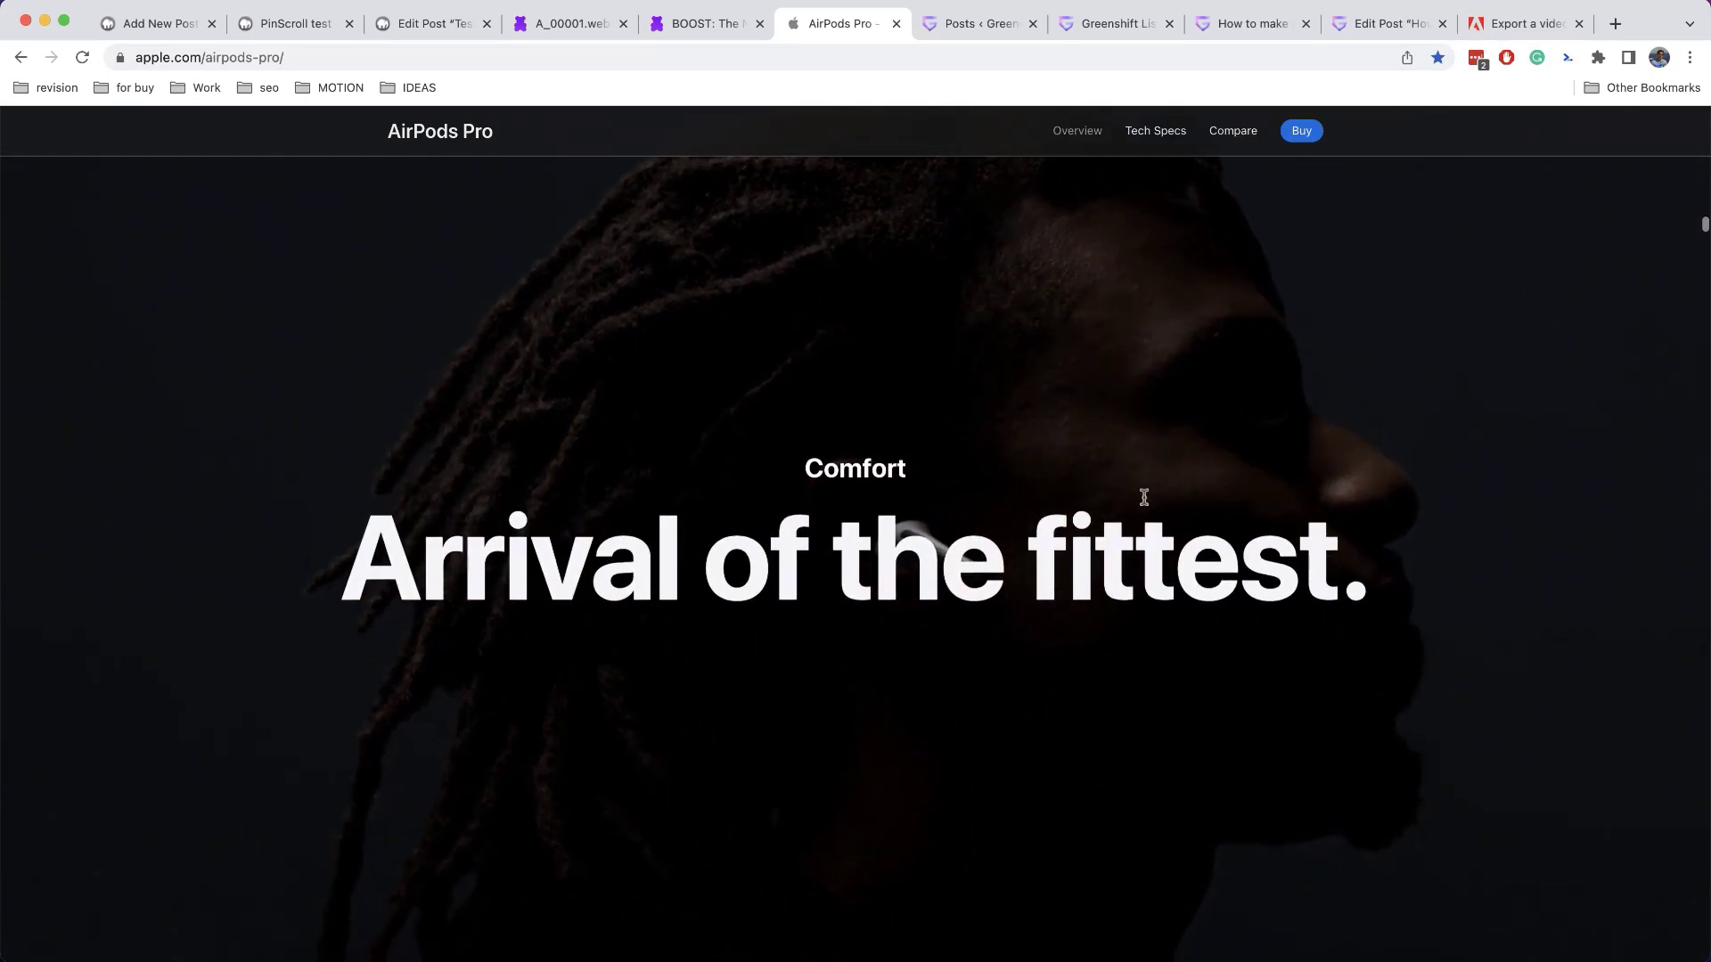
{"action": "scroll", "coordinate": [1143, 492], "scroll_direction": "down", "scroll_amount": 5}
{"action": "scroll", "coordinate": [1146, 494], "scroll_direction": "down", "scroll_amount": 10}
{"action": "scroll", "coordinate": [1144, 491], "scroll_direction": "down", "scroll_amount": 10}
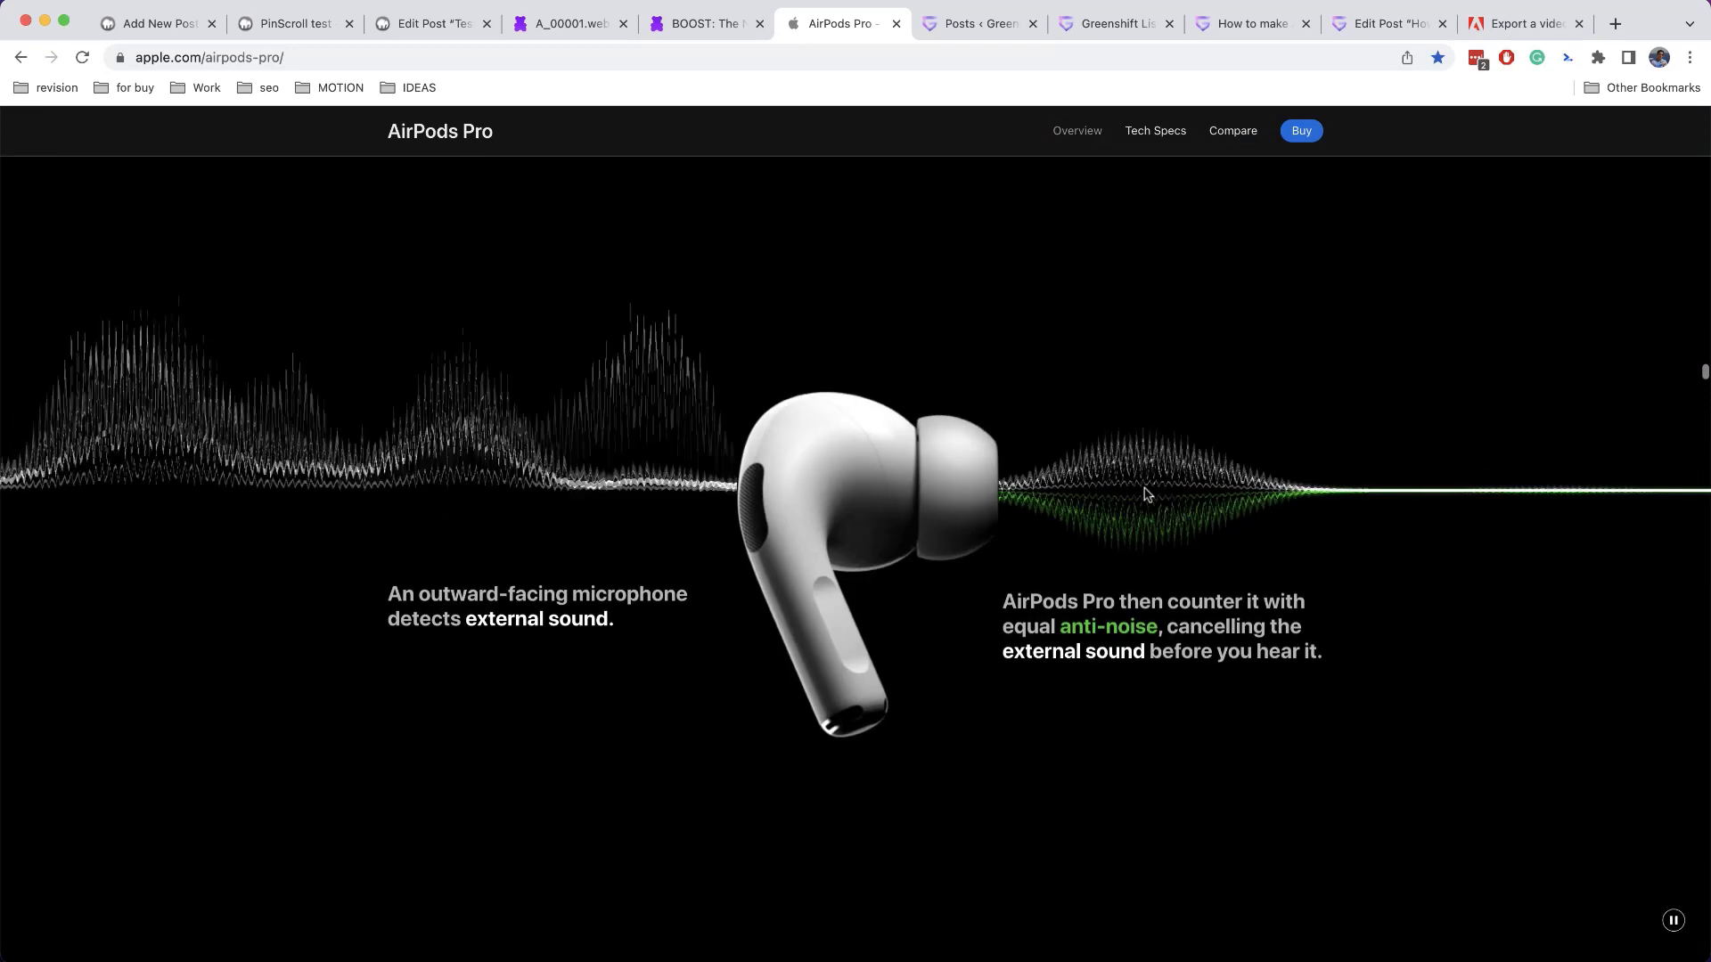
{"action": "scroll", "coordinate": [805, 635], "scroll_direction": "down", "scroll_amount": 10}
{"action": "scroll", "coordinate": [803, 629], "scroll_direction": "down", "scroll_amount": 10}
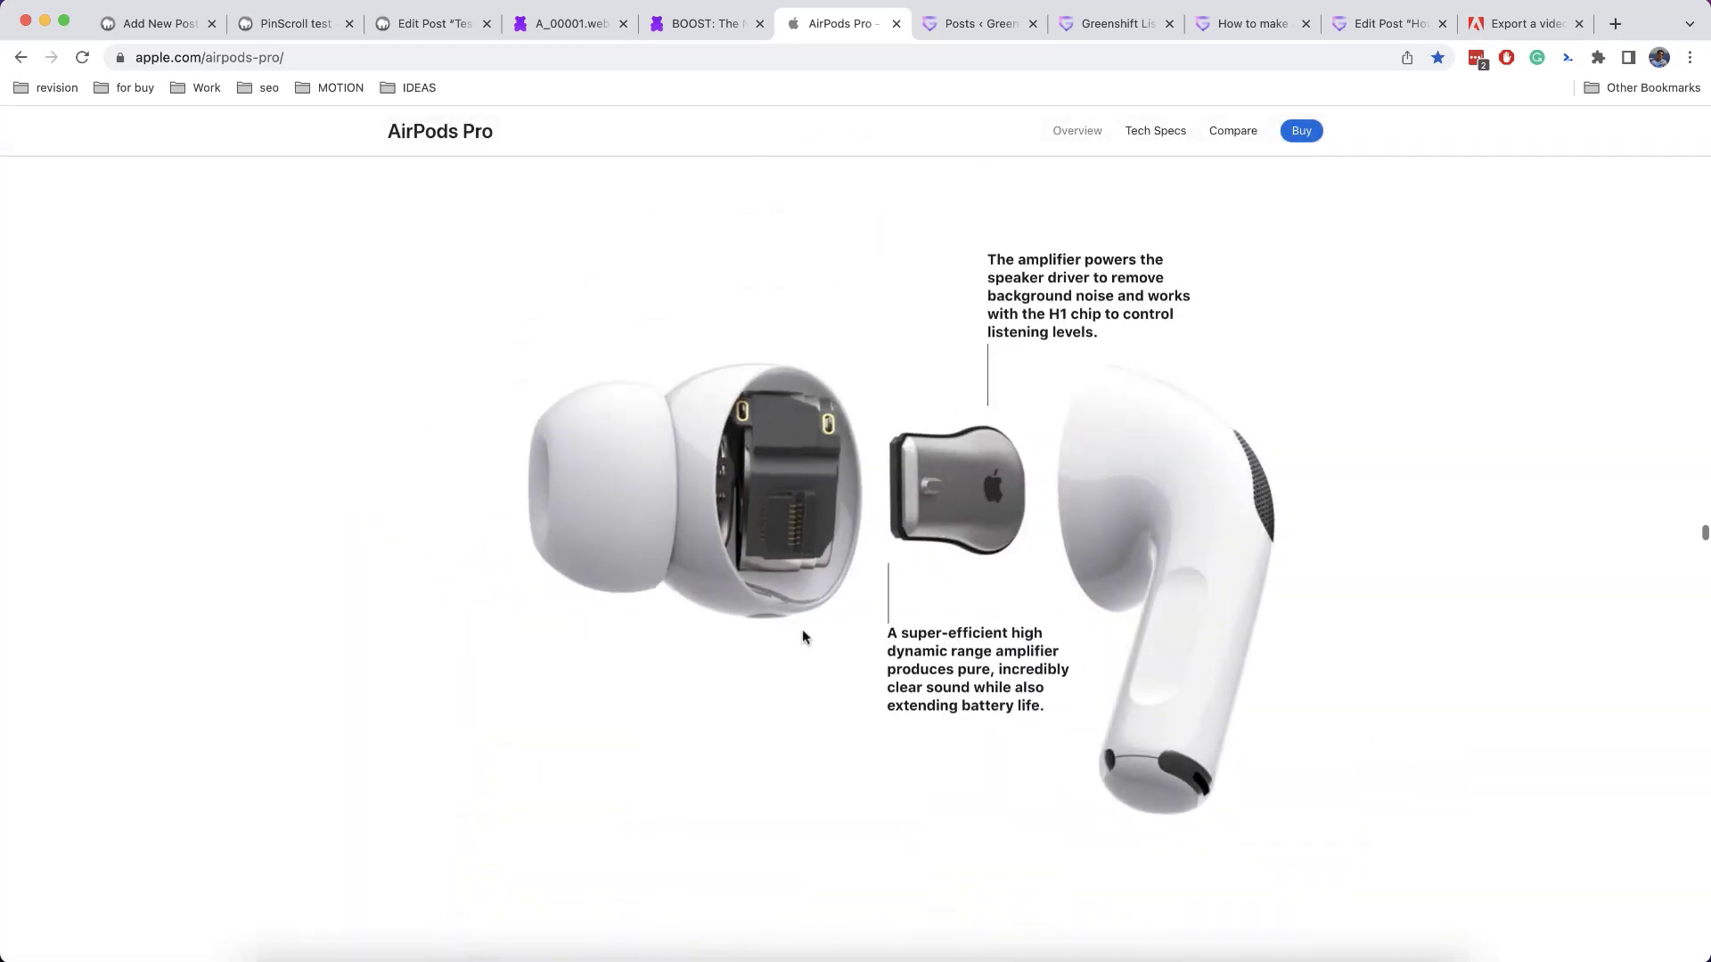
{"action": "scroll", "coordinate": [802, 635], "scroll_direction": "down", "scroll_amount": 10}
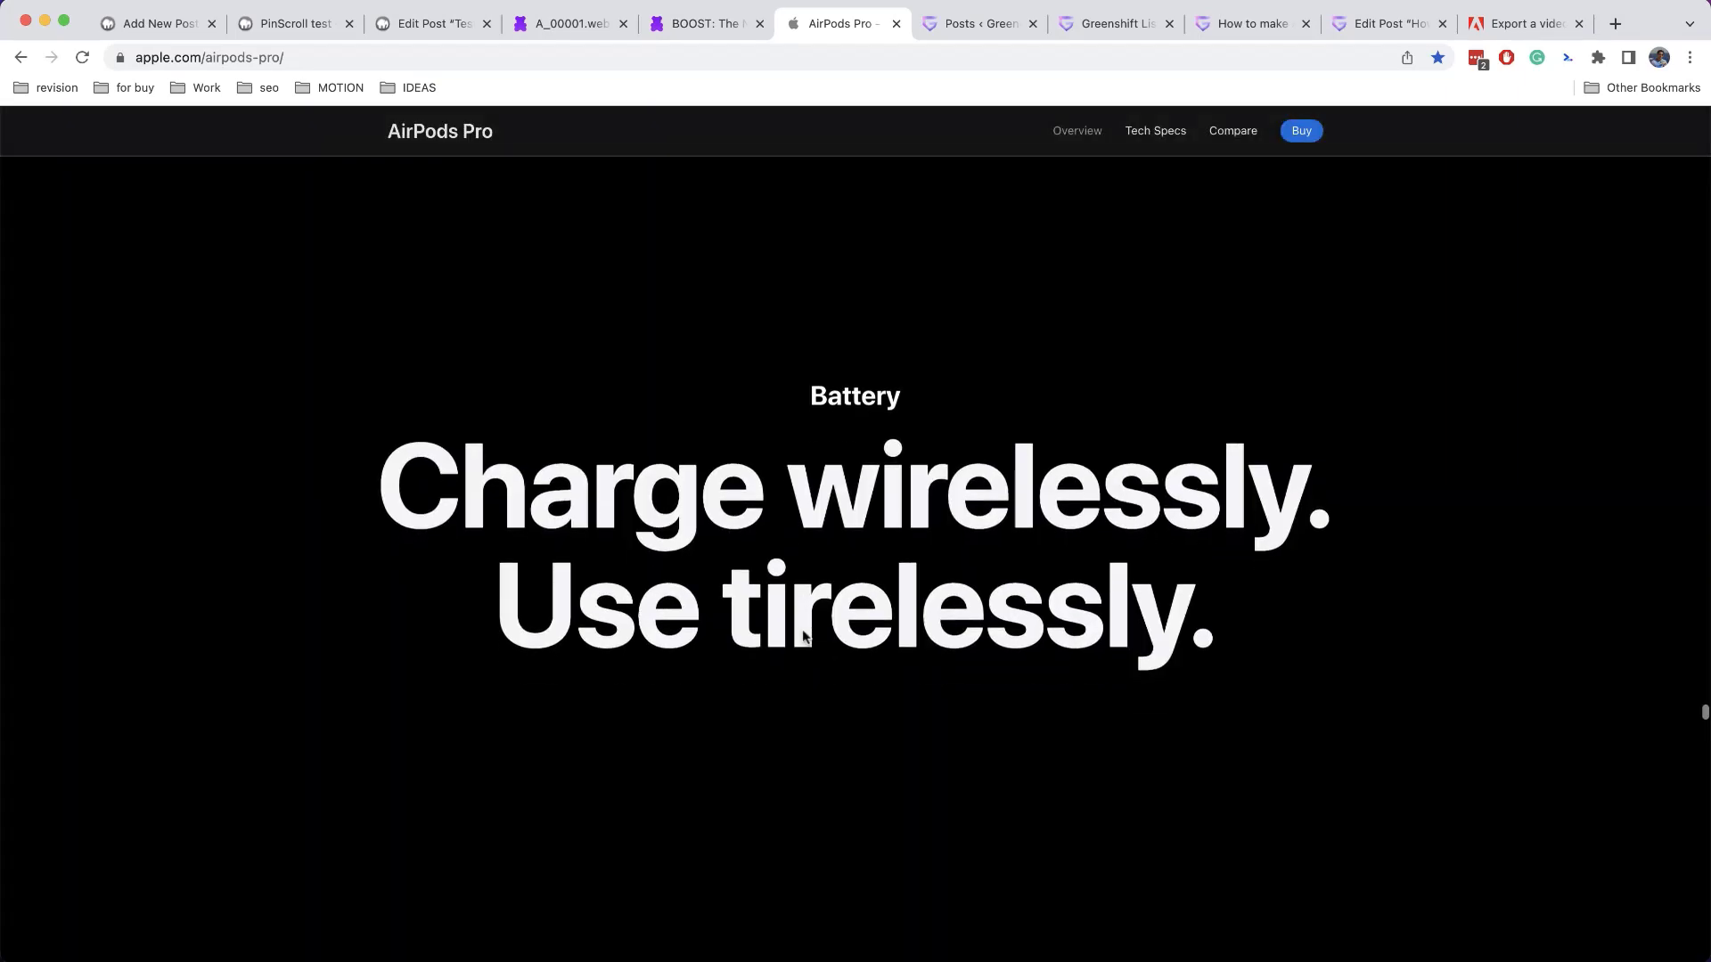
Glance at the post editor, then keep scrolling the AirPods Pro page into Active Noise Cancellation
{"action": "left_click", "coordinate": [161, 25]}
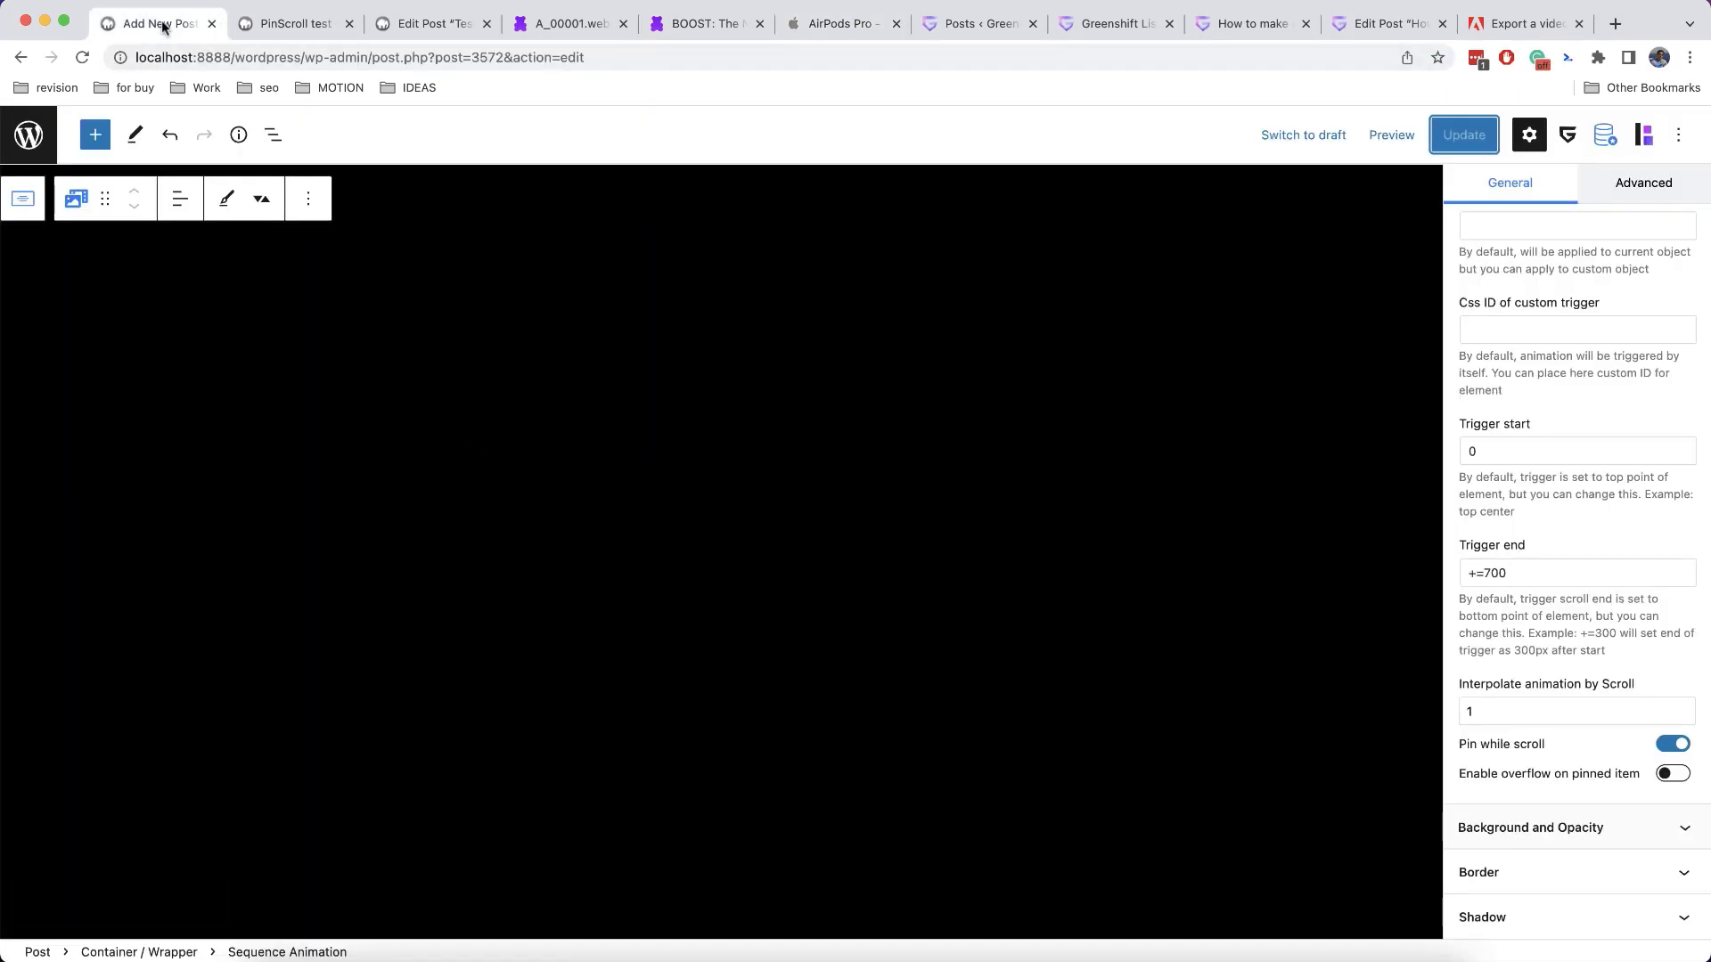
{"action": "left_click", "coordinate": [841, 24]}
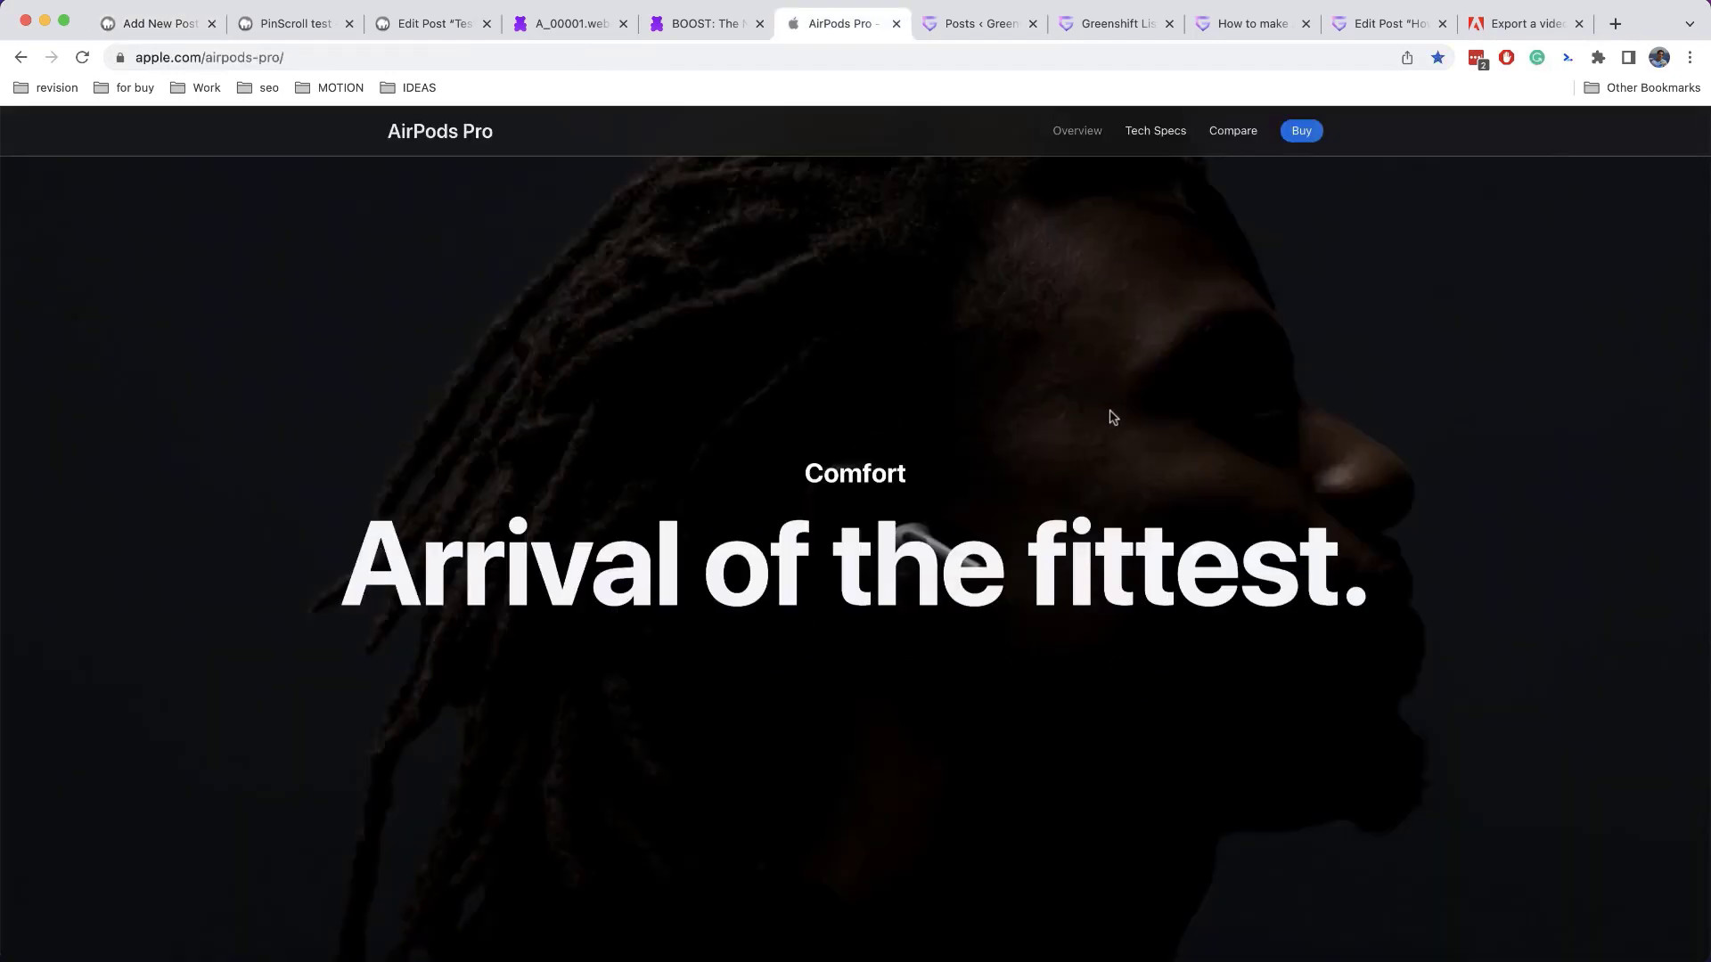
{"action": "scroll", "coordinate": [1092, 461], "scroll_direction": "down", "scroll_amount": 2}
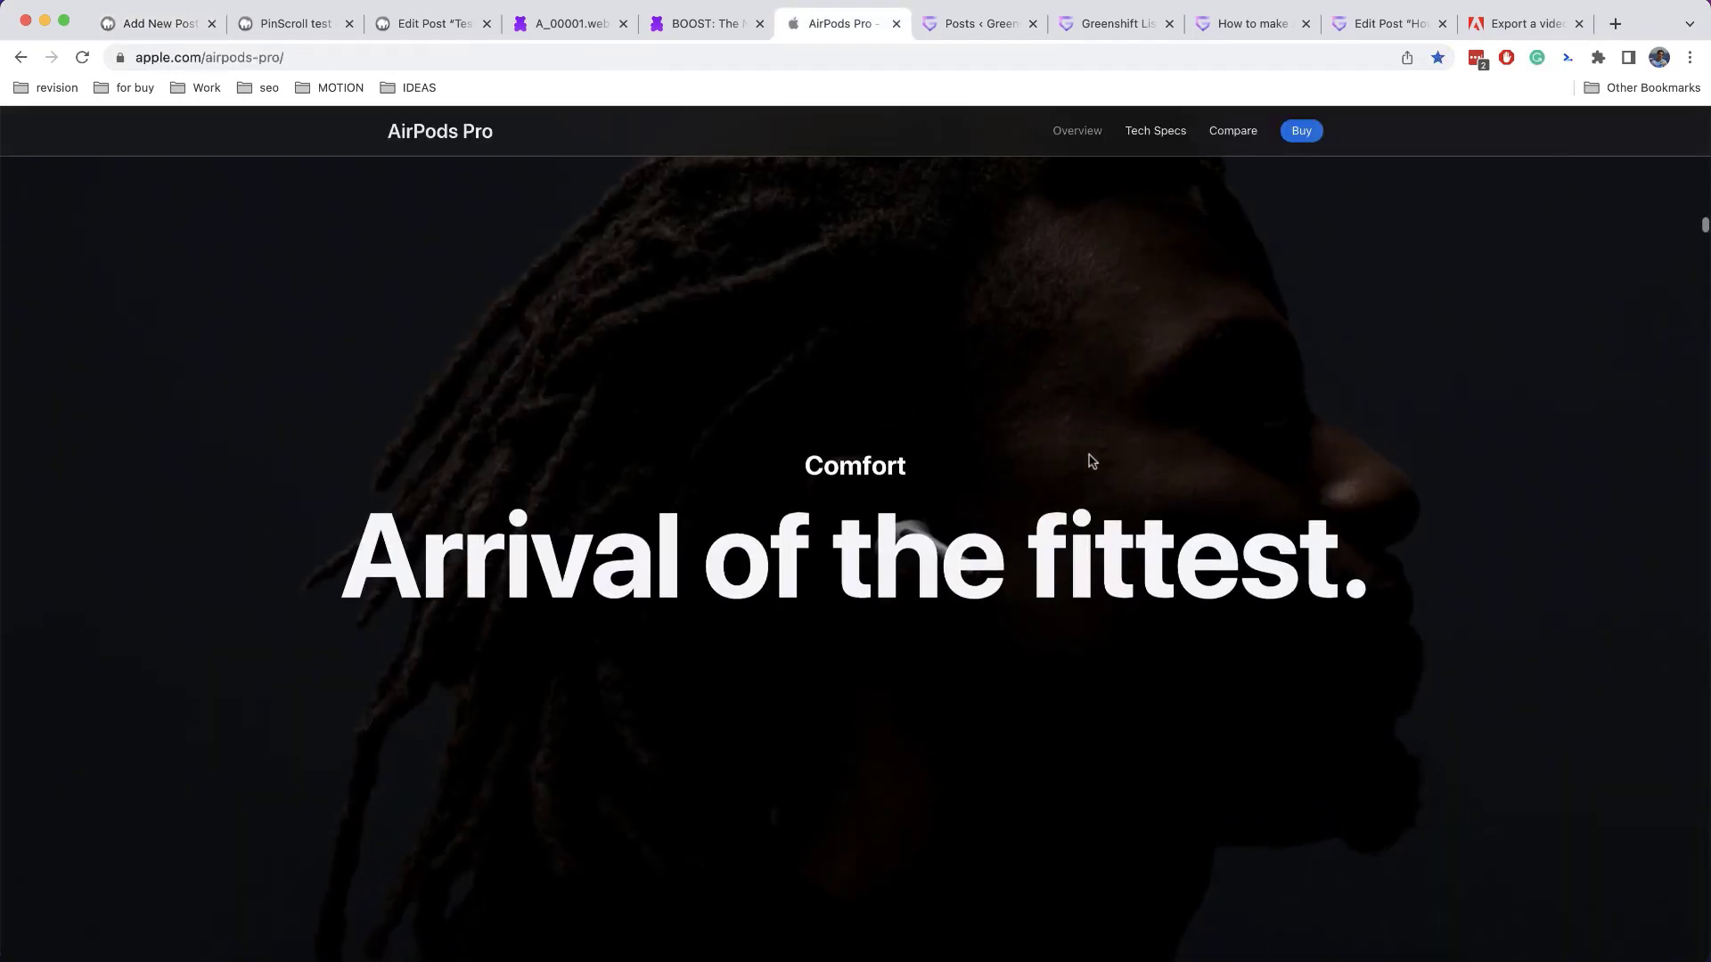
{"action": "scroll", "coordinate": [1092, 461], "scroll_direction": "down", "scroll_amount": 3}
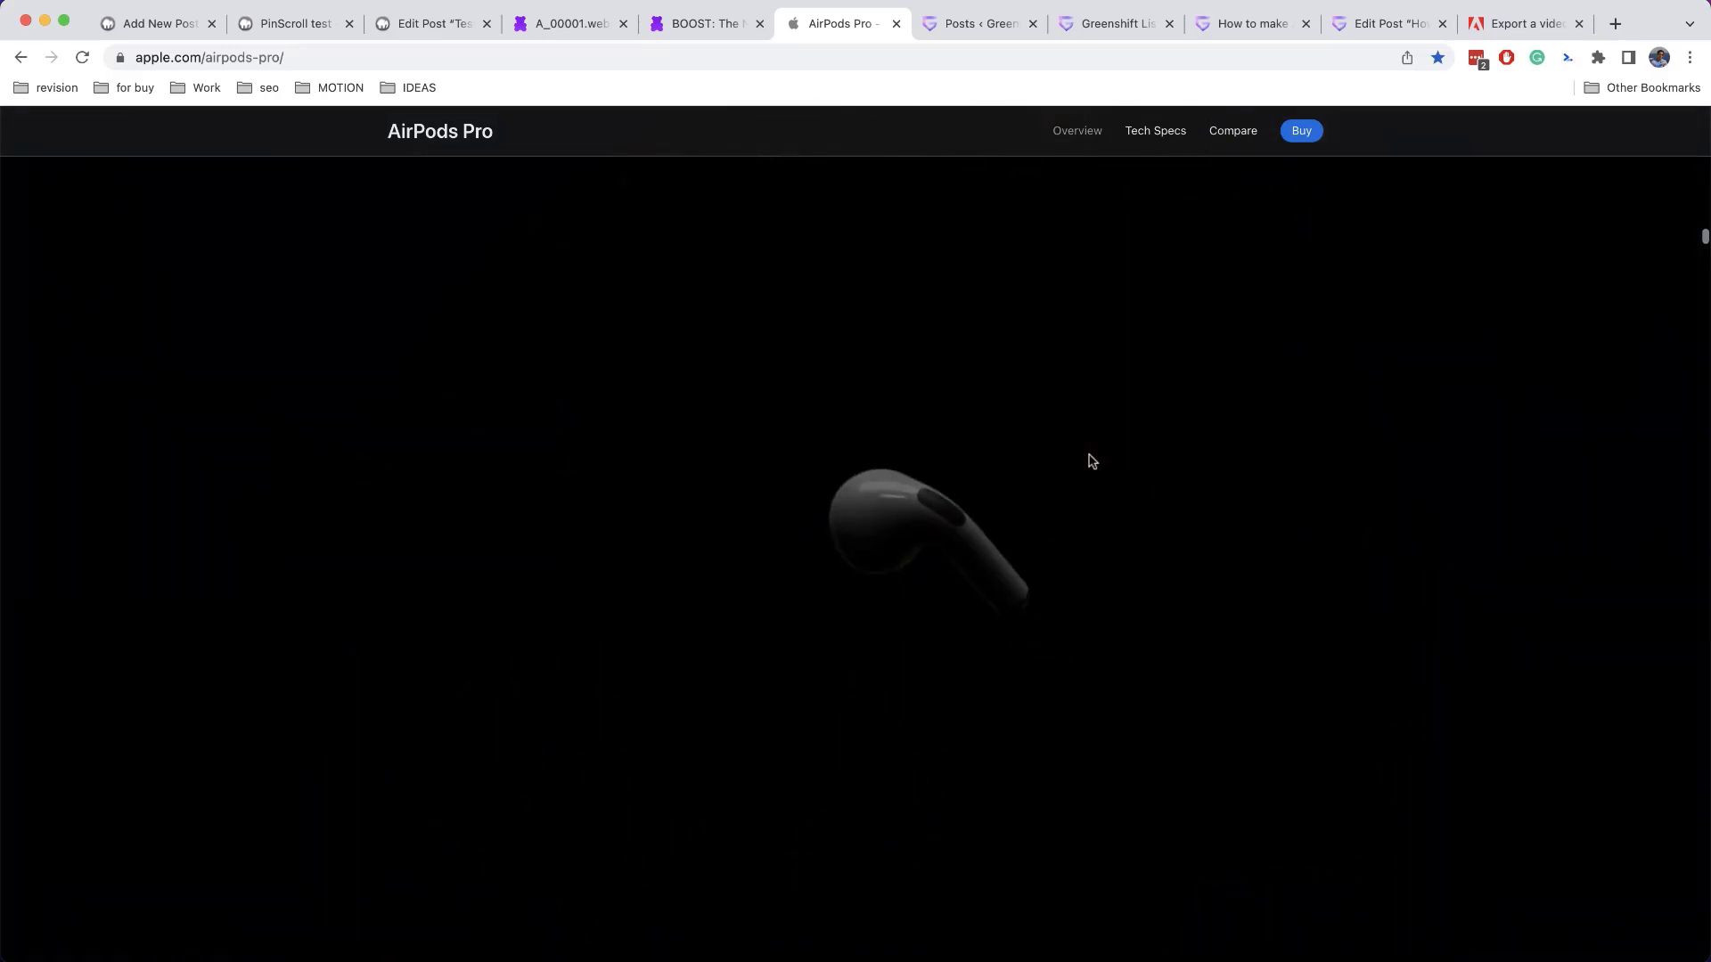
{"action": "scroll", "coordinate": [633, 672], "scroll_direction": "down", "scroll_amount": 3}
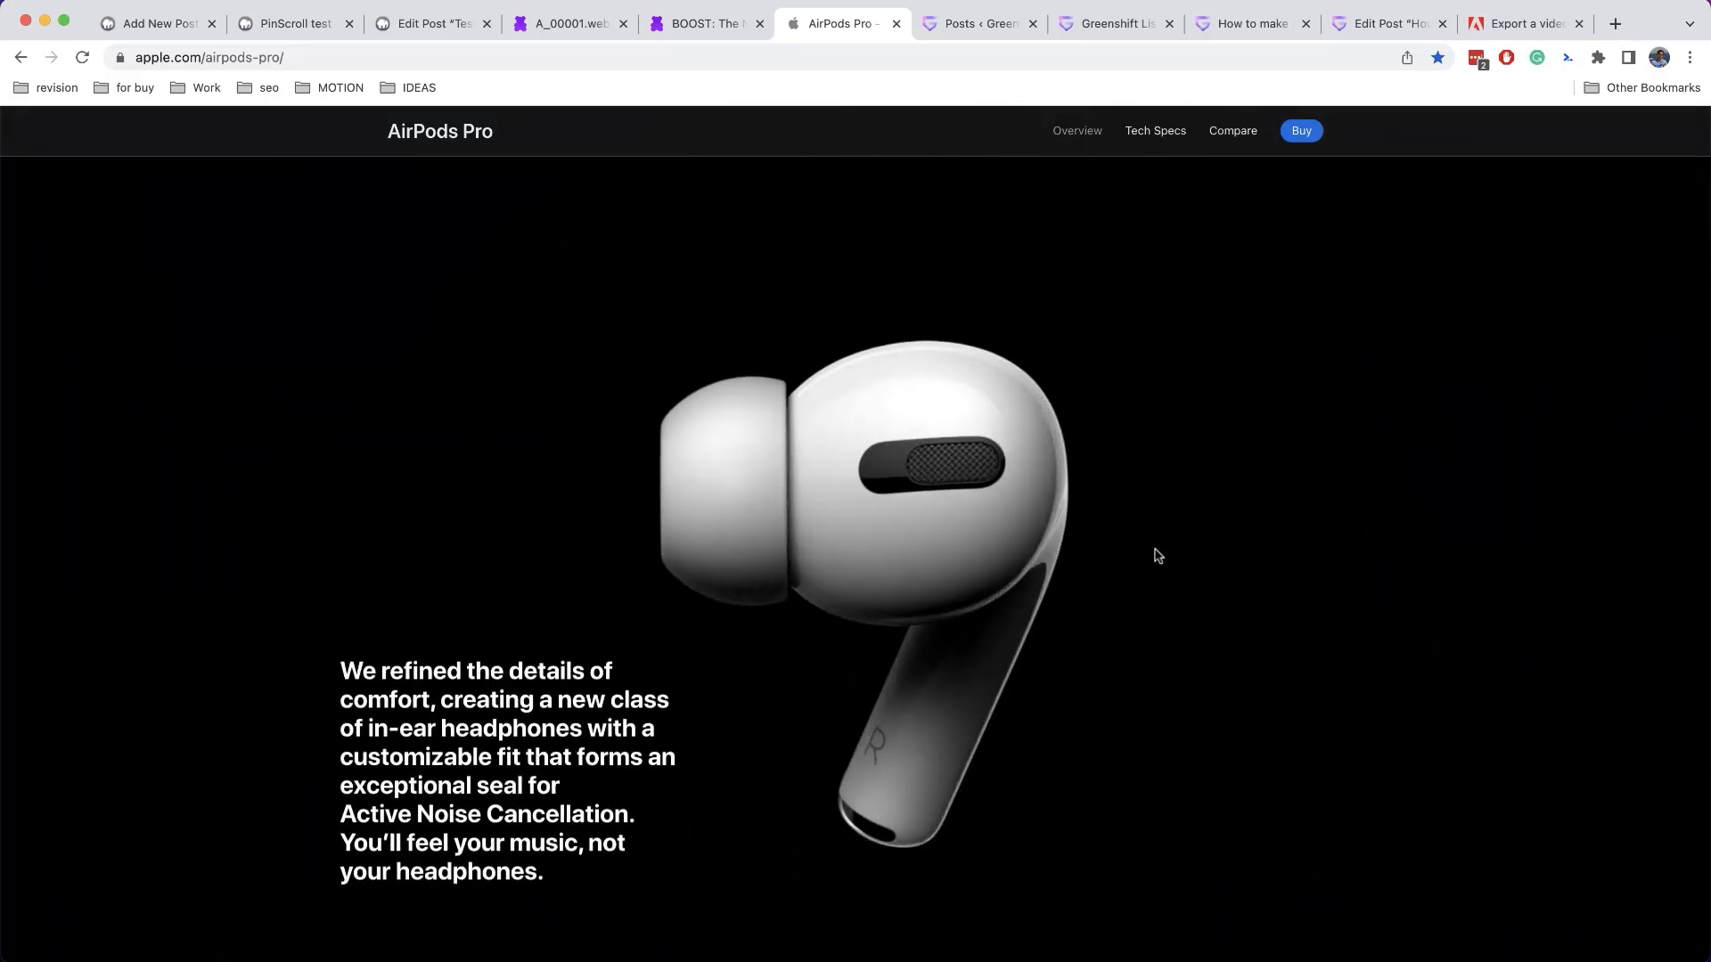
{"action": "scroll", "coordinate": [1155, 554], "scroll_direction": "down", "scroll_amount": 2}
{"action": "scroll", "coordinate": [617, 675], "scroll_direction": "down", "scroll_amount": 2}
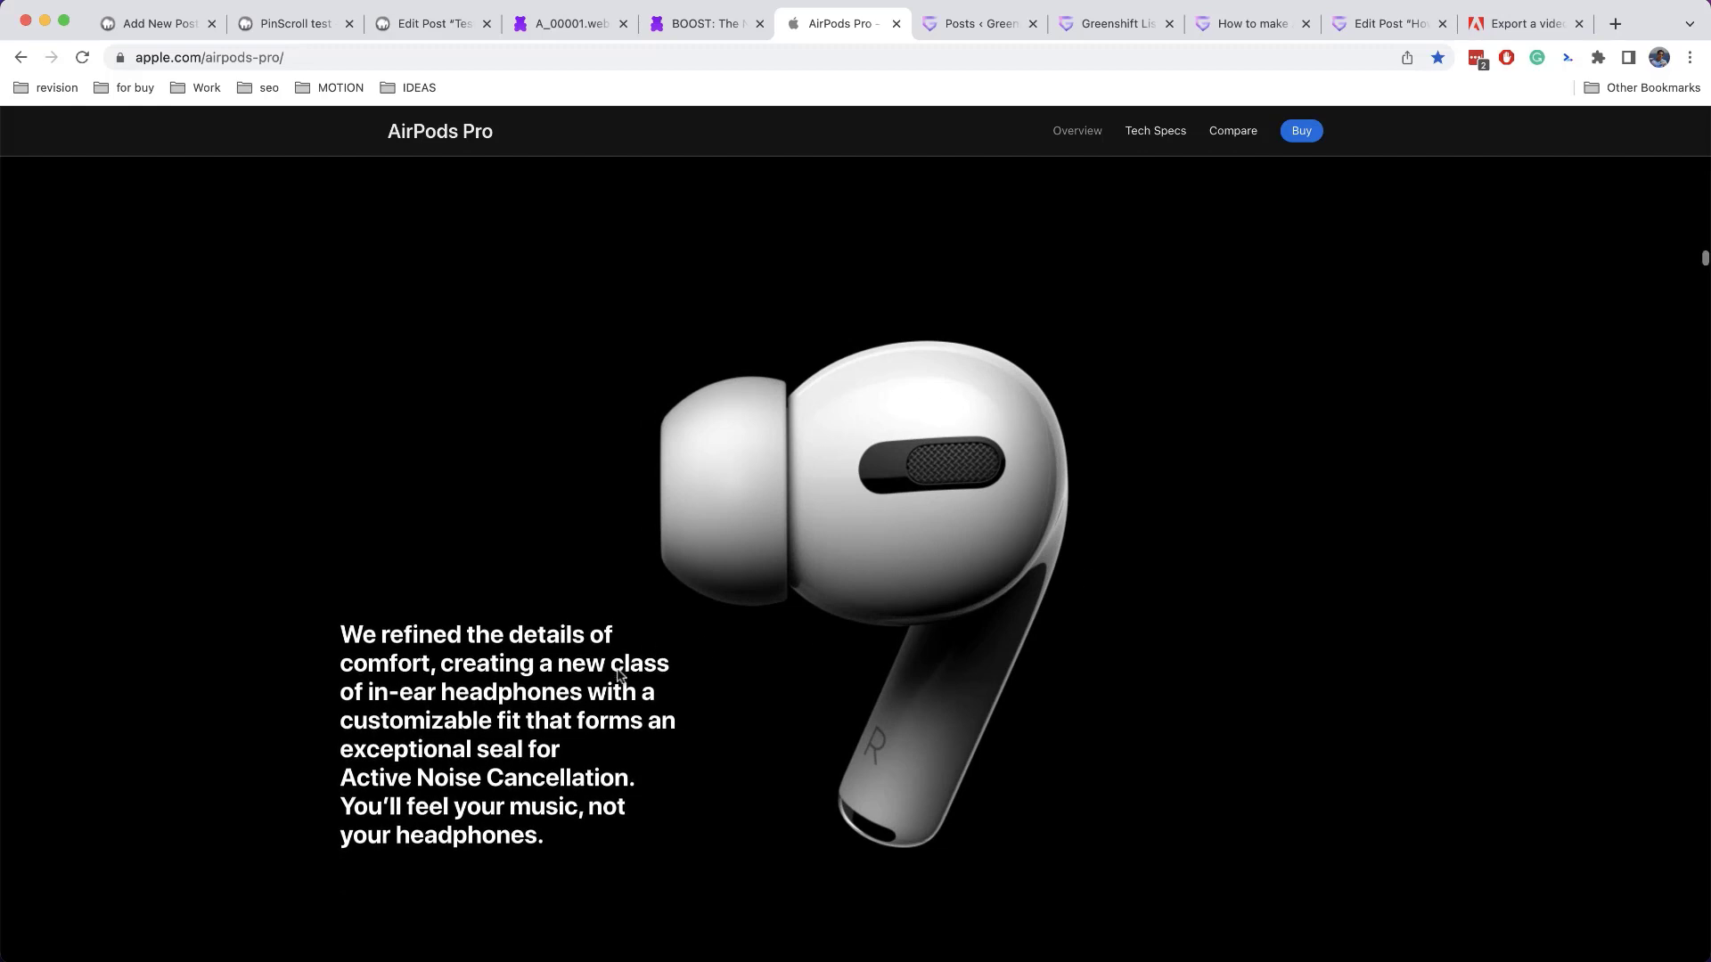
{"action": "scroll", "coordinate": [617, 674], "scroll_direction": "down", "scroll_amount": 3}
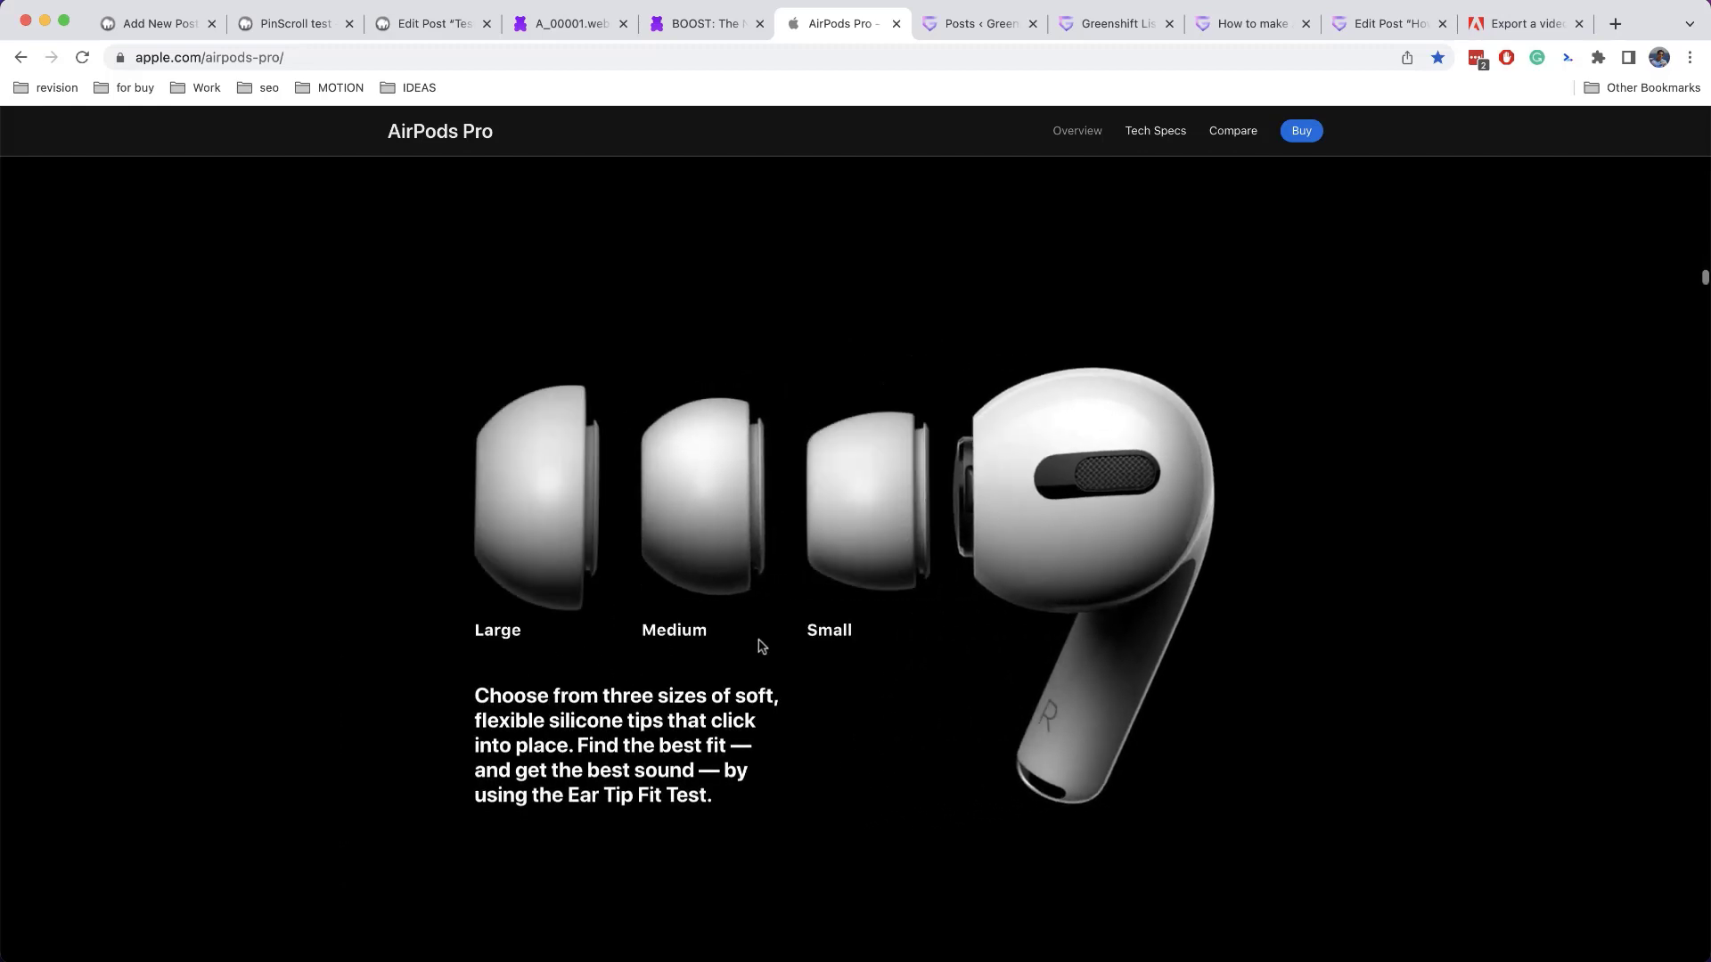
{"action": "scroll", "coordinate": [614, 721], "scroll_direction": "down", "scroll_amount": 3}
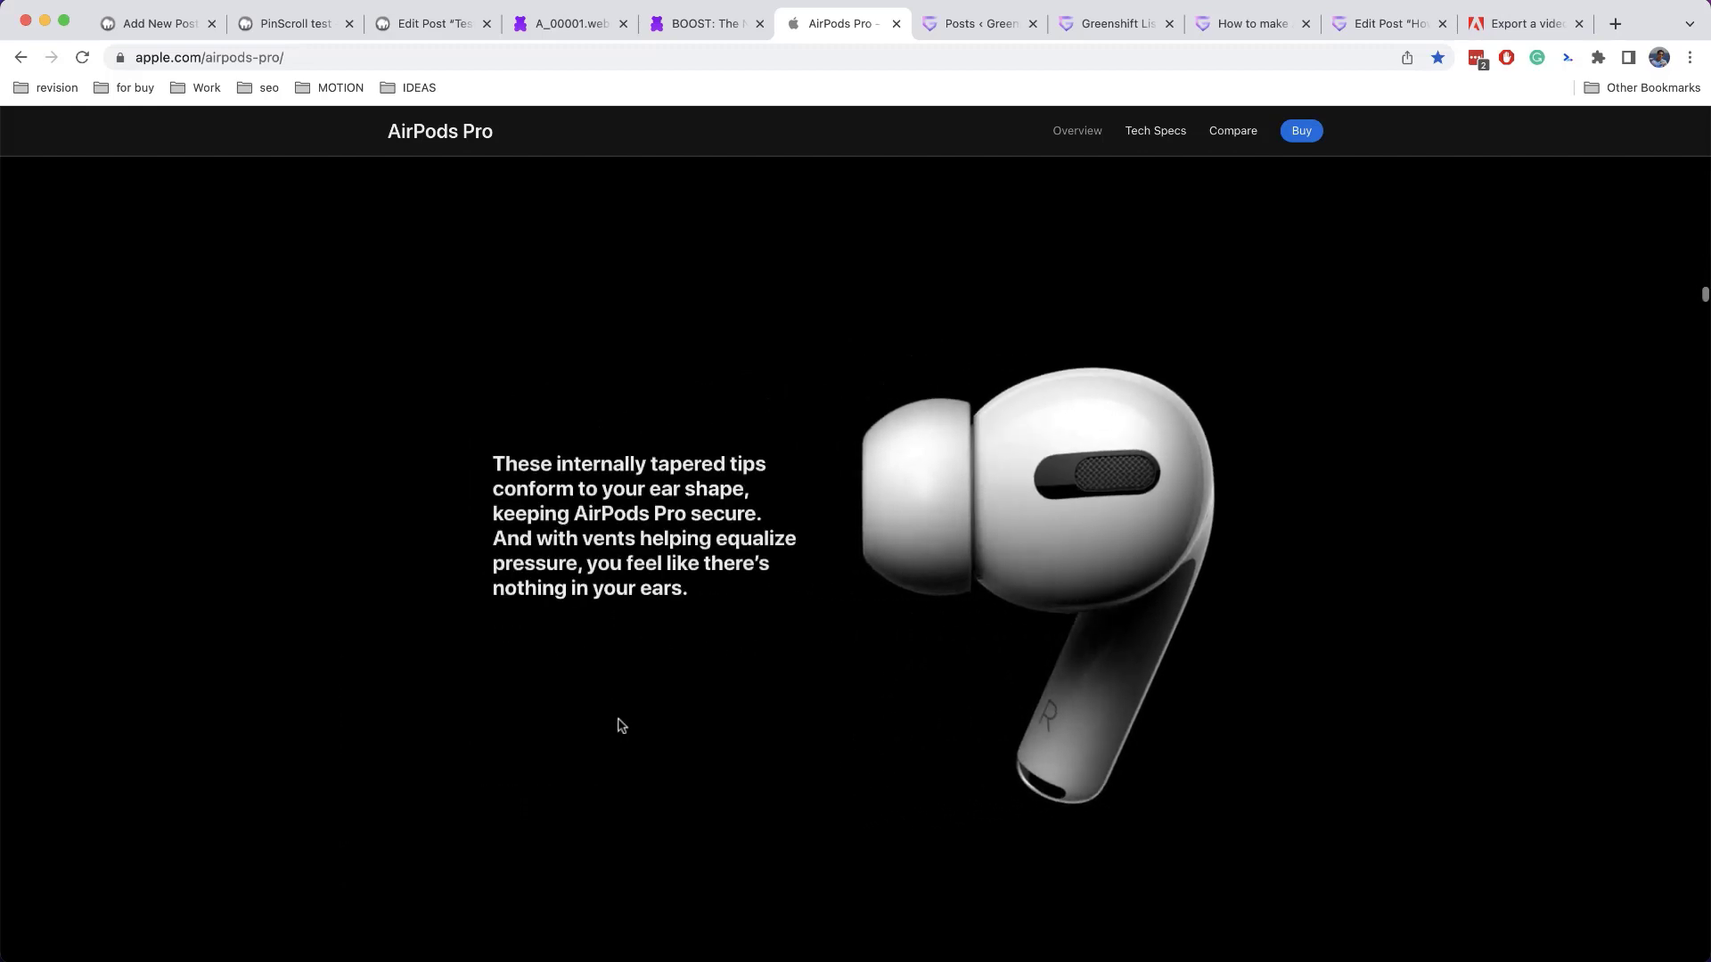
{"action": "scroll", "coordinate": [621, 725], "scroll_direction": "down", "scroll_amount": 3}
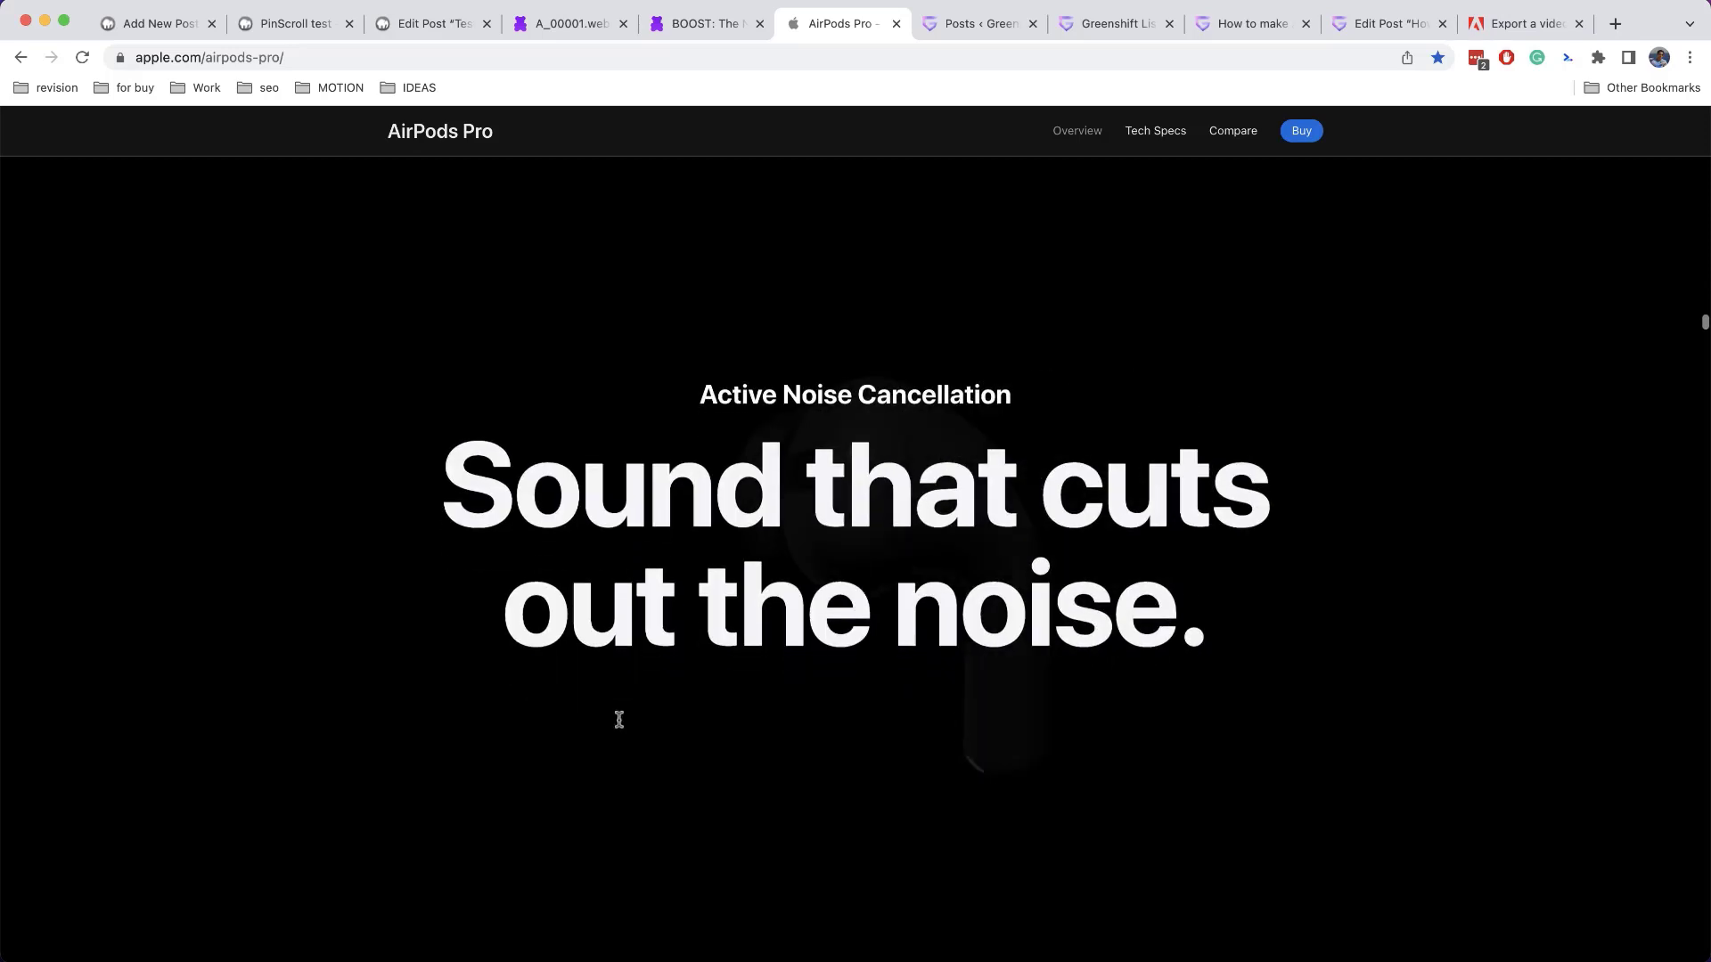
{"action": "scroll", "coordinate": [620, 720], "scroll_direction": "down", "scroll_amount": 3}
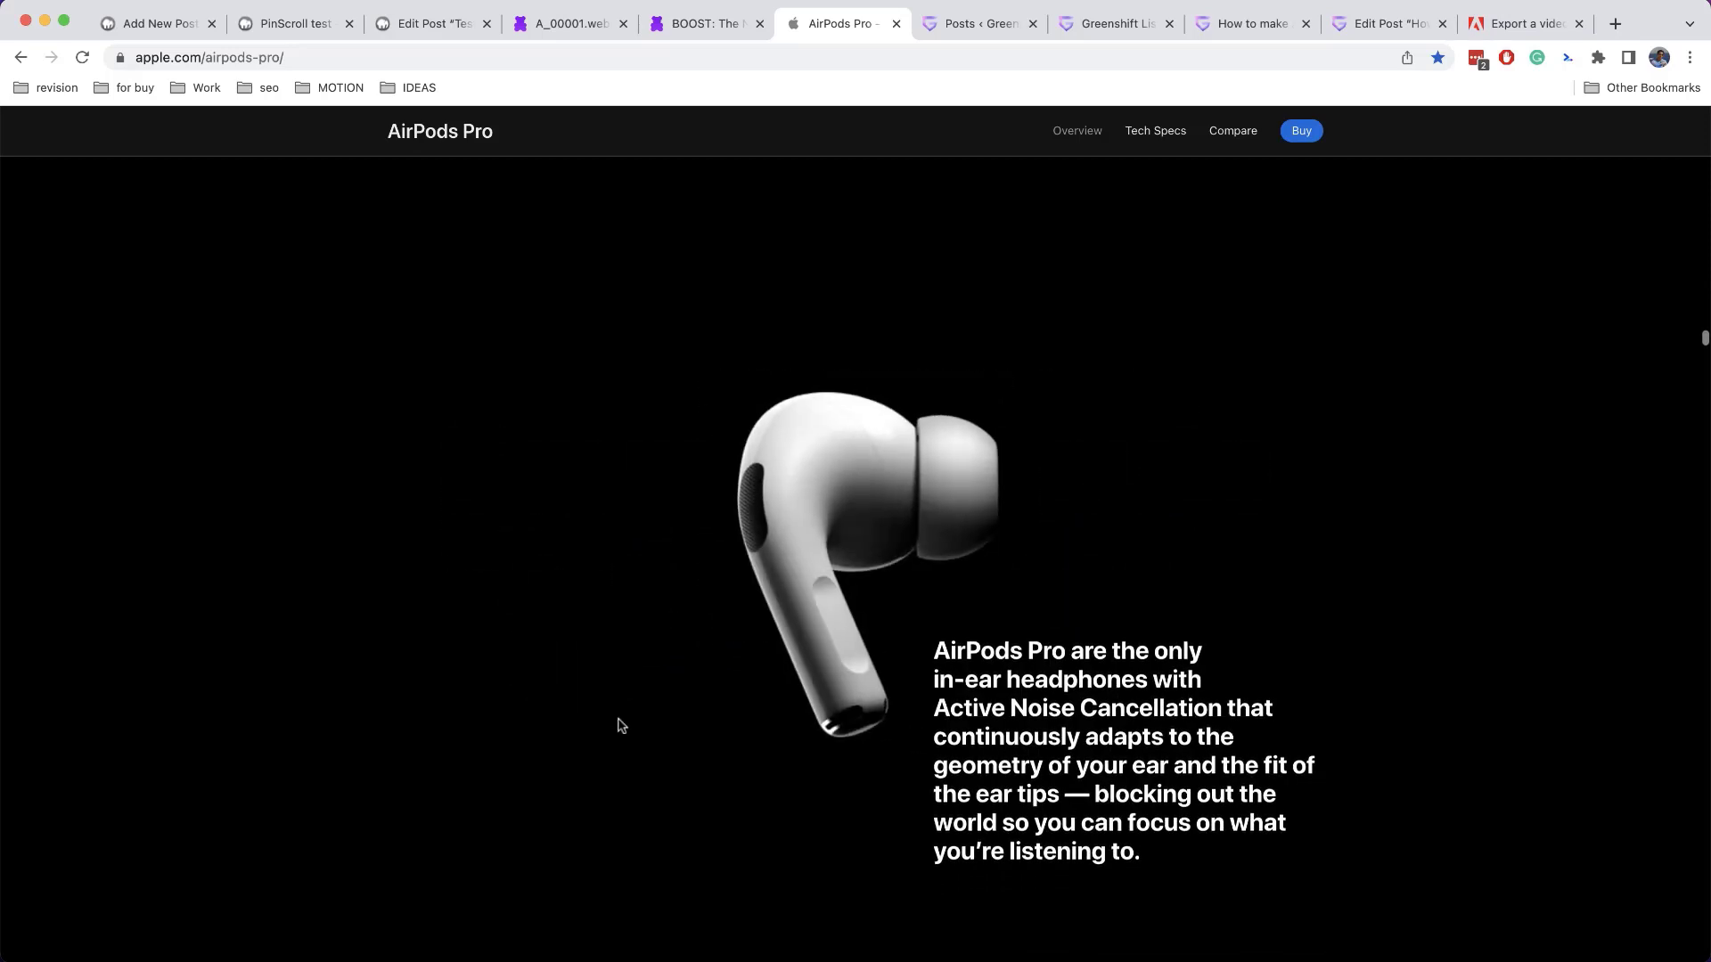
In the editor, select the Container / Wrapper holding the sequence animation using List View
{"action": "left_click", "coordinate": [159, 24]}
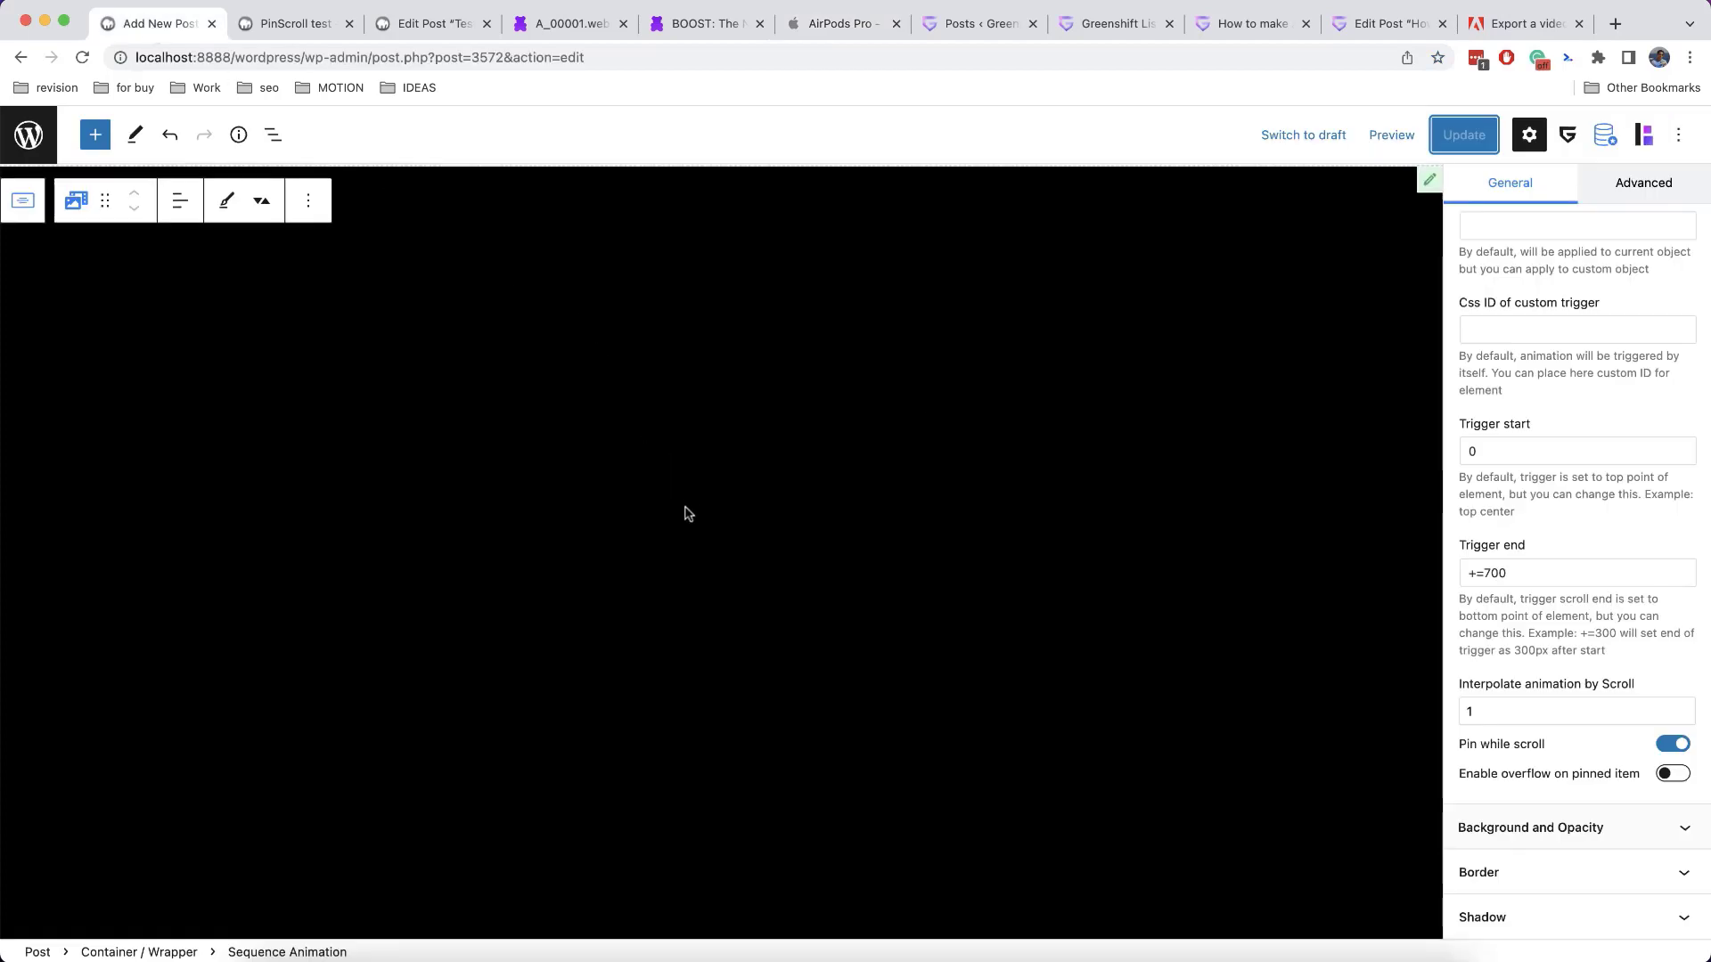
{"action": "scroll", "coordinate": [687, 514], "scroll_direction": "up", "scroll_amount": 3}
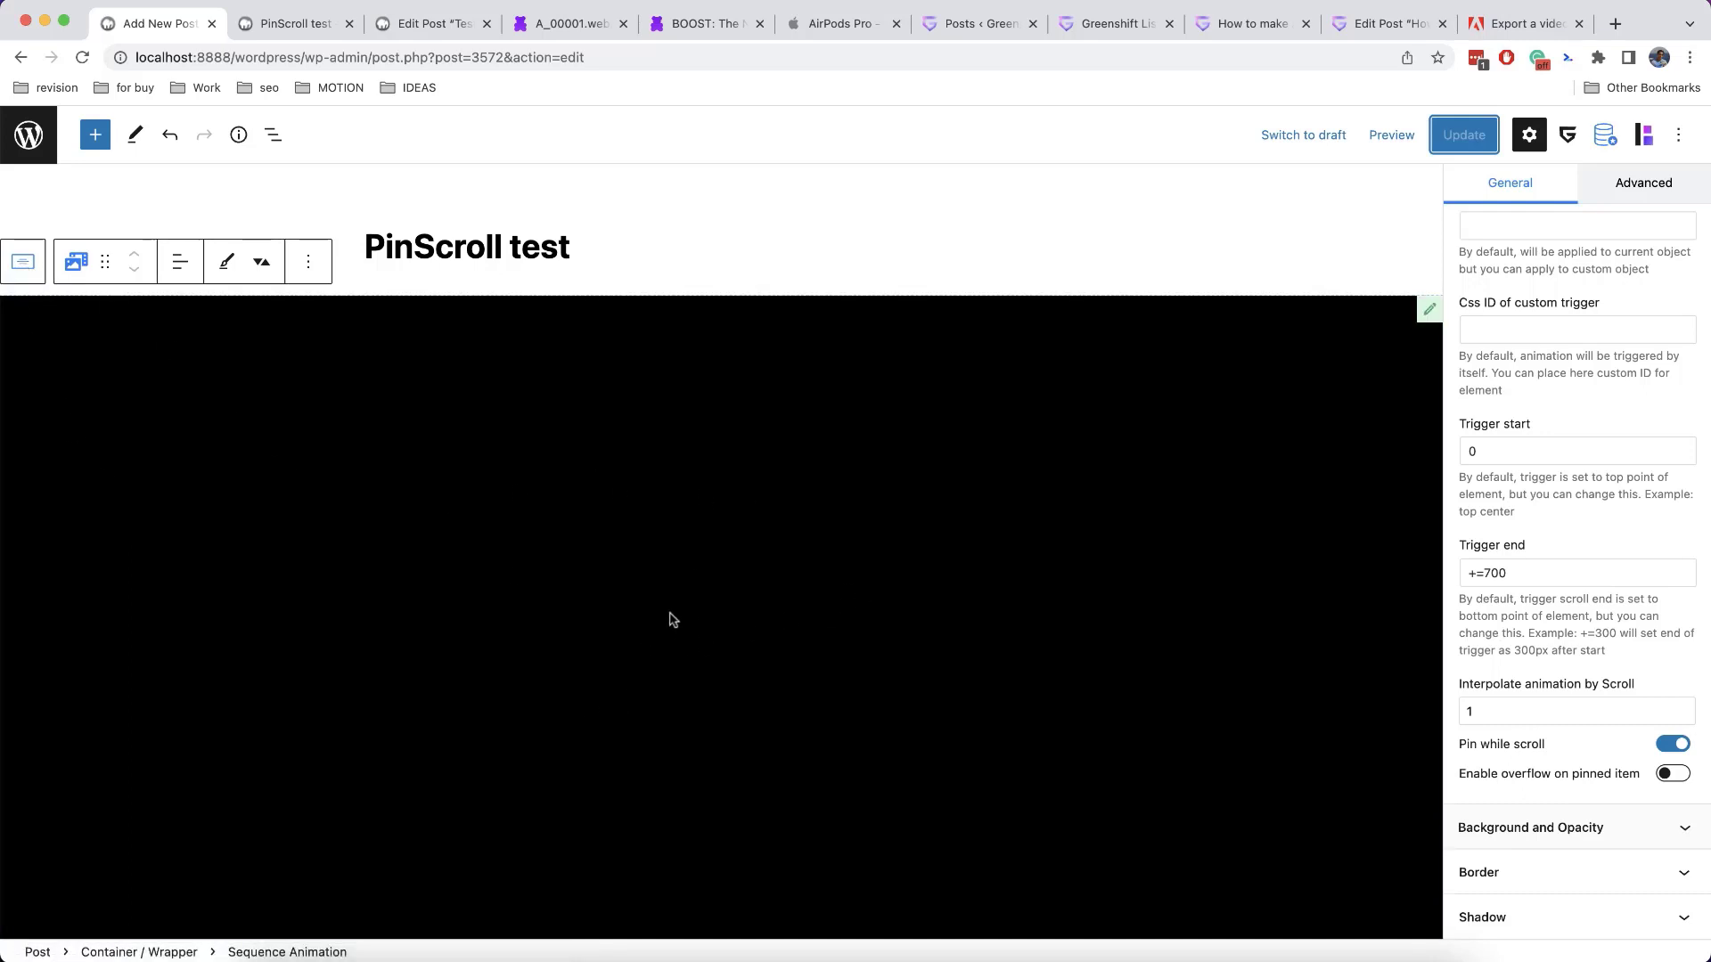
{"action": "scroll", "coordinate": [673, 621], "scroll_direction": "down", "scroll_amount": 5}
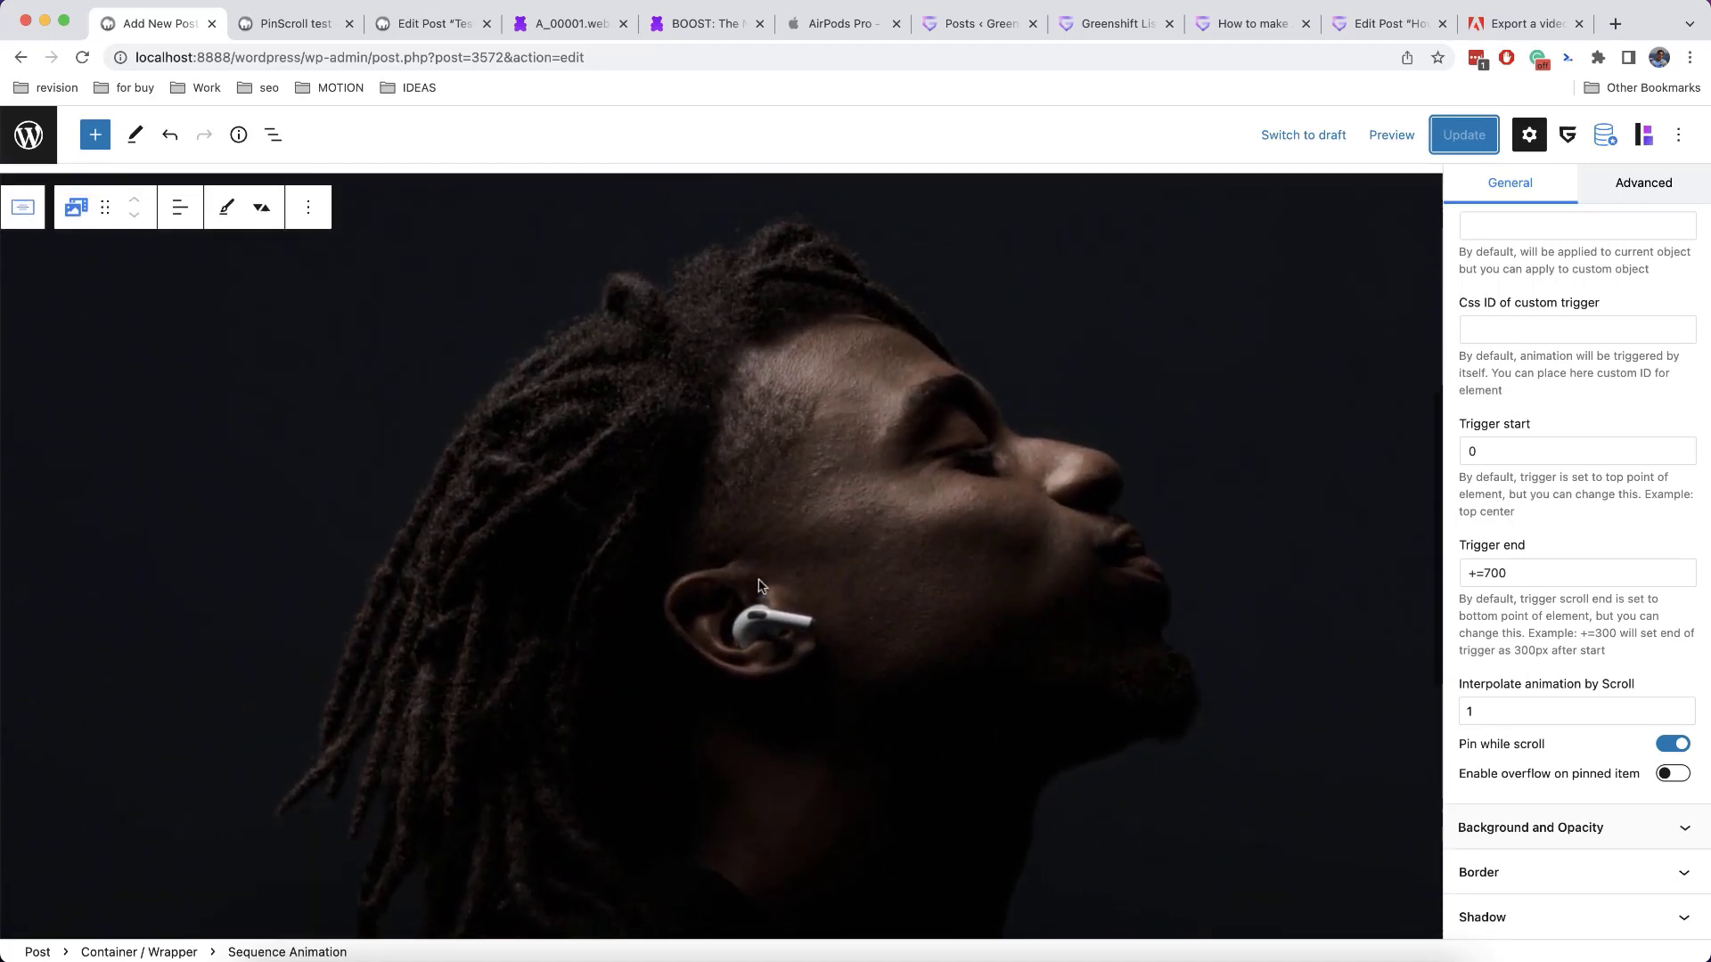
{"action": "scroll", "coordinate": [759, 585], "scroll_direction": "up", "scroll_amount": 5}
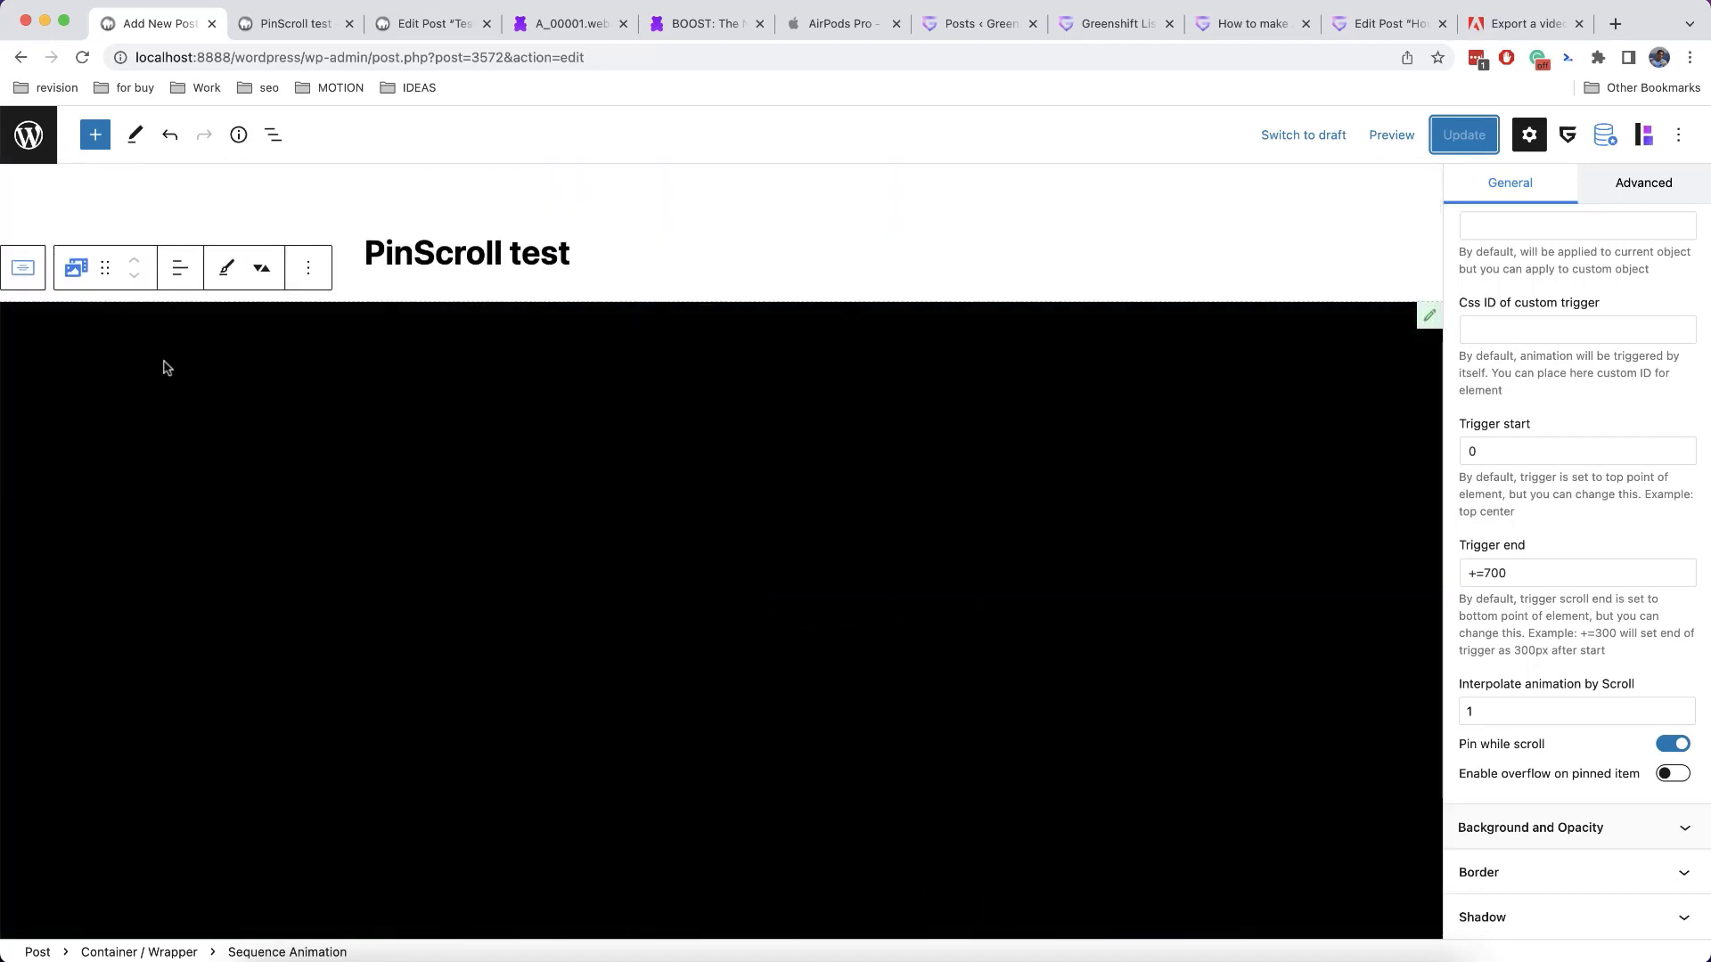
{"action": "left_click", "coordinate": [32, 272]}
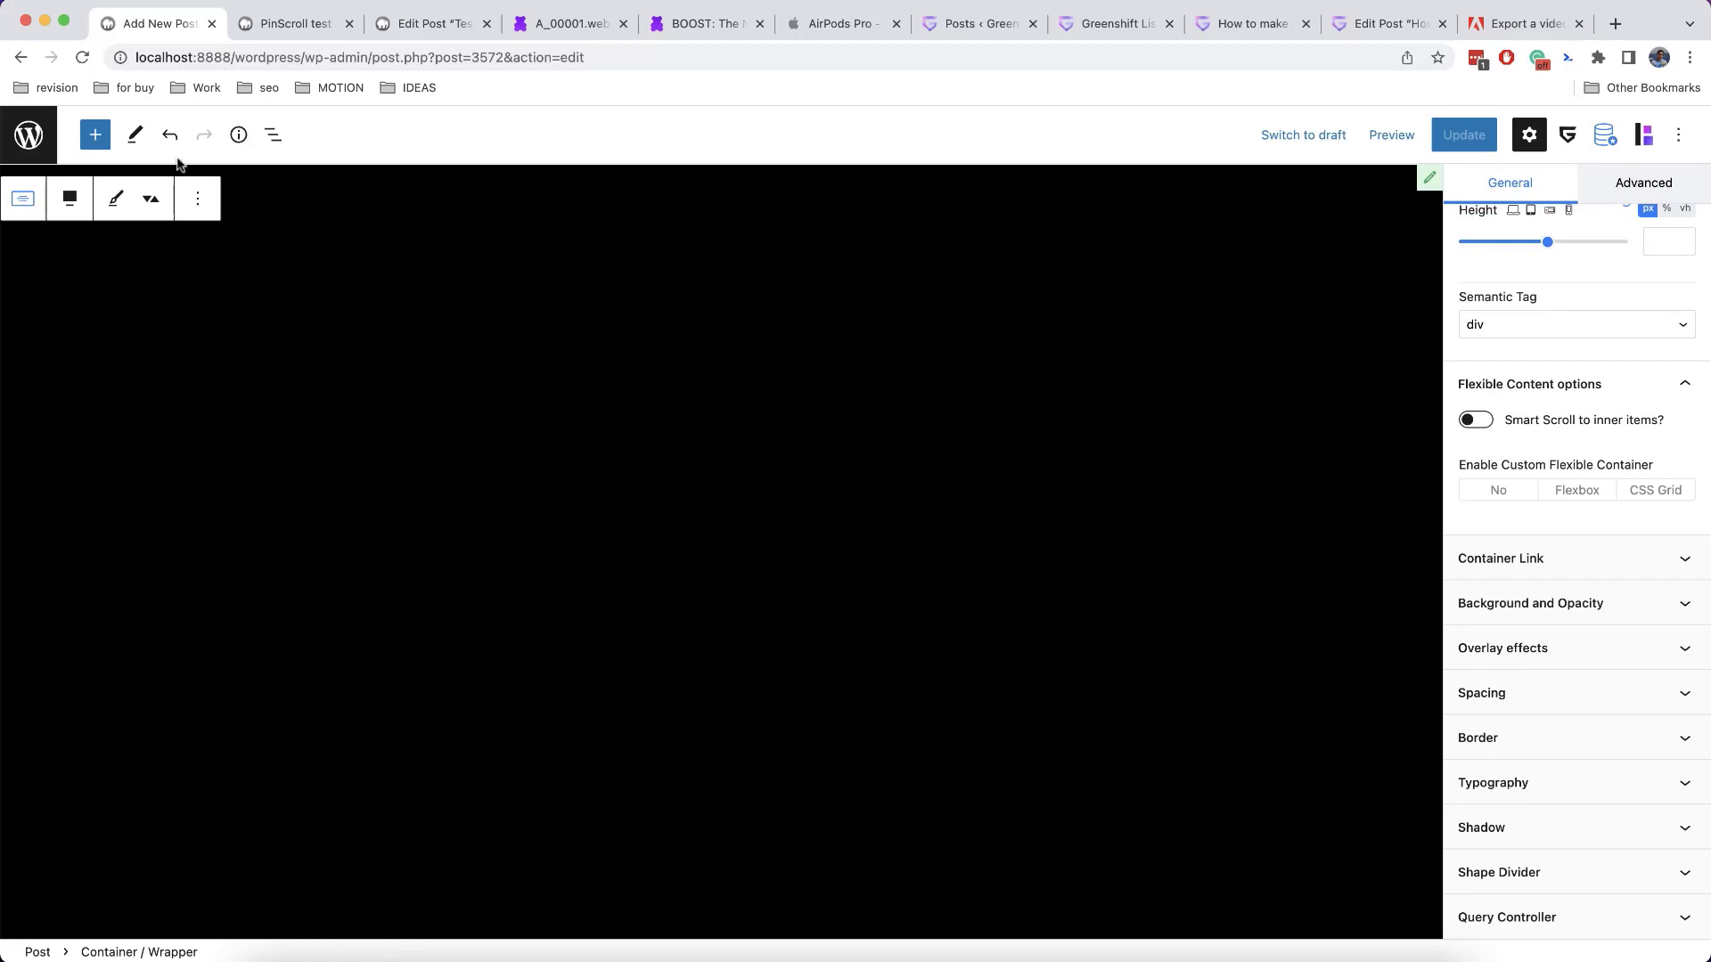
{"action": "left_click", "coordinate": [274, 139]}
{"action": "left_click", "coordinate": [15, 235]}
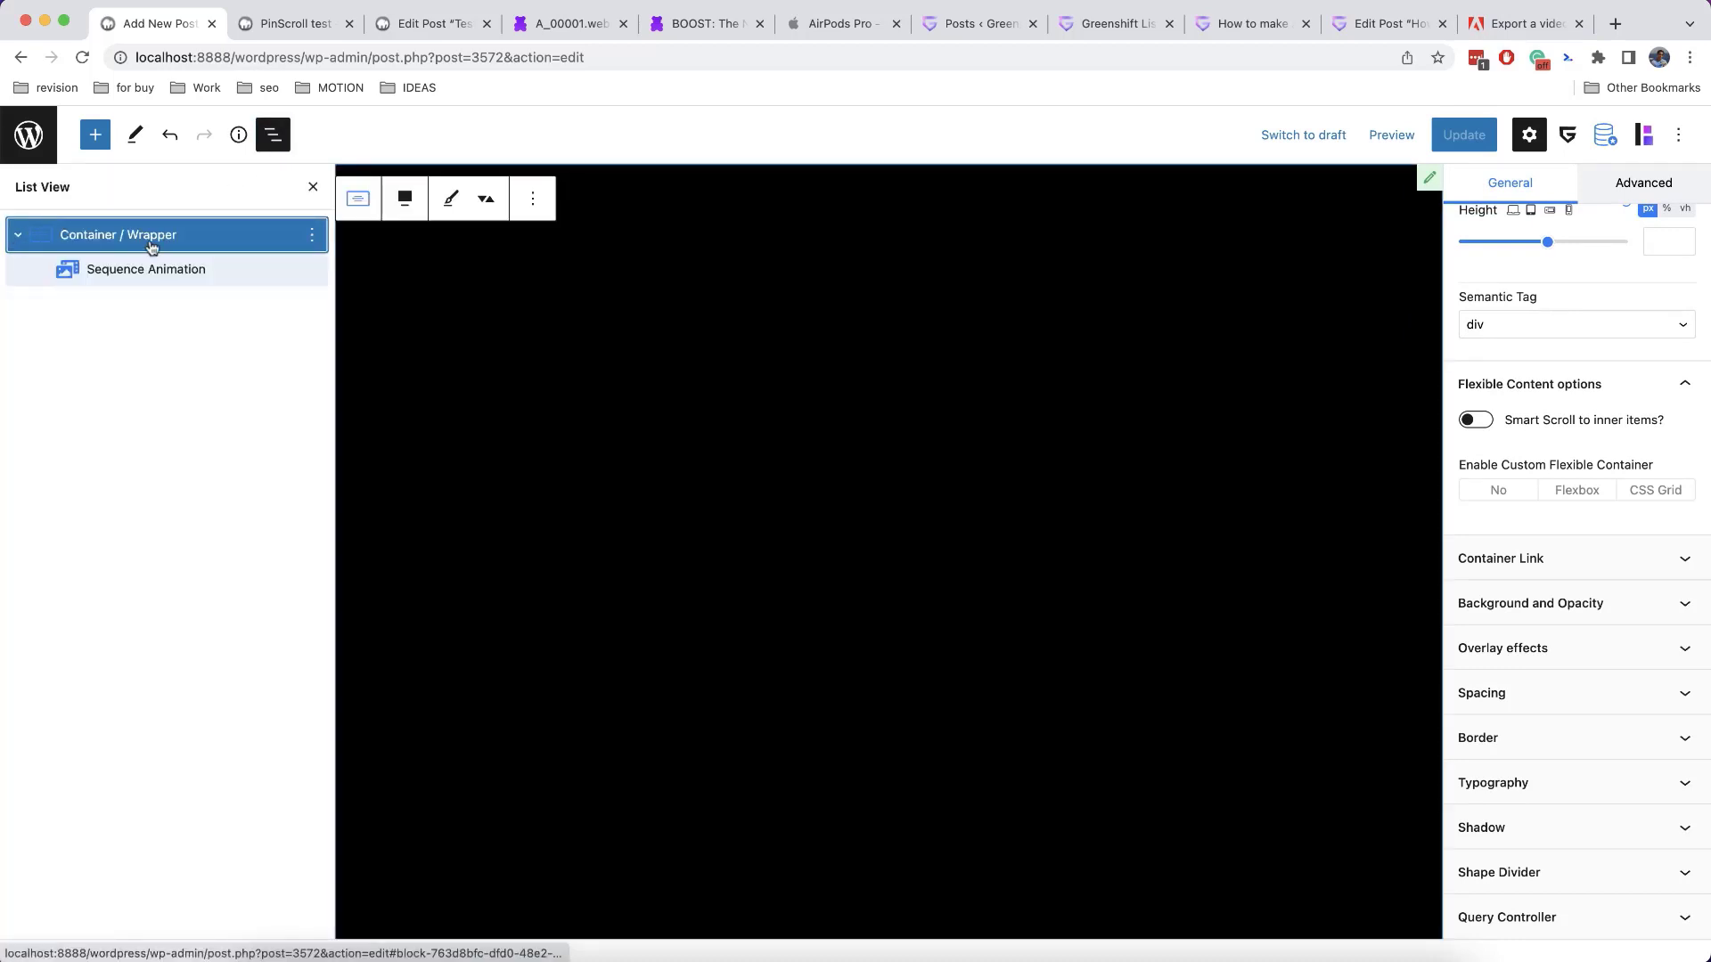
{"action": "left_click", "coordinate": [18, 235]}
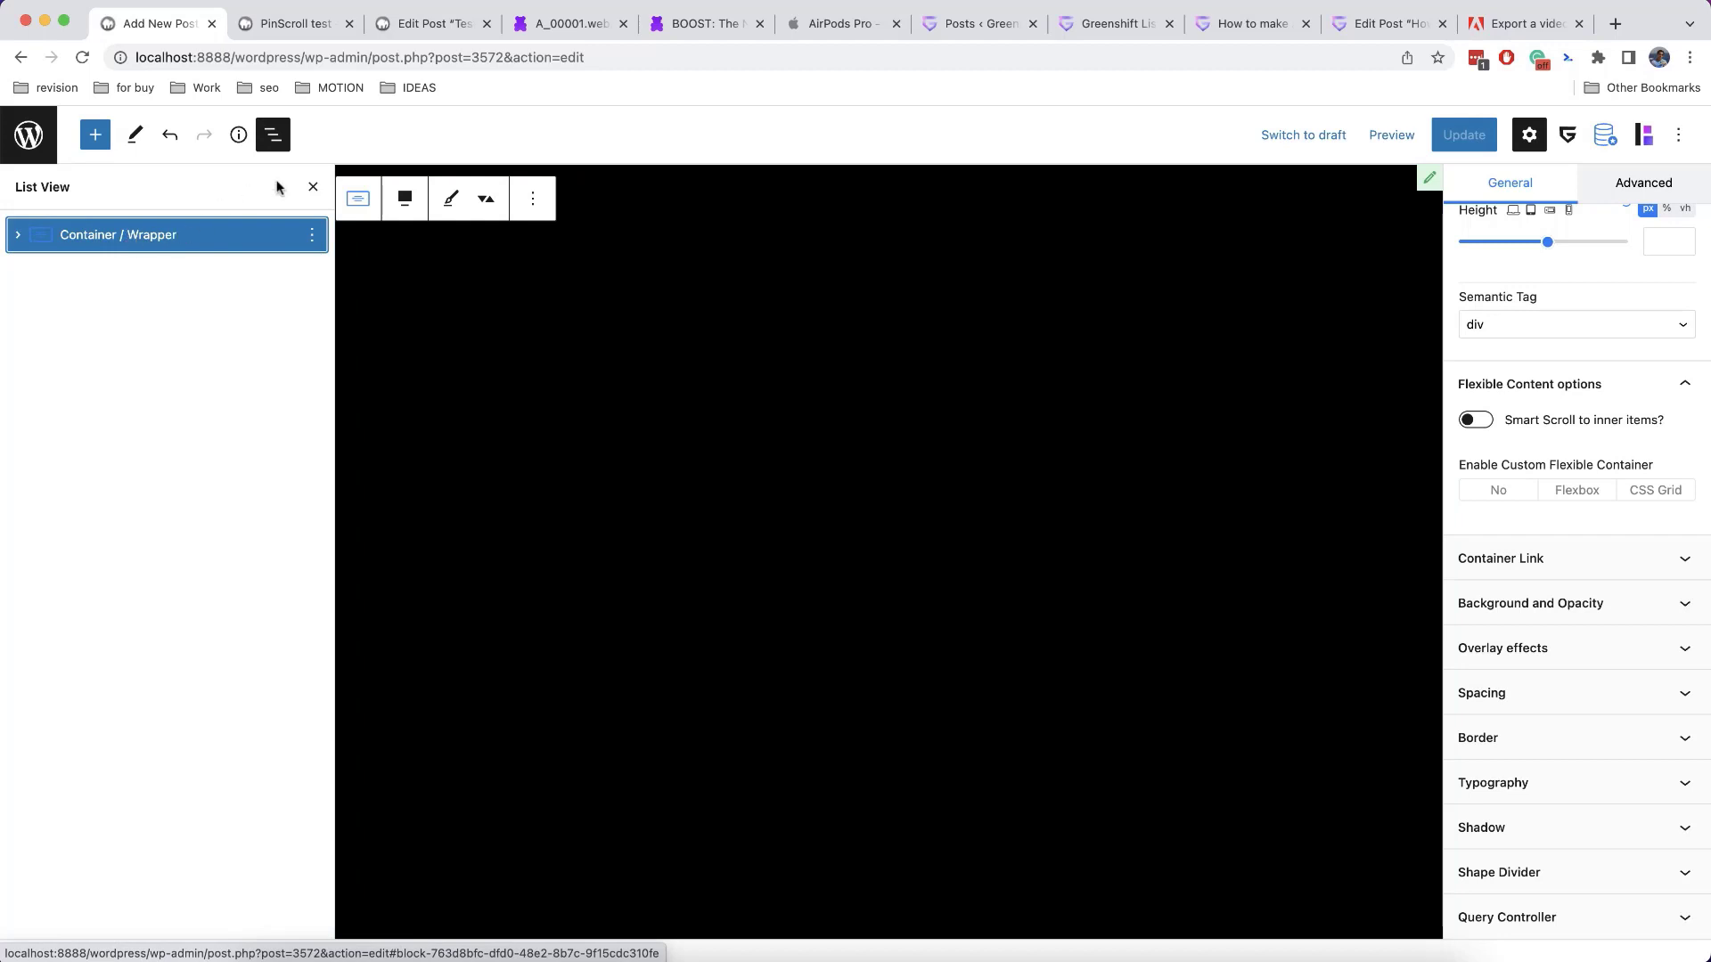
{"action": "left_click", "coordinate": [313, 187]}
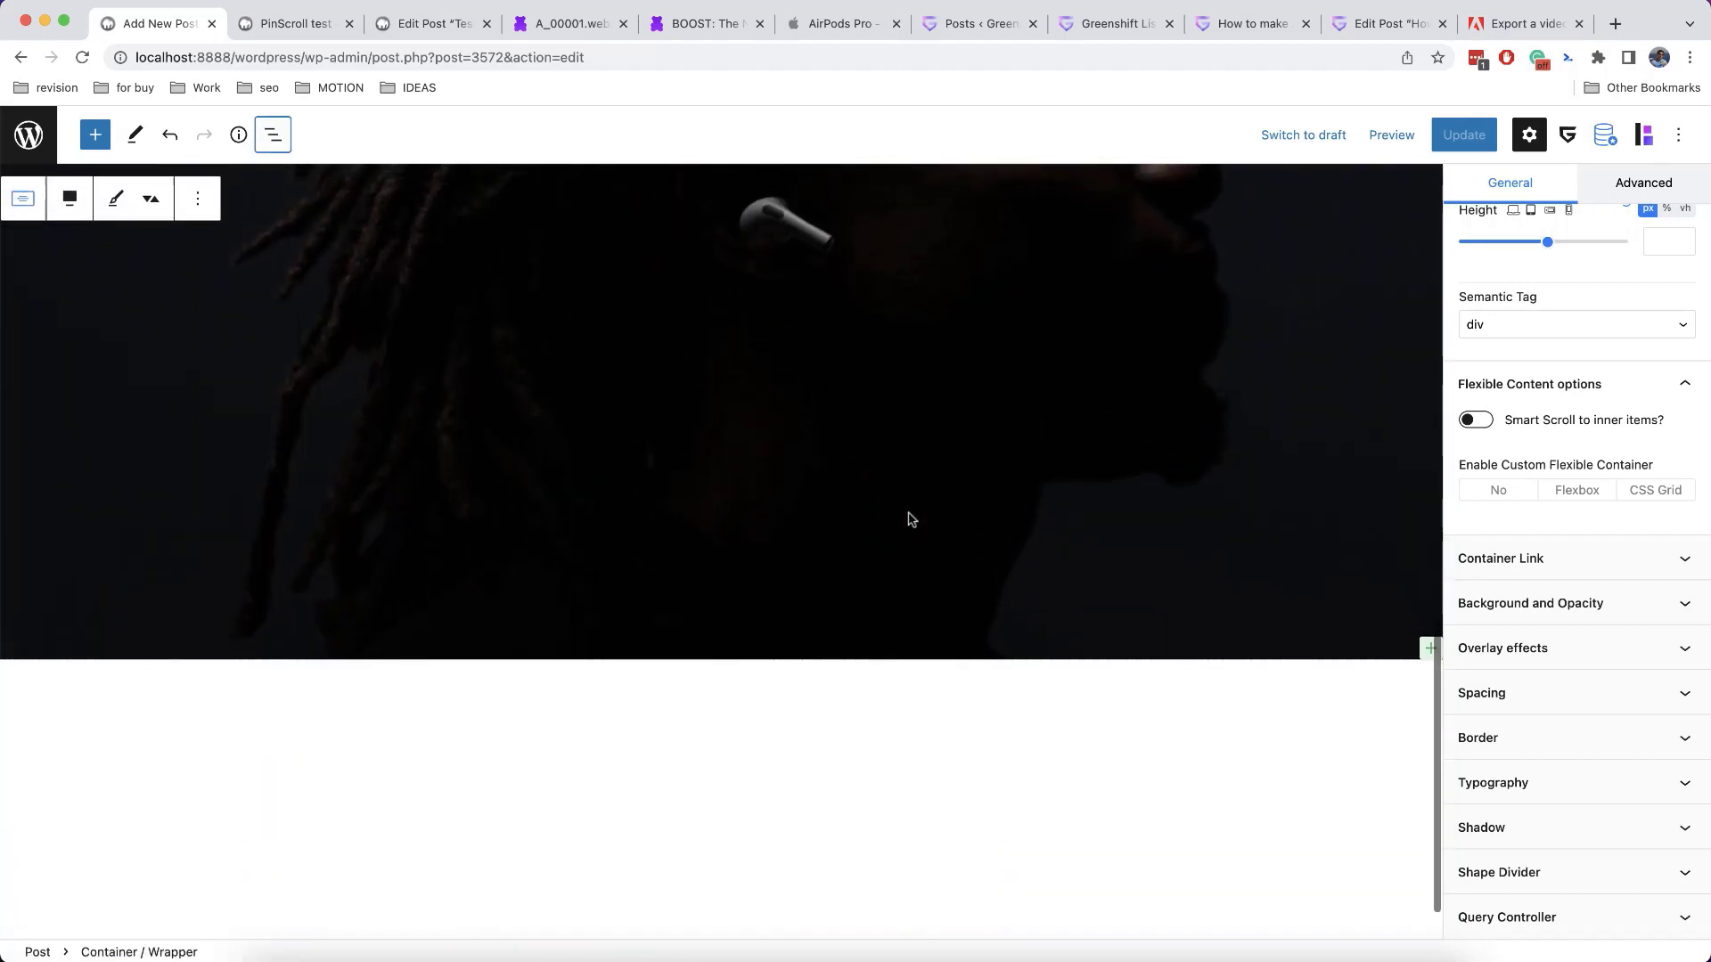
Insert a Pin Scroll block inside the container by searching 'pin'
{"action": "left_click", "coordinate": [1429, 651]}
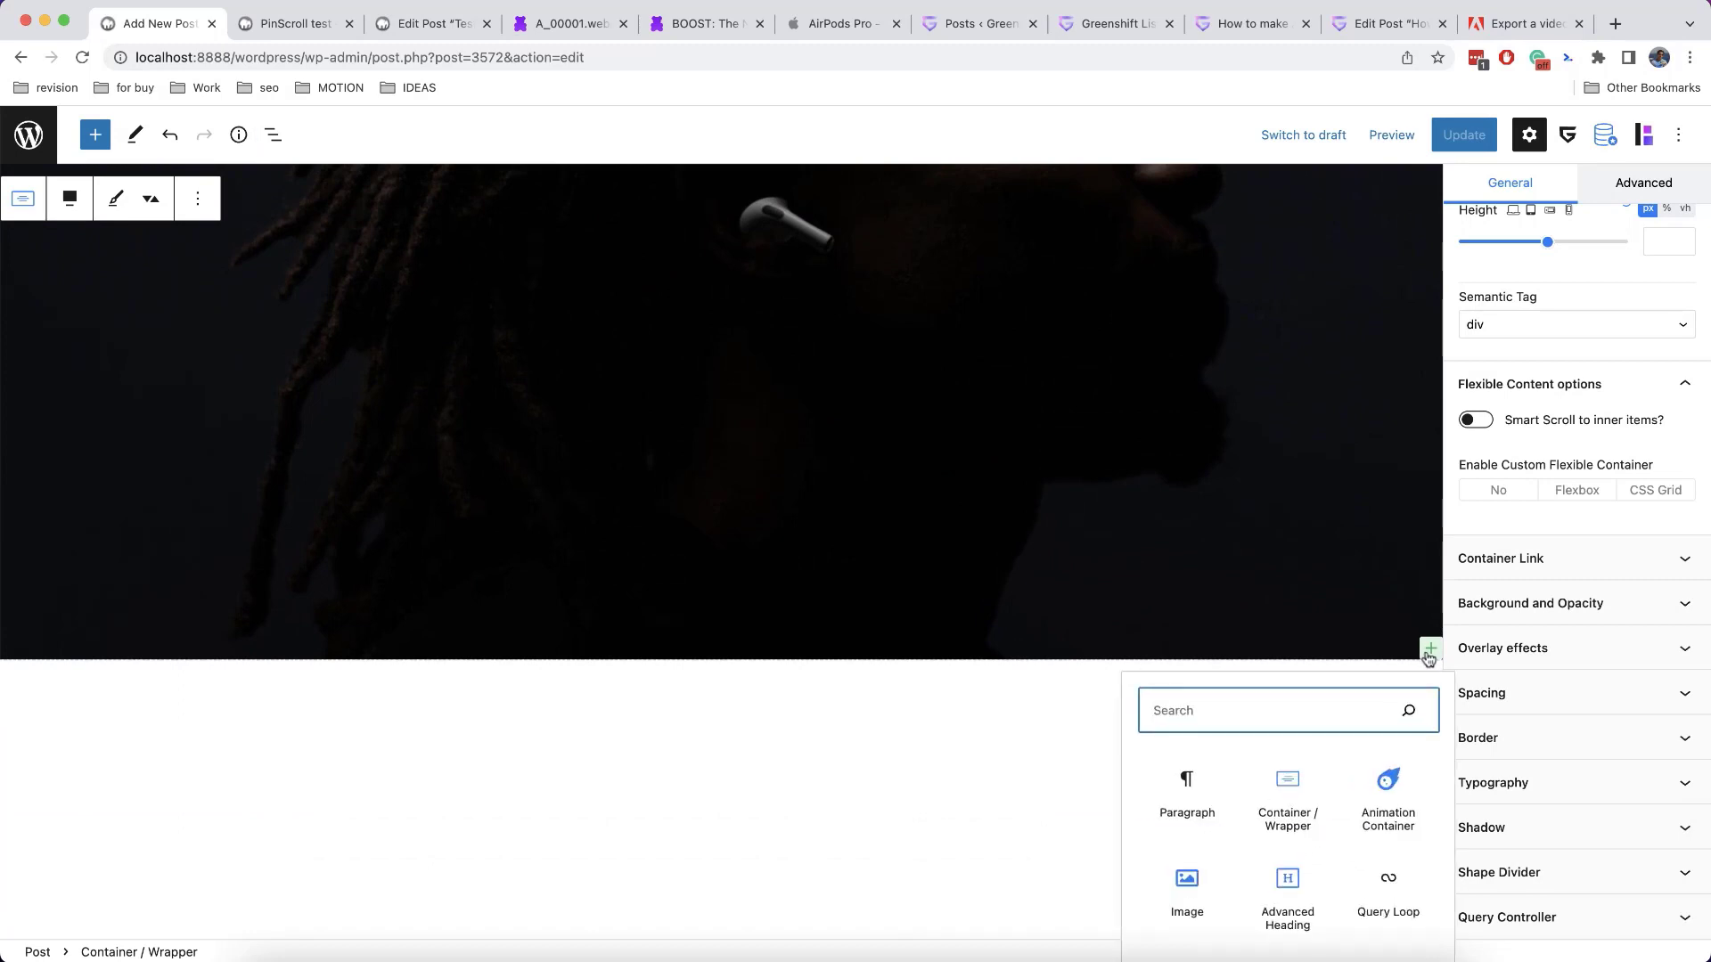
{"action": "type", "text": "pin"}
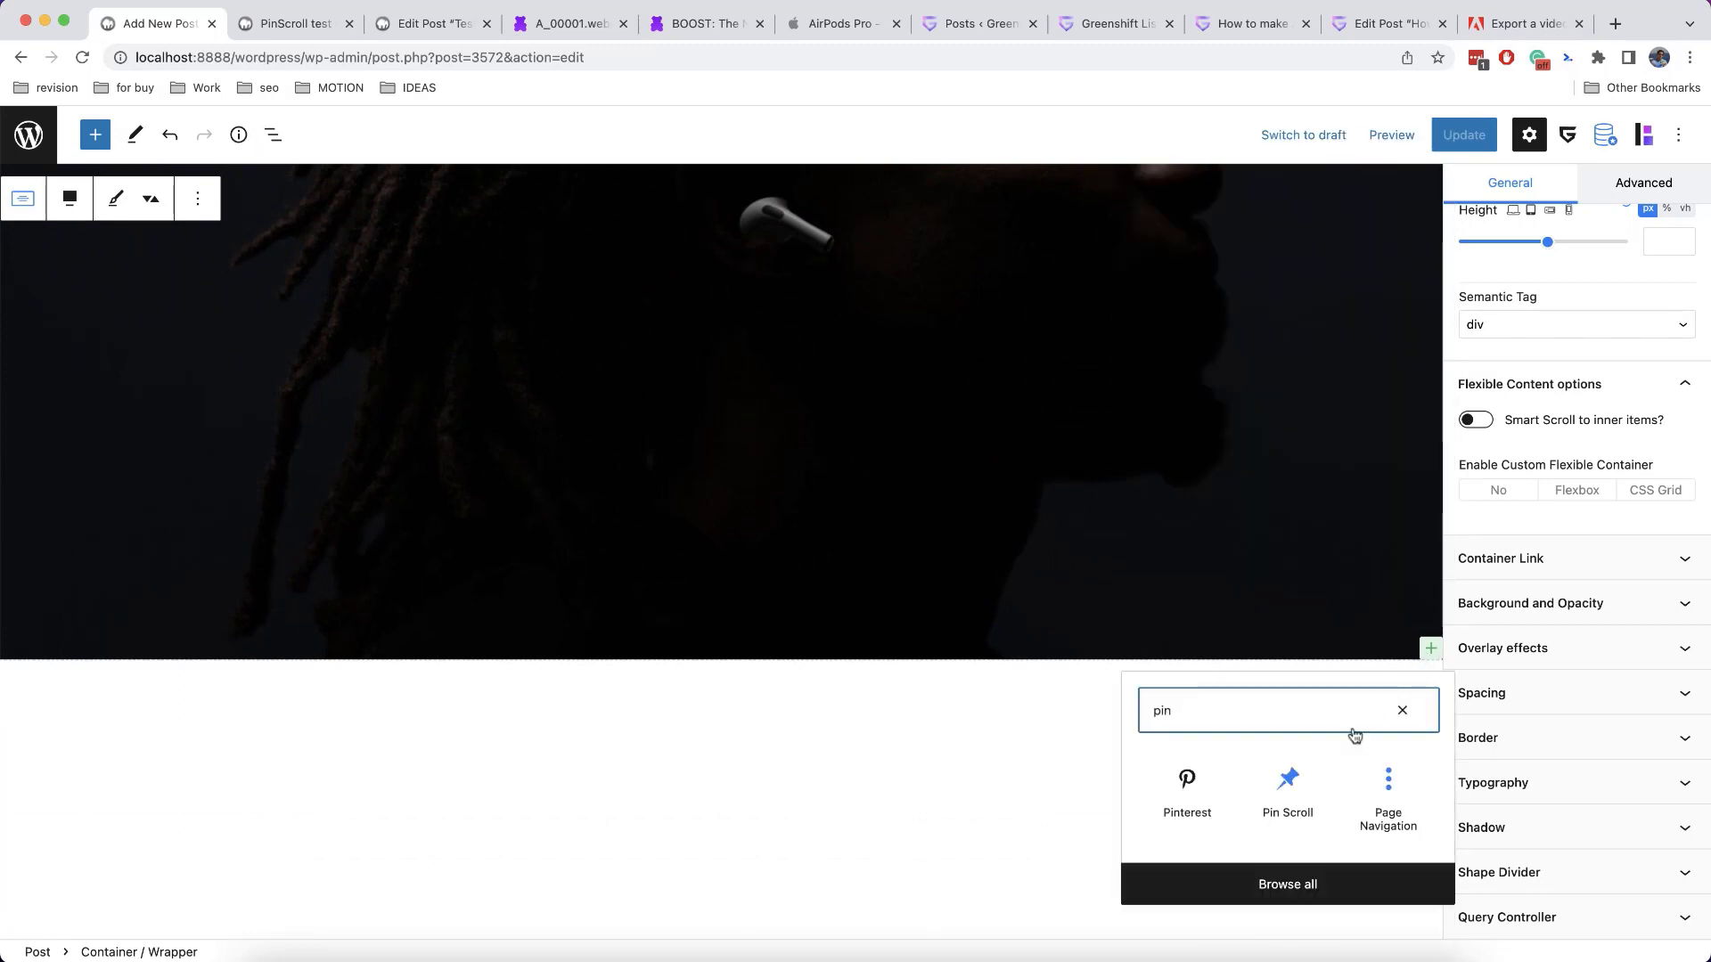
{"action": "left_click", "coordinate": [1287, 780]}
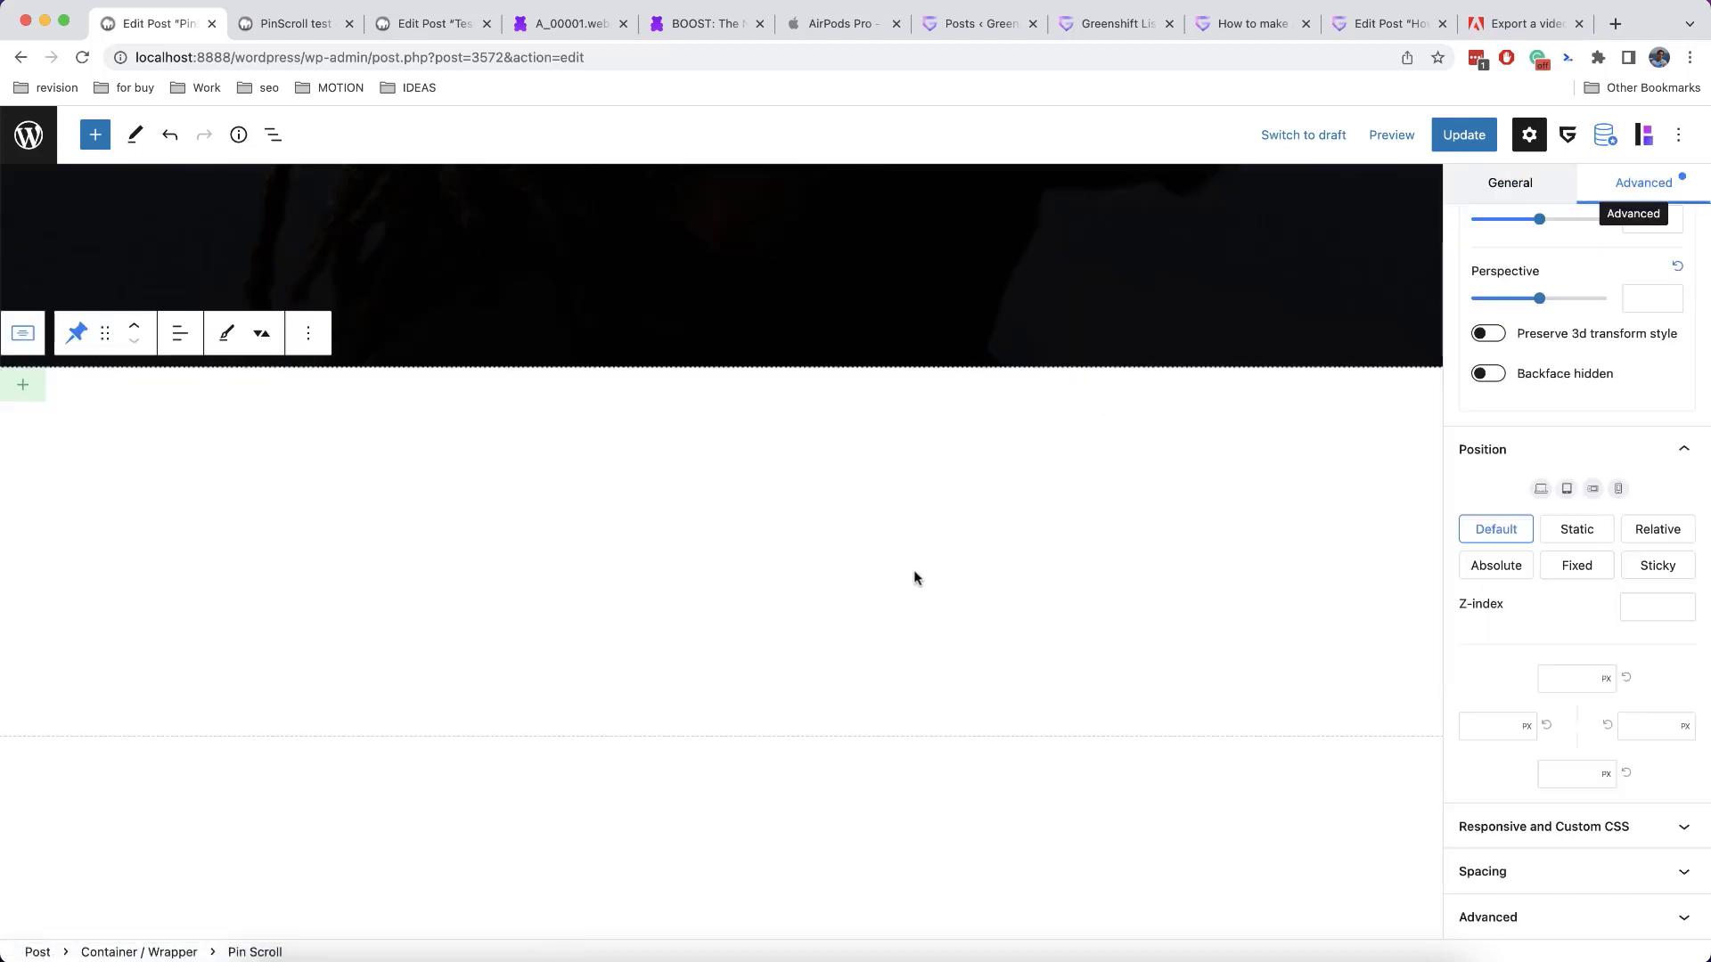
Position the Pin Scroll block absolutely at 50% from the top and 100 px from the left
{"action": "left_click", "coordinate": [1497, 570]}
{"action": "left_click", "coordinate": [1604, 678]}
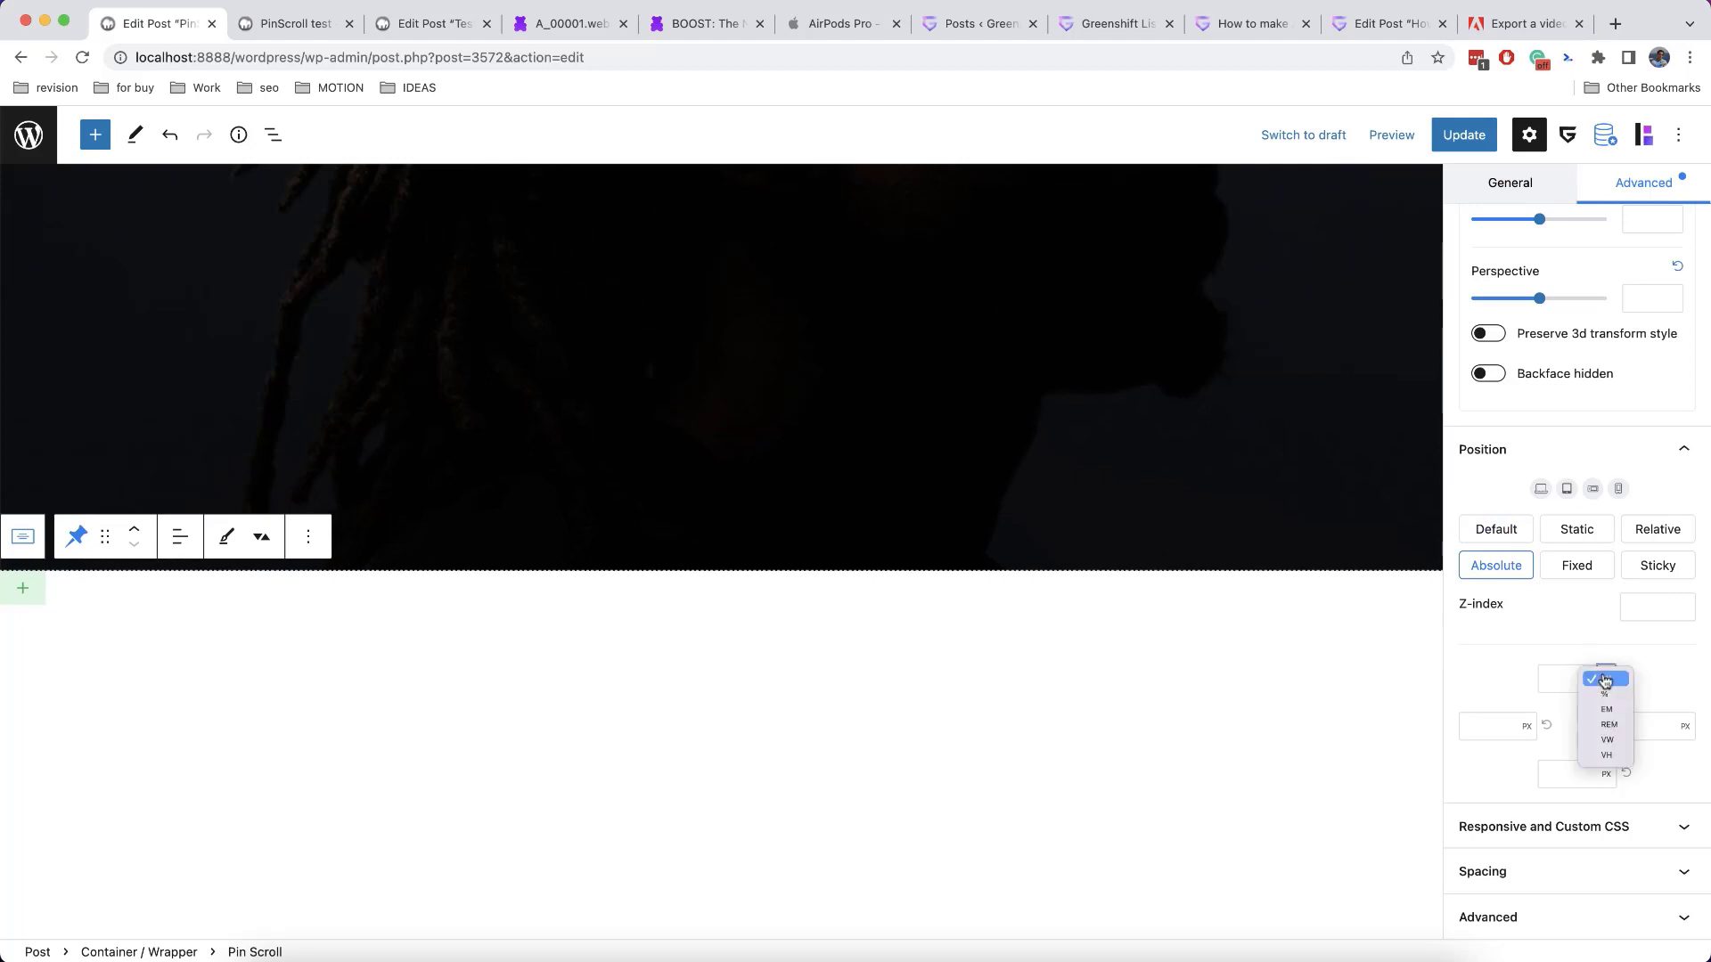
{"action": "left_click", "coordinate": [1605, 694]}
{"action": "left_click", "coordinate": [1568, 681]}
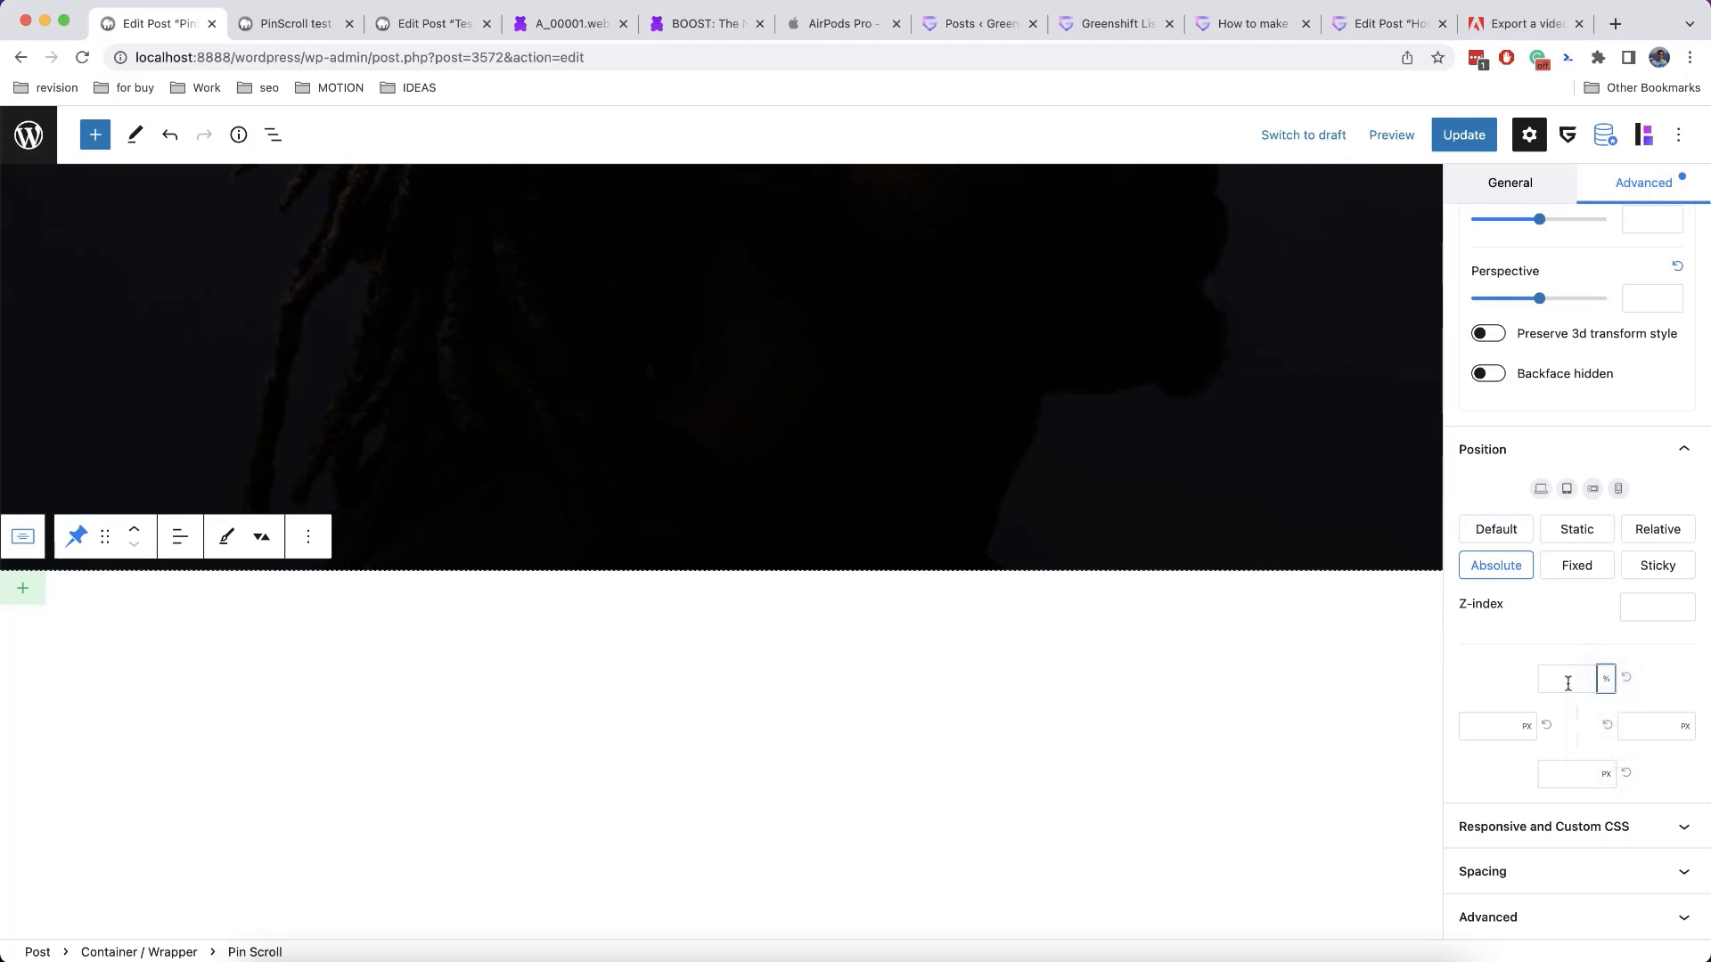
{"action": "type", "text": "50"}
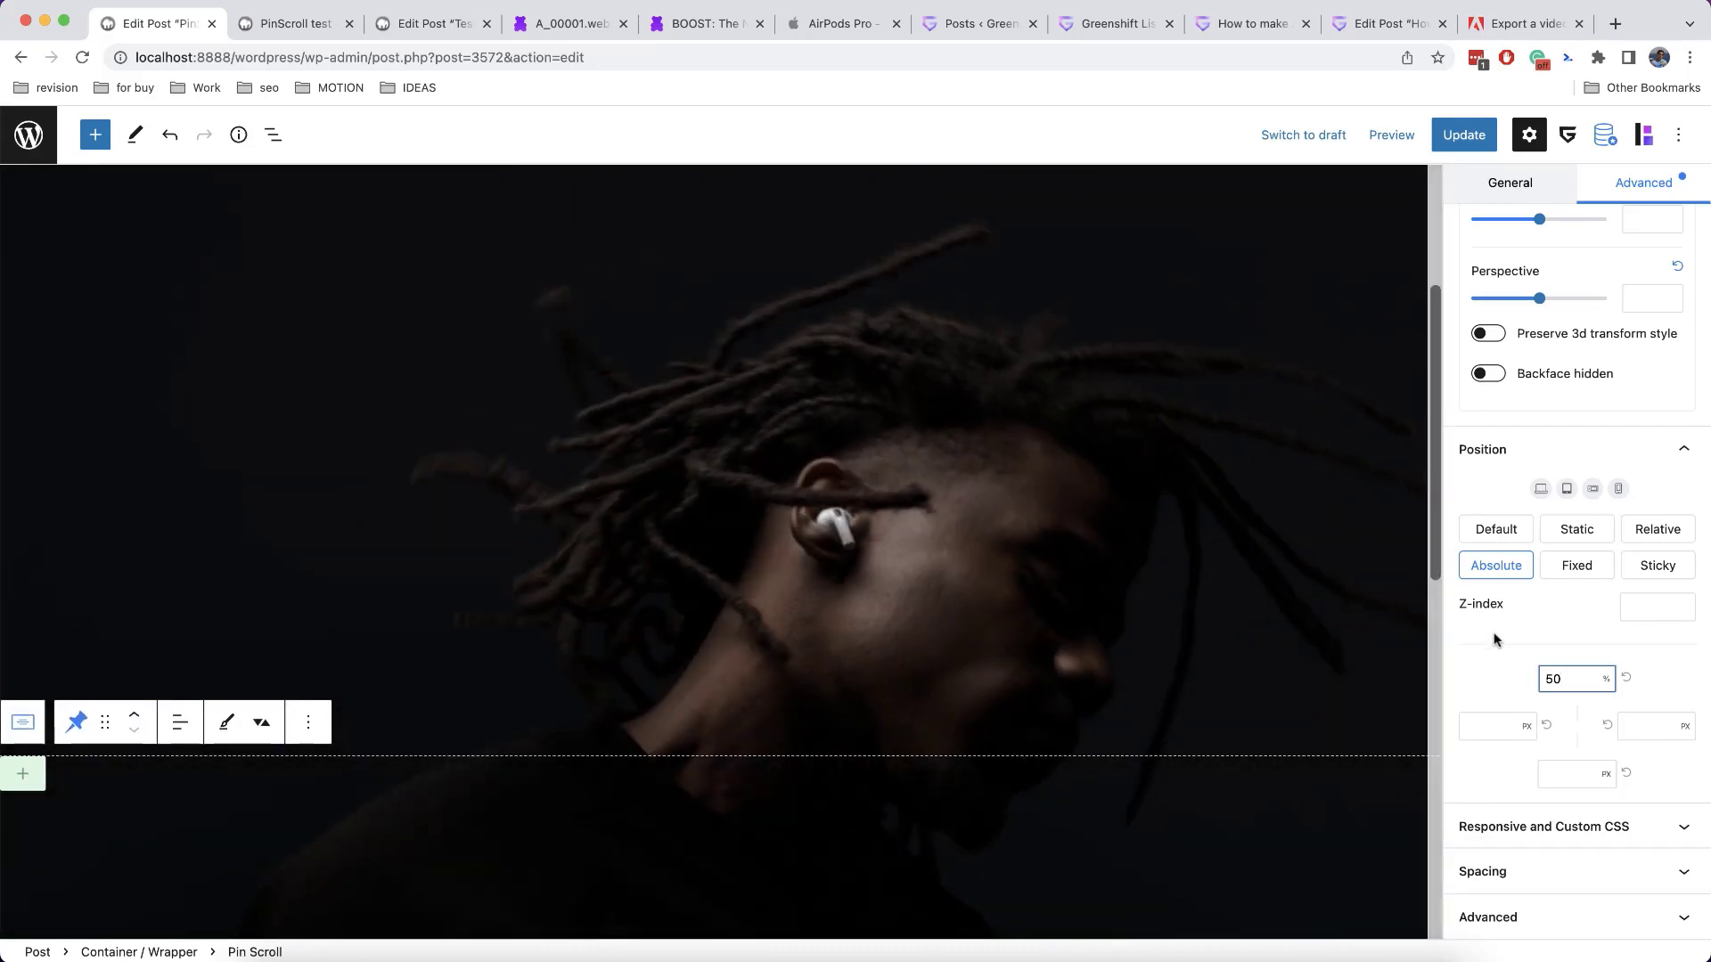
{"action": "left_click", "coordinate": [1495, 639]}
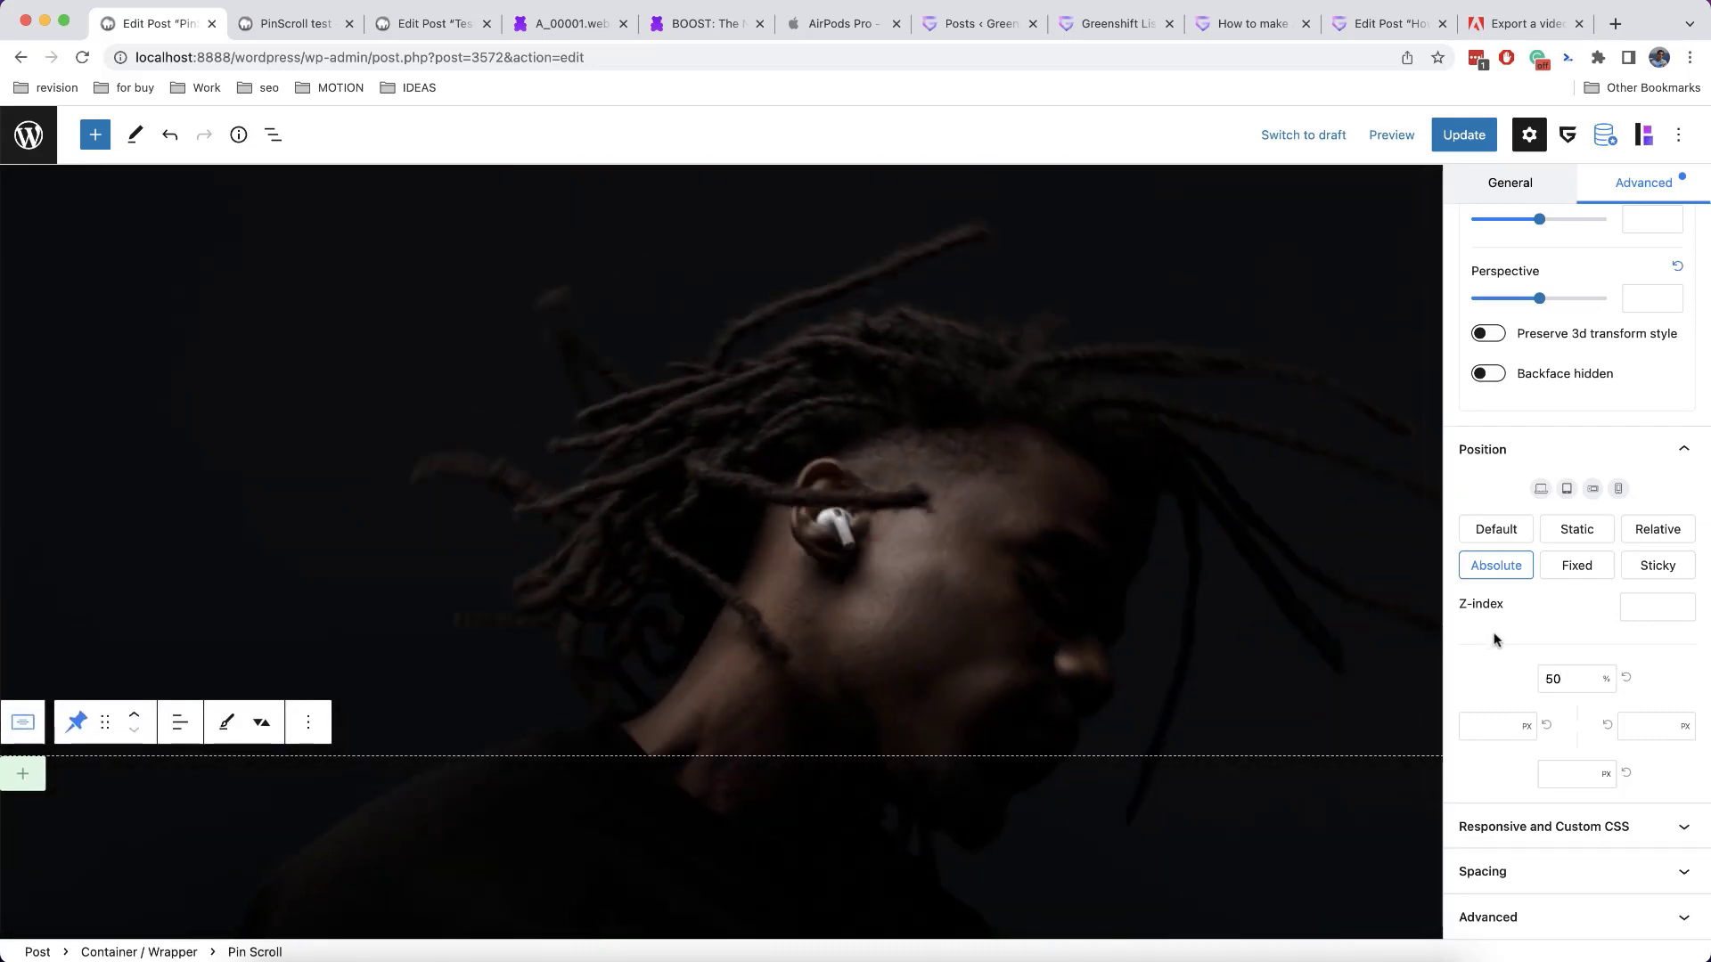
{"action": "left_click", "coordinate": [1490, 719]}
{"action": "type", "text": "100"}
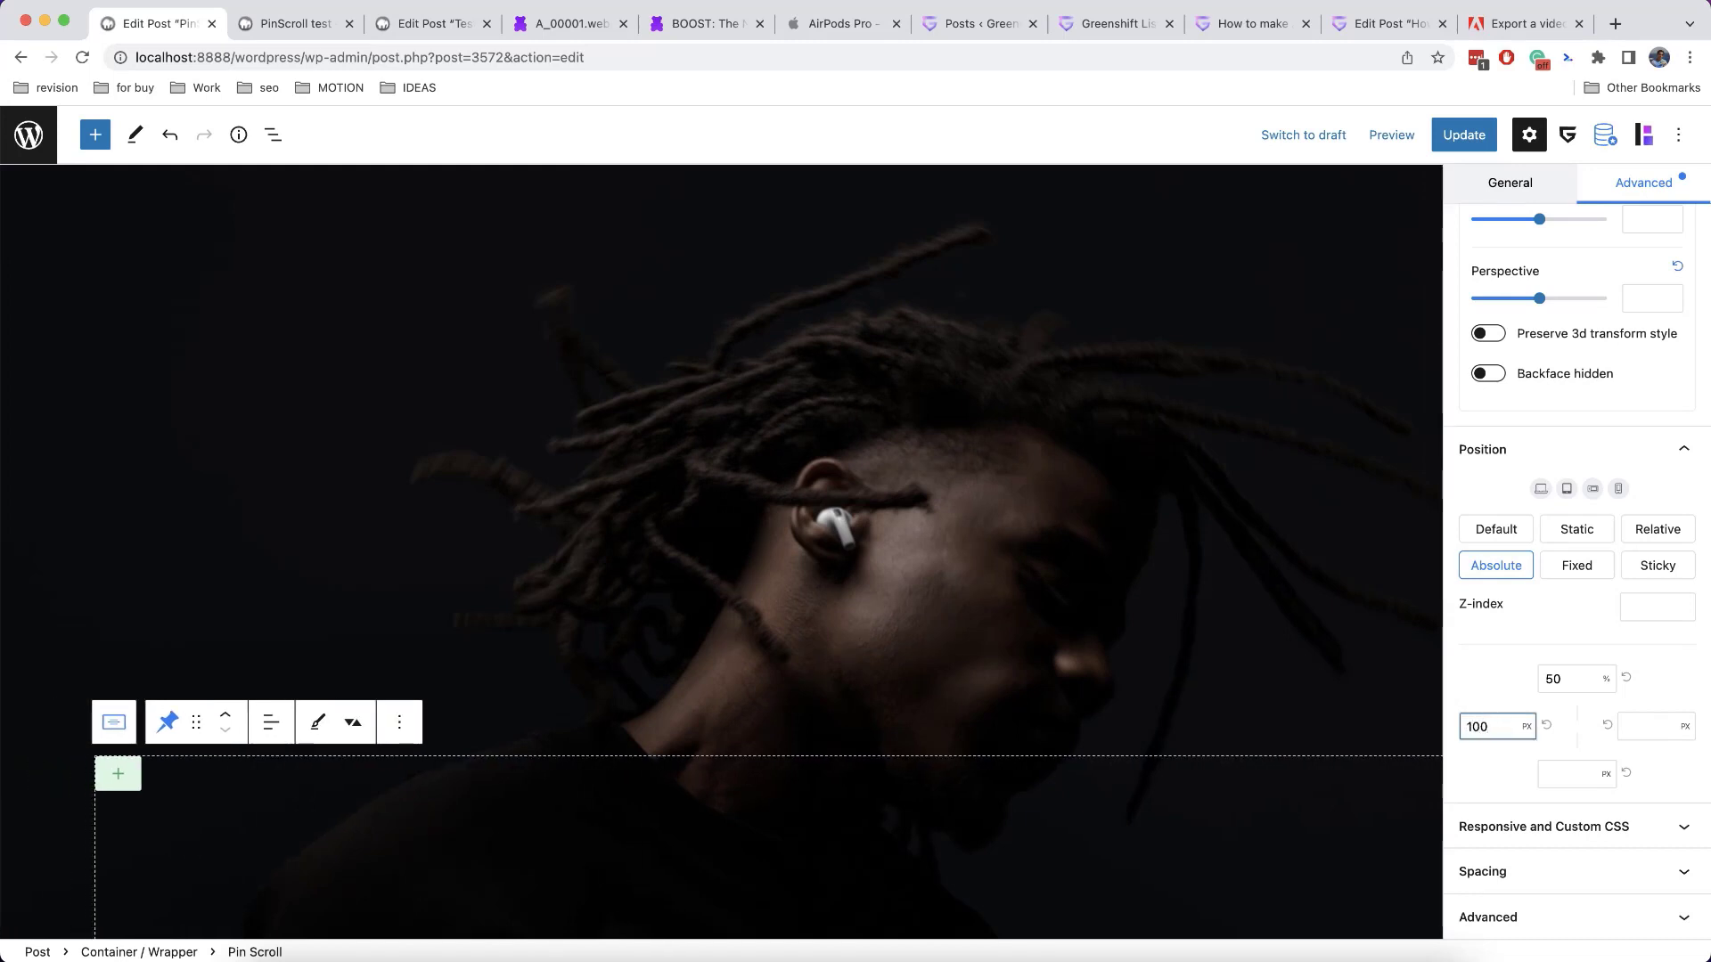
Set the Pin Scroll trigger to run from top 50% to +=350
{"action": "scroll", "coordinate": [1559, 624], "scroll_direction": "up", "scroll_amount": 10}
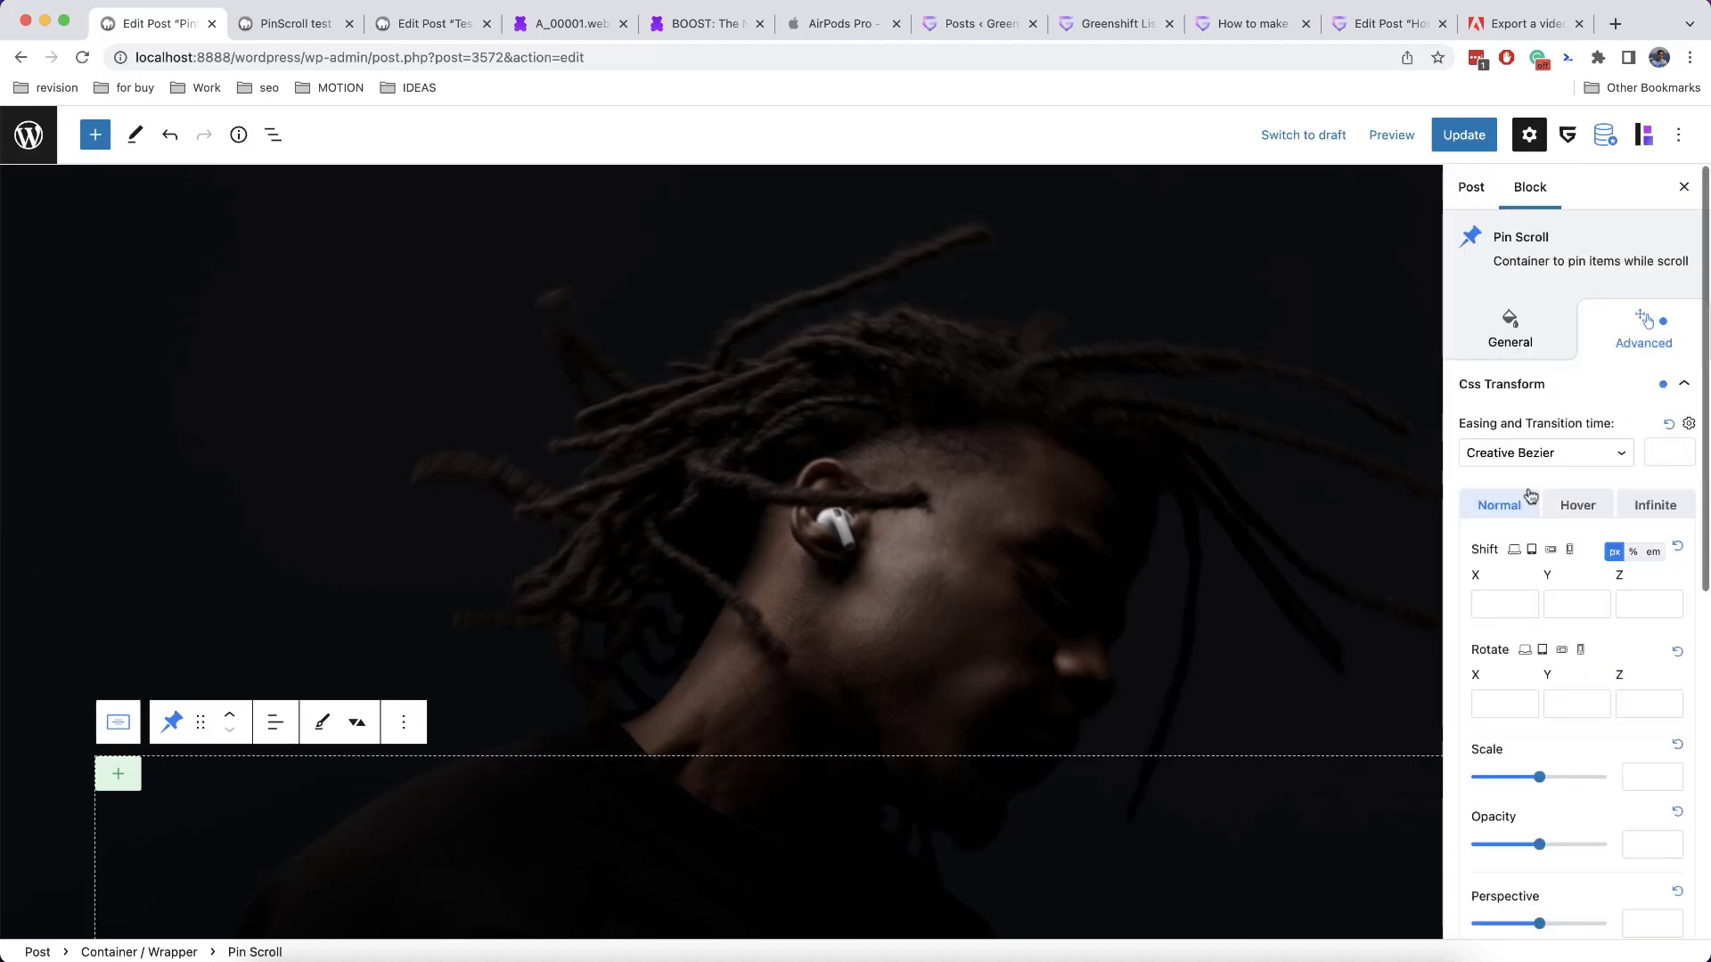
{"action": "left_click", "coordinate": [1523, 354]}
{"action": "scroll", "coordinate": [1585, 486], "scroll_direction": "down", "scroll_amount": 3}
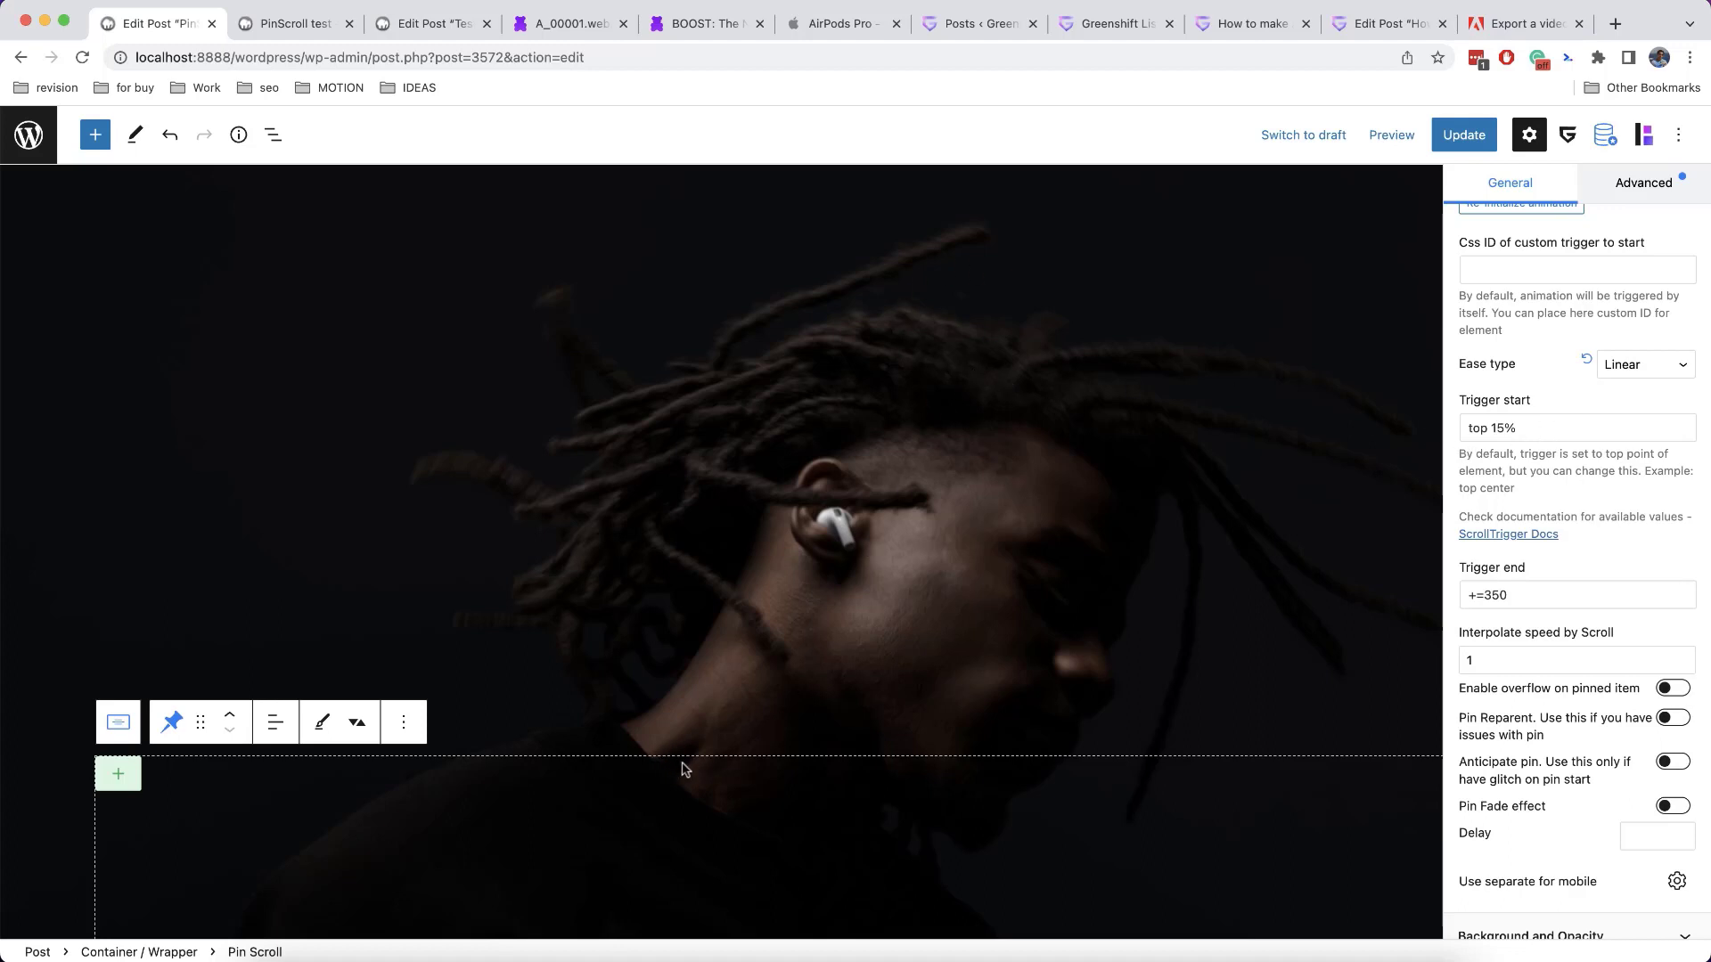
{"action": "left_click", "coordinate": [1502, 430]}
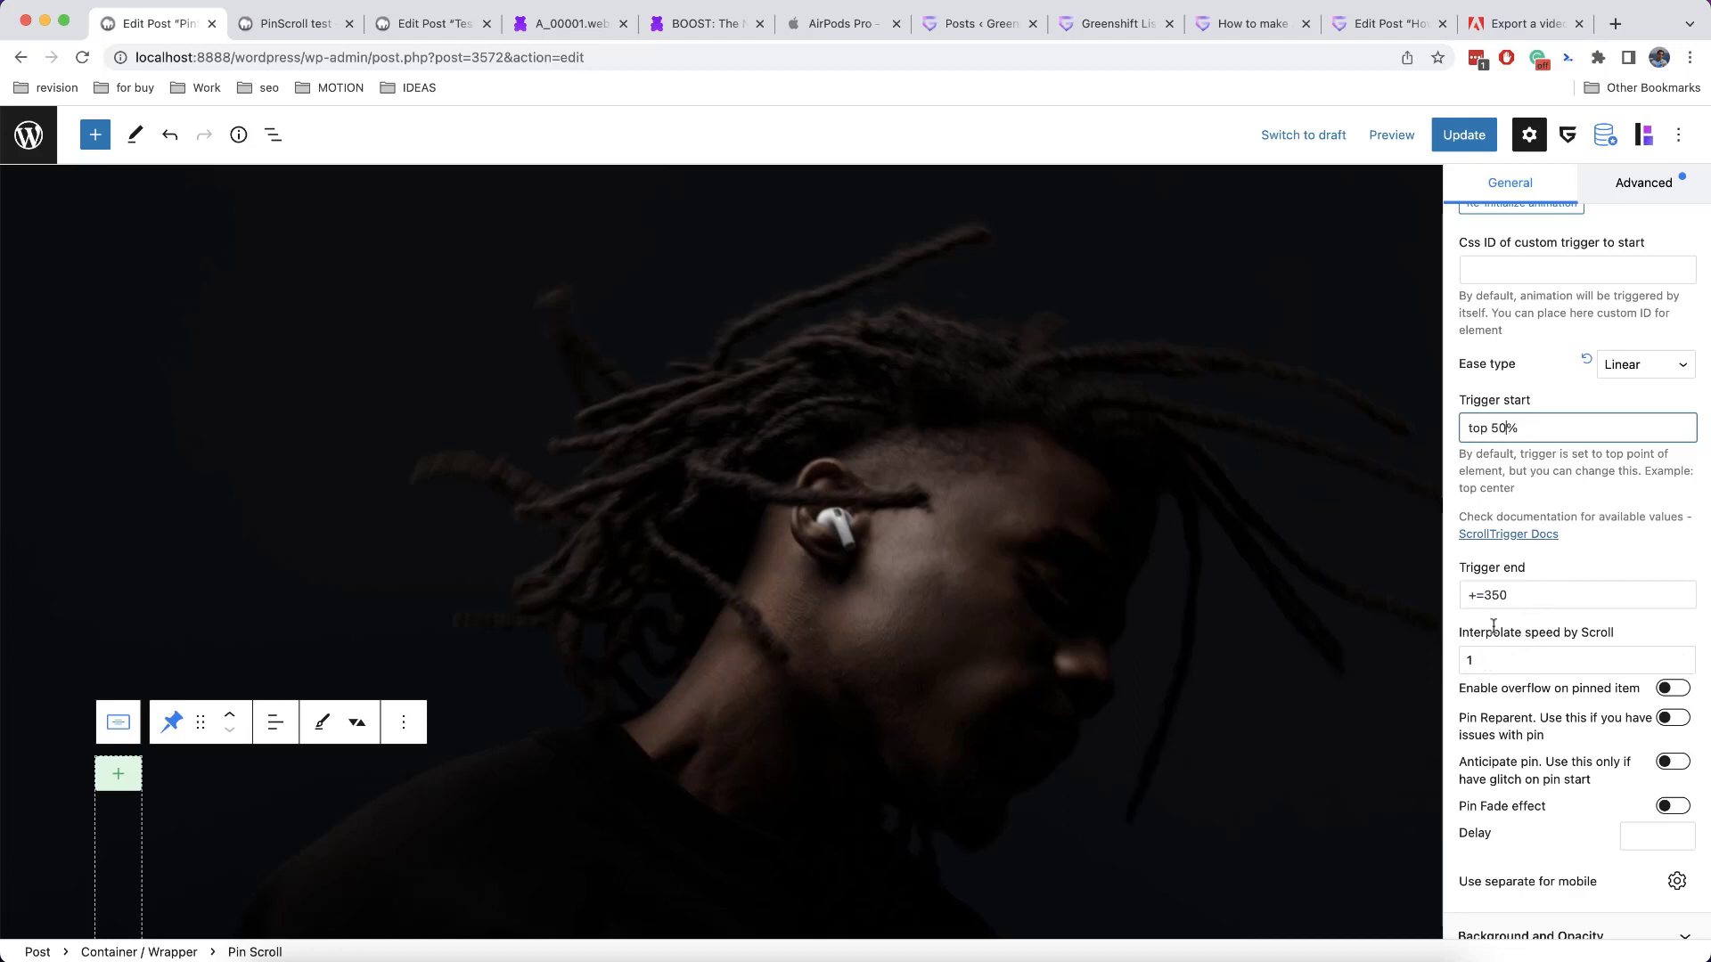
Save the post and give the Pin Scroll block a custom 400 px width
{"action": "key", "text": "ctrl+s"}
{"action": "scroll", "coordinate": [588, 723], "scroll_direction": "down", "scroll_amount": 2}
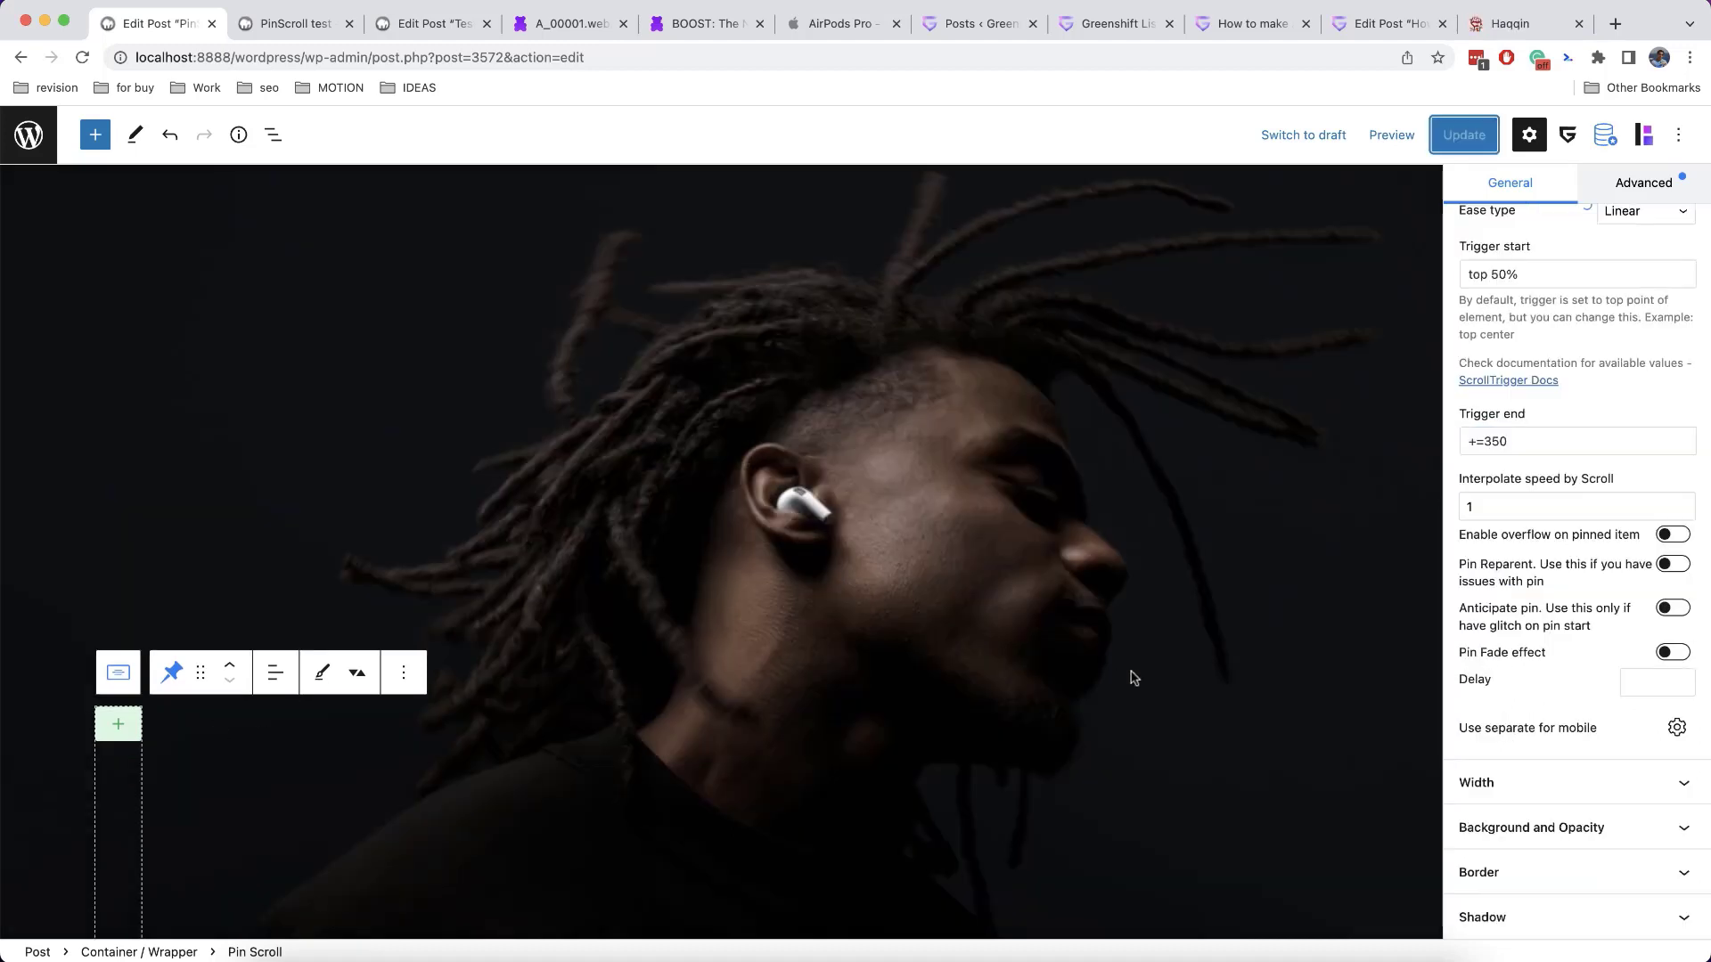
{"action": "left_click", "coordinate": [1515, 789]}
{"action": "scroll", "coordinate": [1514, 793], "scroll_direction": "down", "scroll_amount": 1}
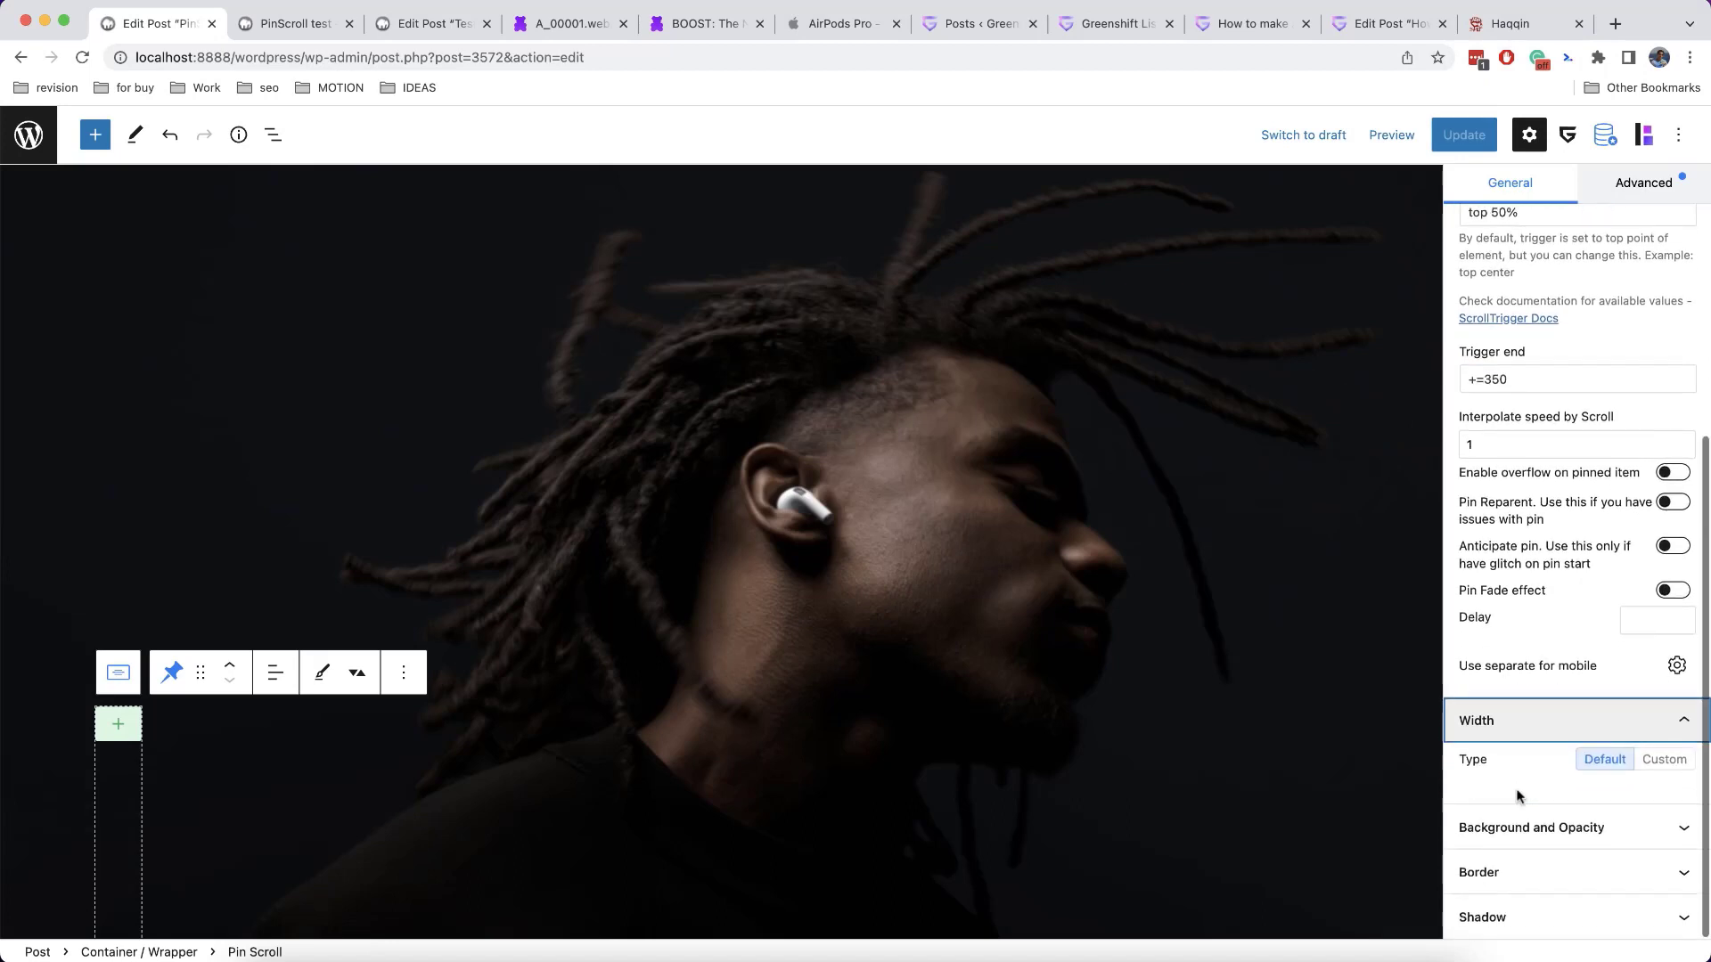
{"action": "left_click", "coordinate": [1652, 760]}
{"action": "scroll", "coordinate": [1648, 757], "scroll_direction": "down", "scroll_amount": 1}
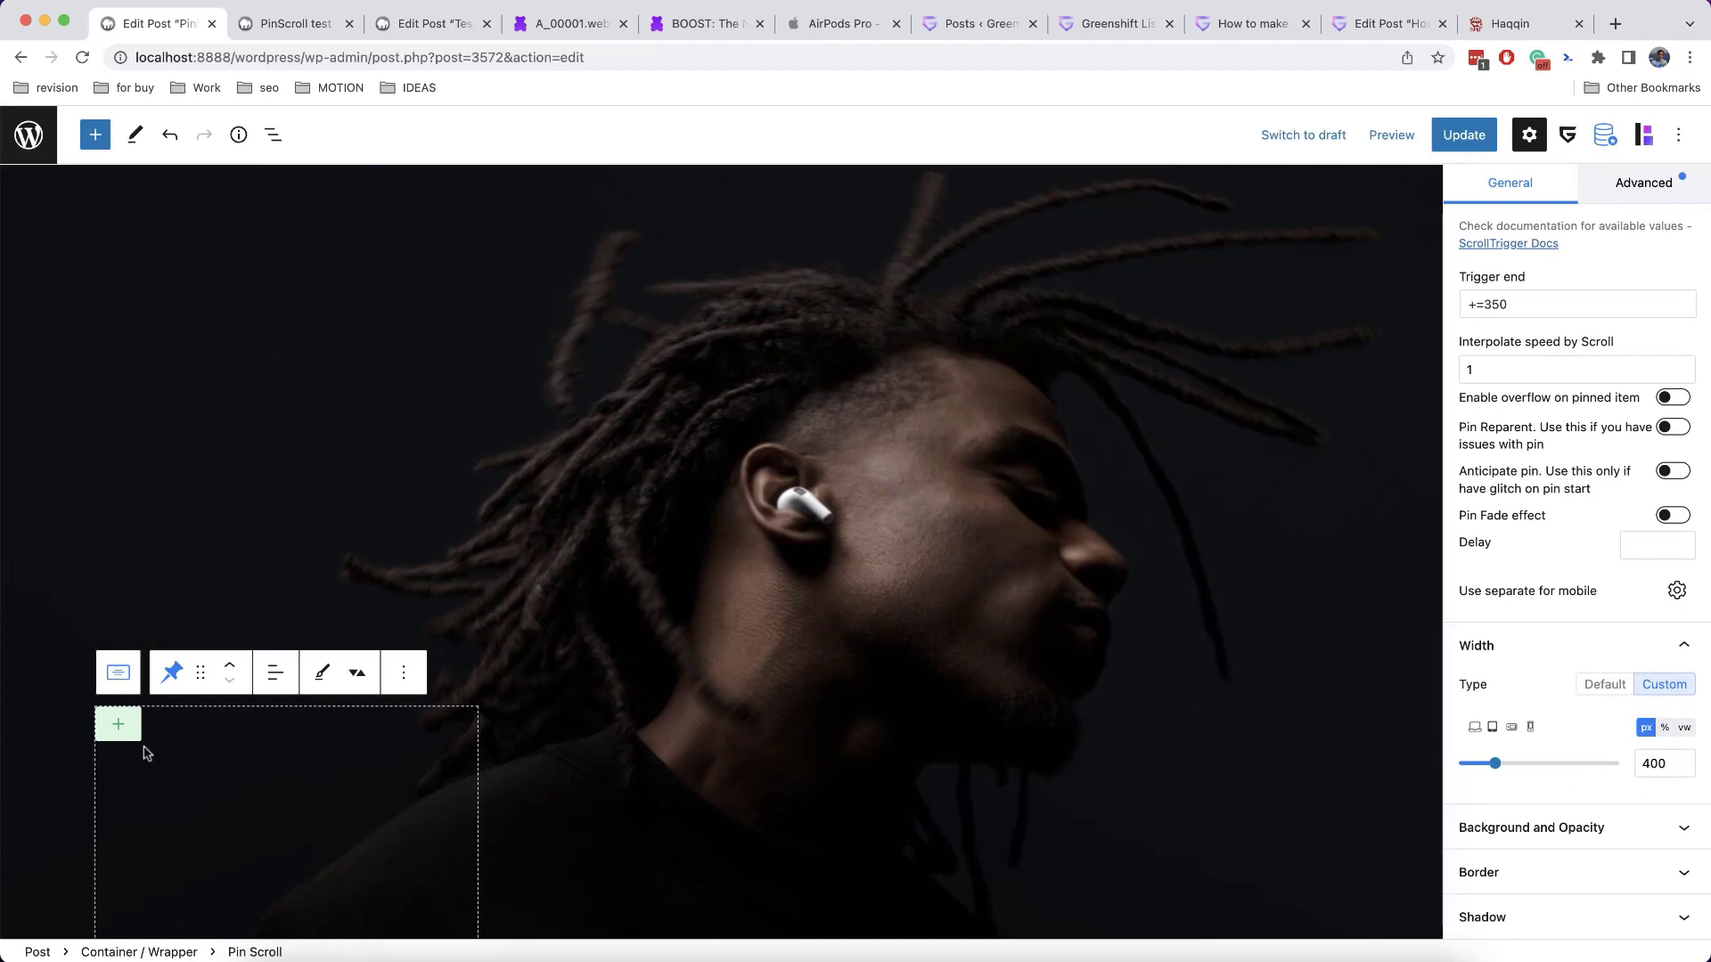
Add an Advanced Text block inside Pin Scroll and set its colour to #FFFFFF
{"action": "left_click", "coordinate": [118, 727]}
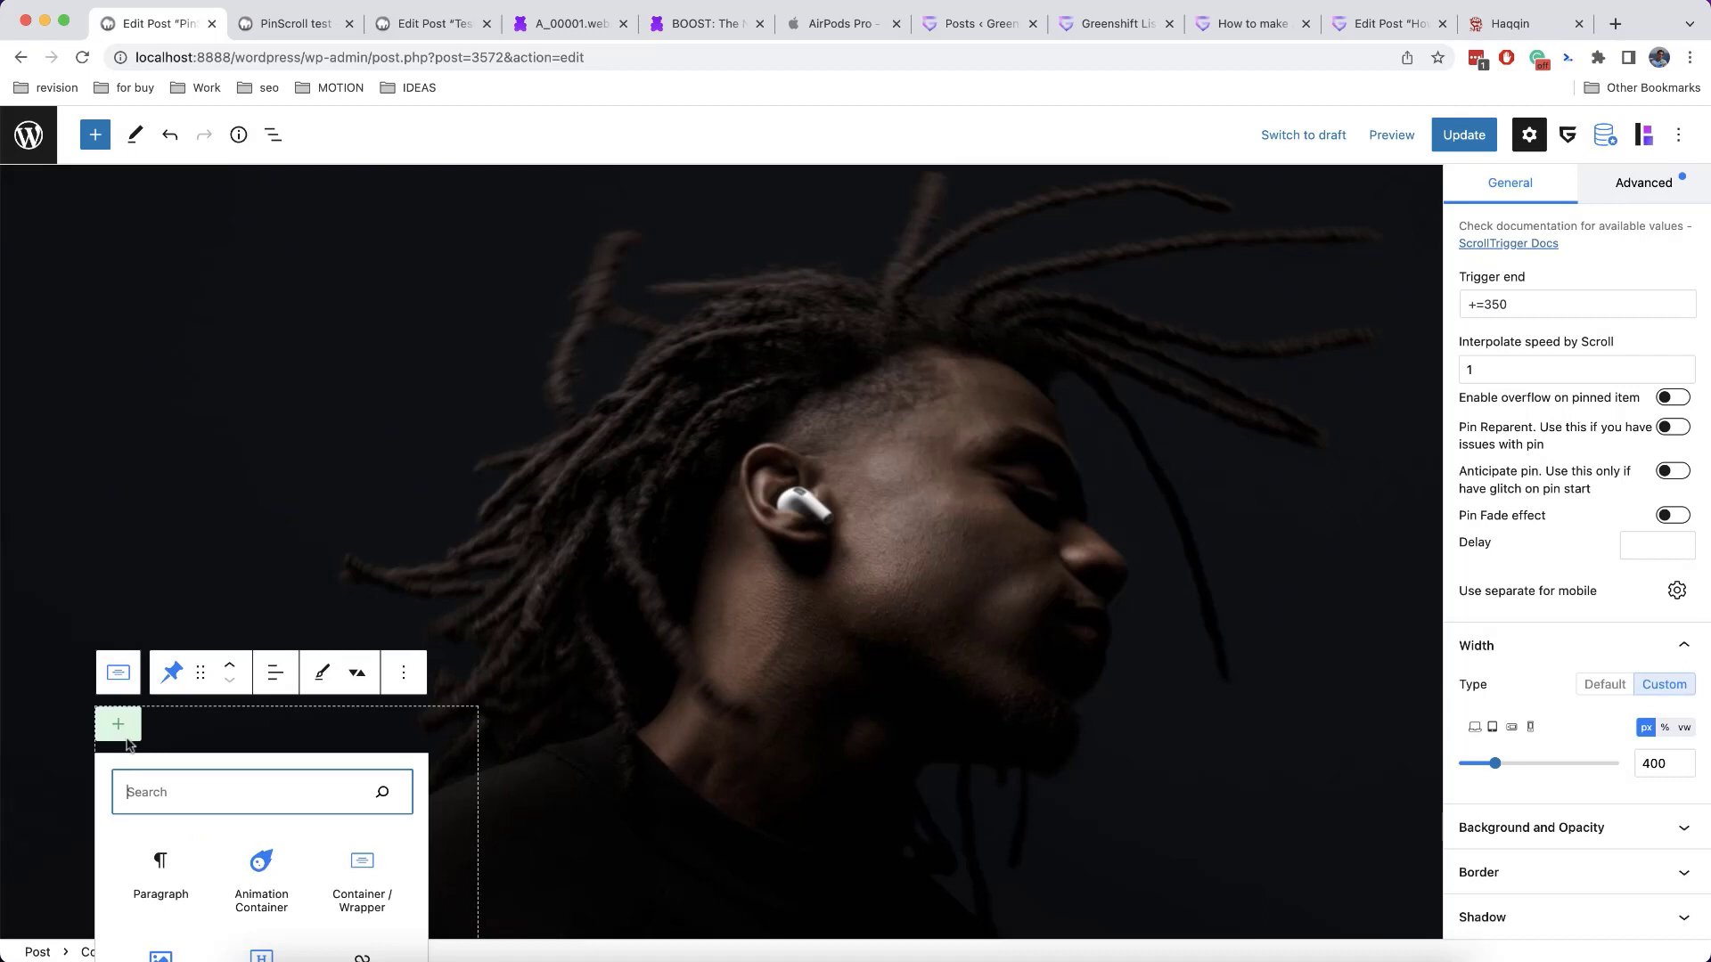
{"action": "type", "text": "adv"}
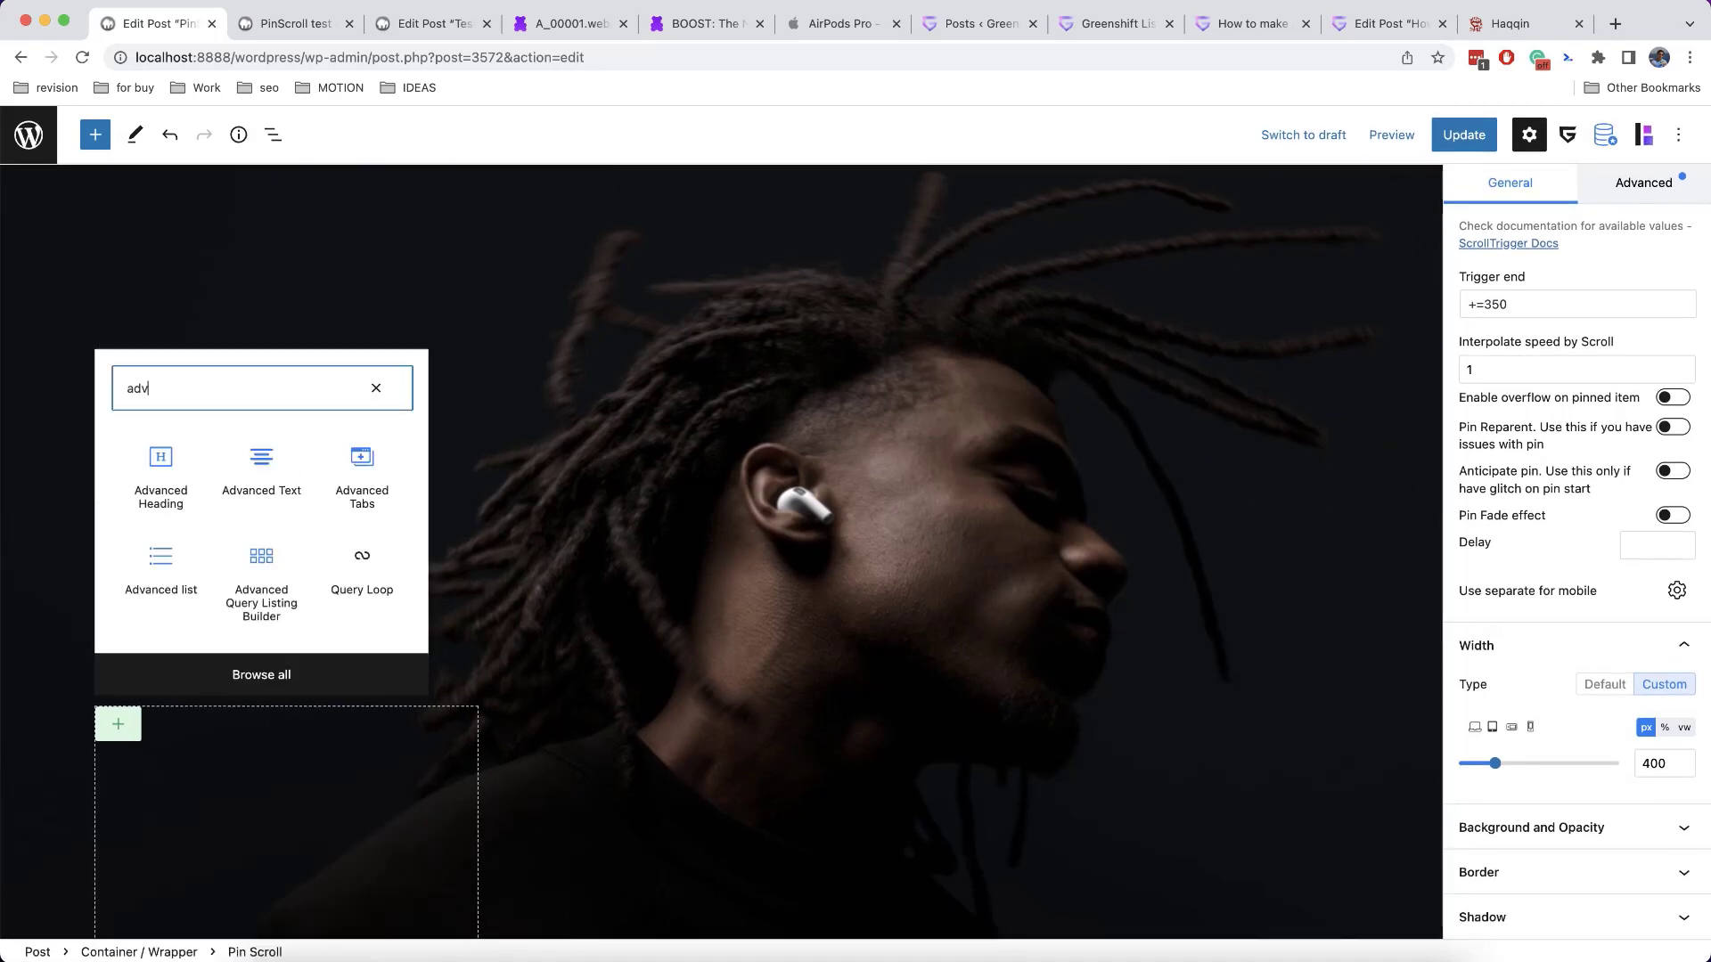
{"action": "type", "text": "a"}
{"action": "left_click", "coordinate": [258, 468]}
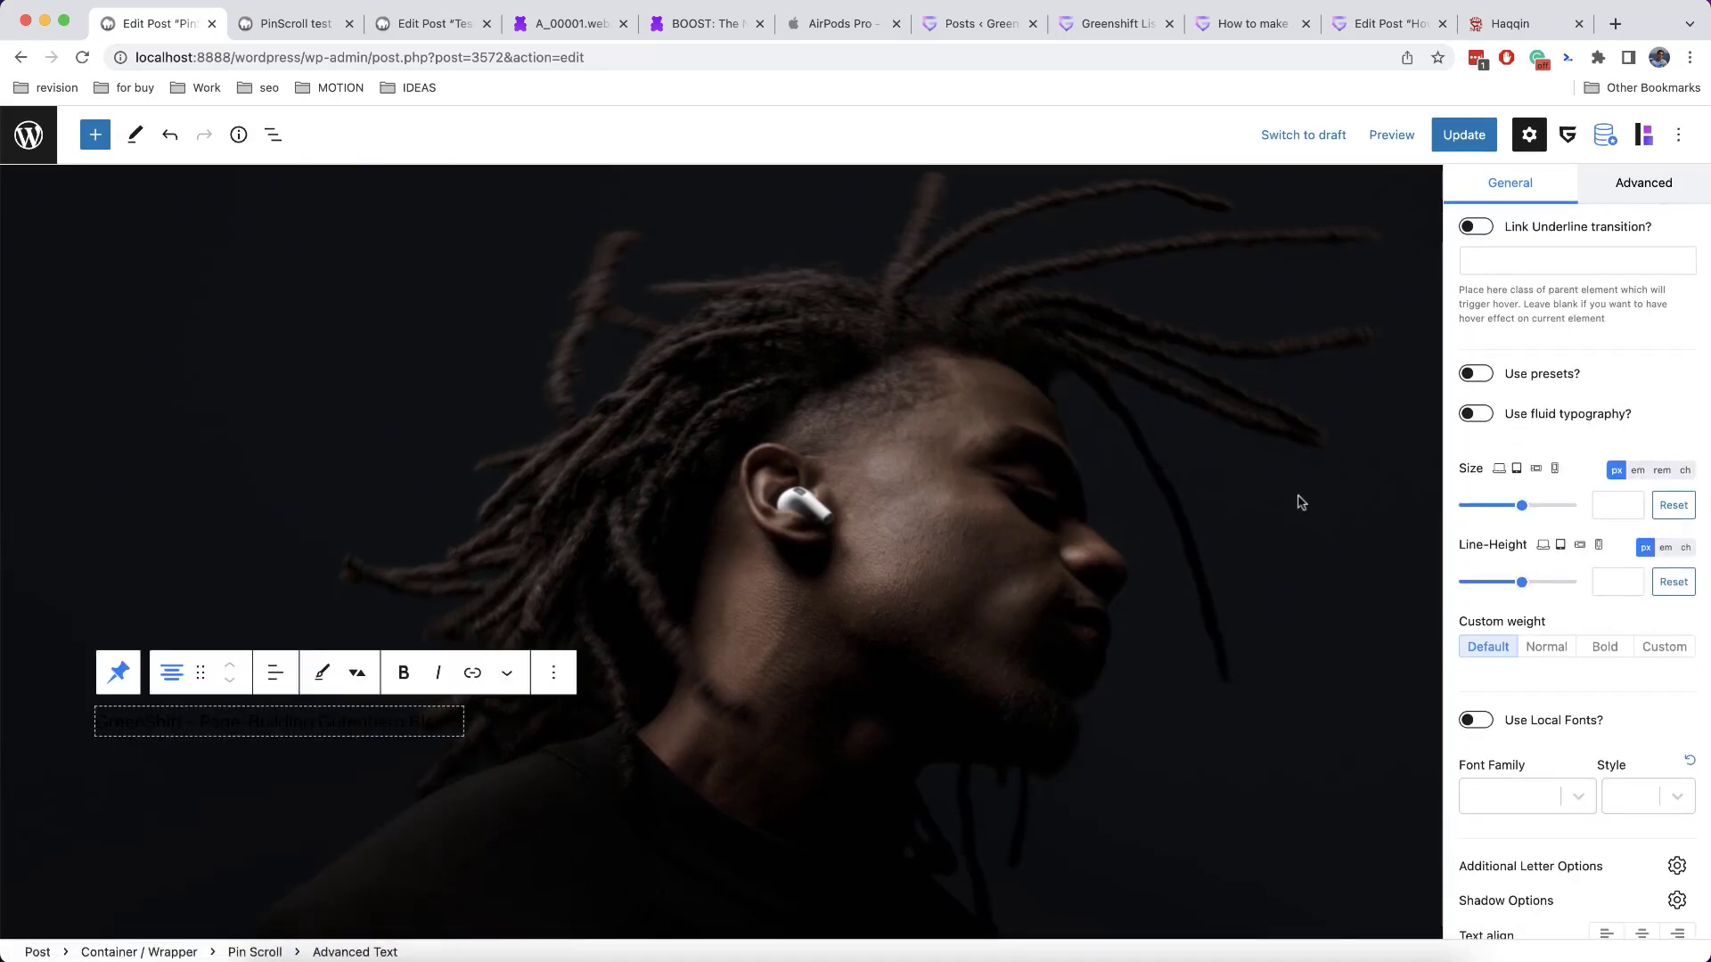
{"action": "scroll", "coordinate": [1607, 619], "scroll_direction": "up", "scroll_amount": 6}
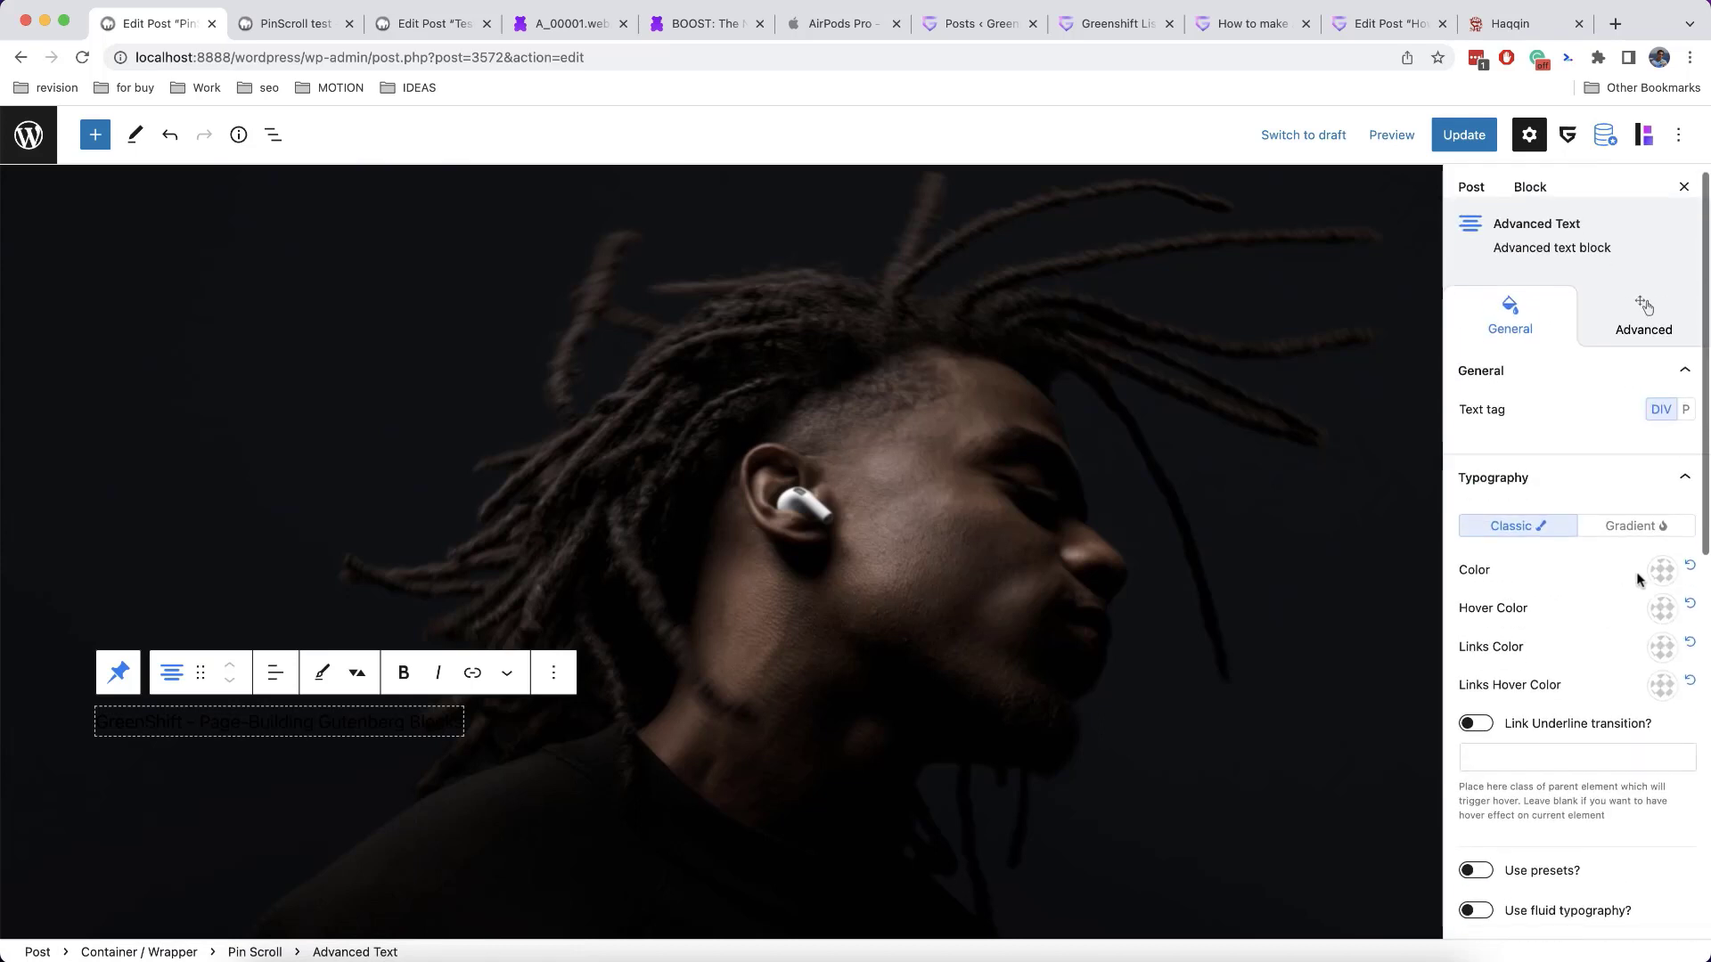
{"action": "left_click", "coordinate": [1662, 571]}
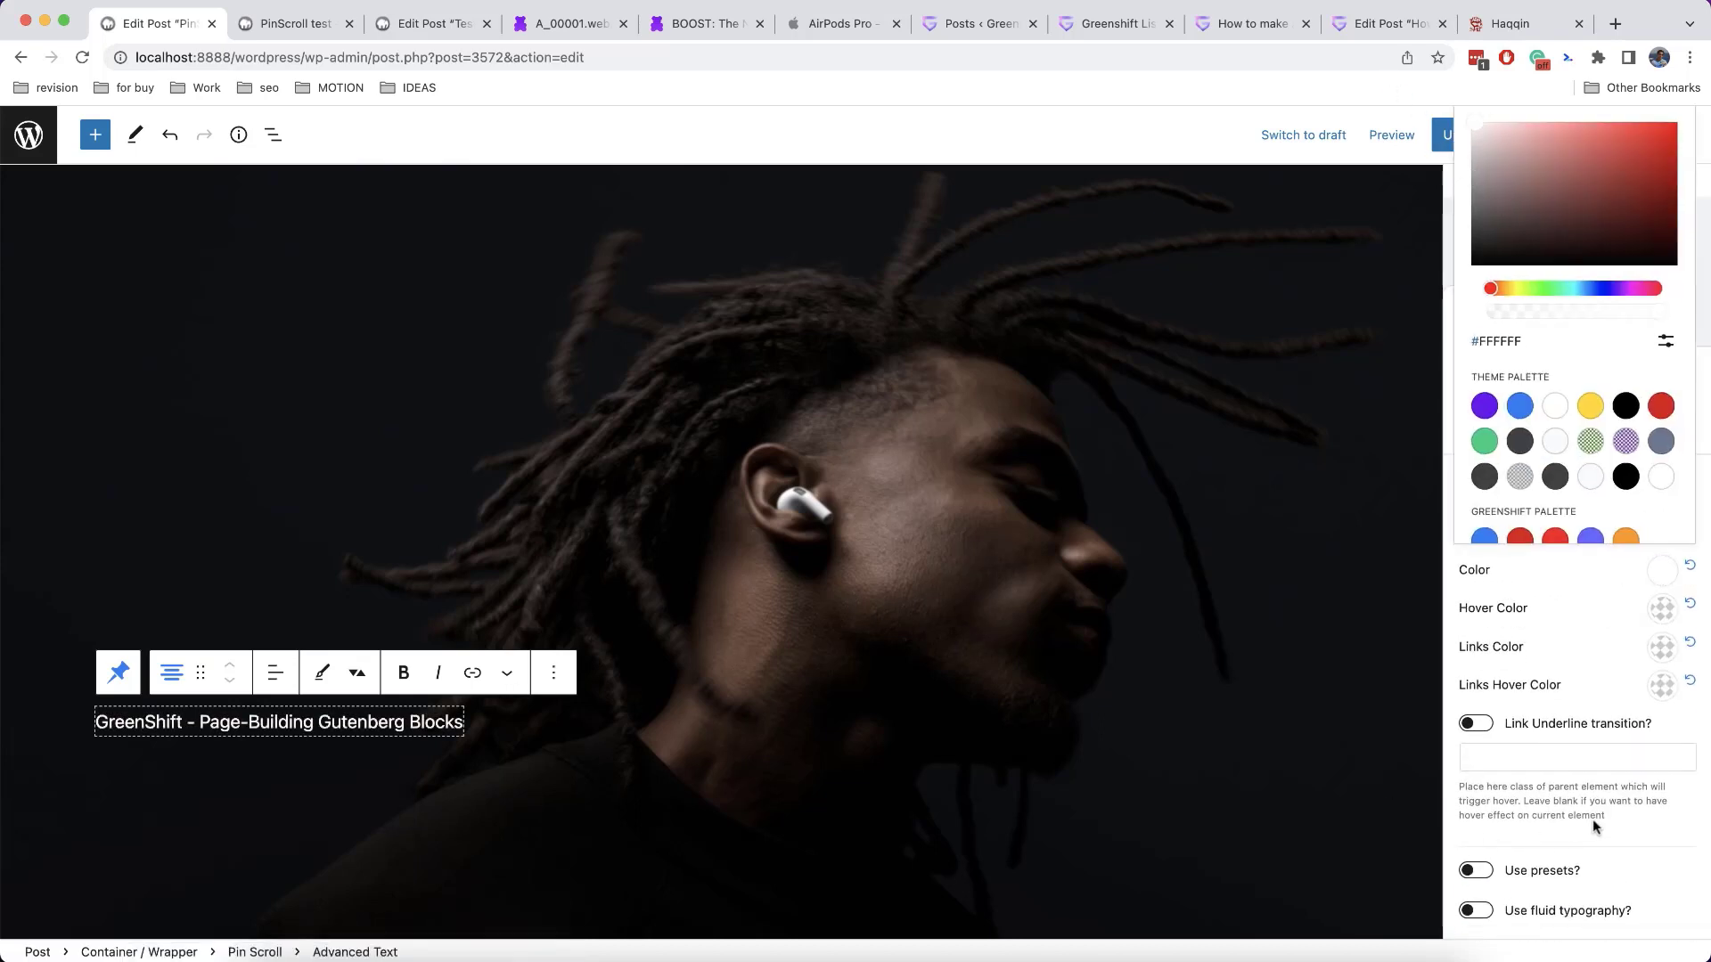
{"action": "scroll", "coordinate": [1591, 820], "scroll_direction": "down", "scroll_amount": 3}
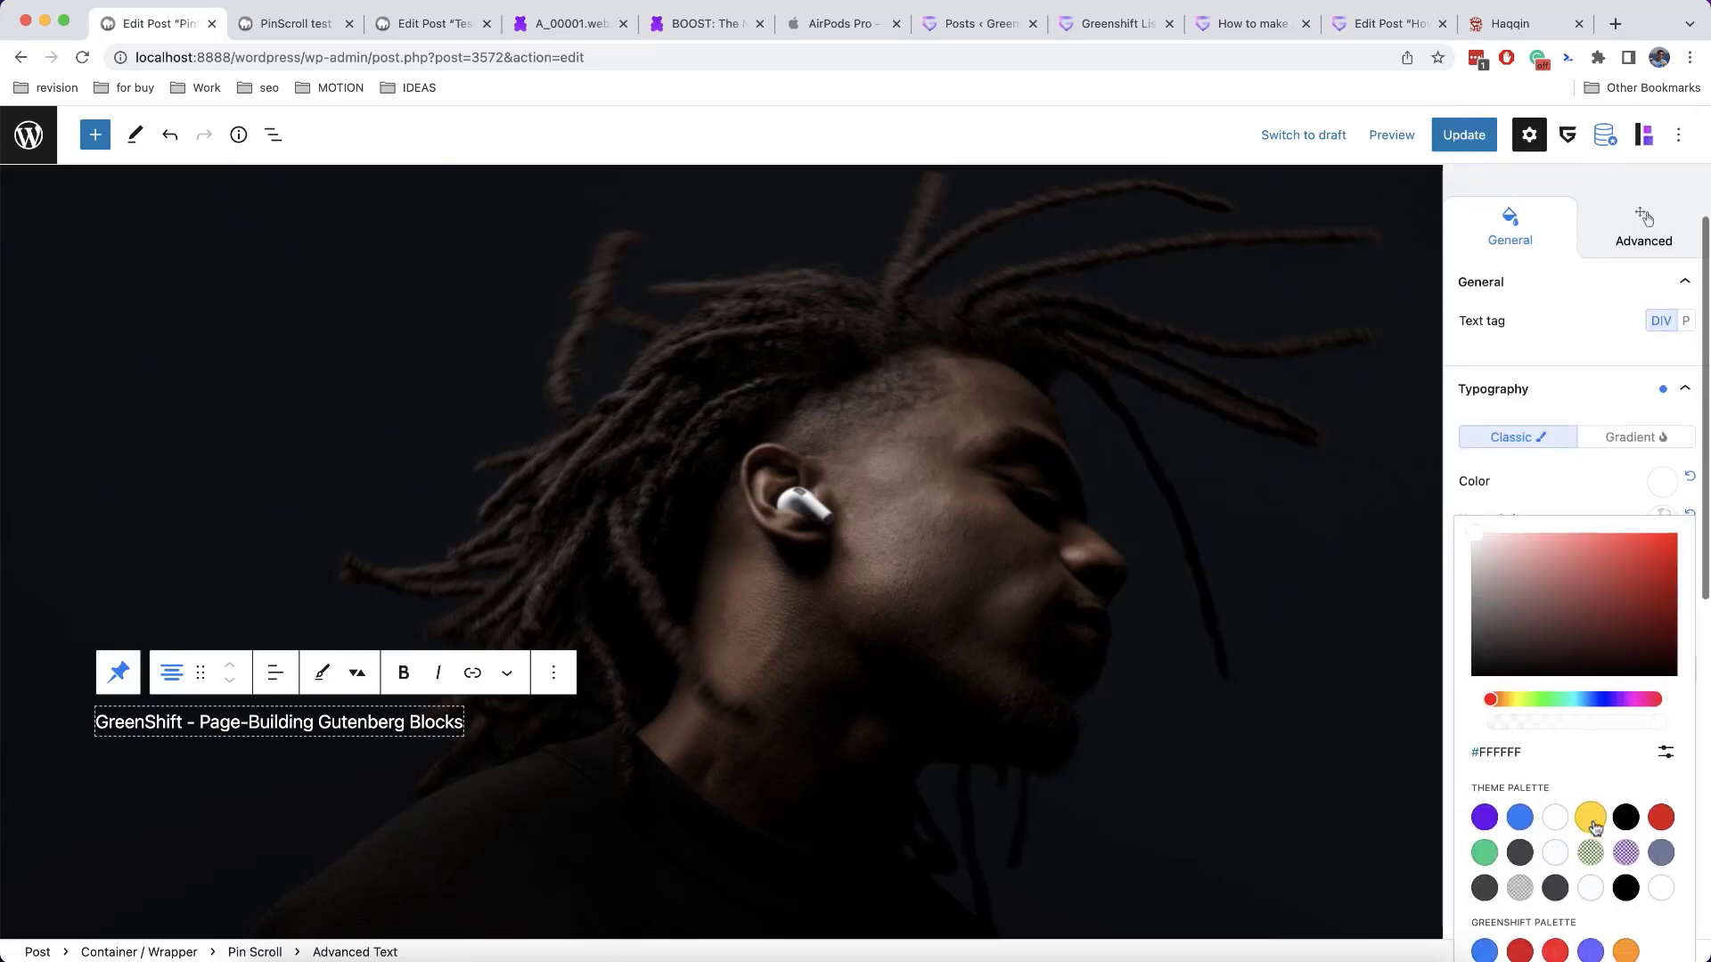
Copy the Active Noise Cancellation paragraph from Apple's page and paste it into the text block
{"action": "left_click", "coordinate": [842, 25]}
{"action": "left_click_drag", "start_coordinate": [934, 653], "coordinate": [1165, 860]}
{"action": "scroll", "coordinate": [1167, 864], "scroll_direction": "up", "scroll_amount": 1}
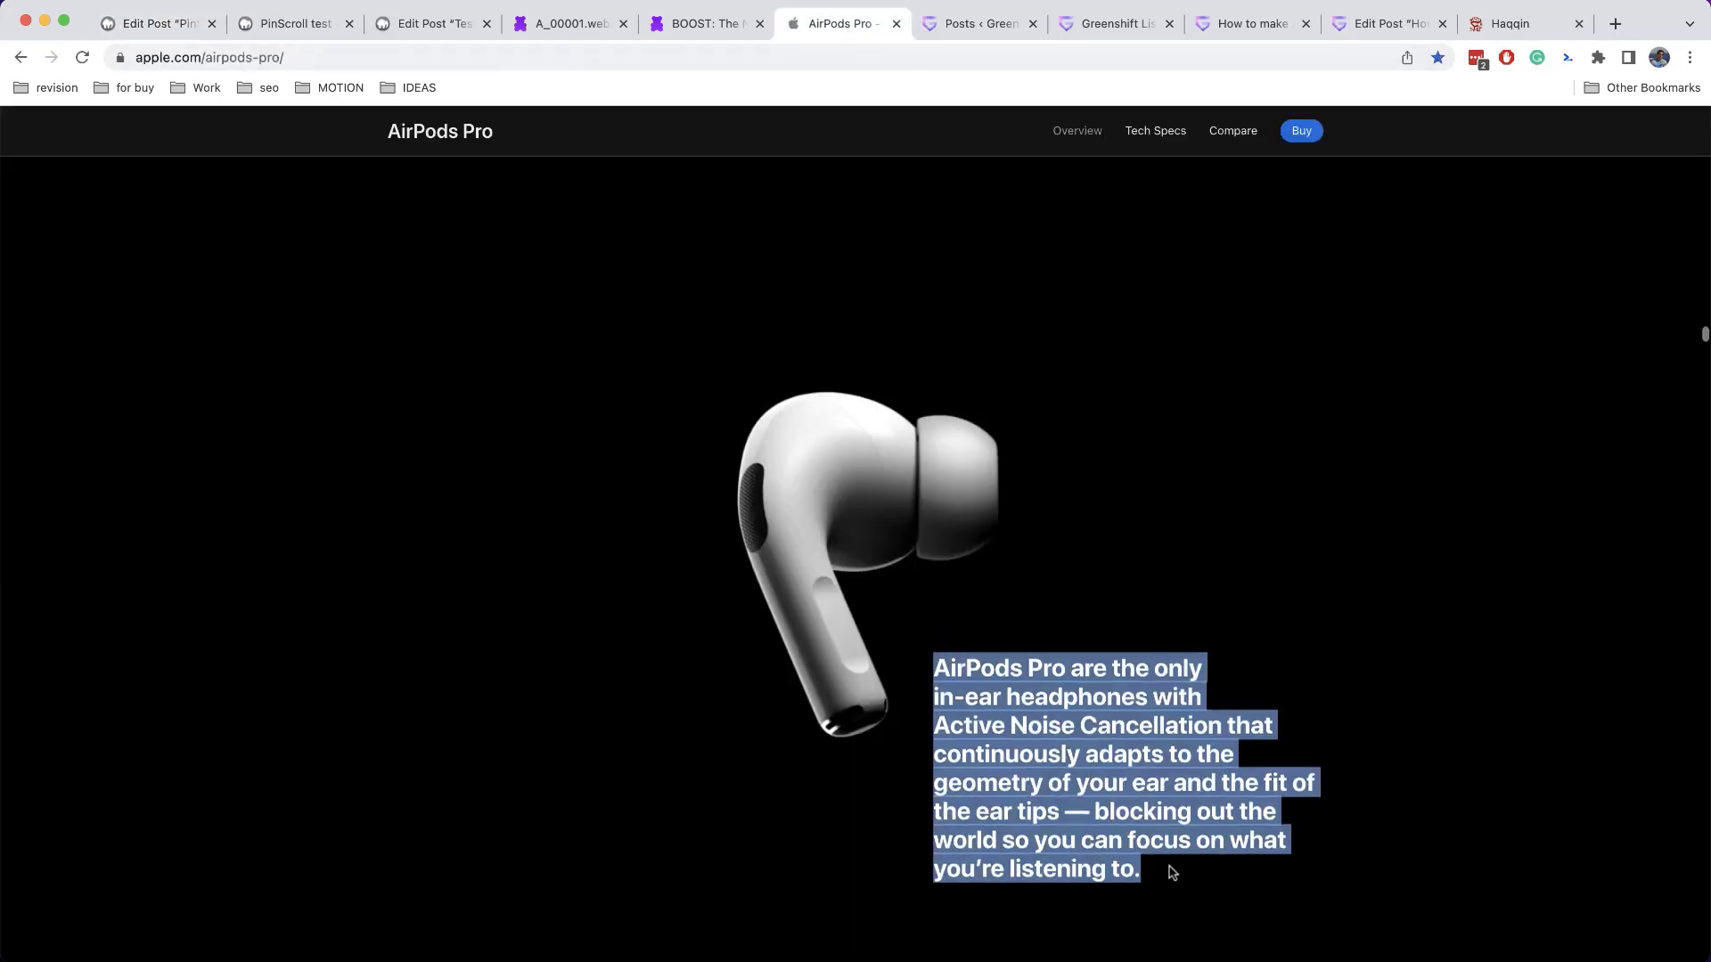
{"action": "left_click", "coordinate": [175, 36]}
{"action": "type", "text": "AirPods Pro are the only in-ear headphones with Active Noise Cancellation that continuously adapts to the geometry of your ear and the fit of the ear tips — blocking out the world so you can focus on what you’re listening to."}
{"action": "left_click", "coordinate": [575, 505]}
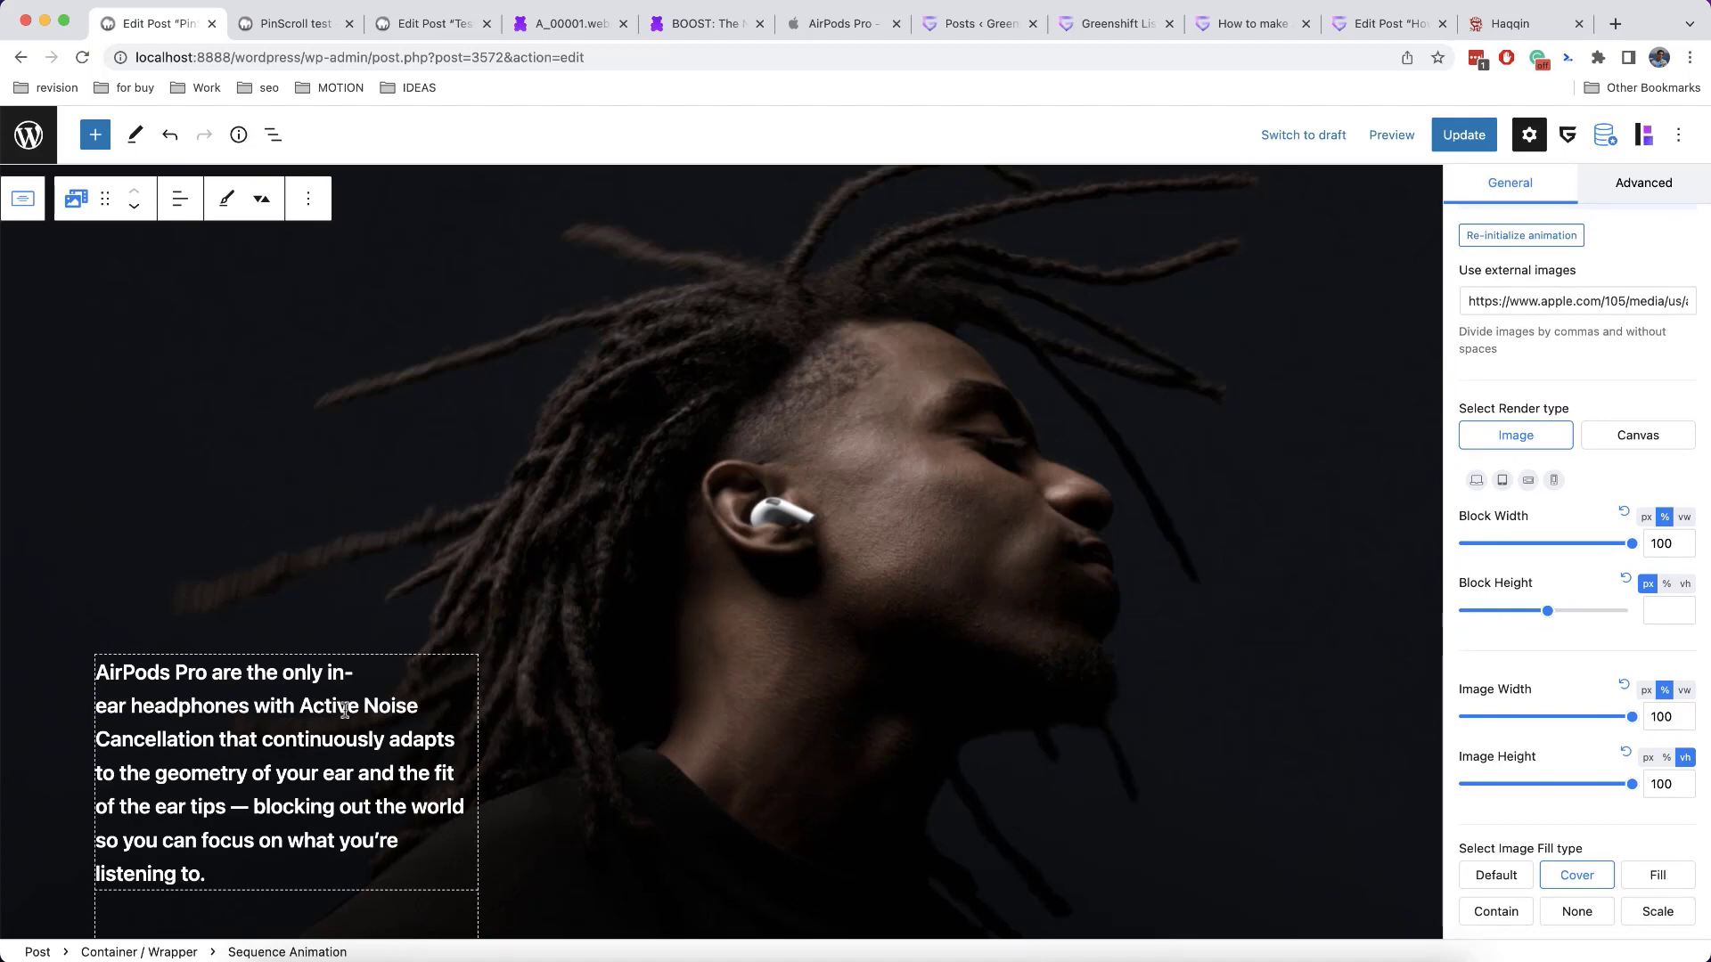
Preview the pinned sequence and text in the canvas, then update the post and view its live page
{"action": "scroll", "coordinate": [614, 669], "scroll_direction": "up", "scroll_amount": 2}
{"action": "scroll", "coordinate": [613, 669], "scroll_direction": "up", "scroll_amount": 2}
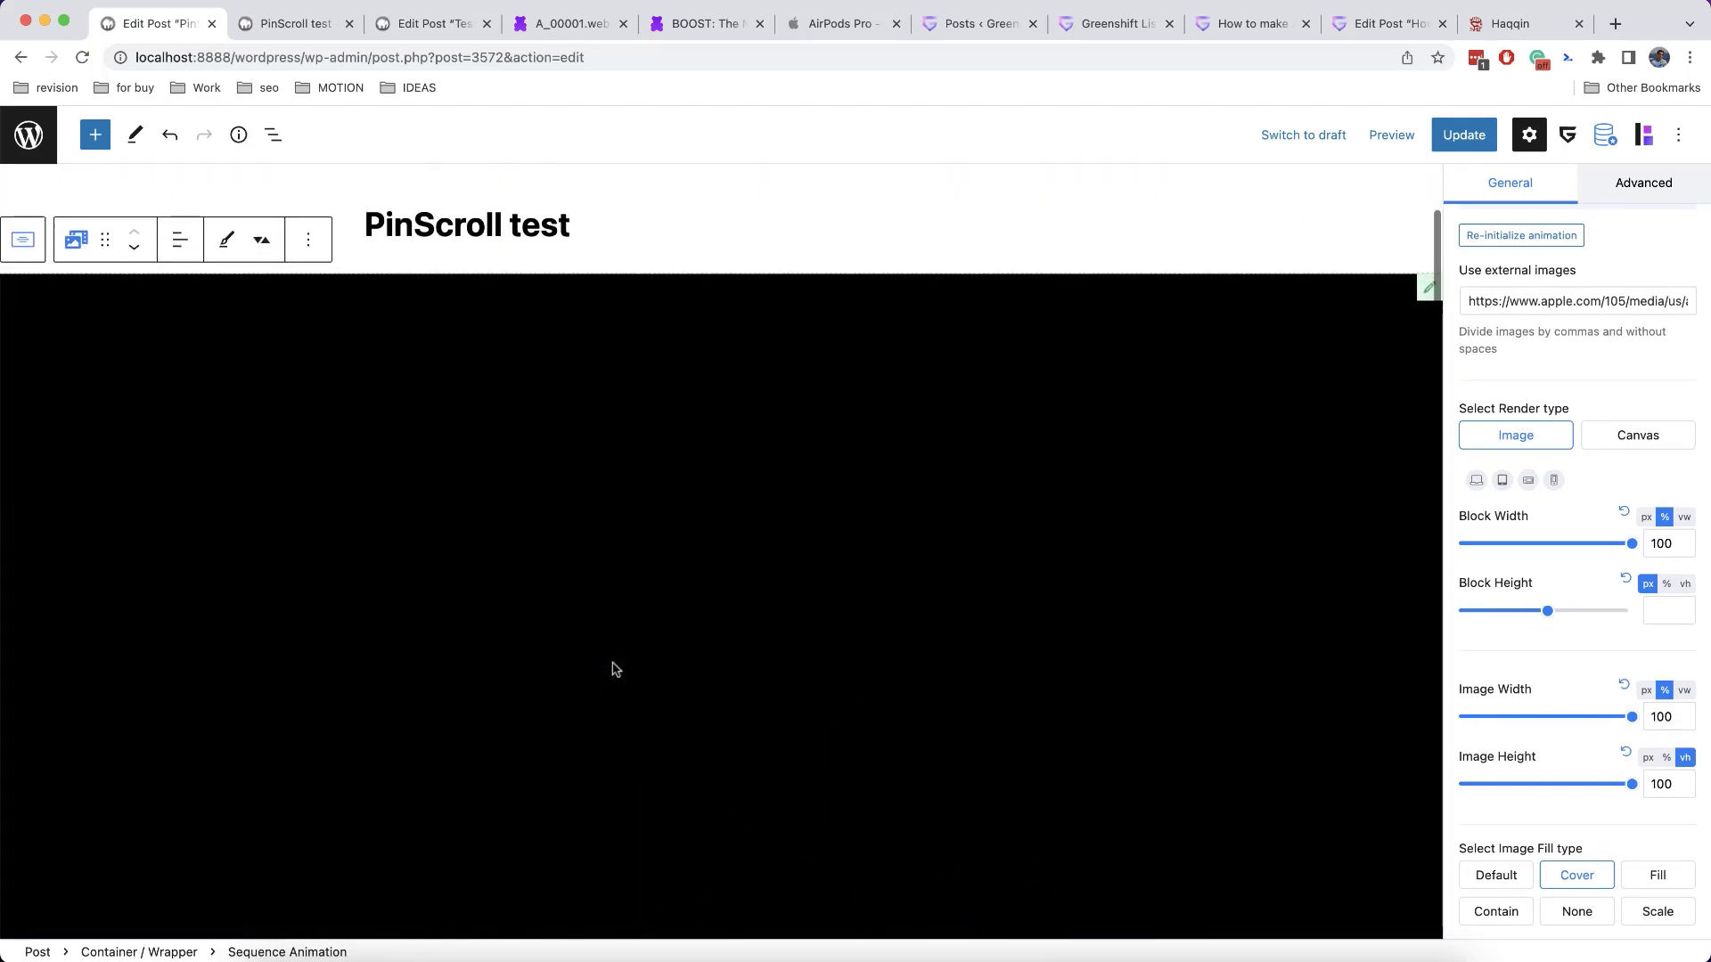
{"action": "scroll", "coordinate": [614, 669], "scroll_direction": "down", "scroll_amount": 3}
{"action": "scroll", "coordinate": [614, 670], "scroll_direction": "down", "scroll_amount": 2}
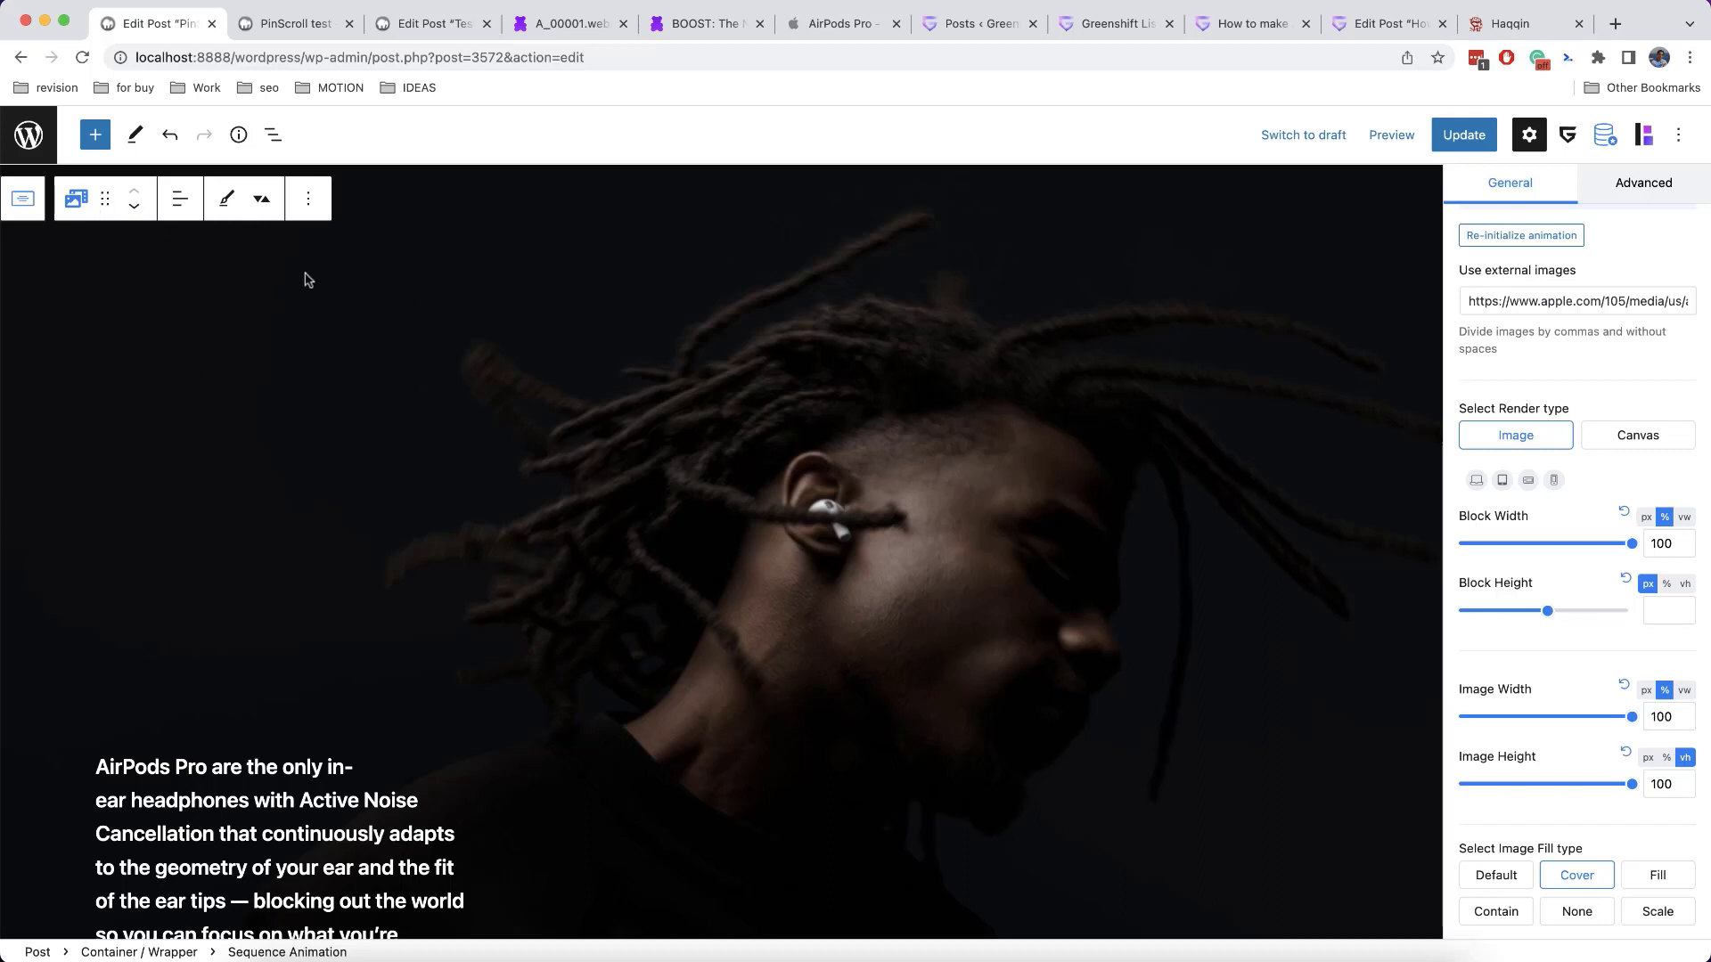
{"action": "scroll", "coordinate": [710, 608], "scroll_direction": "down", "scroll_amount": 2}
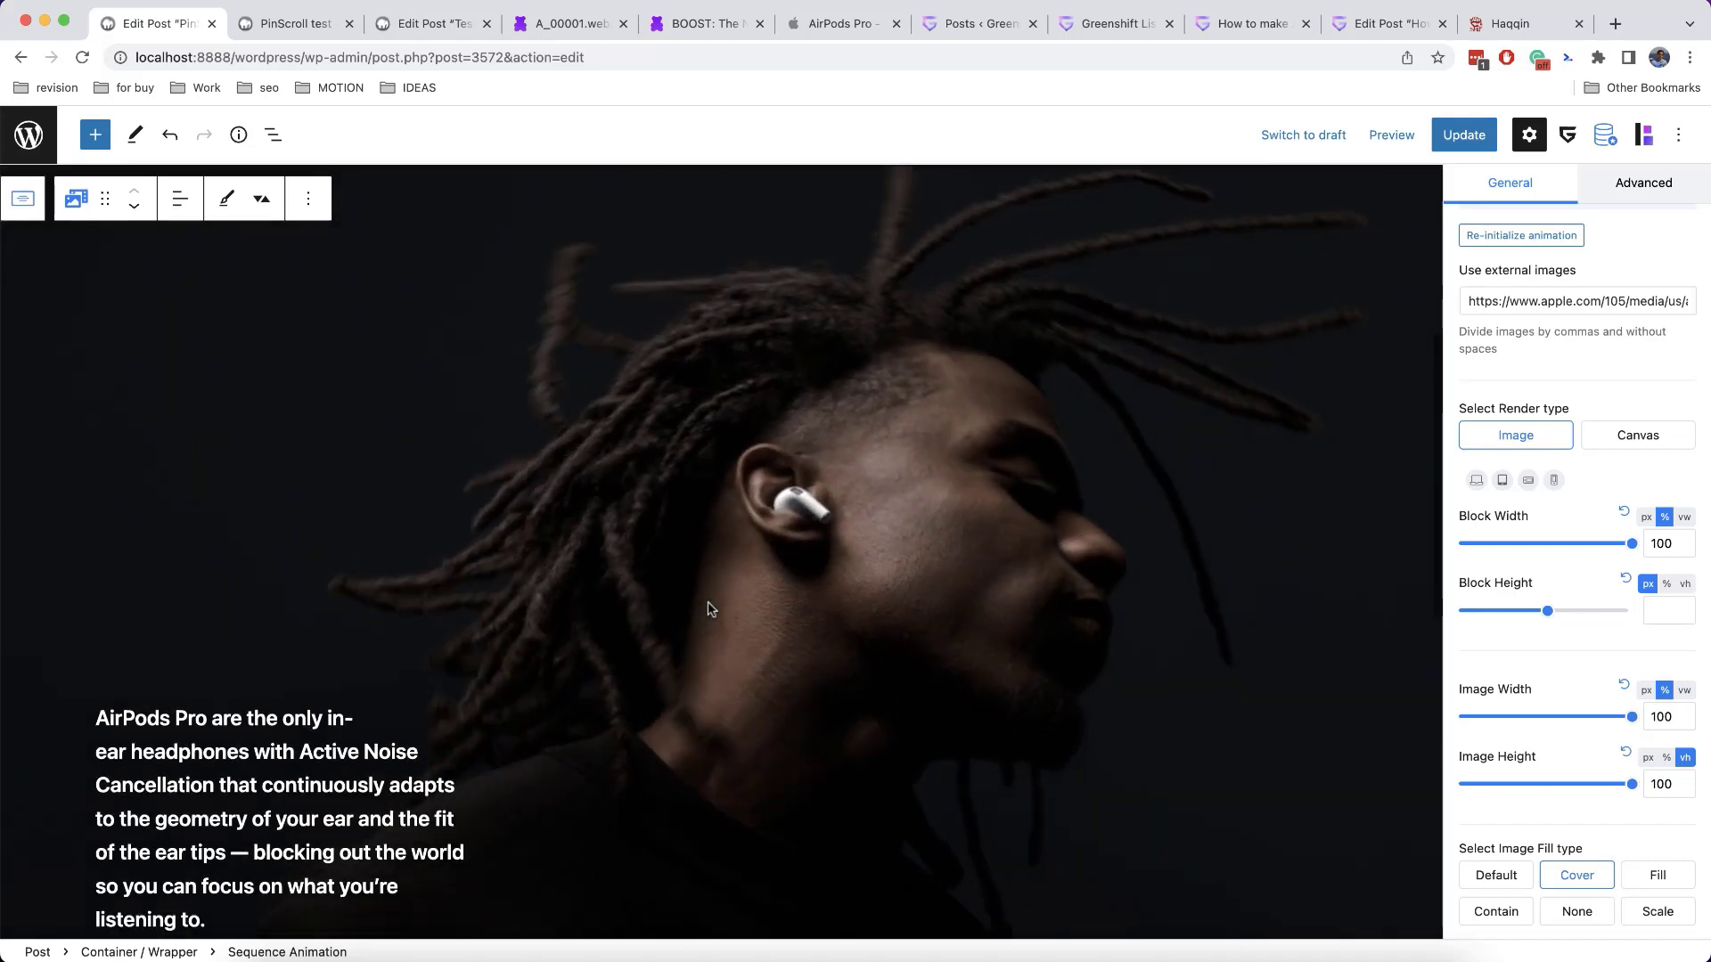
{"action": "scroll", "coordinate": [999, 559], "scroll_direction": "down", "scroll_amount": 1}
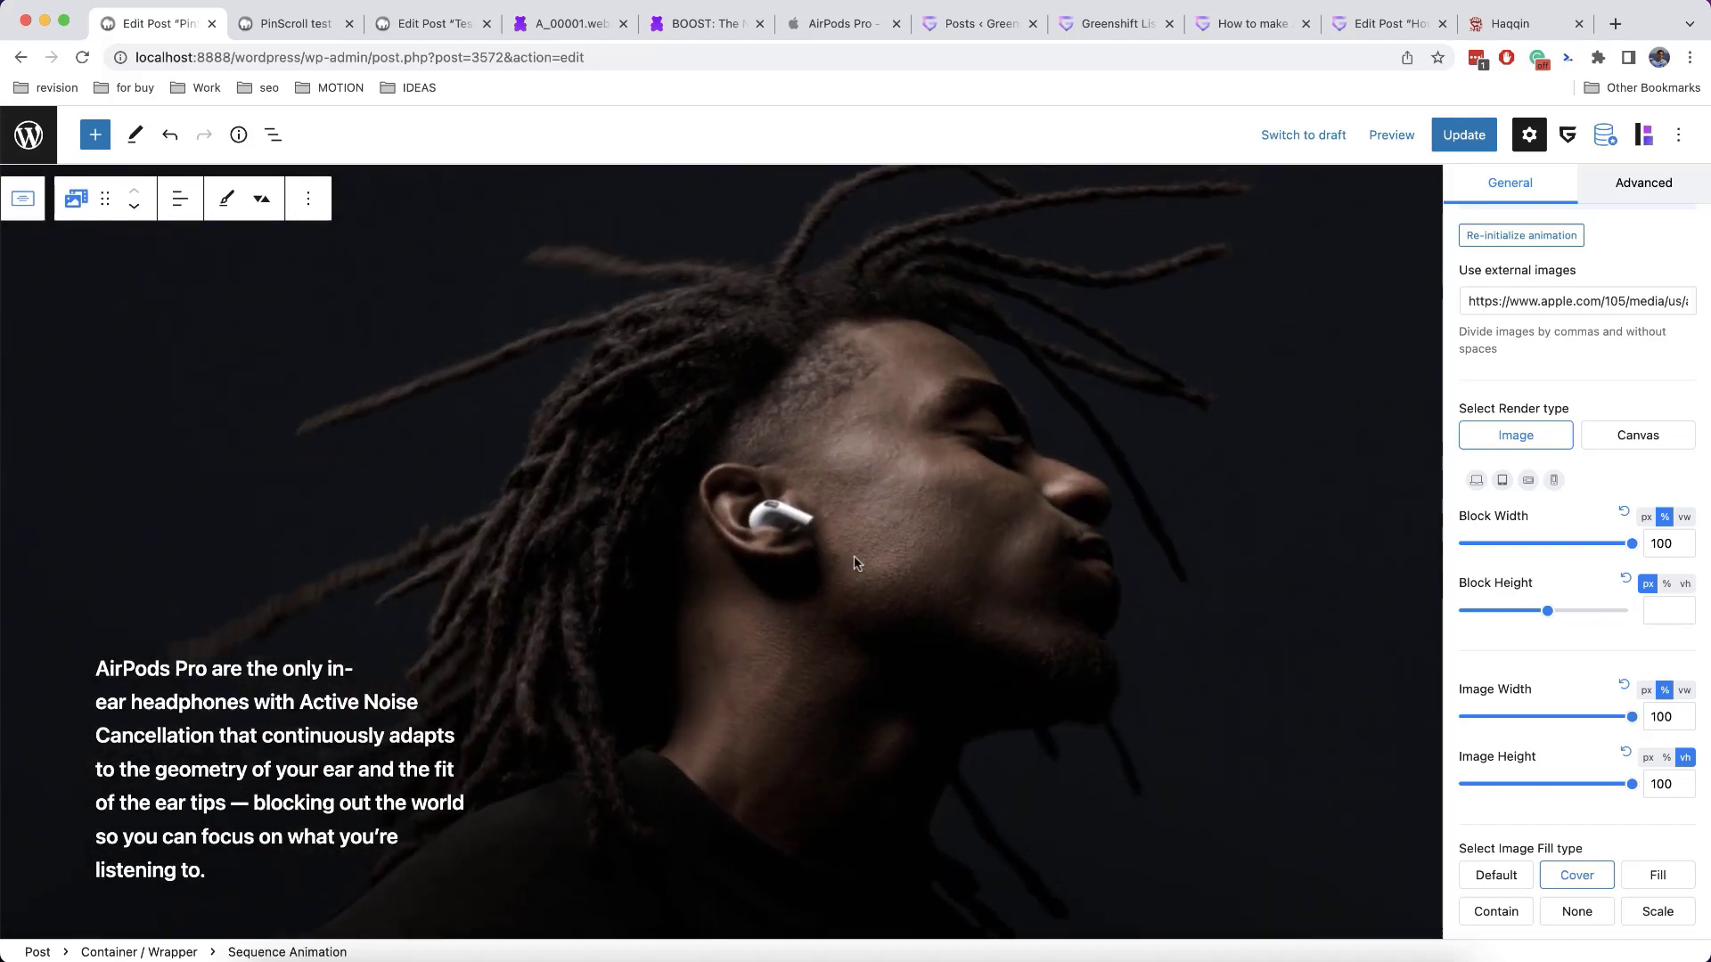
{"action": "scroll", "coordinate": [854, 563], "scroll_direction": "down", "scroll_amount": 1}
{"action": "scroll", "coordinate": [853, 563], "scroll_direction": "down", "scroll_amount": 2}
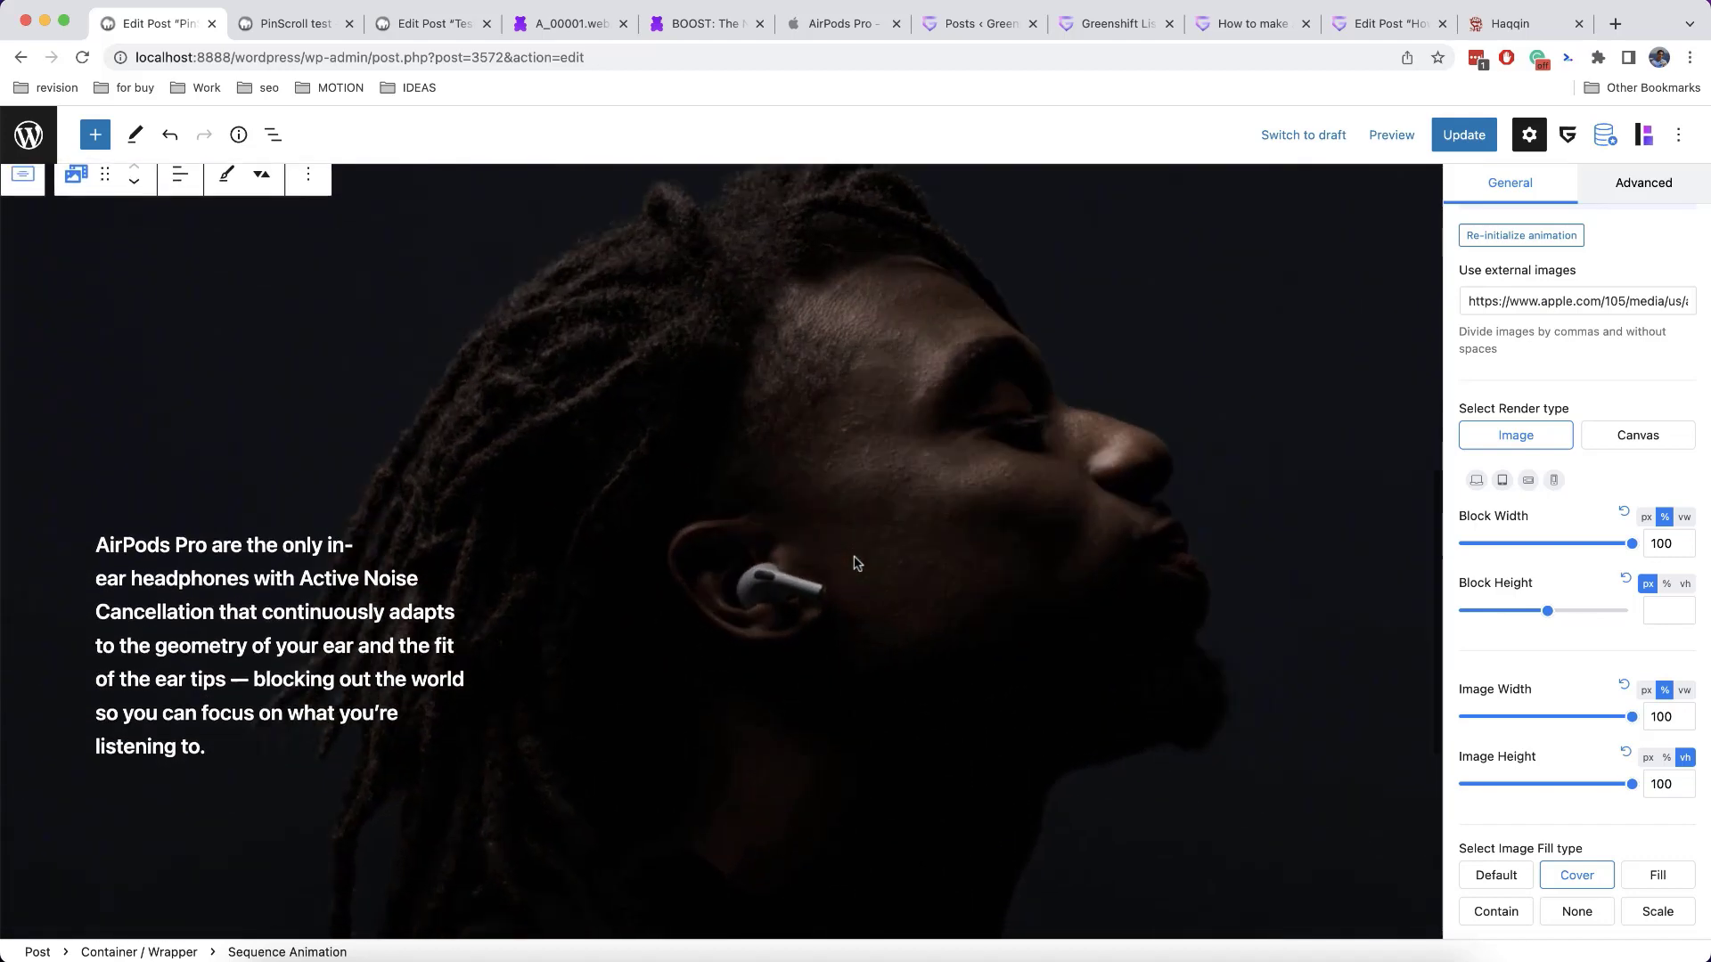
{"action": "scroll", "coordinate": [854, 563], "scroll_direction": "down", "scroll_amount": 1}
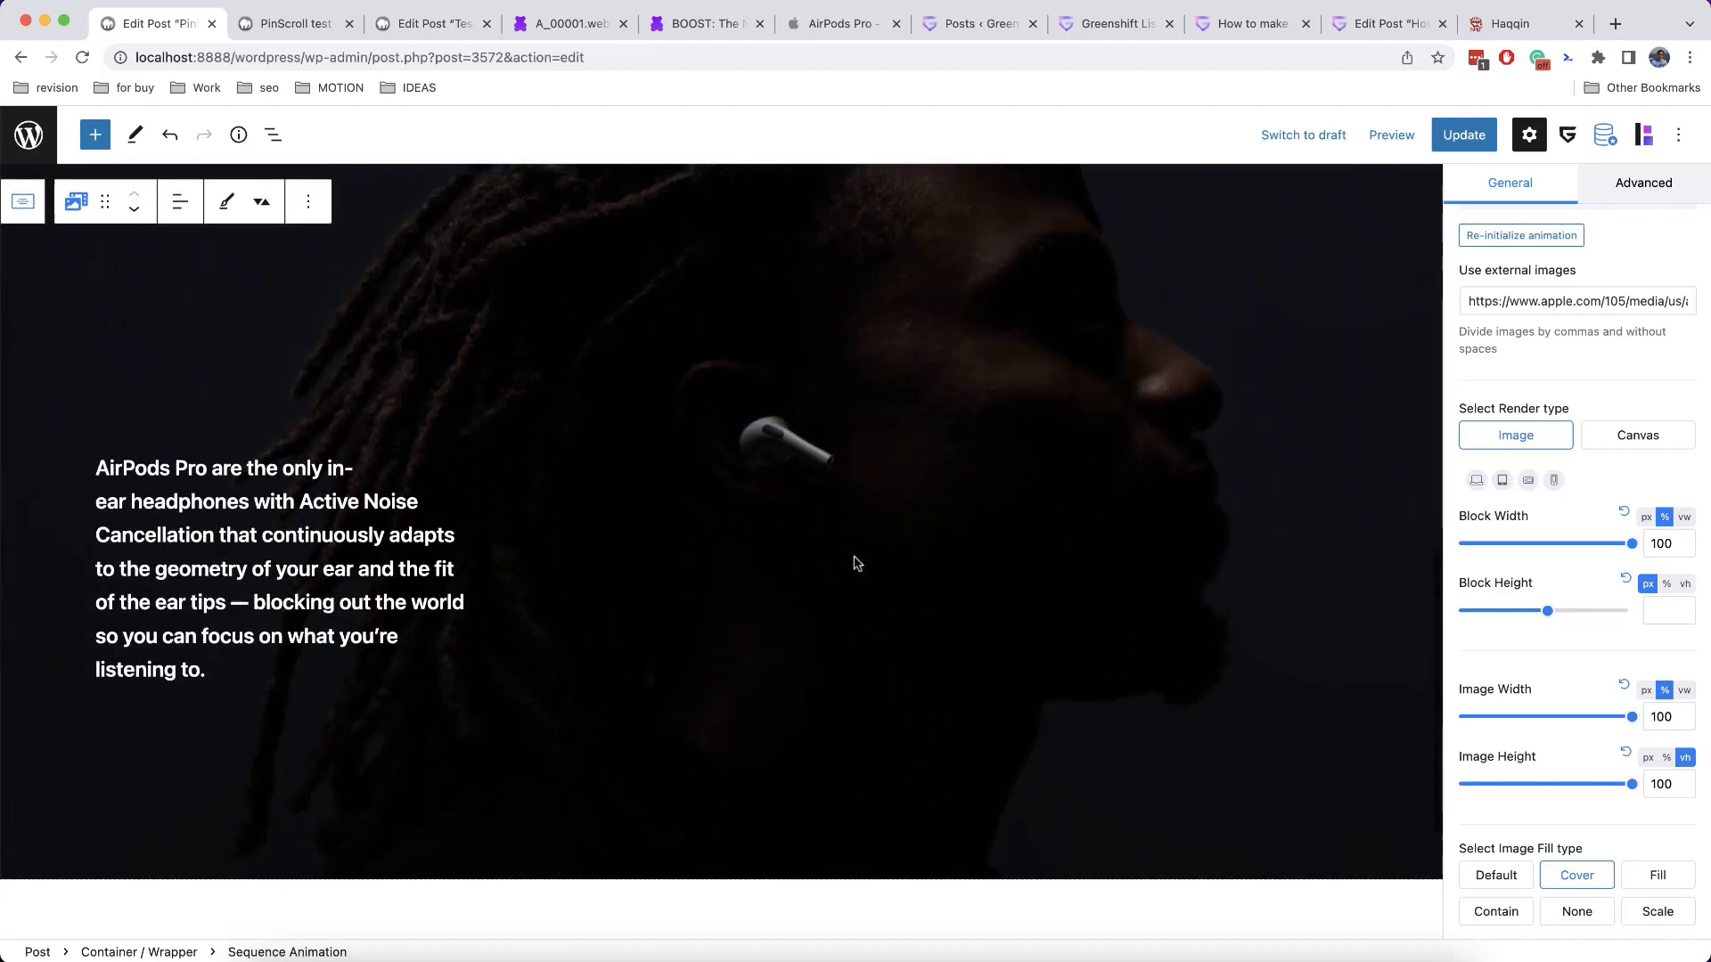
{"action": "left_click", "coordinate": [1464, 135]}
{"action": "left_click", "coordinate": [308, 28]}
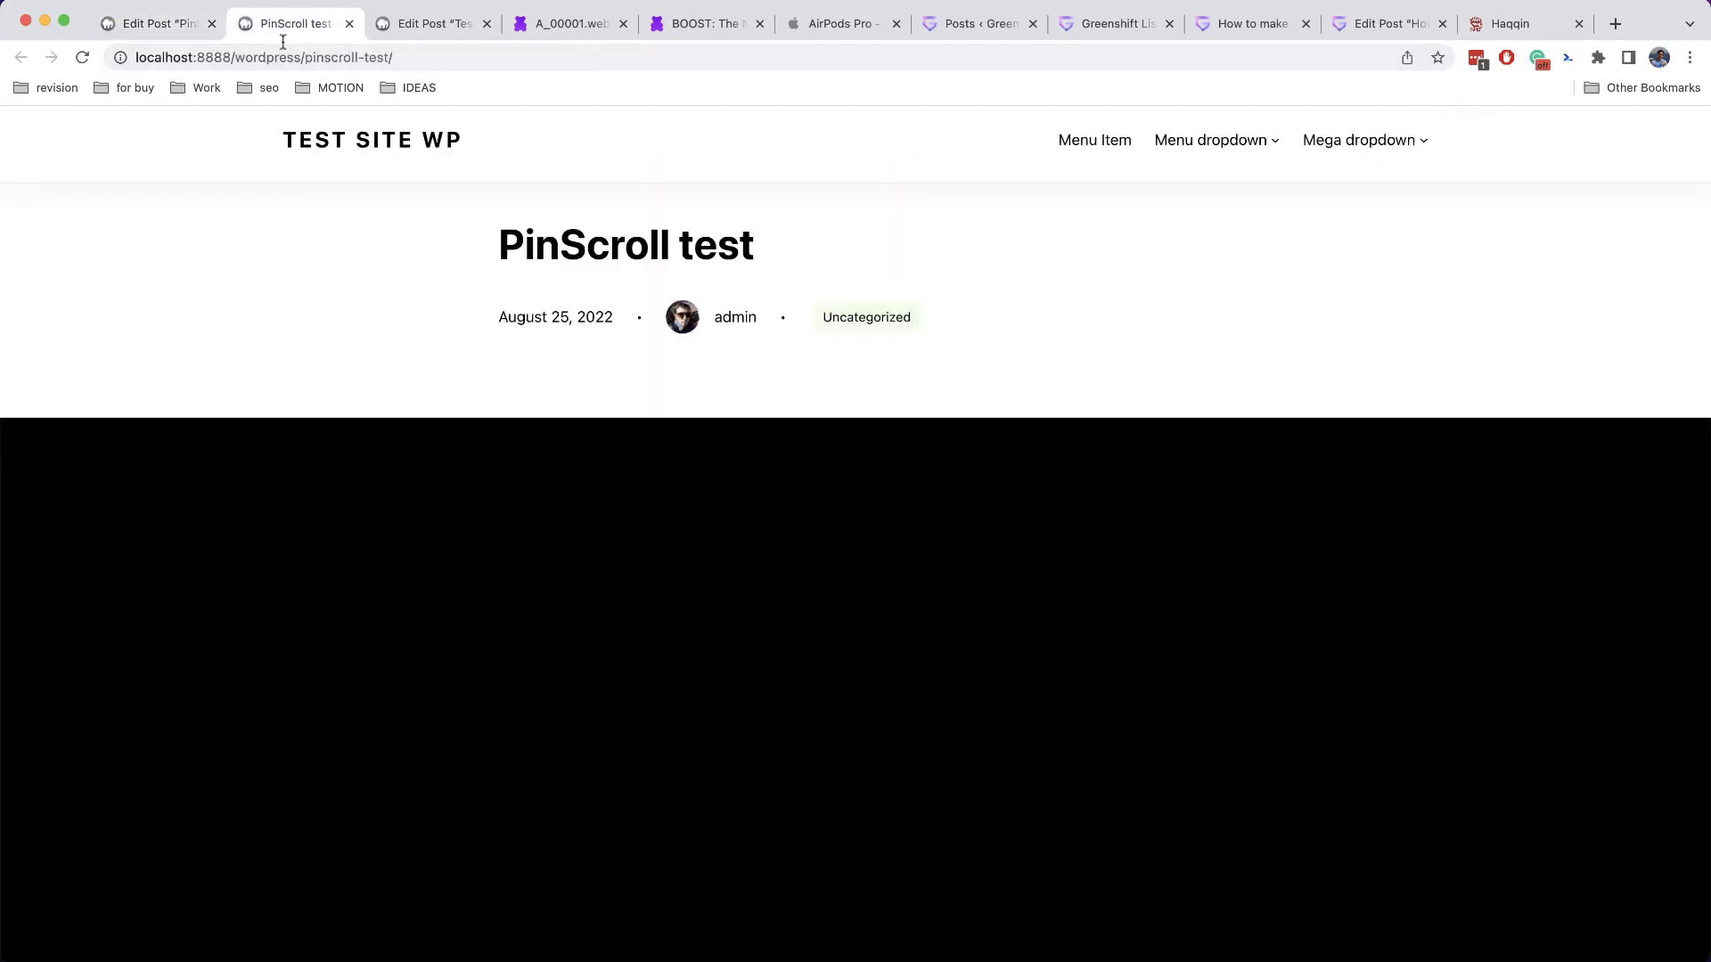
Reload the PinScroll test post and scroll through the pinned AirPods sequence and back
{"action": "left_click", "coordinate": [83, 58]}
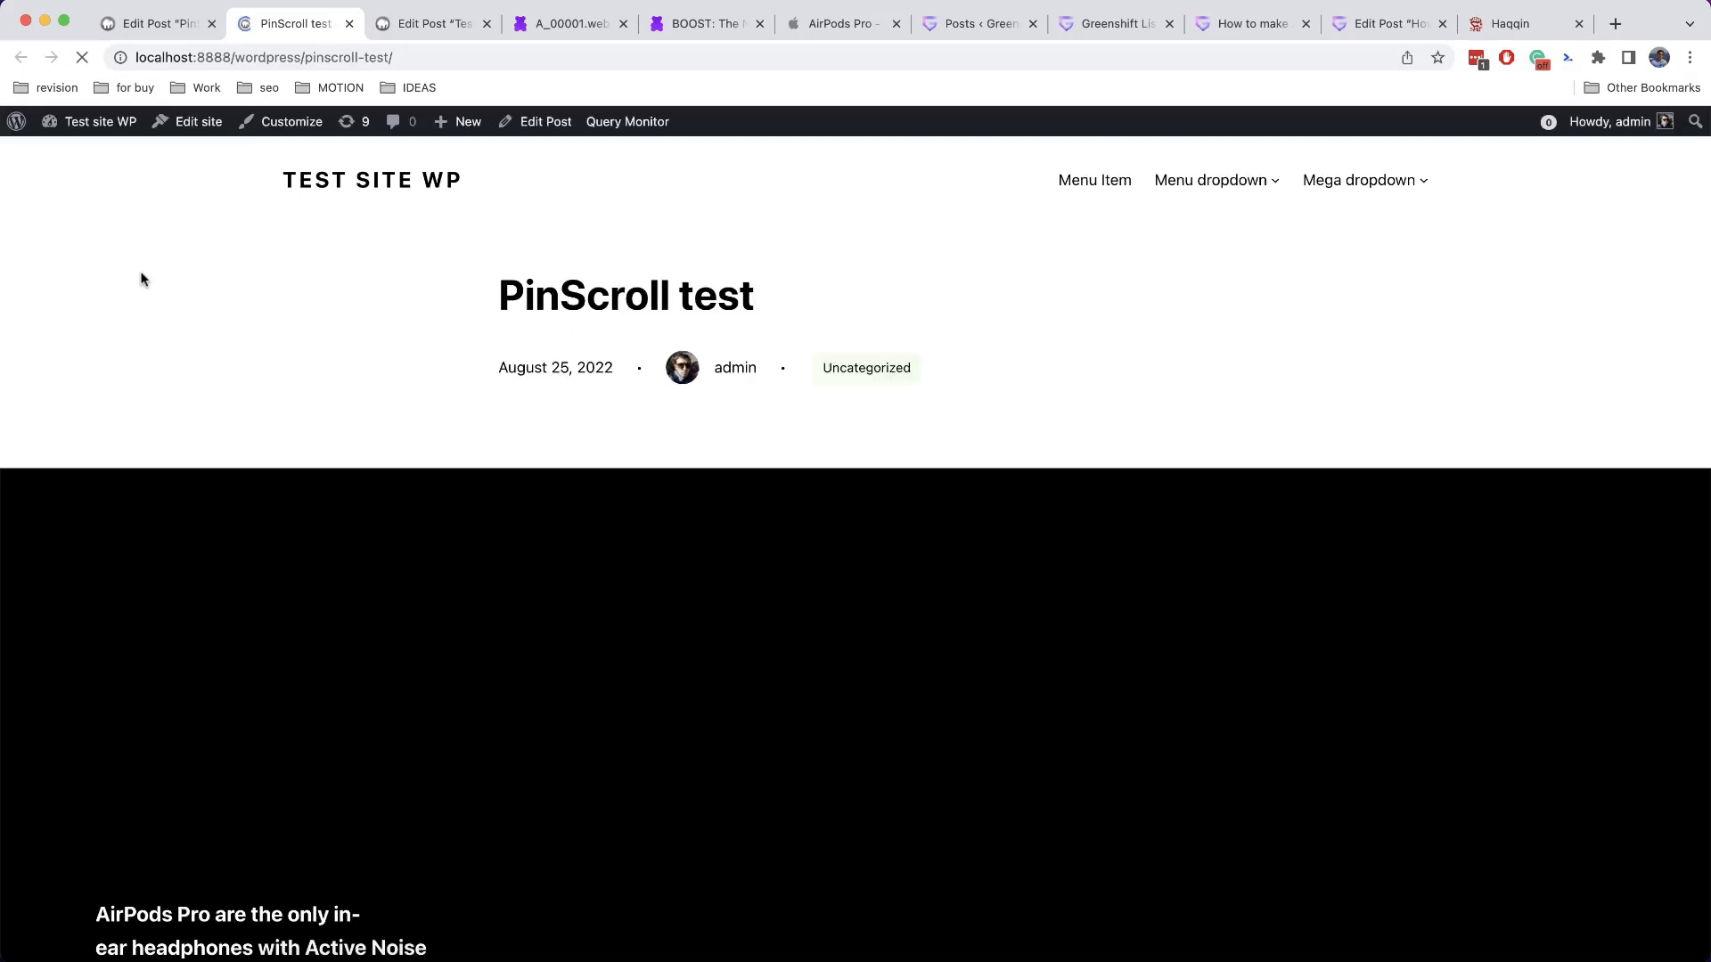
{"action": "scroll", "coordinate": [153, 393], "scroll_direction": "down", "scroll_amount": 5}
{"action": "scroll", "coordinate": [153, 398], "scroll_direction": "down", "scroll_amount": 5}
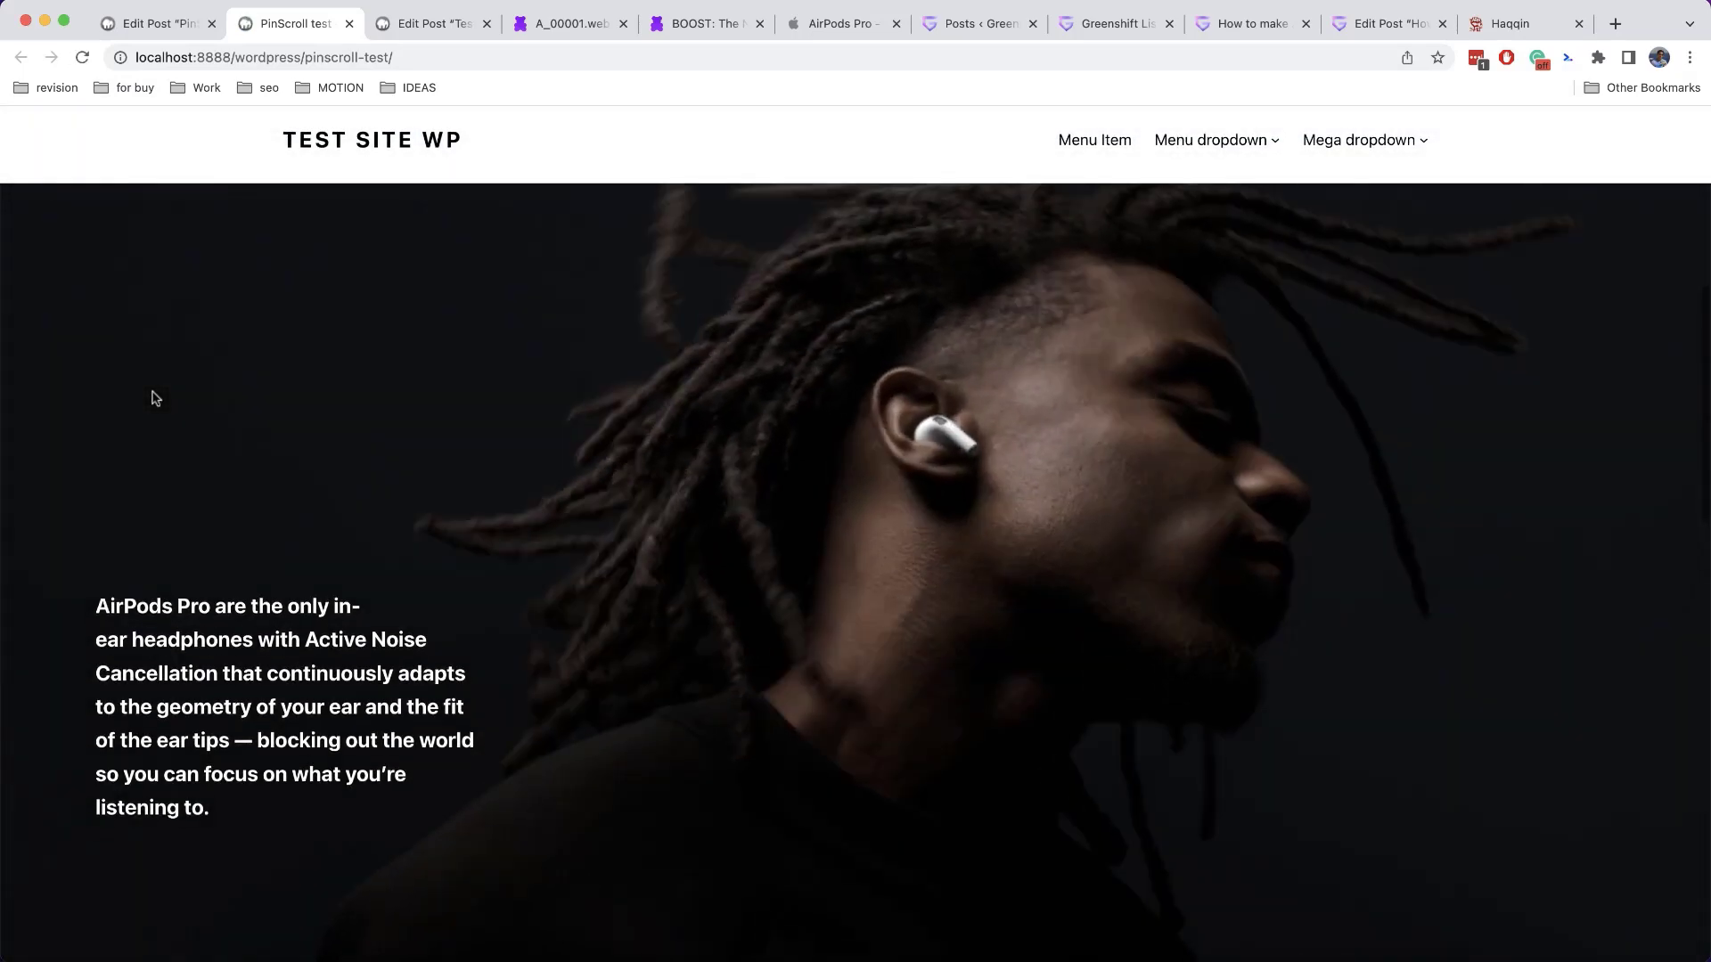
{"action": "scroll", "coordinate": [154, 398], "scroll_direction": "down", "scroll_amount": 3}
{"action": "scroll", "coordinate": [321, 460], "scroll_direction": "up", "scroll_amount": 10}
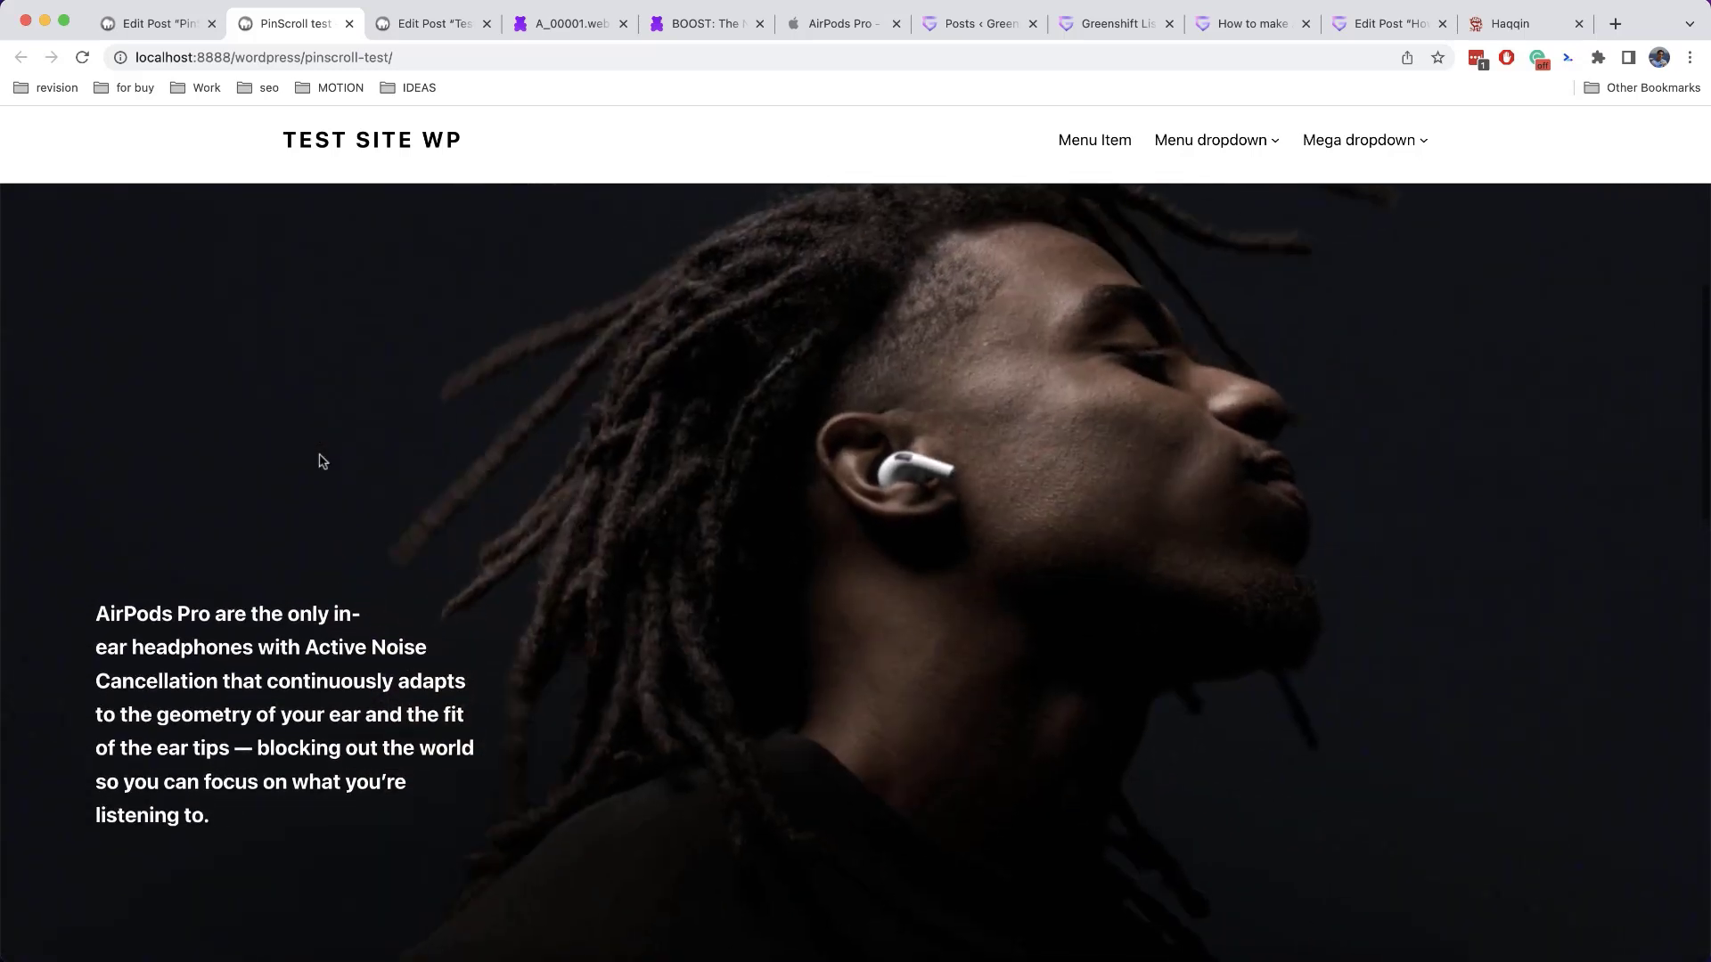
{"action": "scroll", "coordinate": [321, 461], "scroll_direction": "down", "scroll_amount": 5}
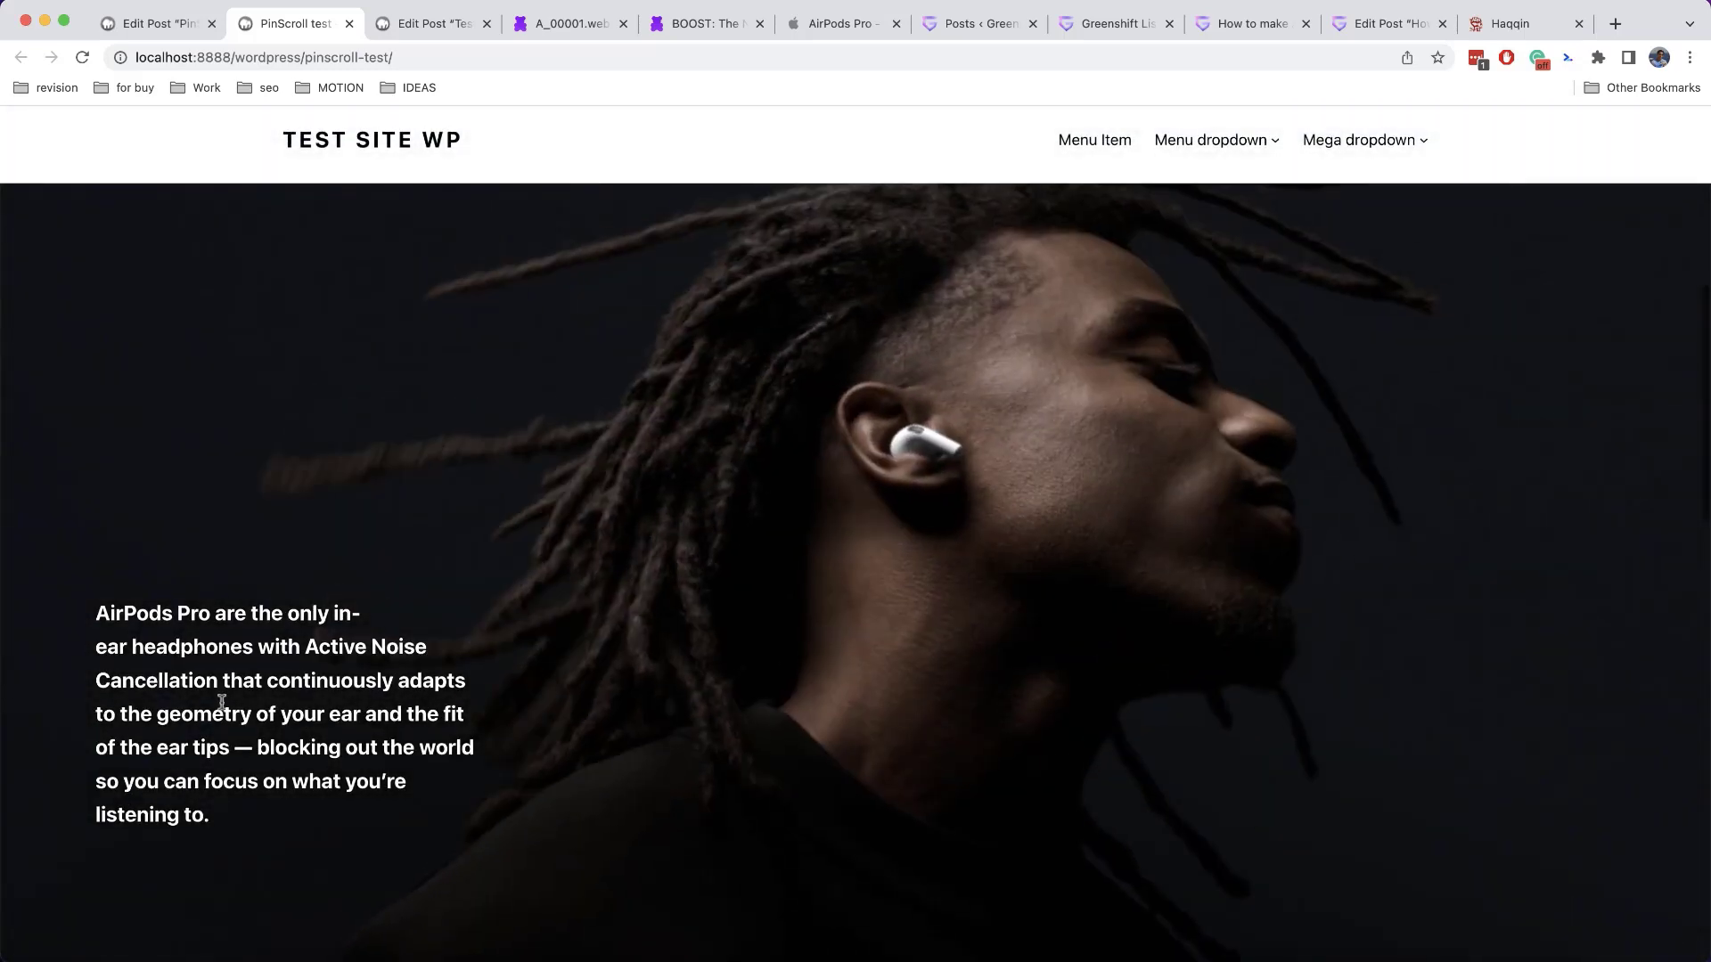
{"action": "scroll", "coordinate": [247, 670], "scroll_direction": "down", "scroll_amount": 5}
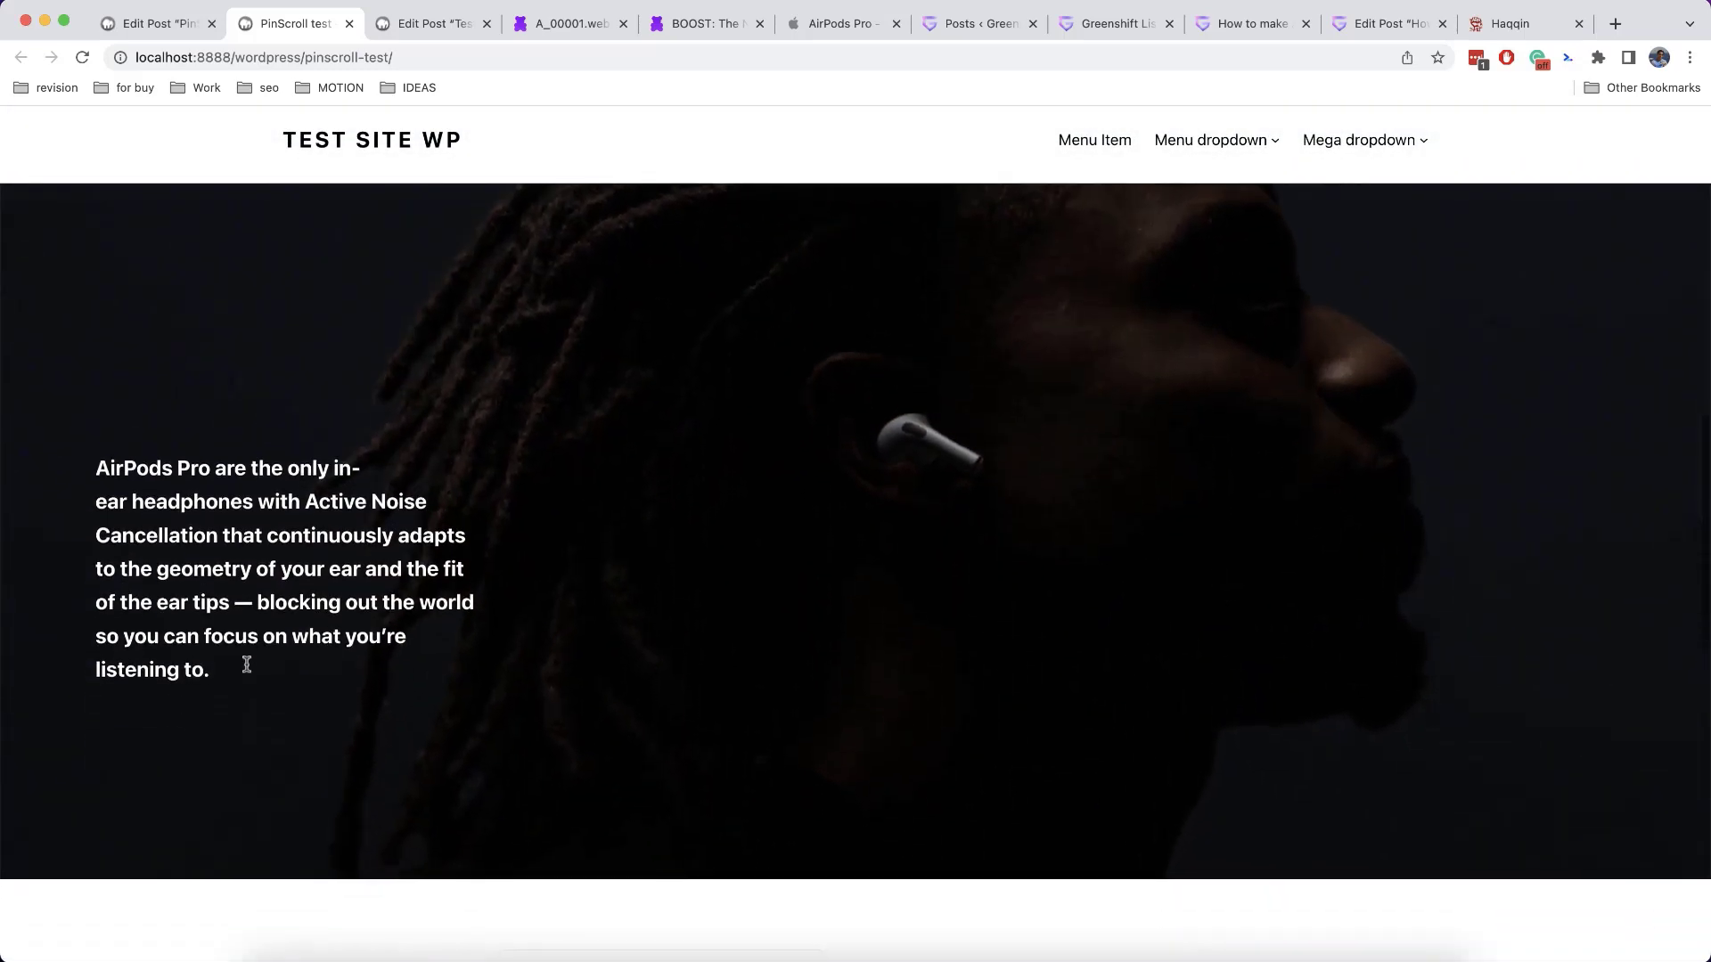
{"action": "scroll", "coordinate": [484, 599], "scroll_direction": "up", "scroll_amount": 10}
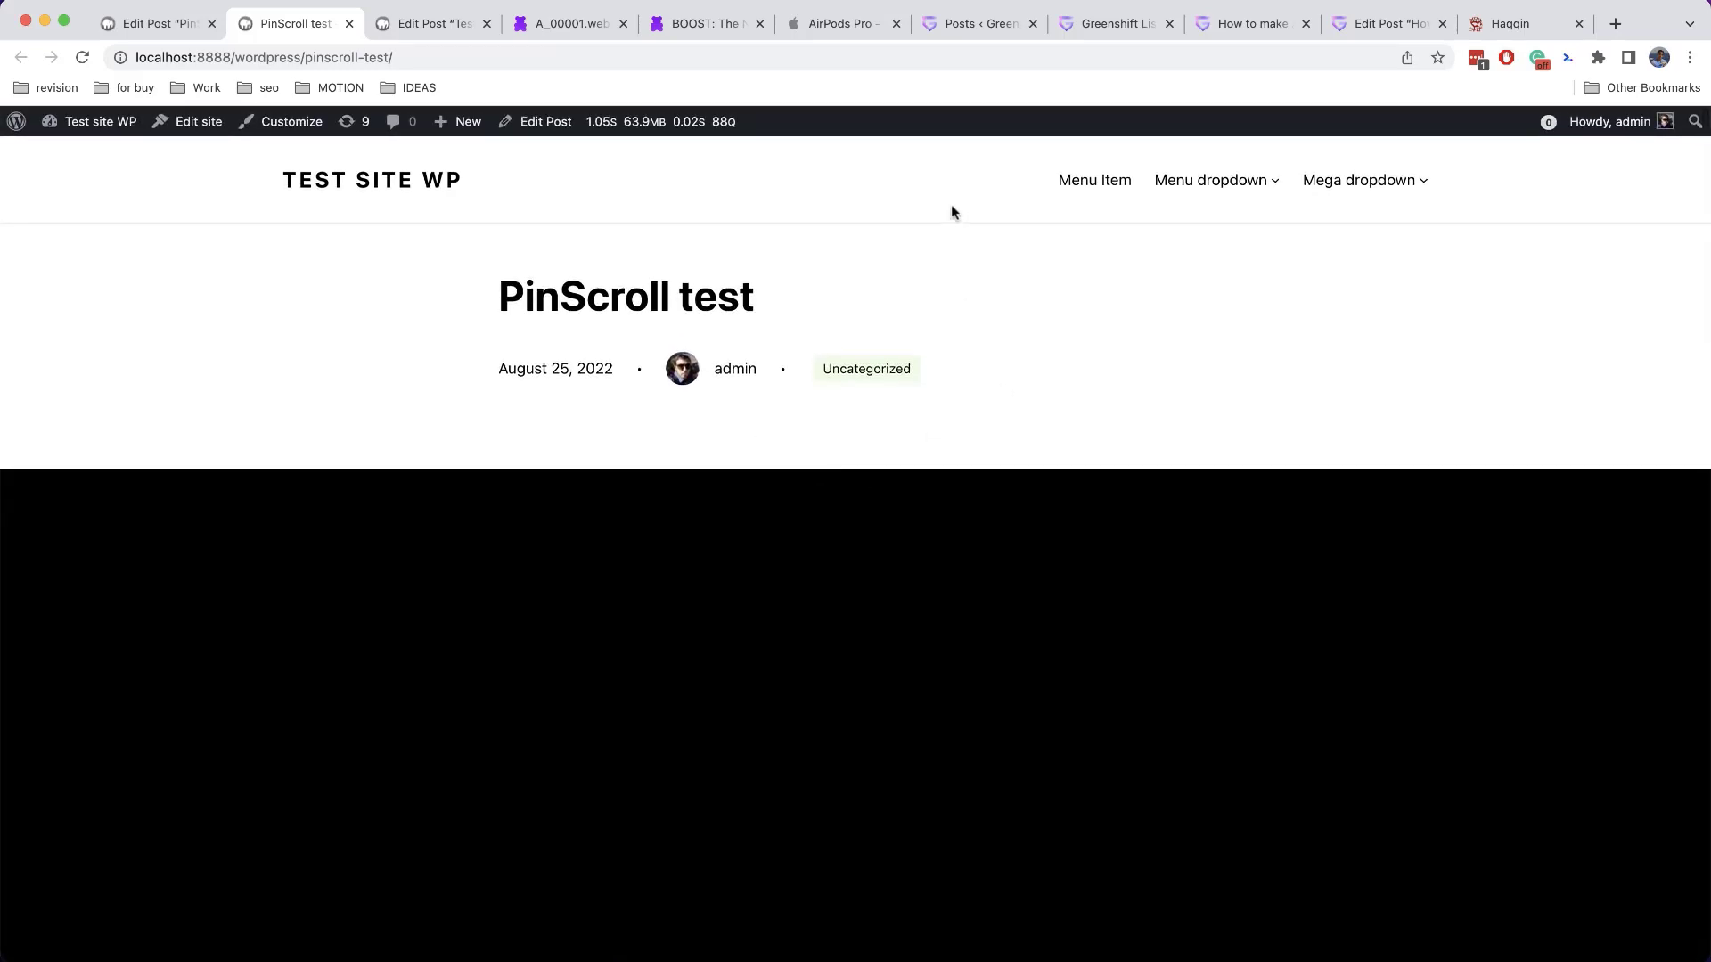
{"action": "left_click", "coordinate": [838, 32]}
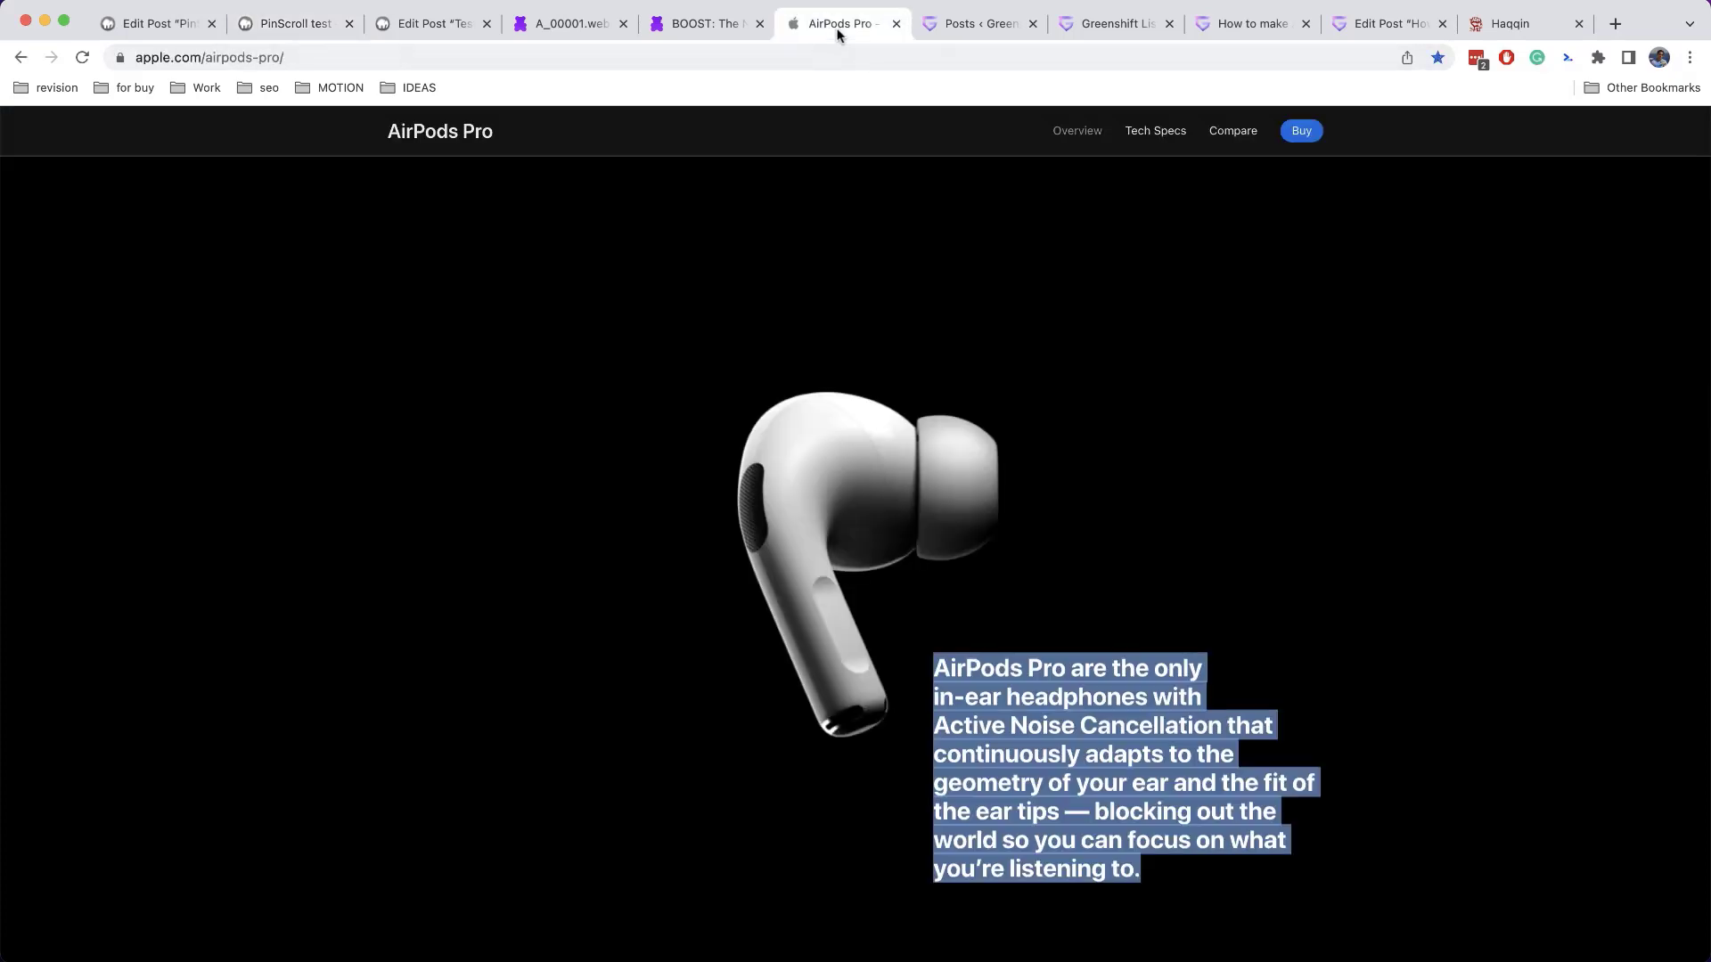
{"action": "left_click", "coordinate": [619, 497]}
{"action": "scroll", "coordinate": [620, 494], "scroll_direction": "down", "scroll_amount": 5}
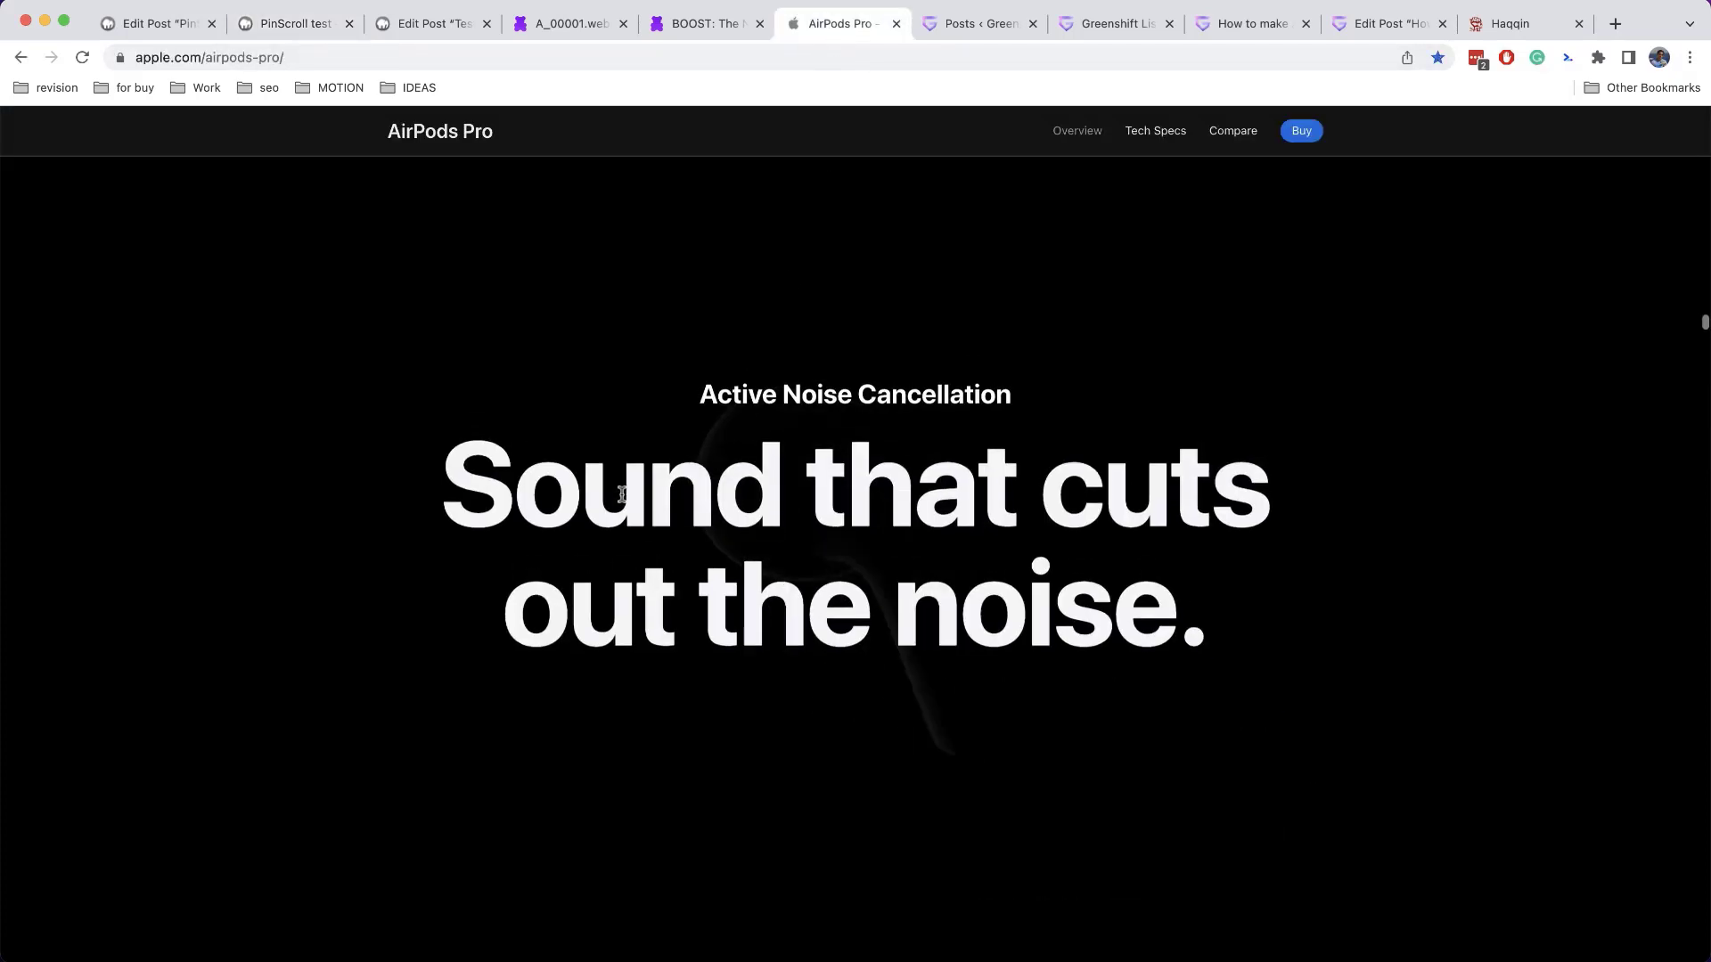
{"action": "scroll", "coordinate": [622, 496], "scroll_direction": "down", "scroll_amount": 5}
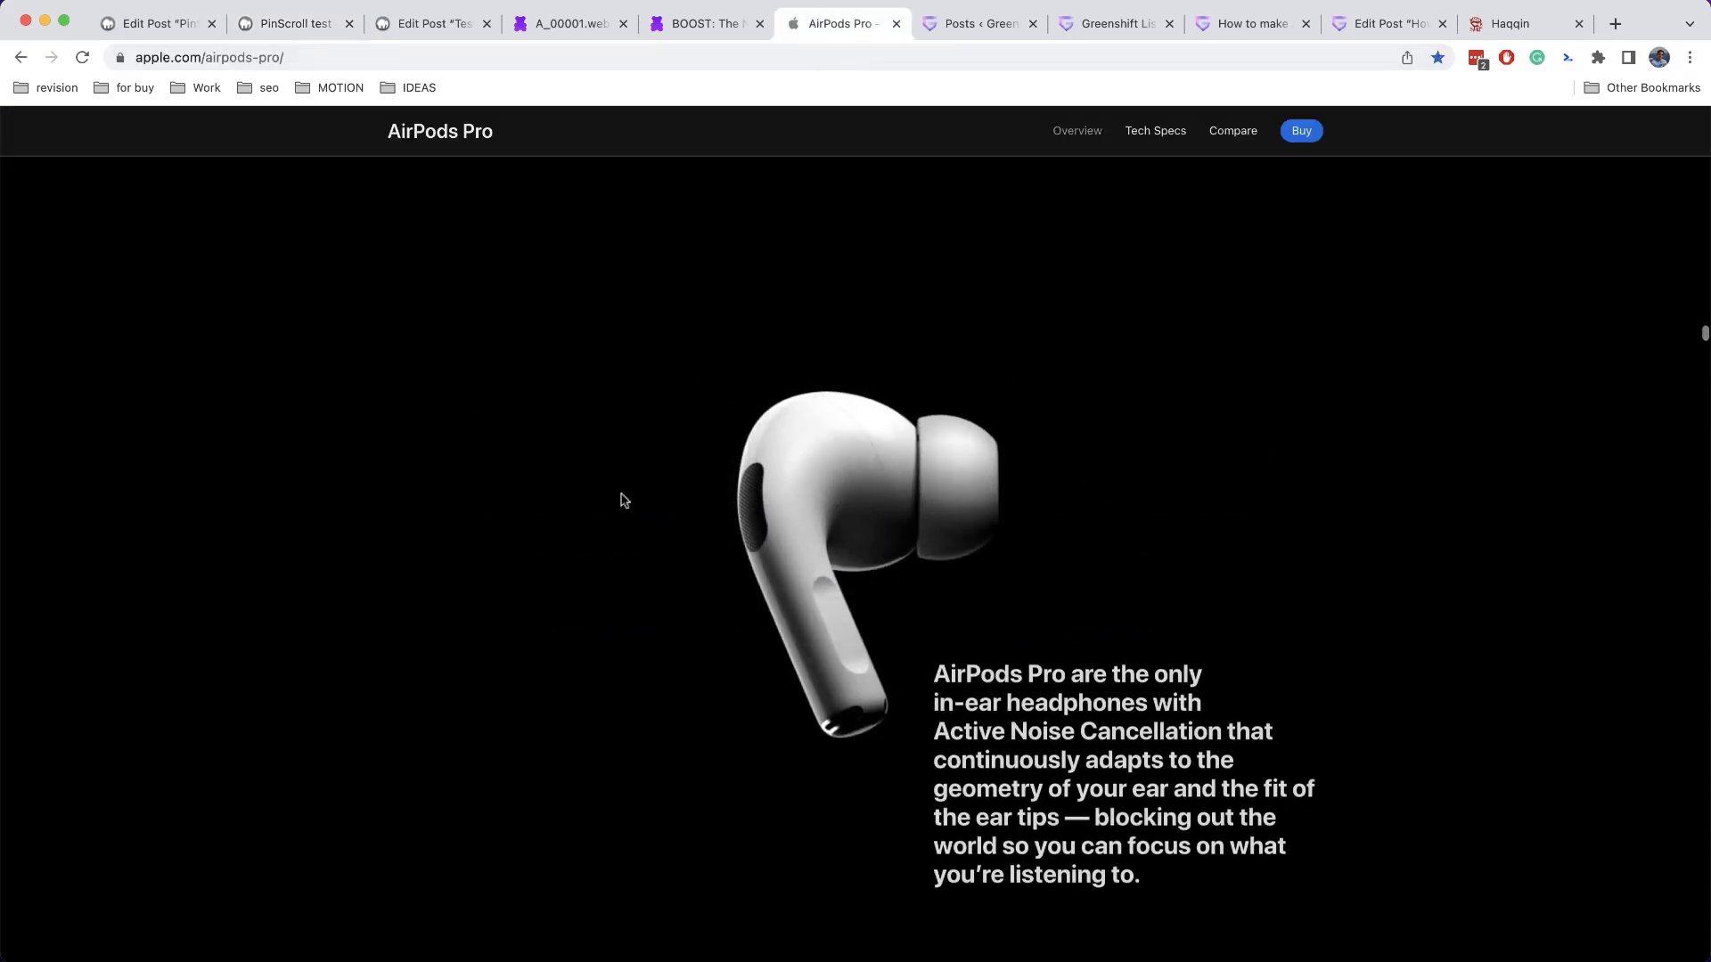
{"action": "scroll", "coordinate": [623, 496], "scroll_direction": "down", "scroll_amount": 5}
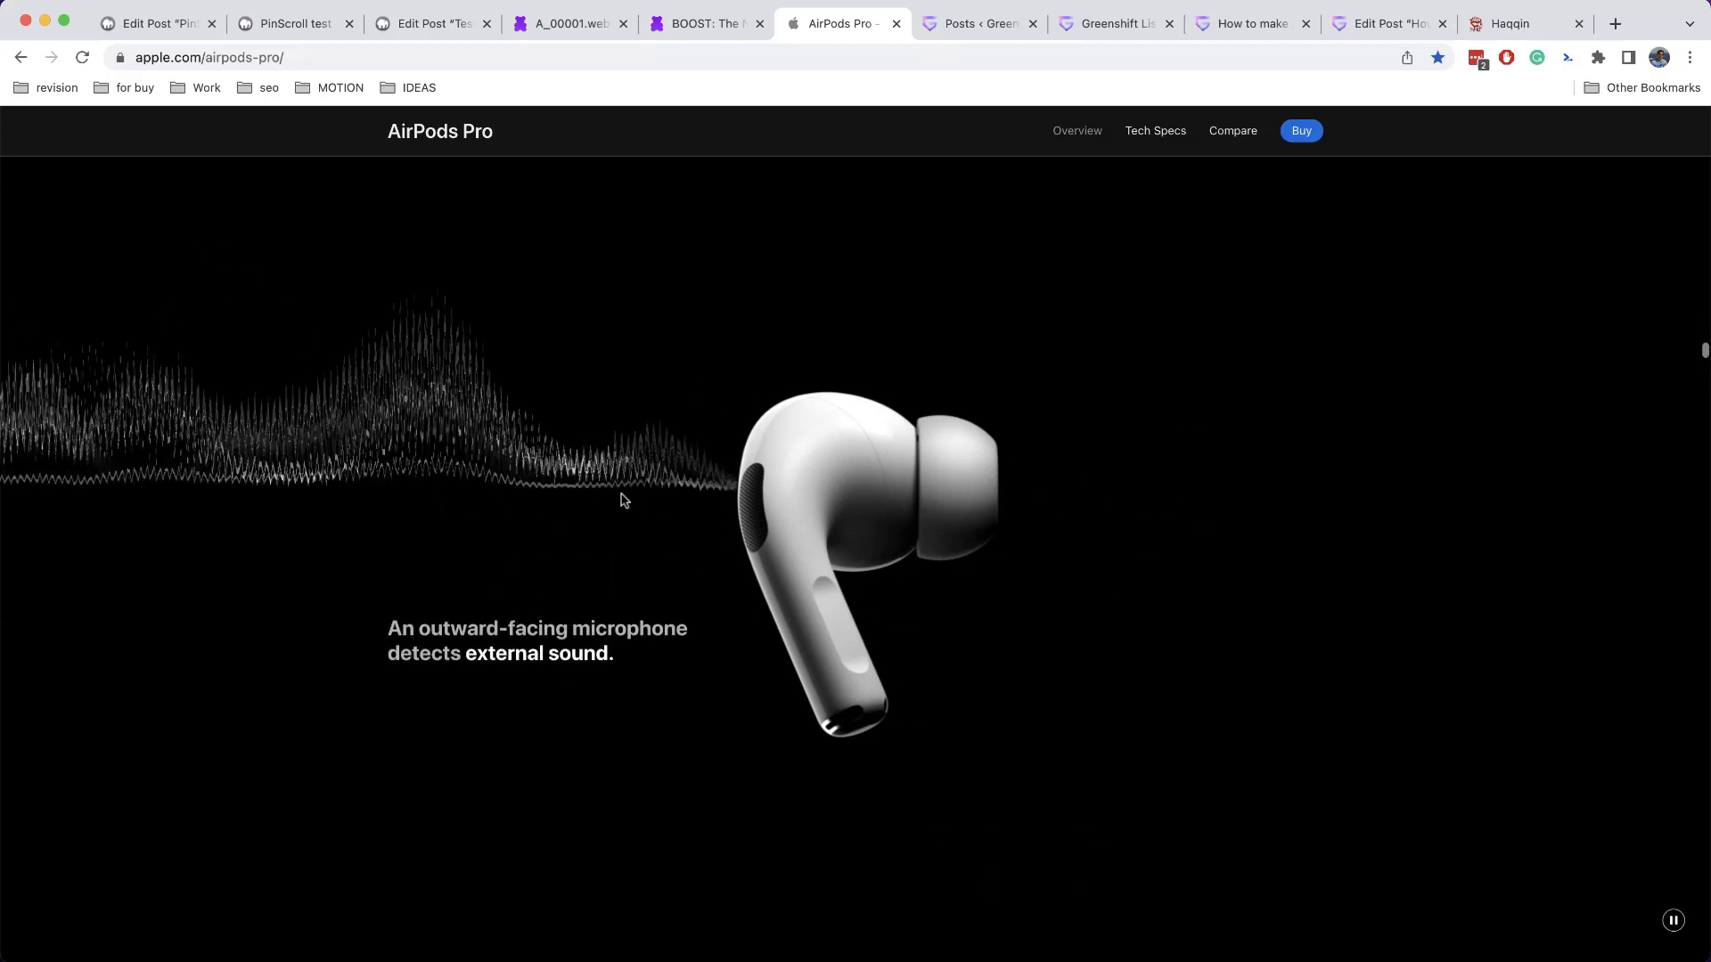
In the post editor, select the Pin Scroll block containing the AirPods paragraph
{"action": "left_click", "coordinate": [157, 24]}
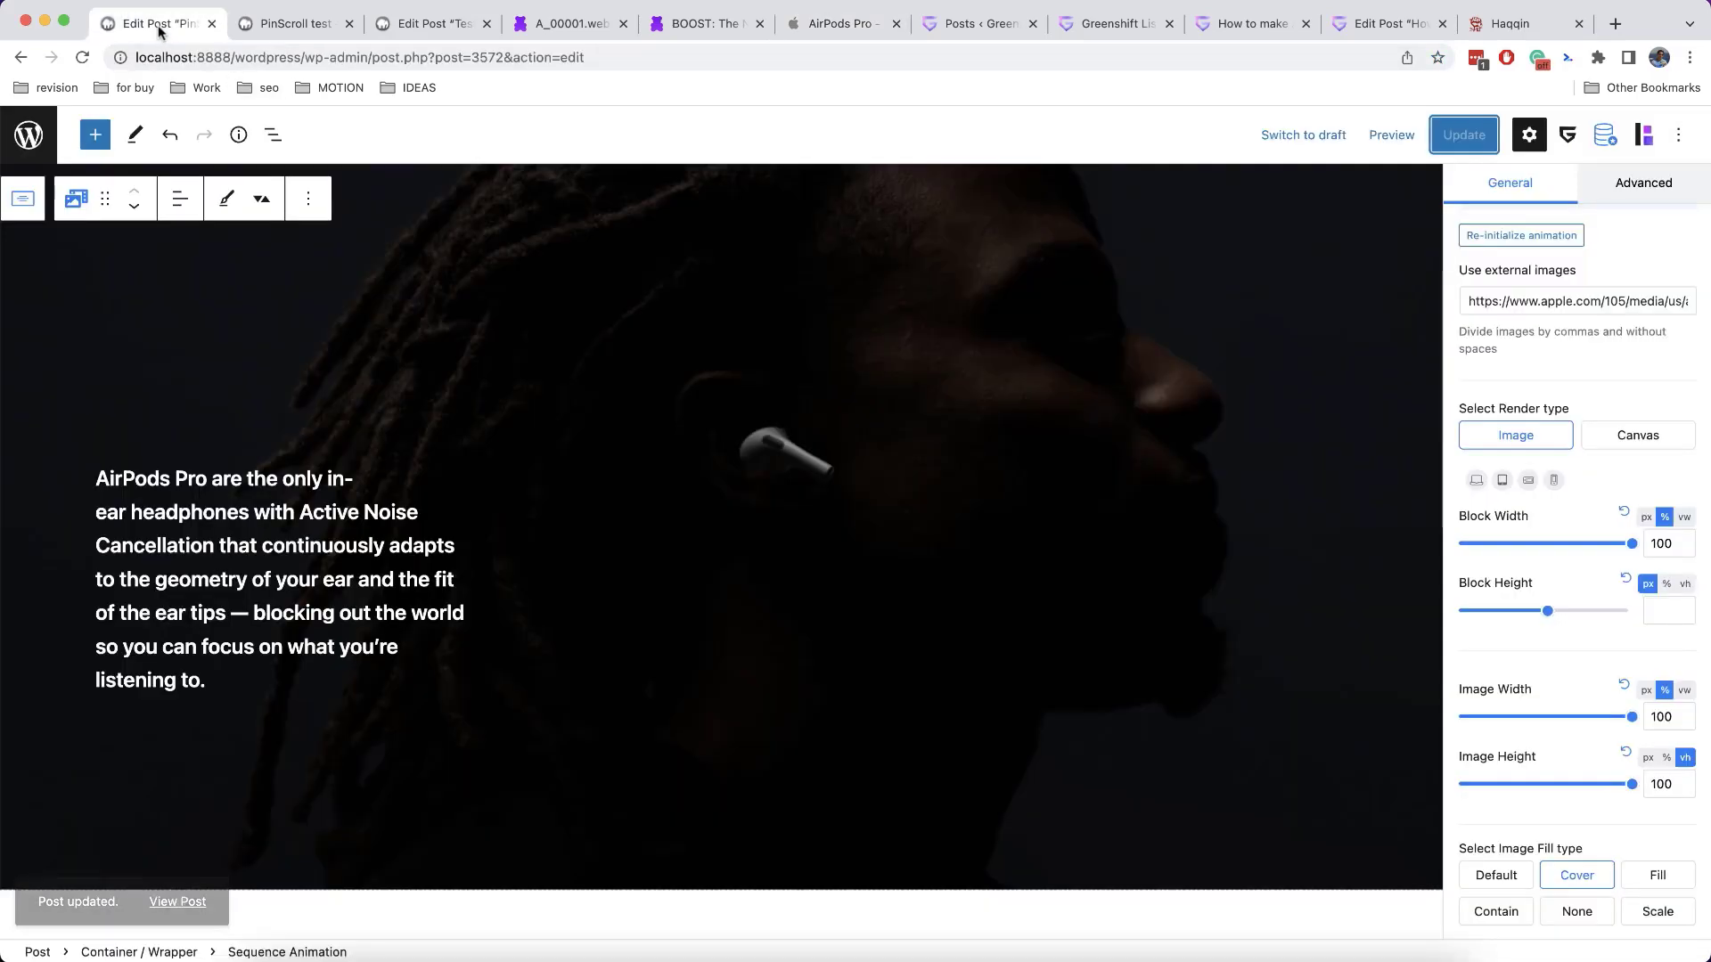
{"action": "left_click", "coordinate": [241, 535]}
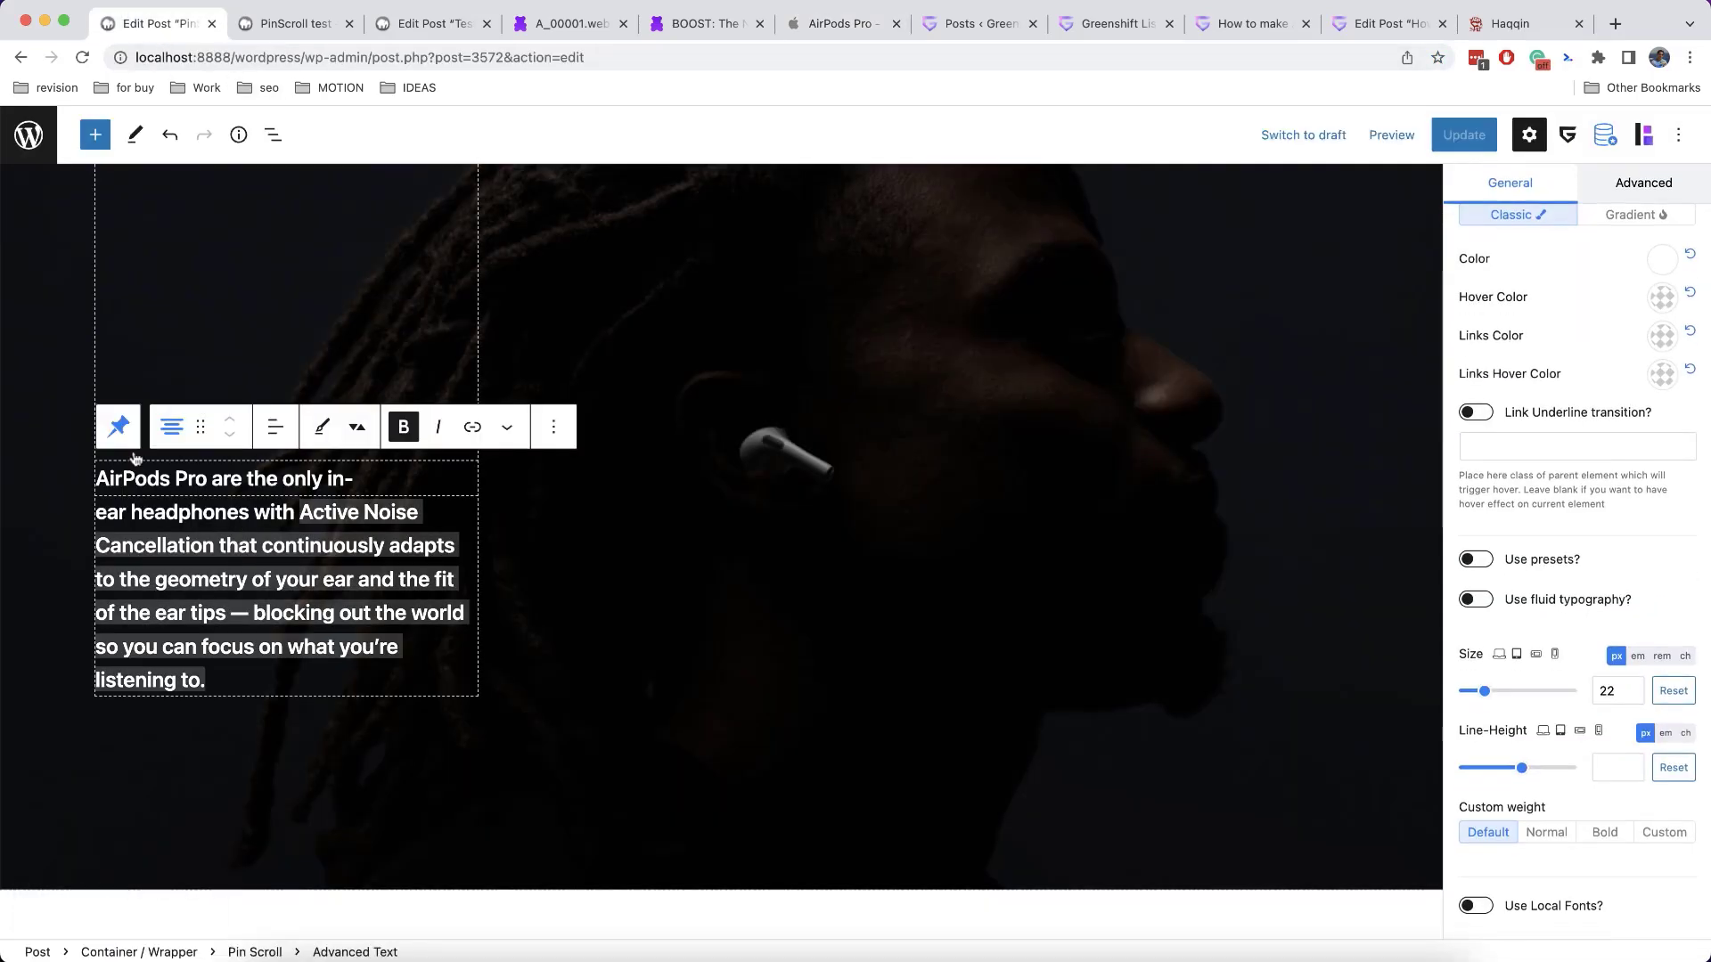
{"action": "left_click", "coordinate": [120, 430]}
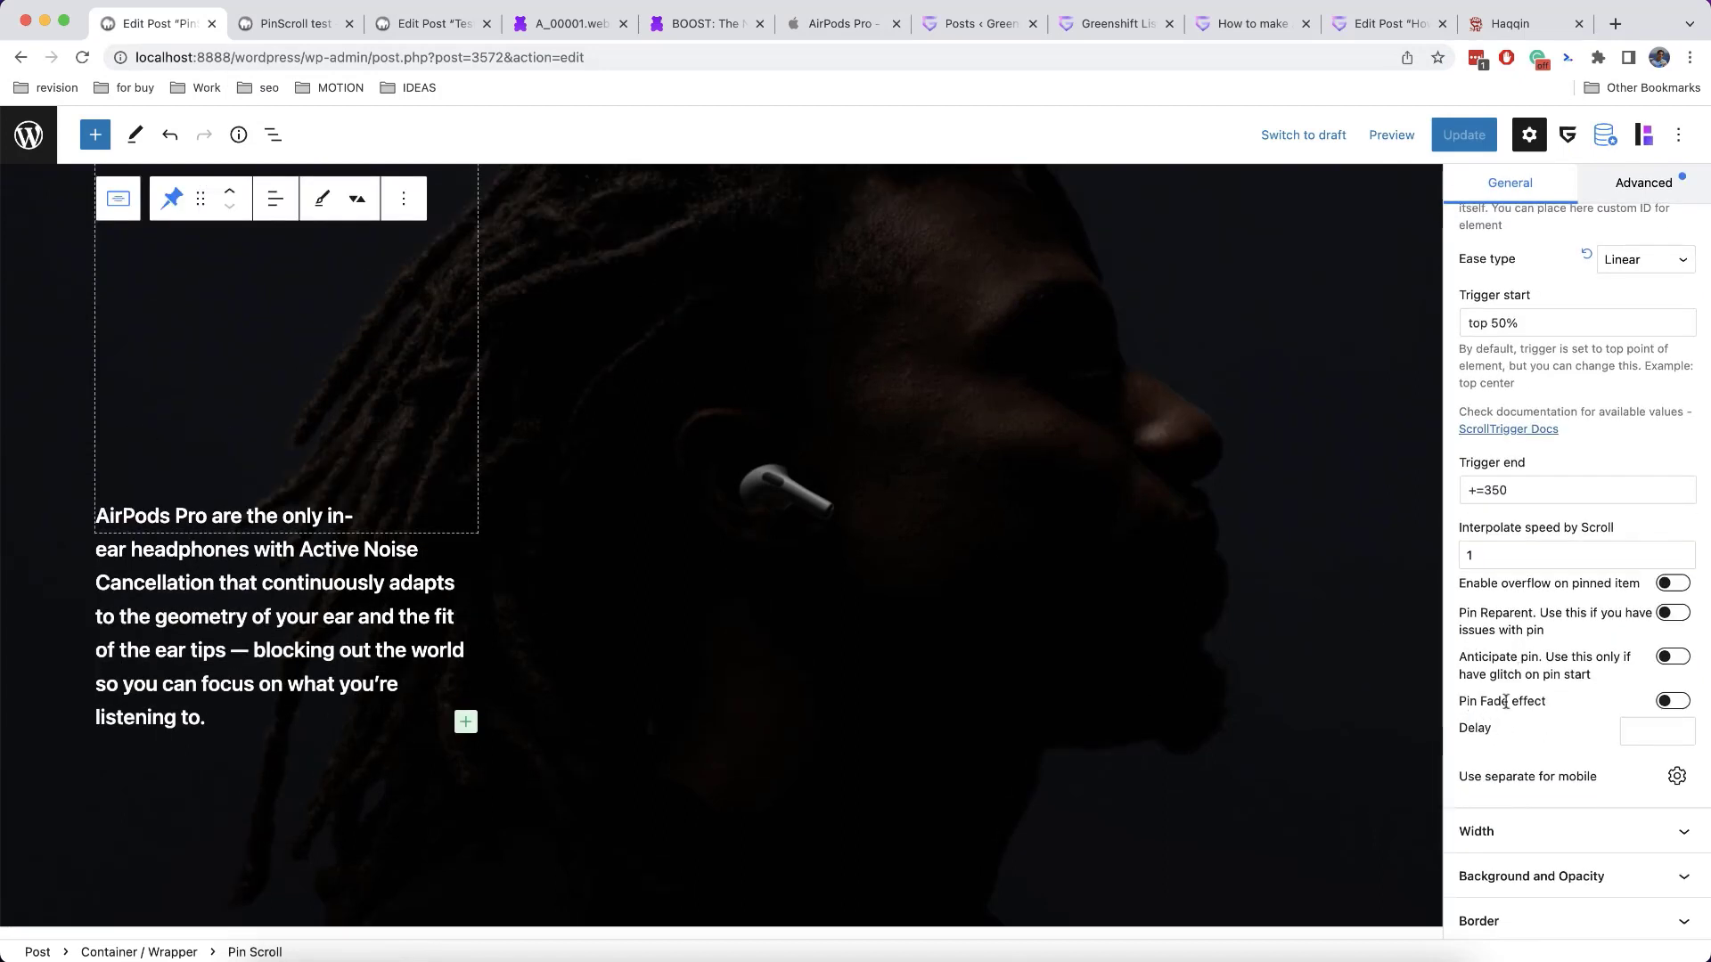
Turn on Pin Fade effect, set Trigger end to +=150, and update the post
{"action": "left_click", "coordinate": [1673, 702]}
{"action": "scroll", "coordinate": [1577, 703], "scroll_direction": "up", "scroll_amount": 3}
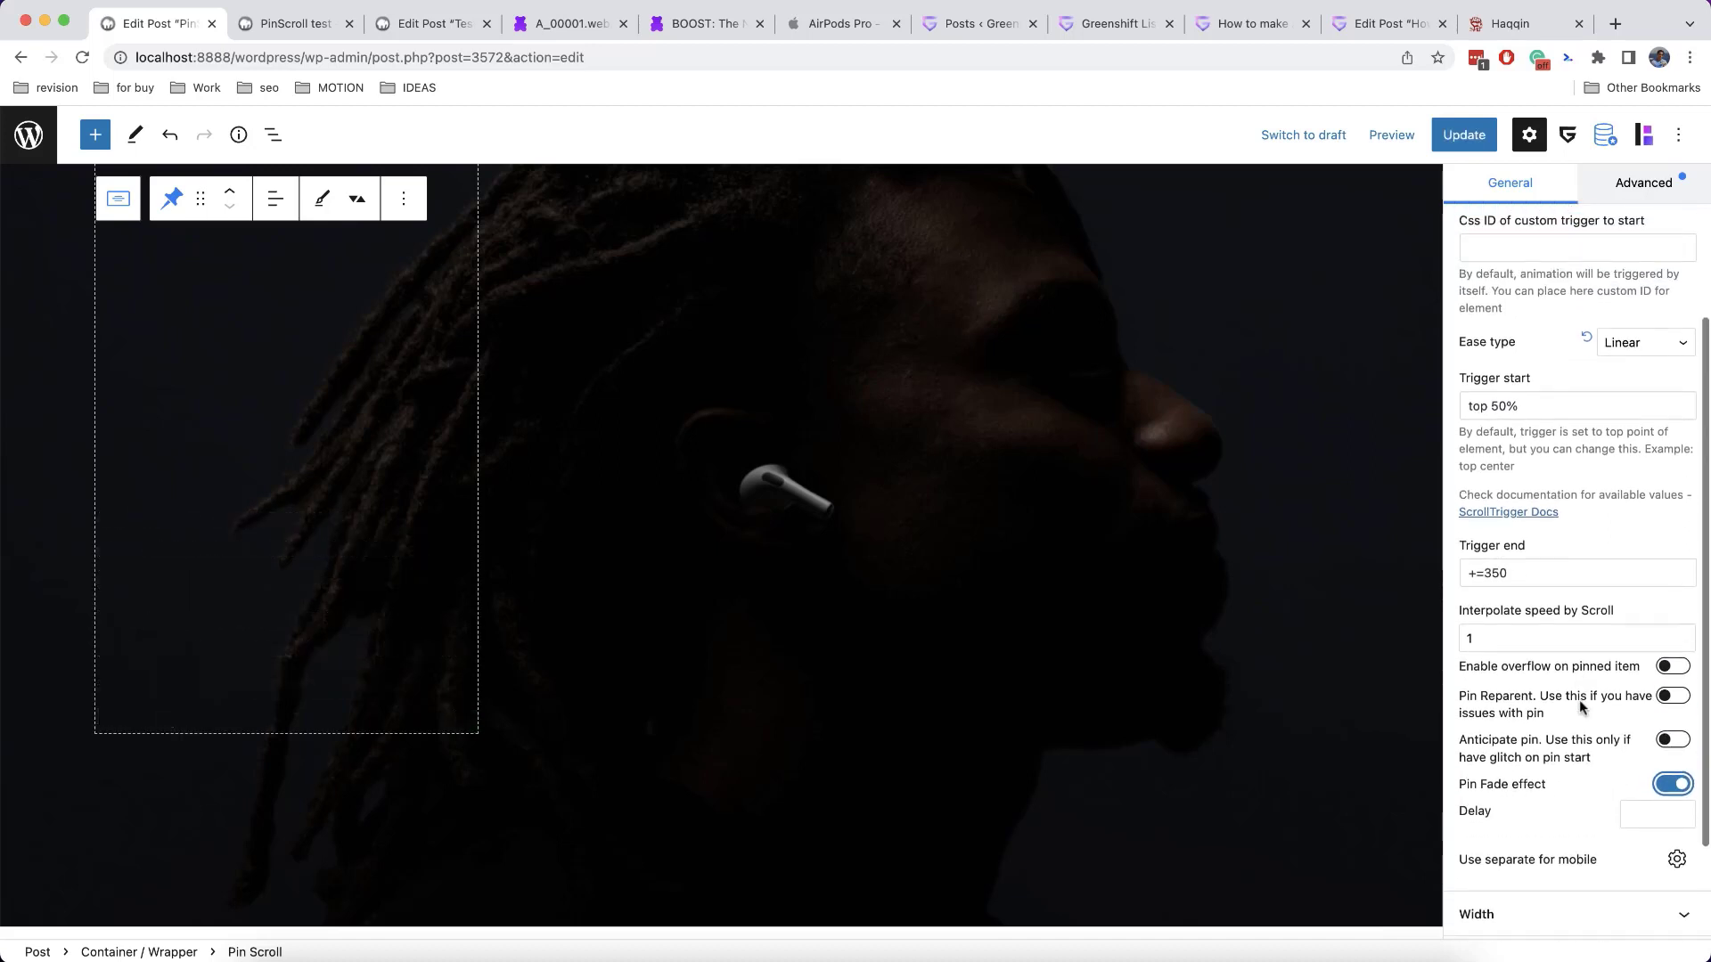
{"action": "left_click", "coordinate": [1492, 621]}
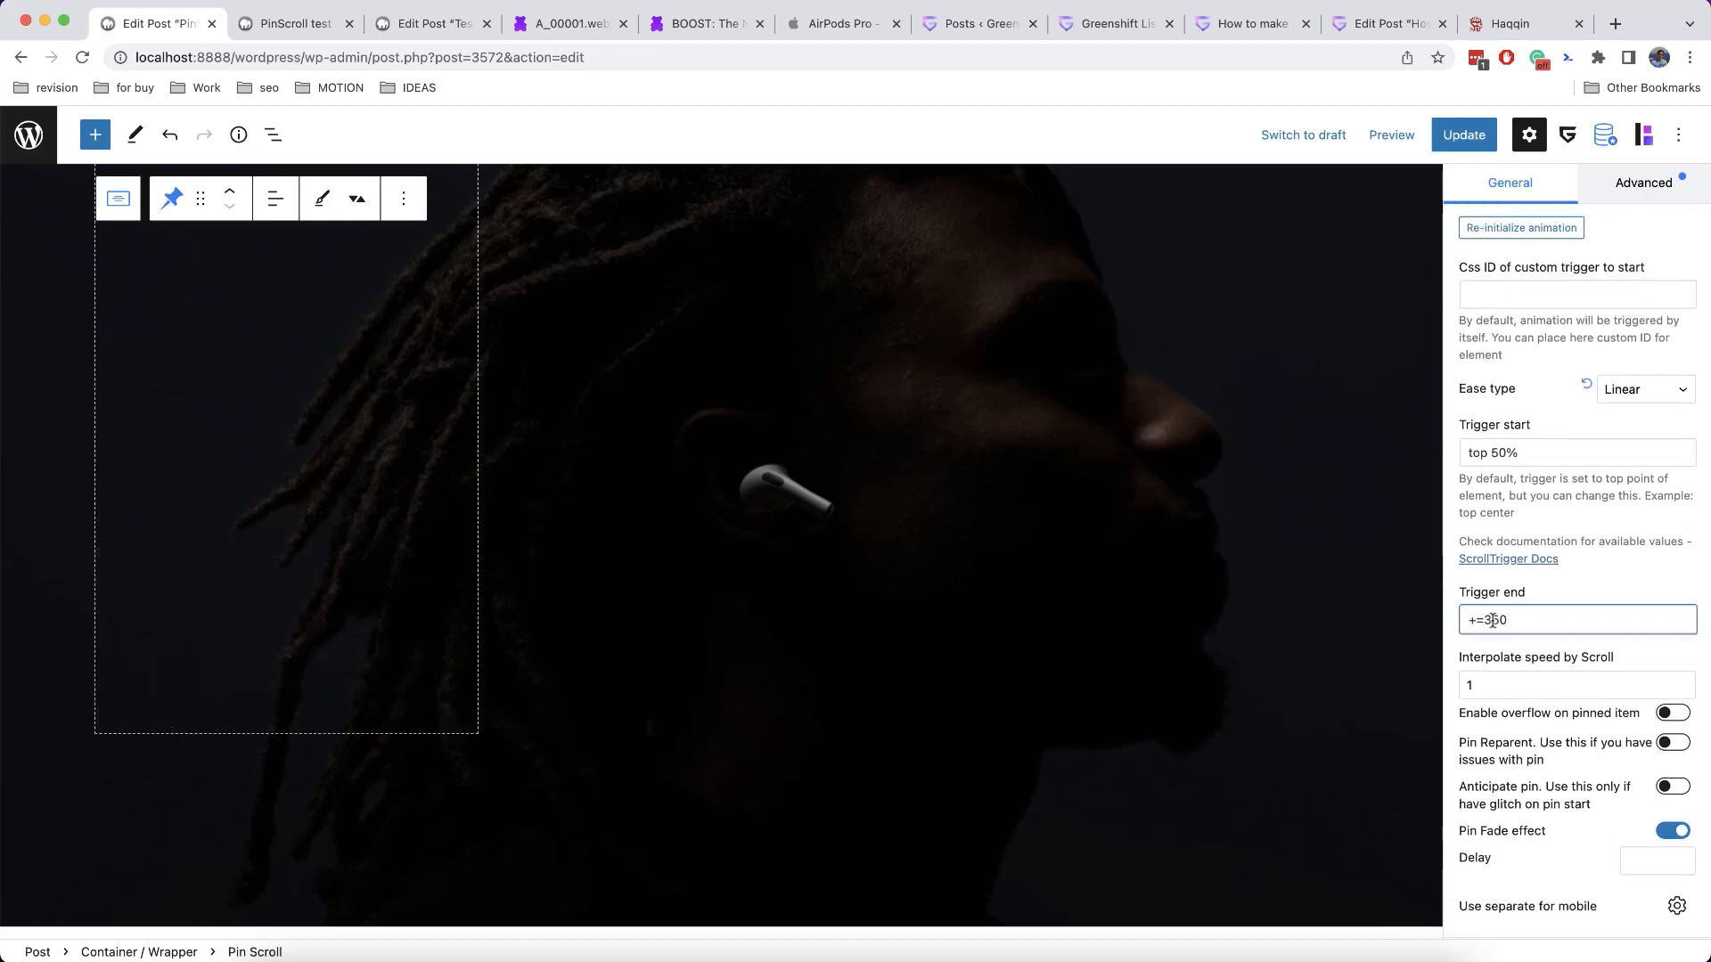
{"action": "left_click", "coordinate": [1579, 595]}
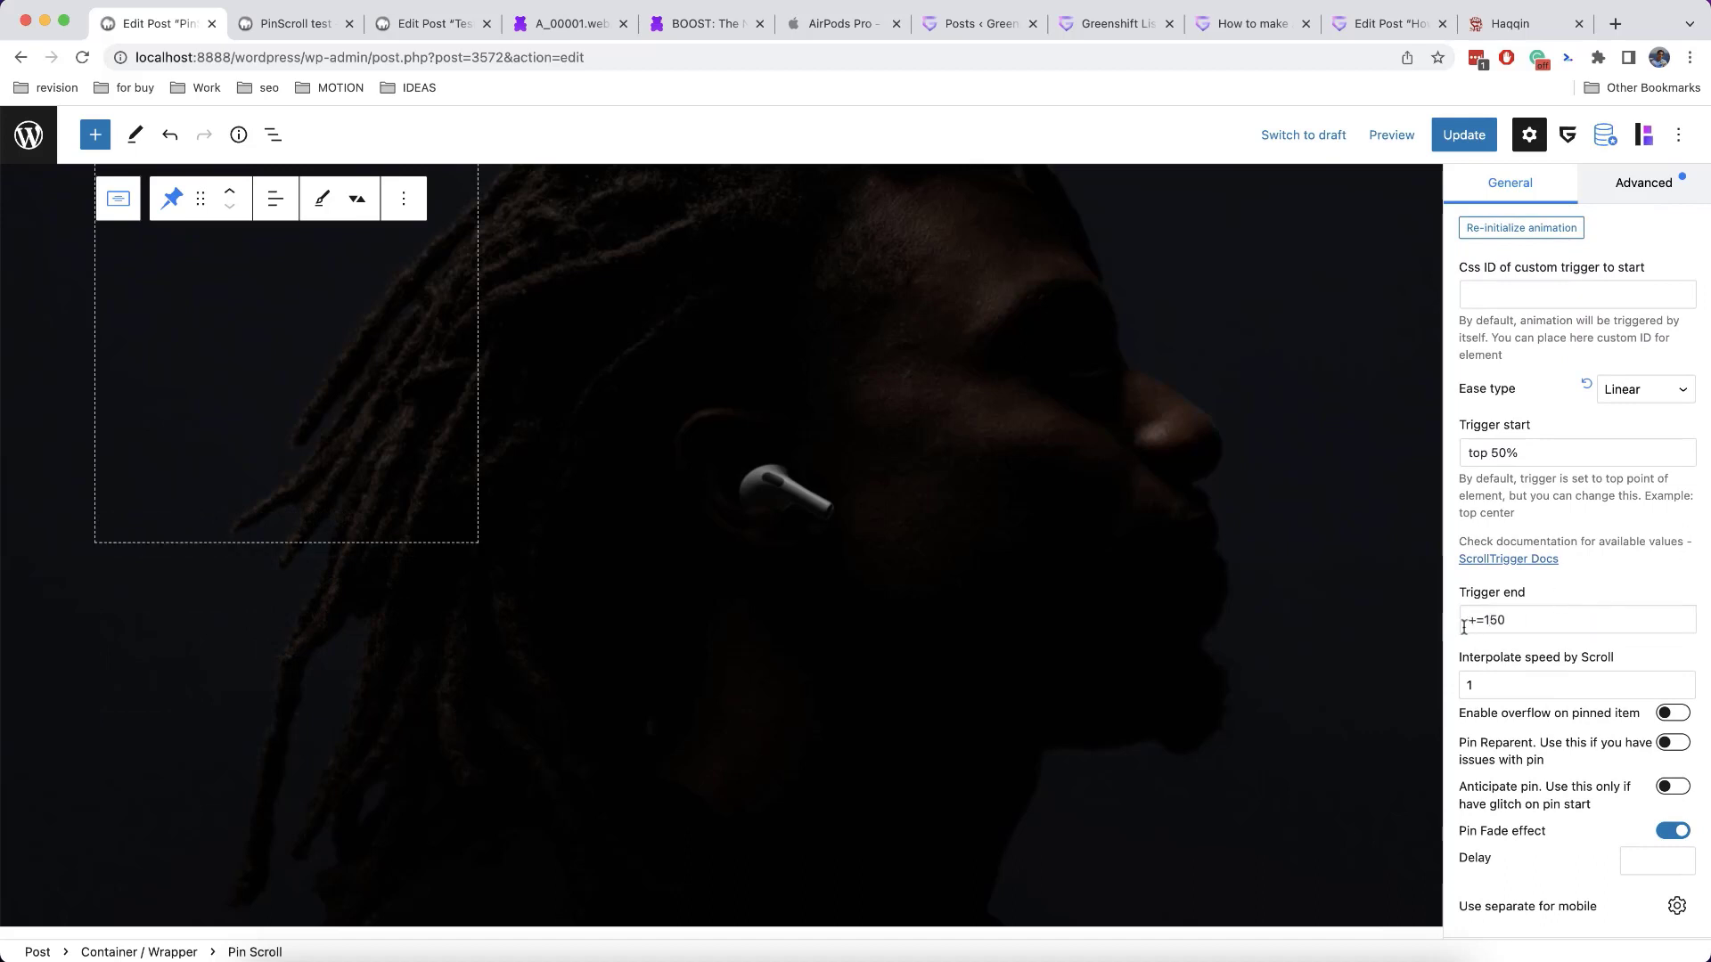
{"action": "left_click", "coordinate": [1463, 134]}
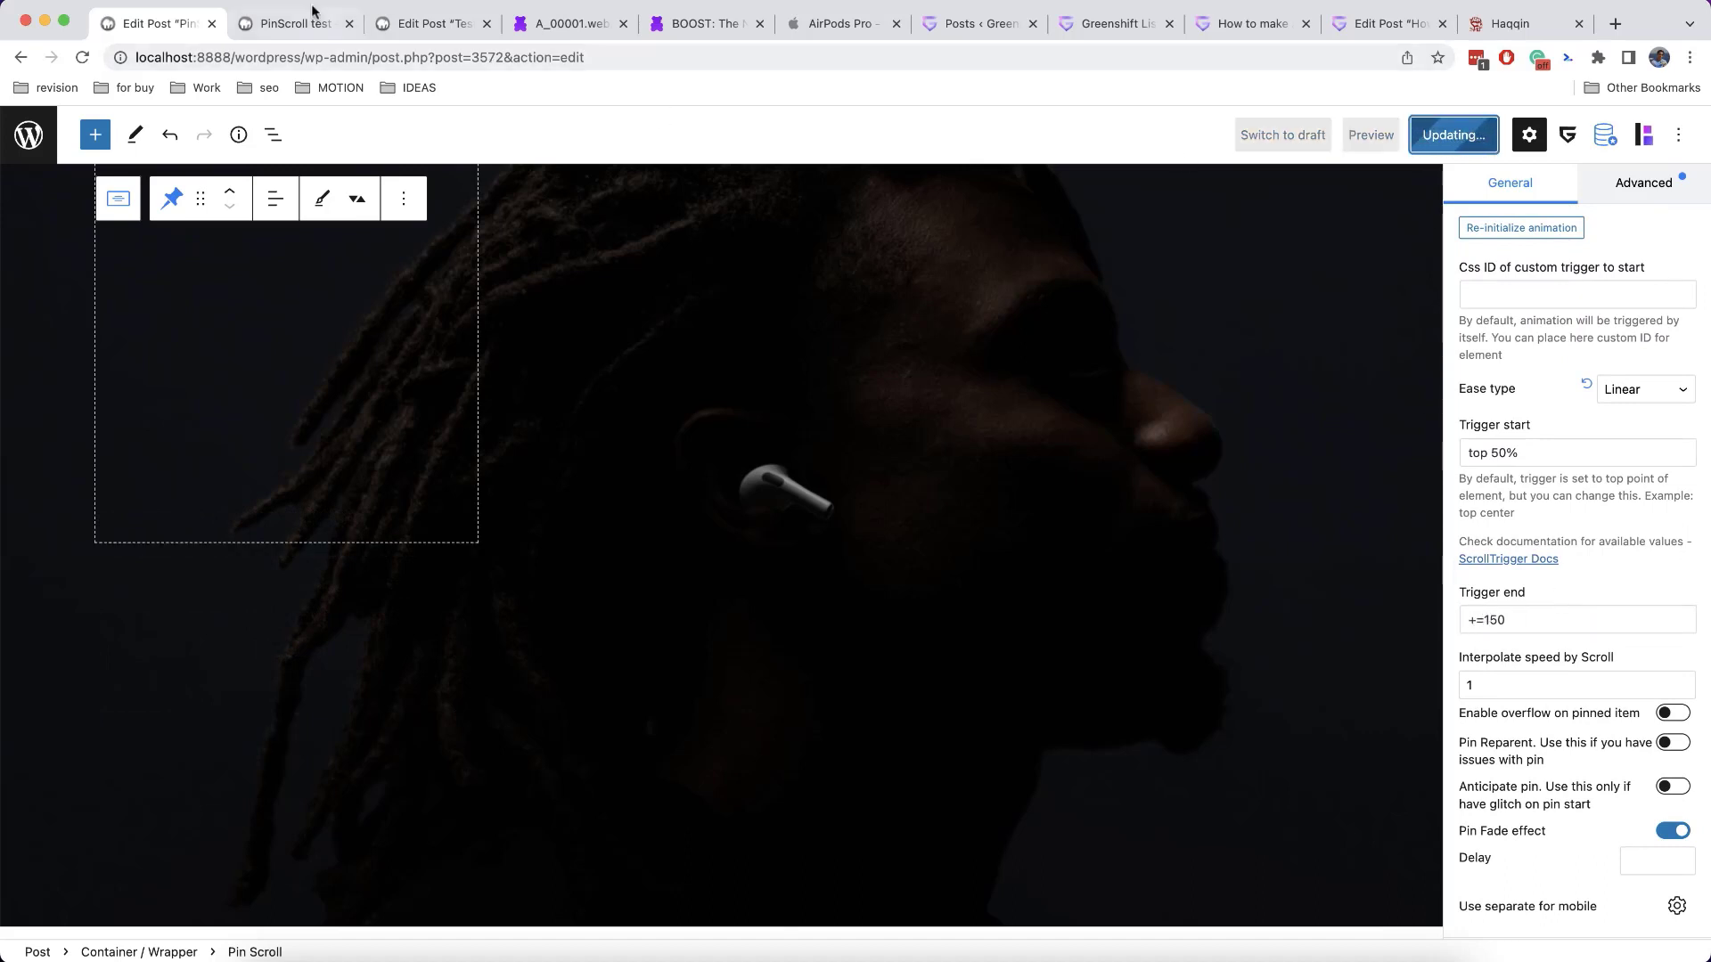
{"action": "scroll", "coordinate": [575, 392], "scroll_direction": "up", "scroll_amount": 10}
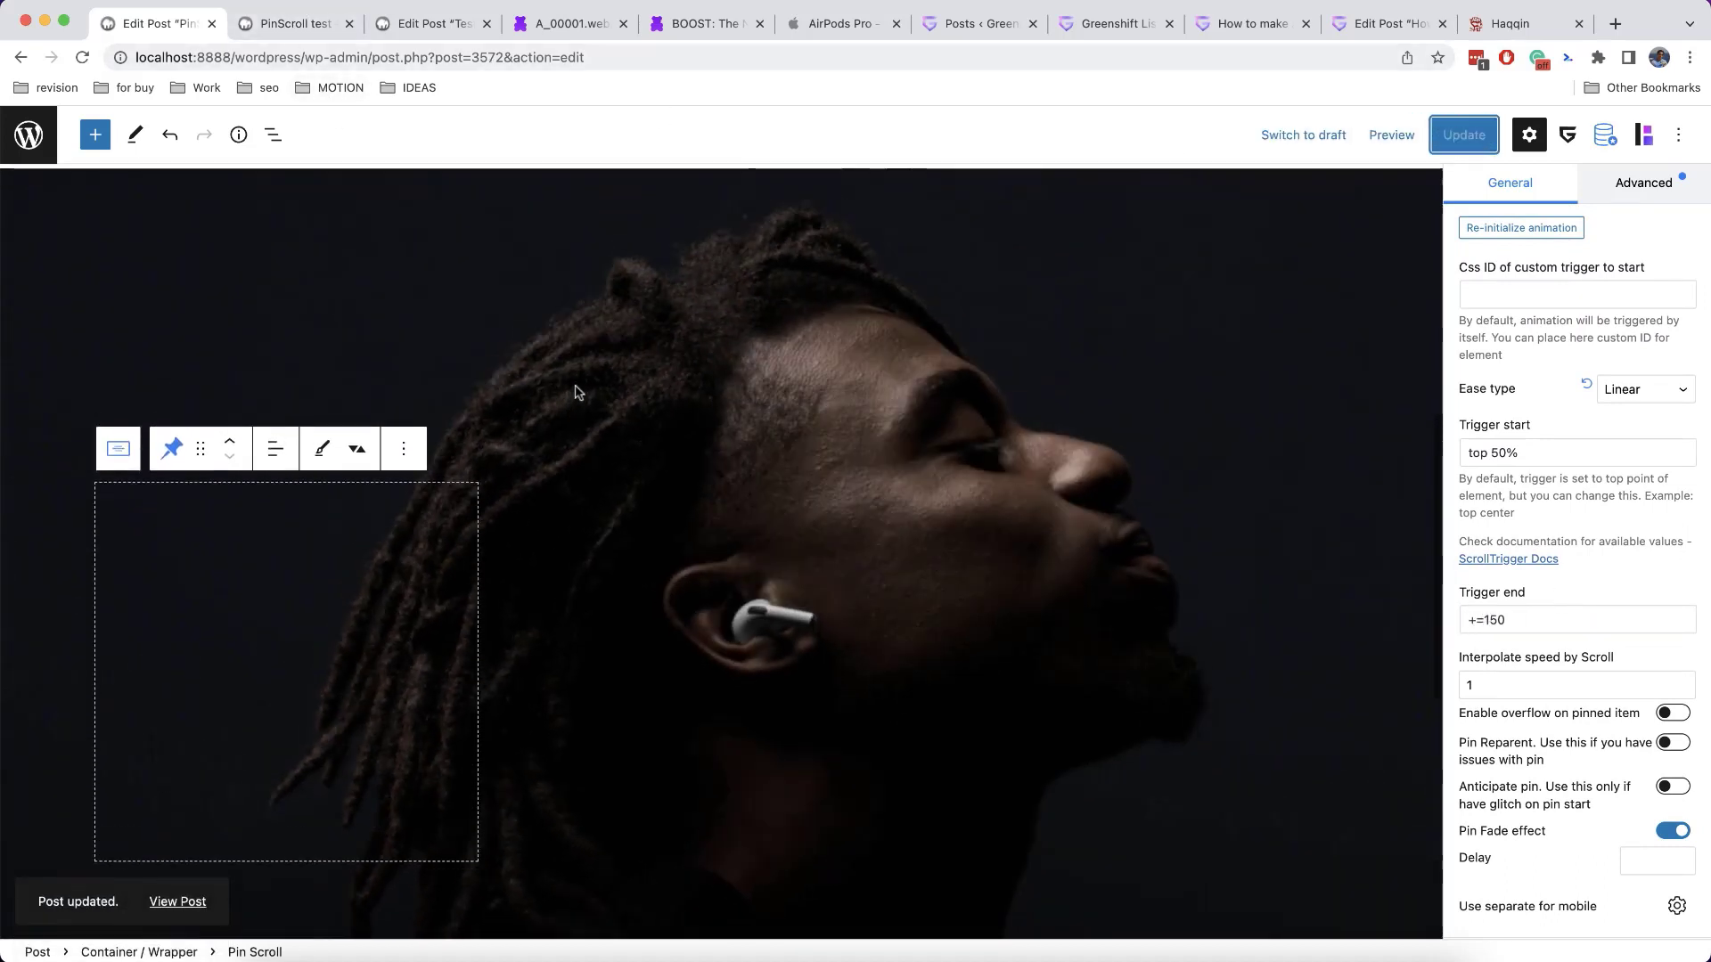
Preview the live PinScroll test post, scrolling to watch the AirPods paragraph fade over the sequence
{"action": "key", "text": "ctrl+Tab"}
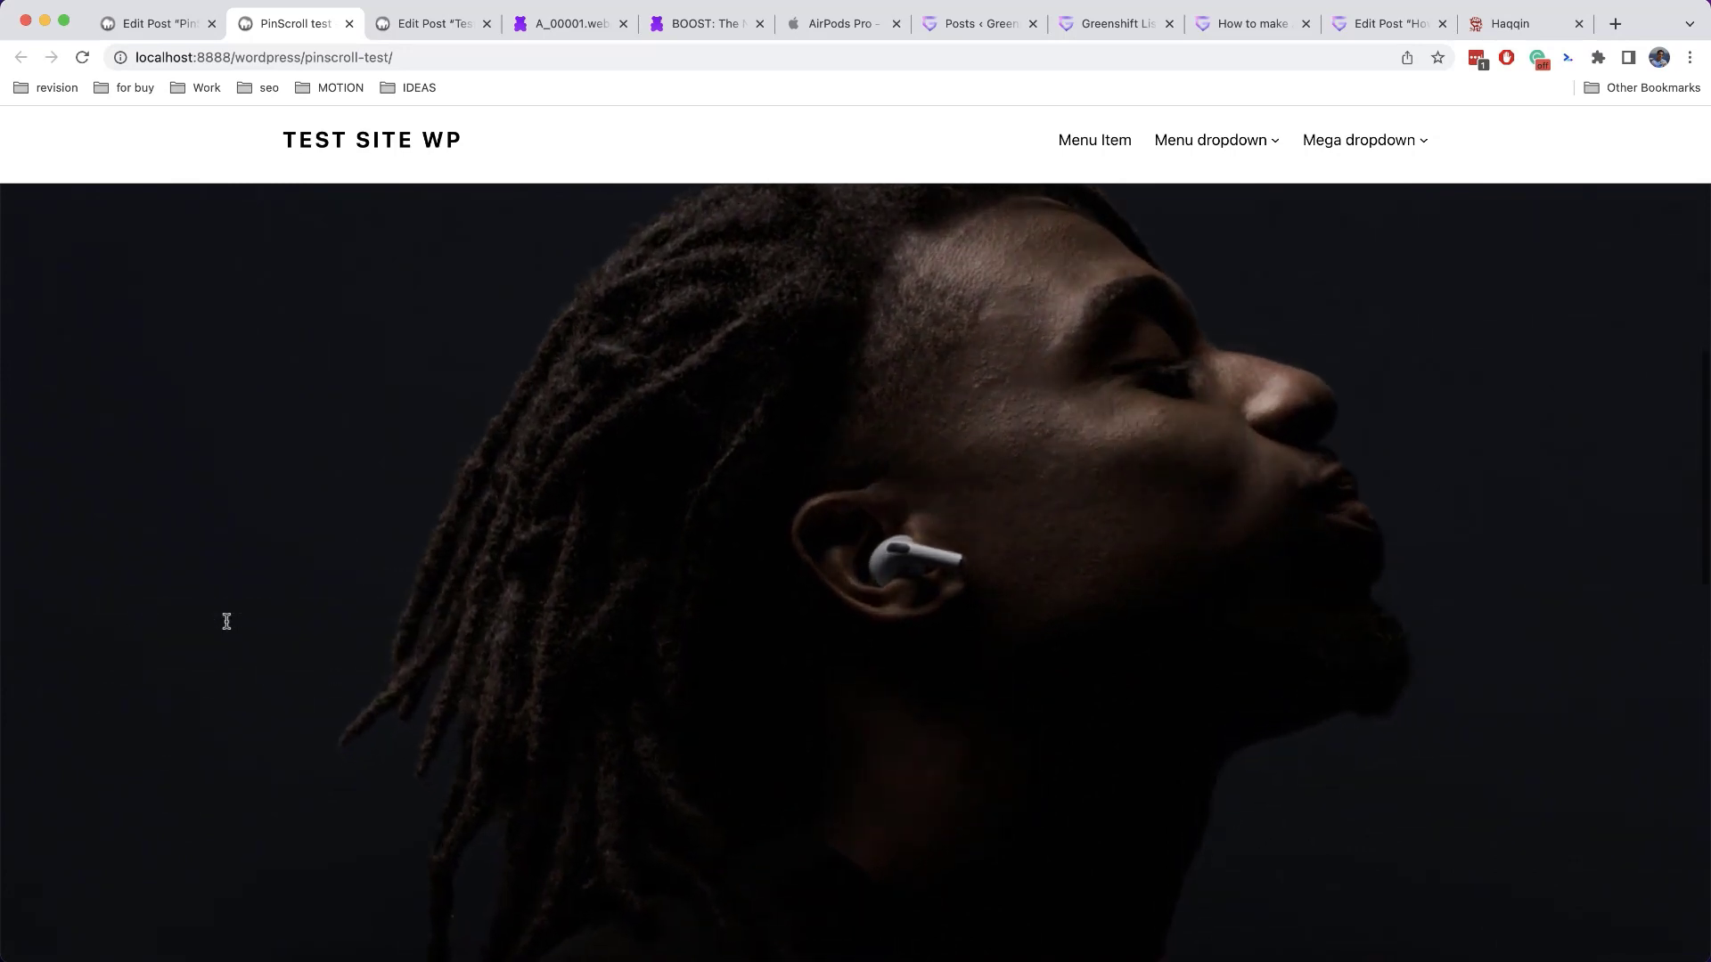
{"action": "scroll", "coordinate": [277, 591], "scroll_direction": "up", "scroll_amount": 10}
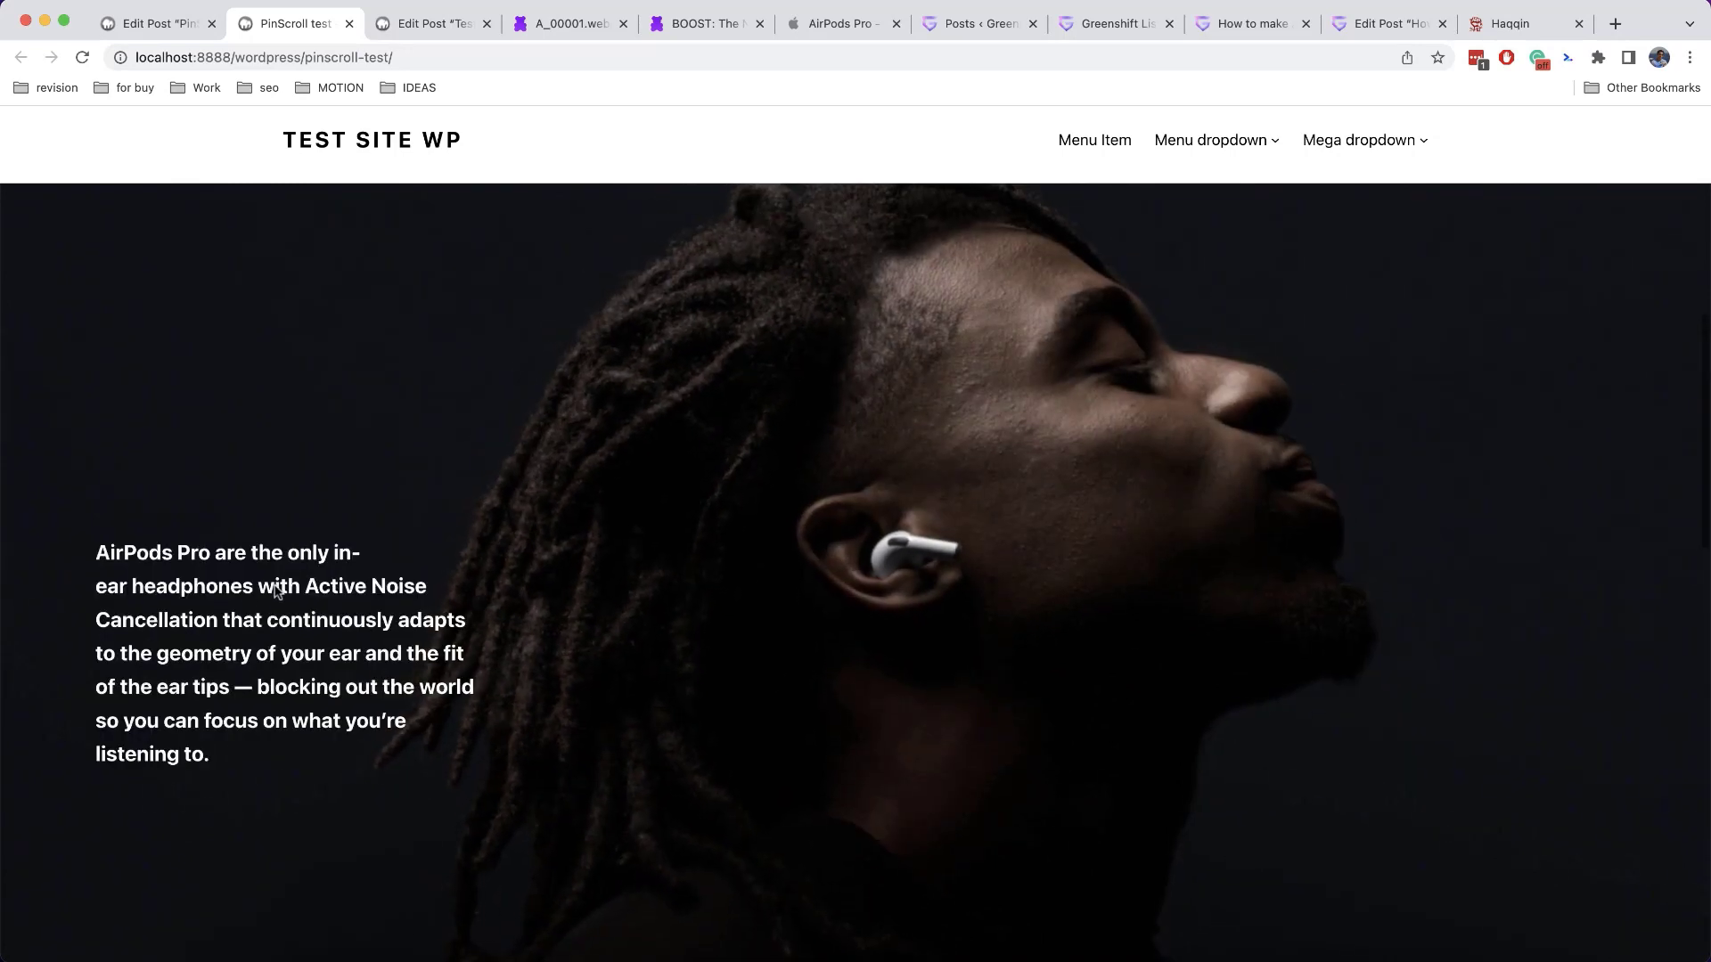
{"action": "scroll", "coordinate": [277, 591], "scroll_direction": "down", "scroll_amount": 10}
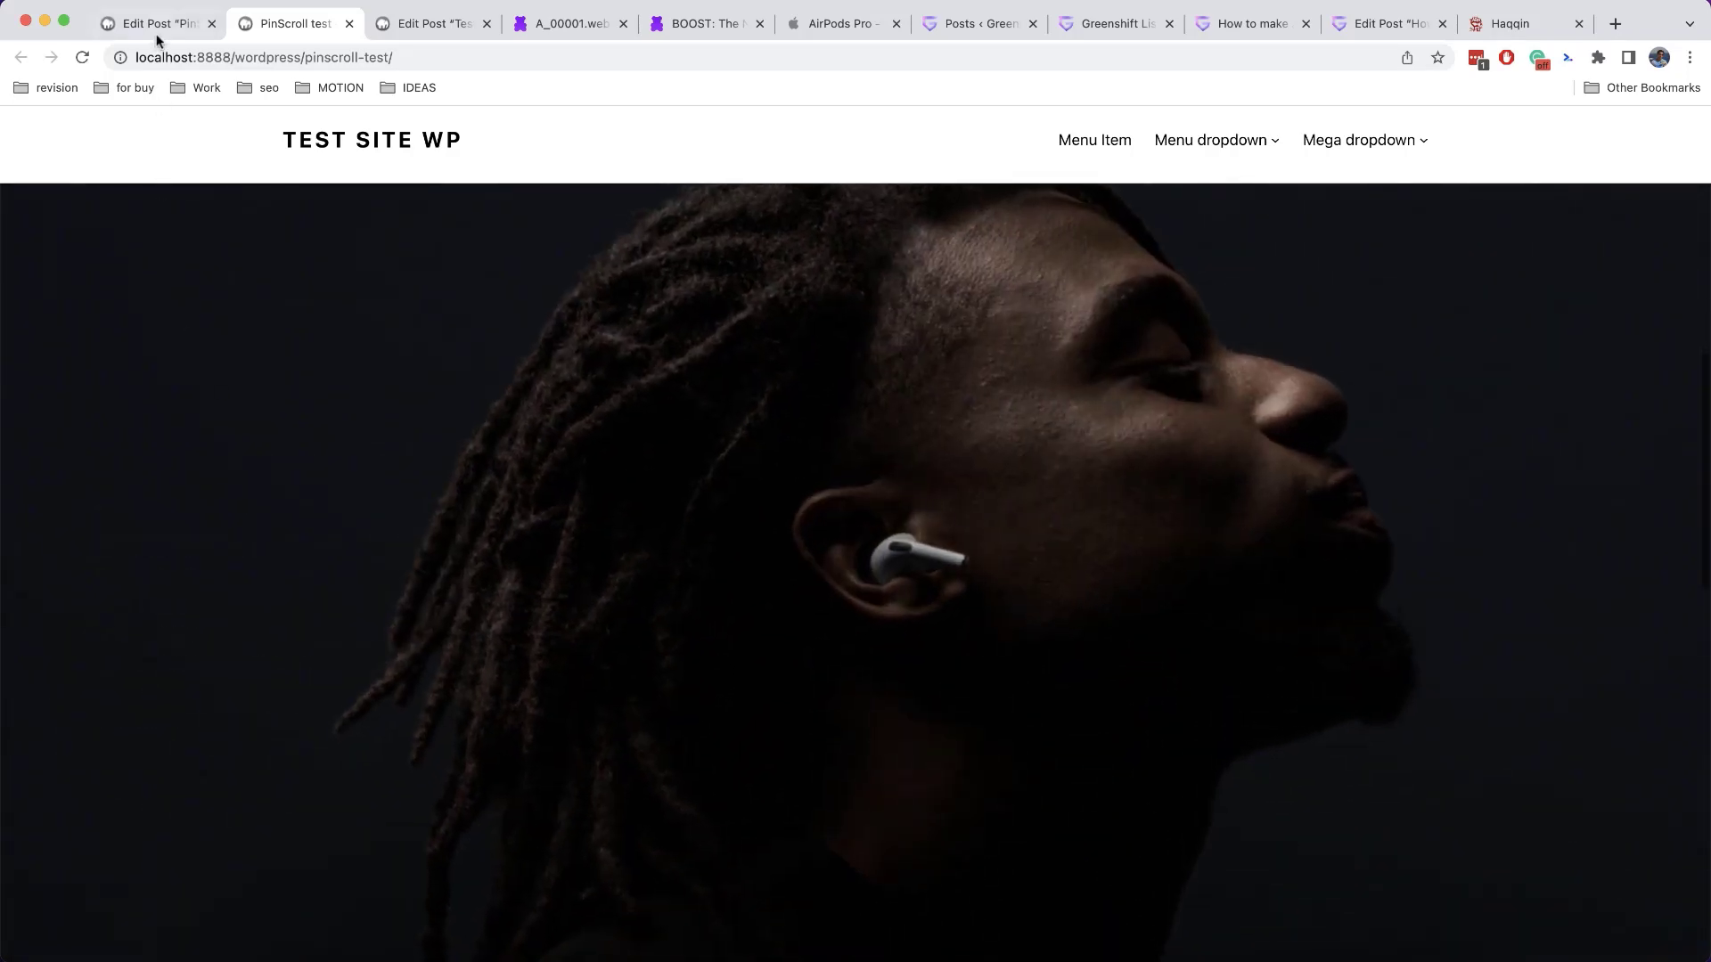
Check the Pin Scroll block's Advanced position (absolute, top 30%), then return to its General animation settings
{"action": "left_click", "coordinate": [157, 27]}
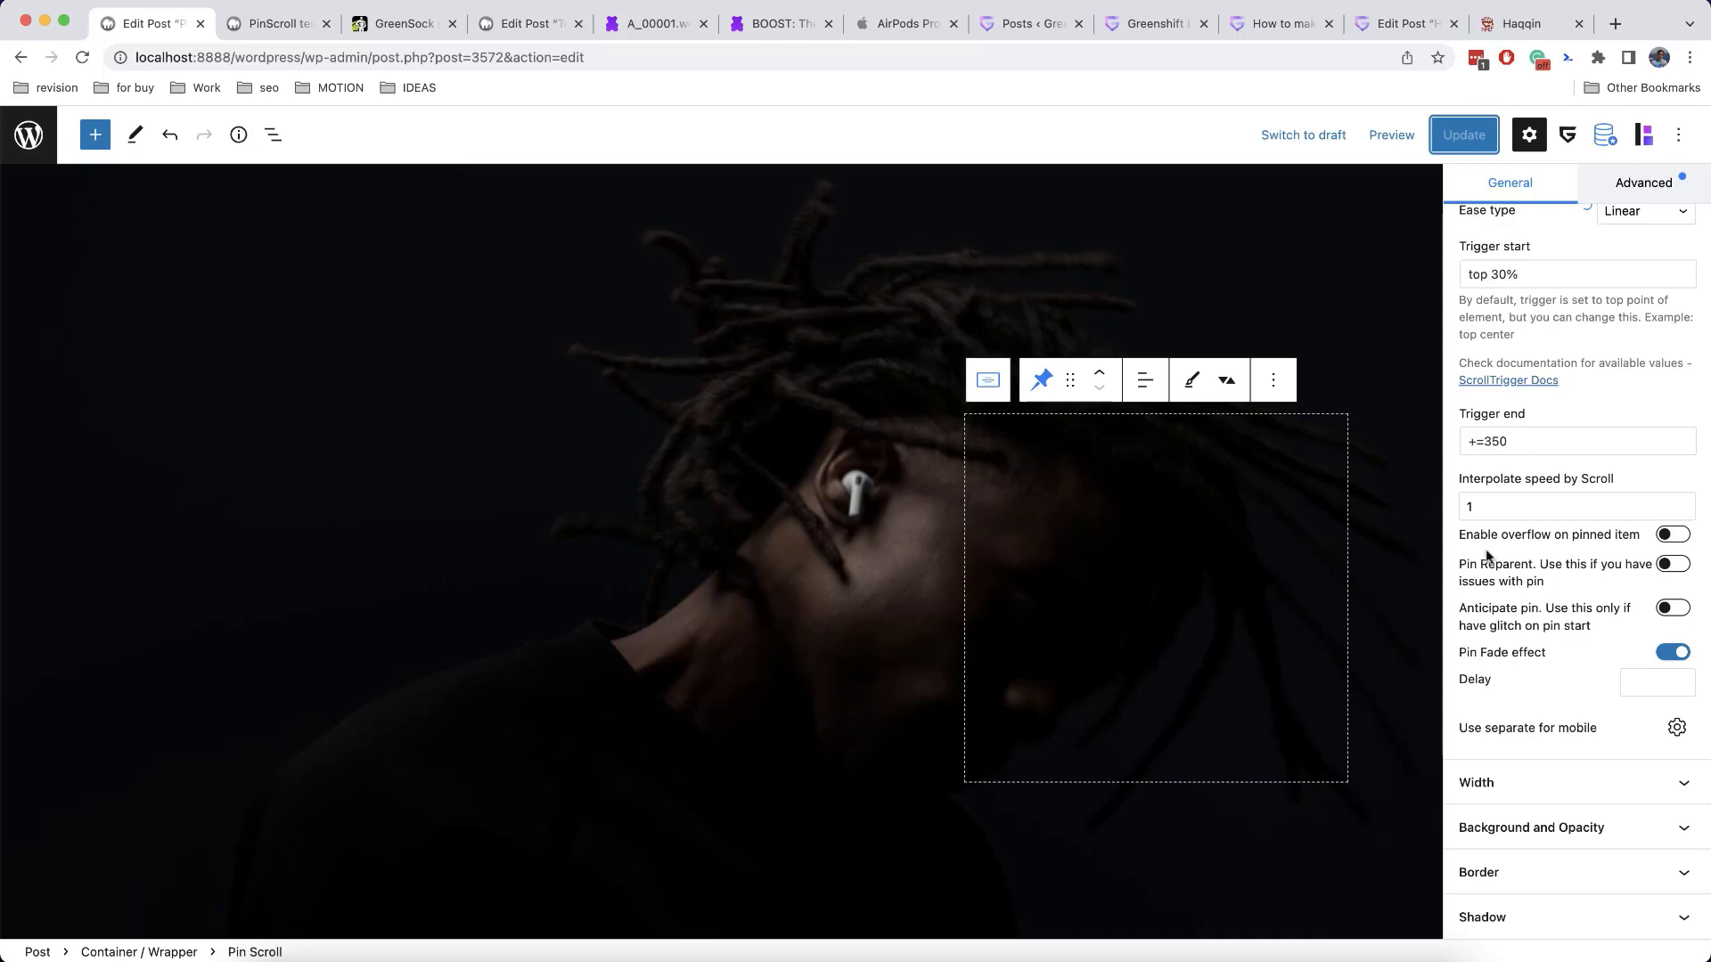
{"action": "scroll", "coordinate": [1525, 498], "scroll_direction": "up", "scroll_amount": 5}
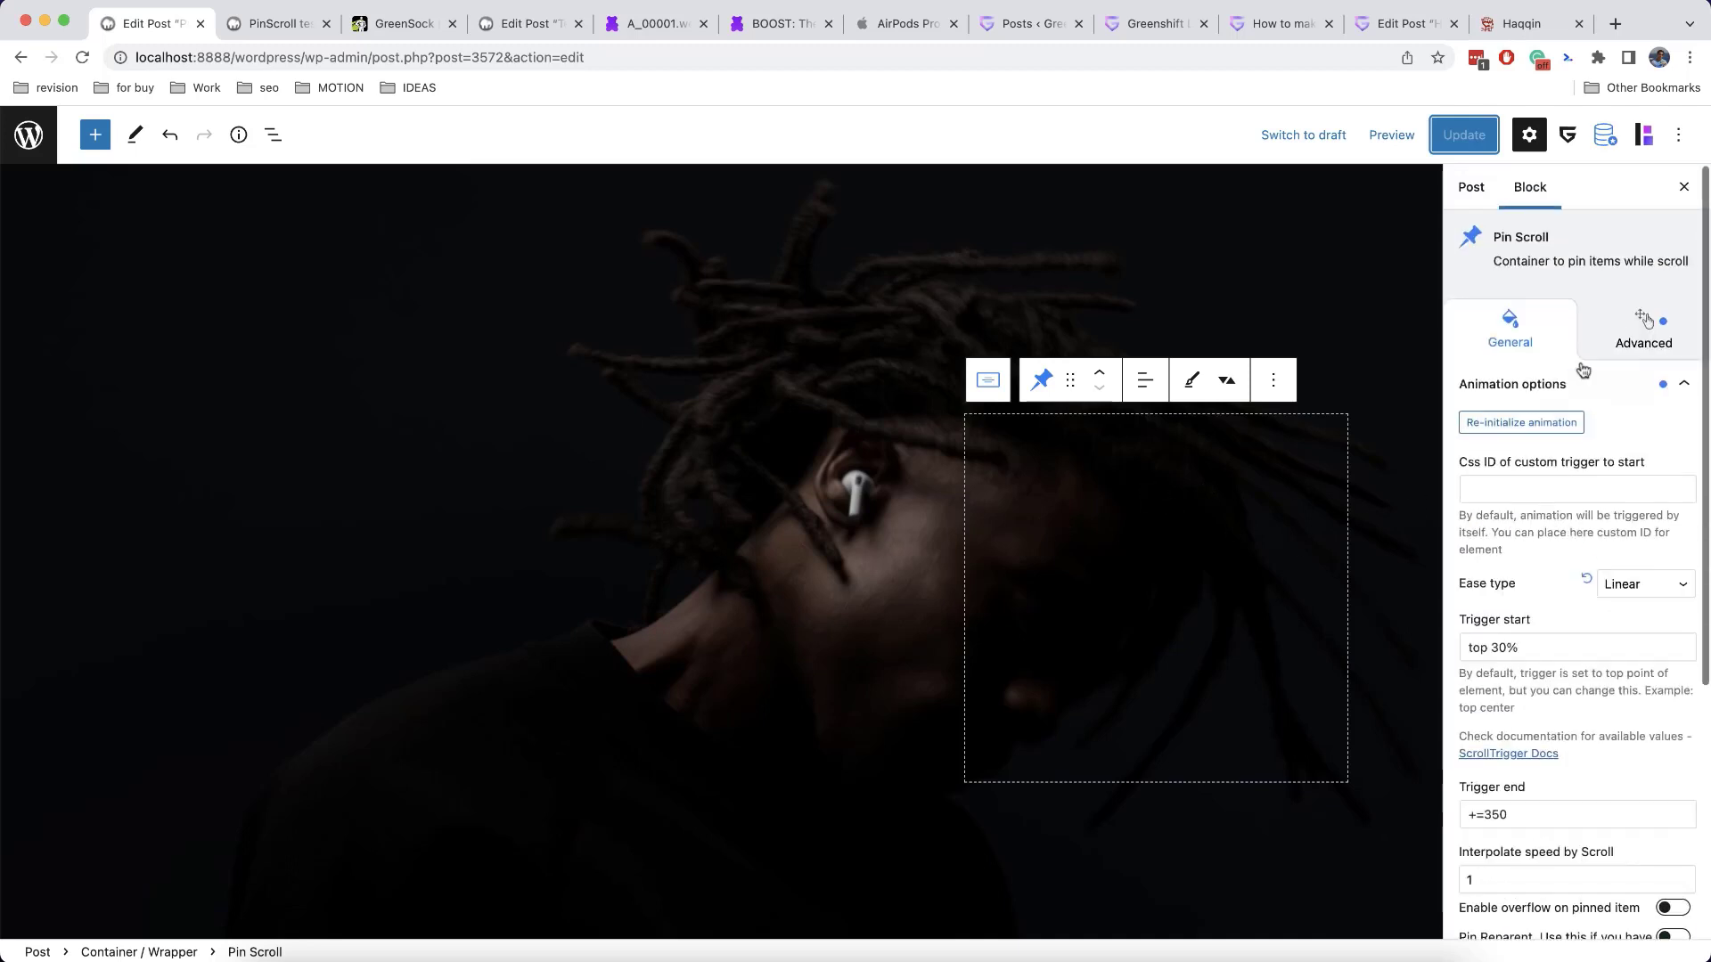
{"action": "left_click", "coordinate": [1639, 336]}
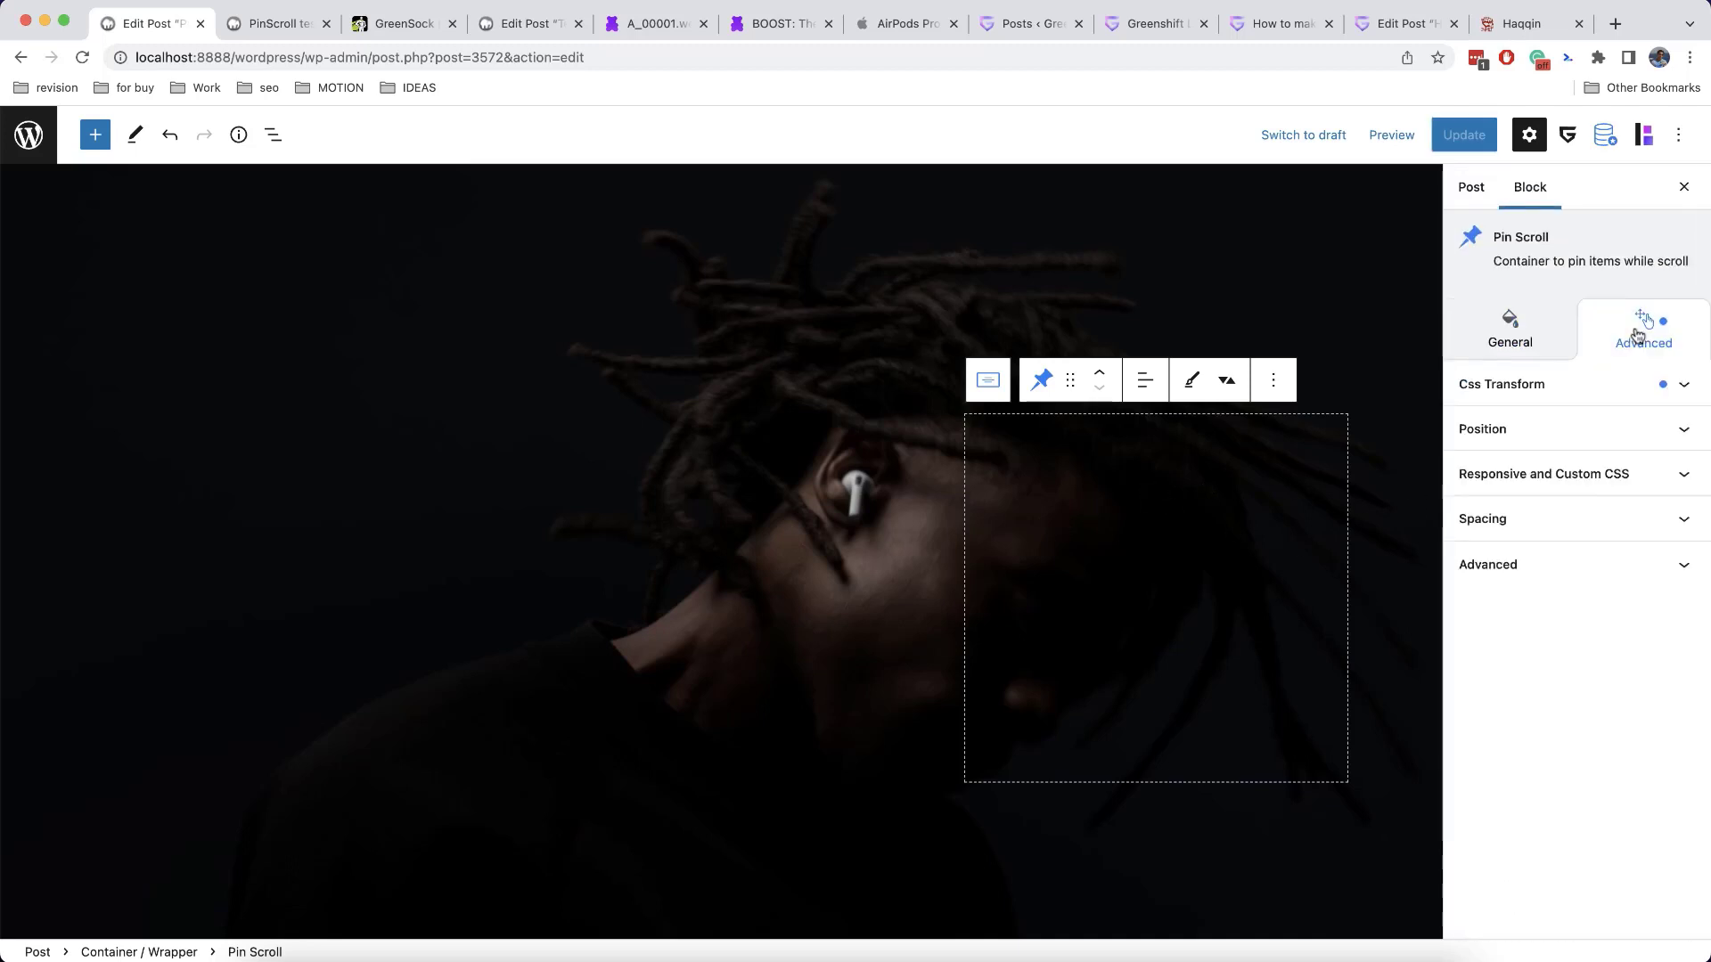
{"action": "left_click", "coordinate": [1565, 430]}
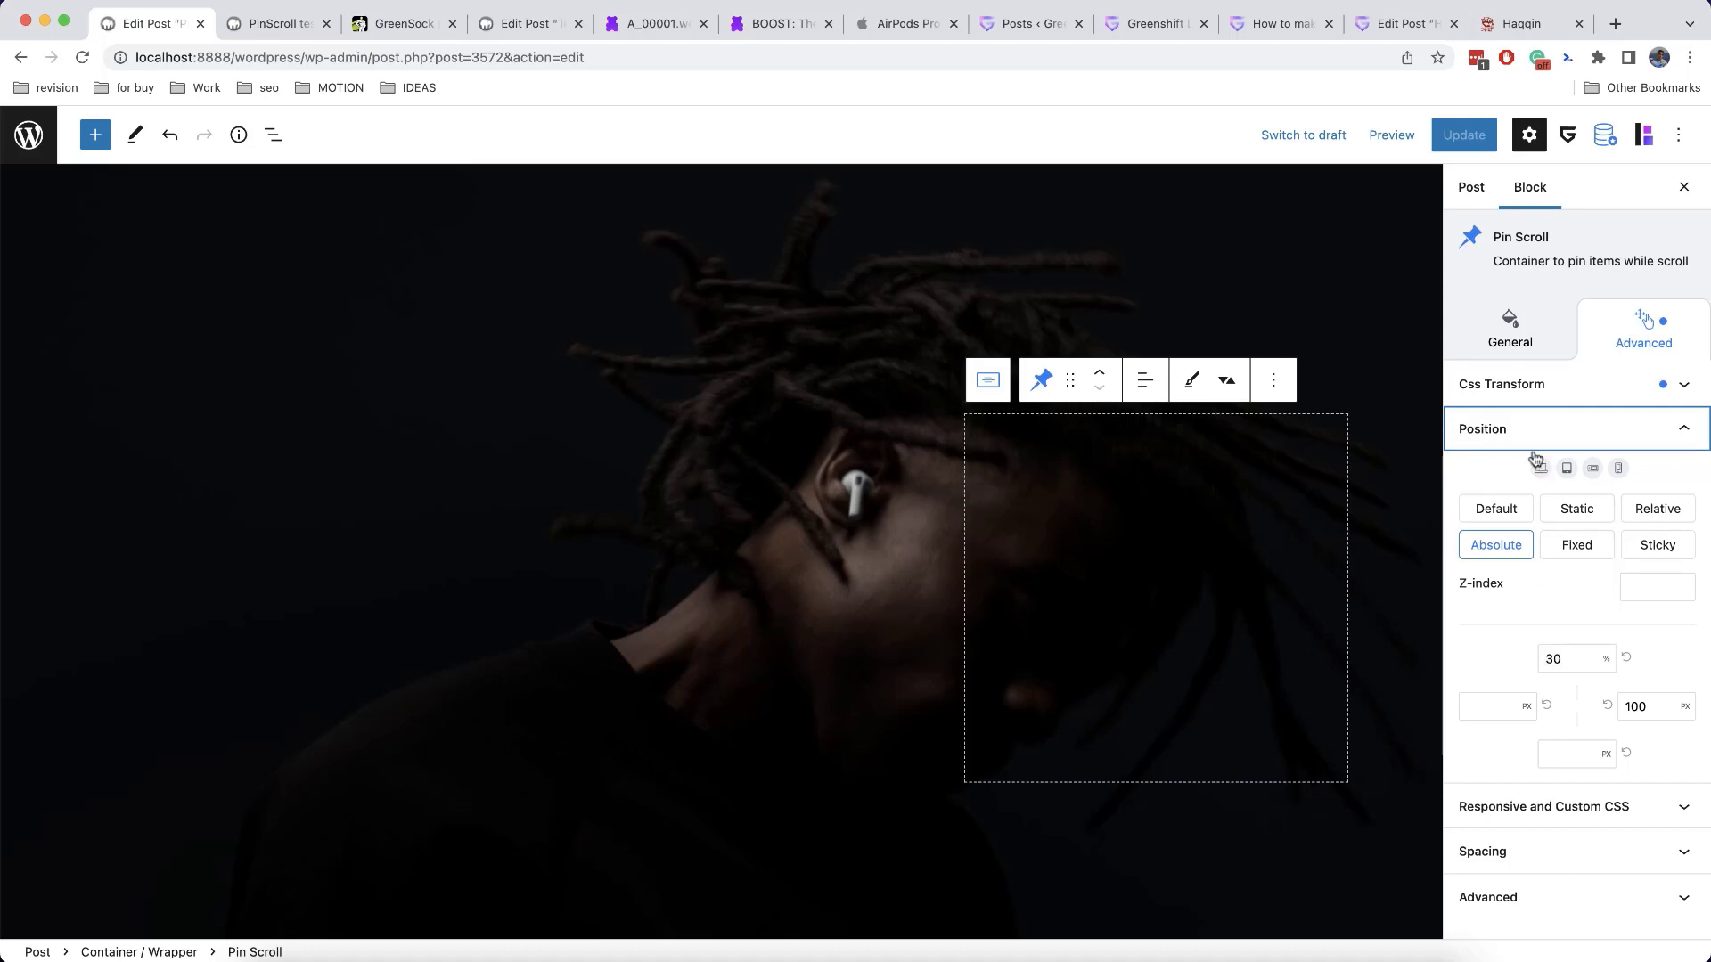
{"action": "left_click", "coordinate": [1512, 336]}
{"action": "scroll", "coordinate": [1595, 557], "scroll_direction": "down", "scroll_amount": 3}
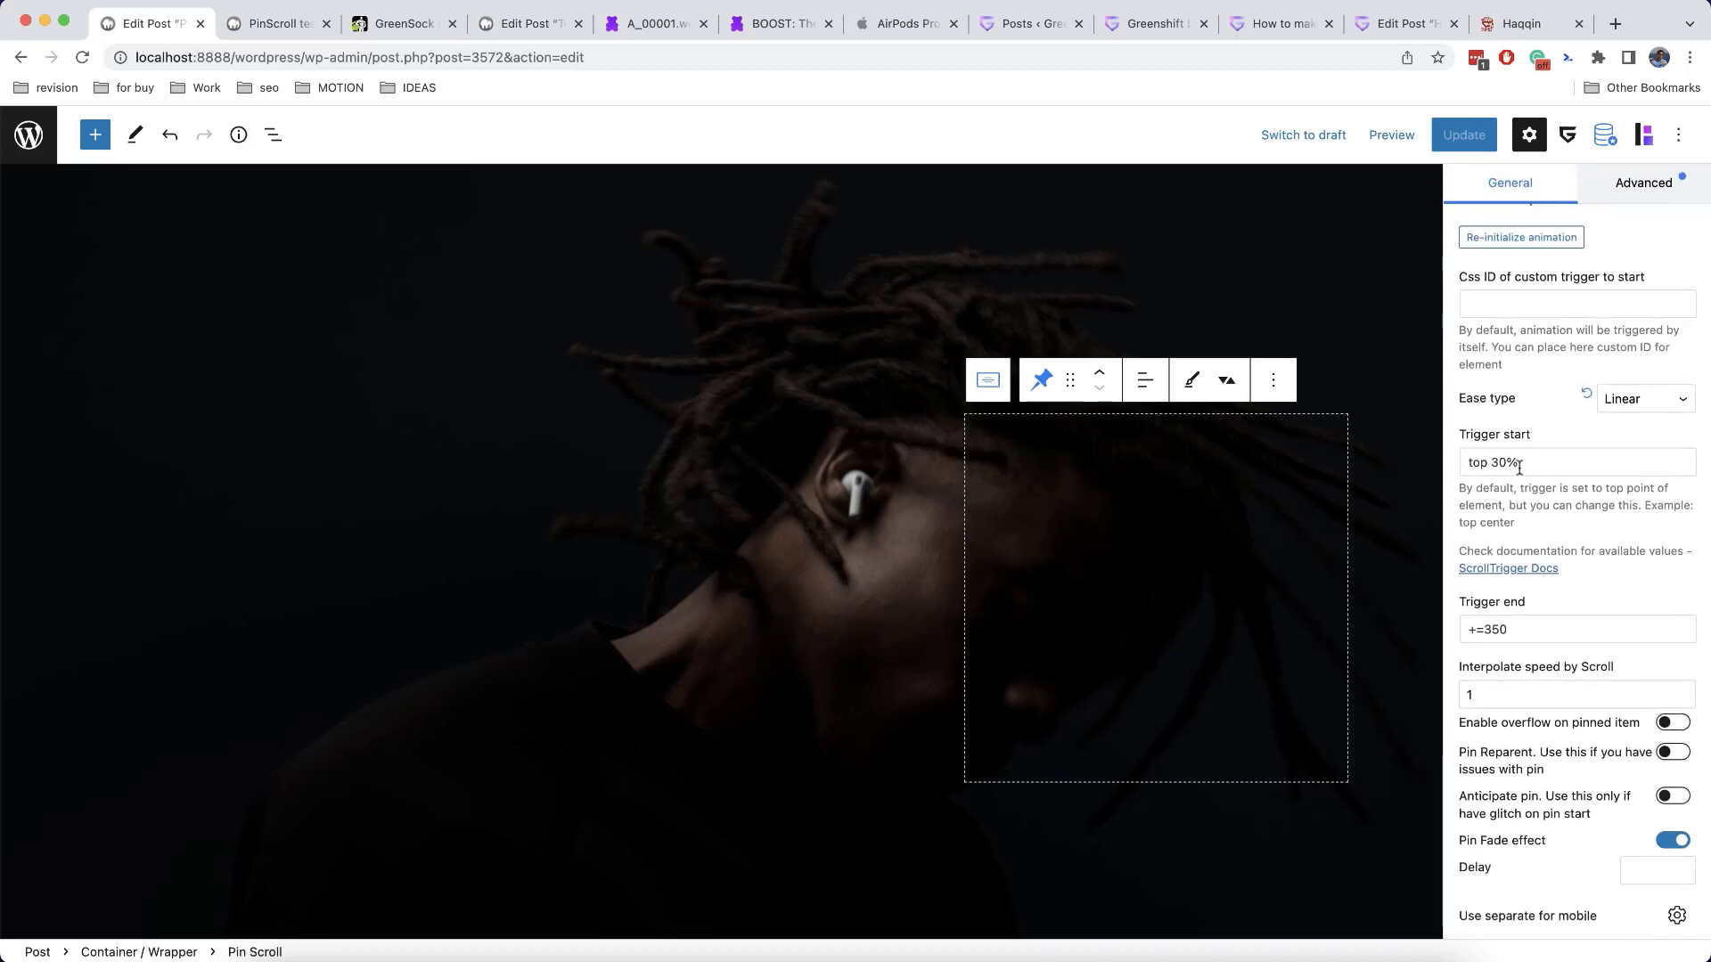
{"action": "scroll", "coordinate": [1523, 627], "scroll_direction": "down", "scroll_amount": 3}
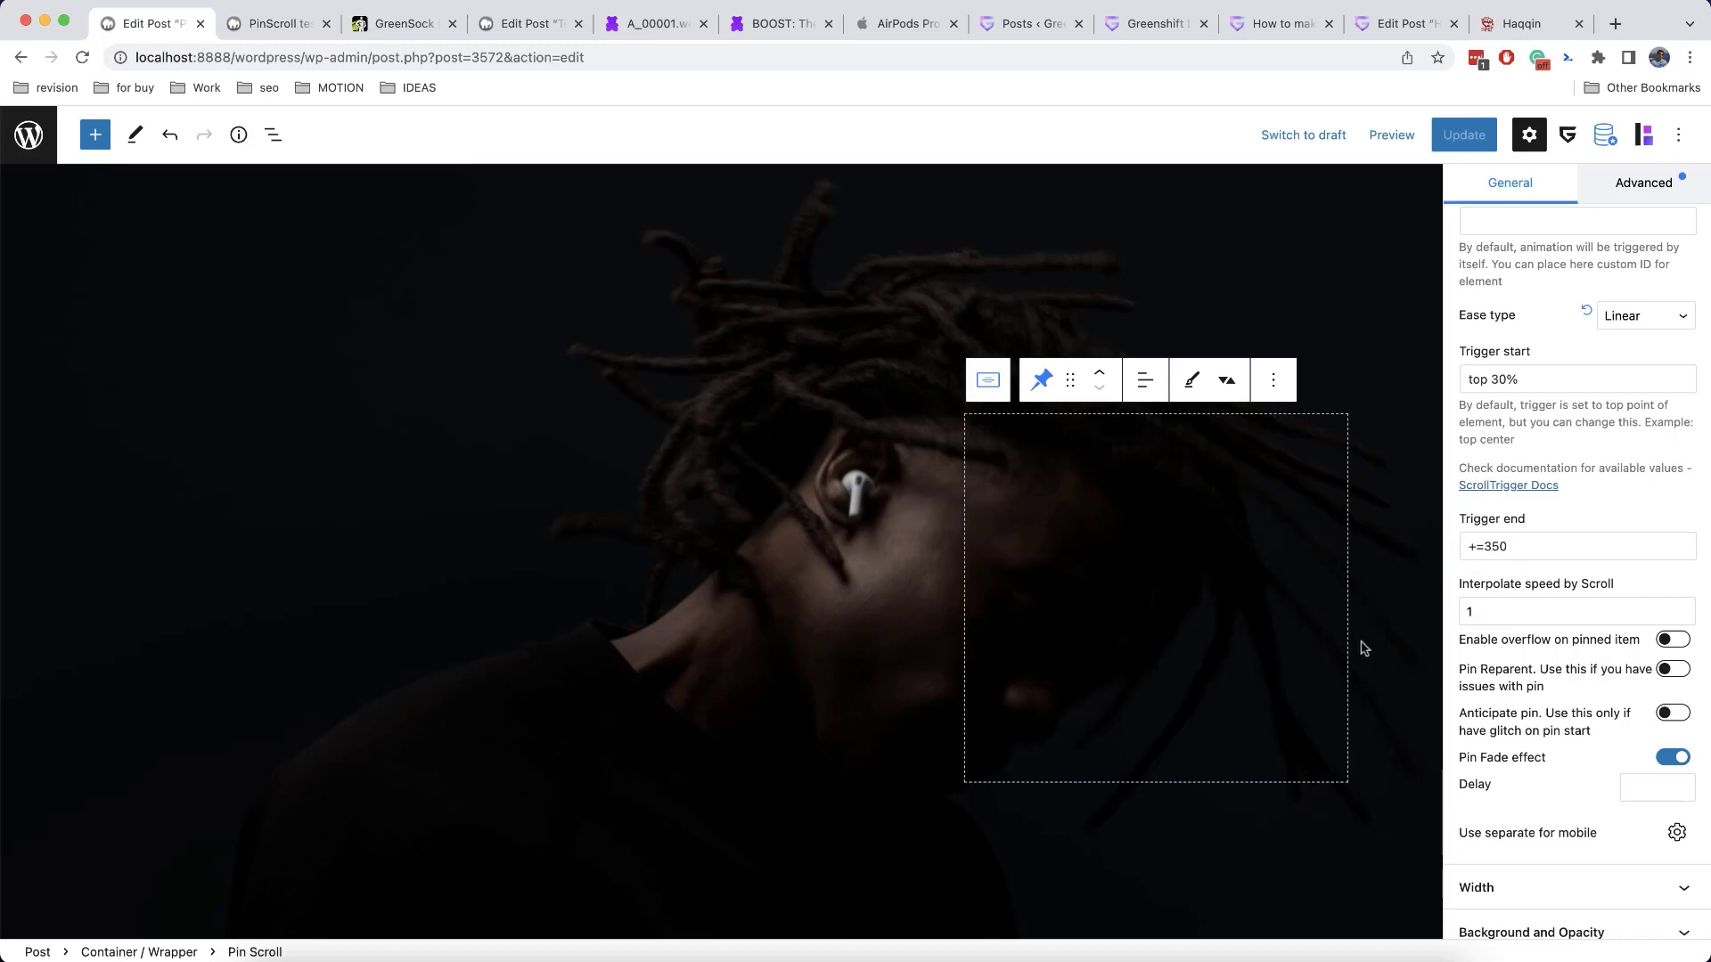
Paste the 'Another text goes here and there' block, transform it to an Animation Container with Scale X 0,2, and update
{"action": "type", "text": "Another text goes here and there"}
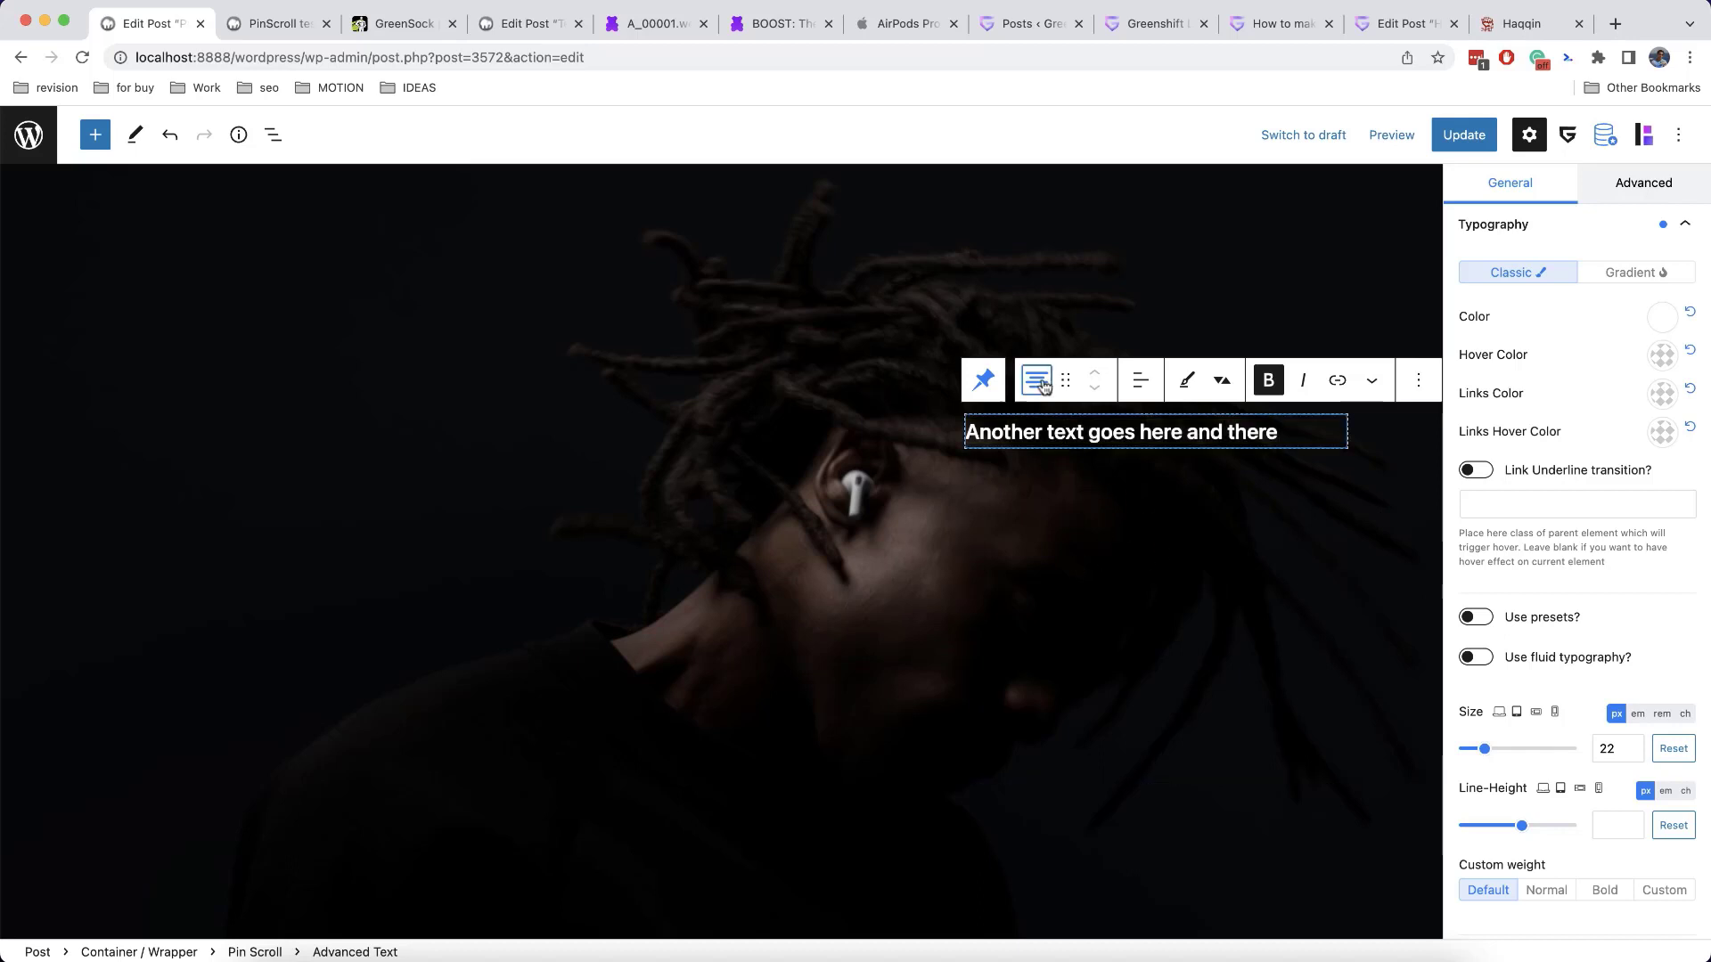
{"action": "left_click", "coordinate": [1037, 380]}
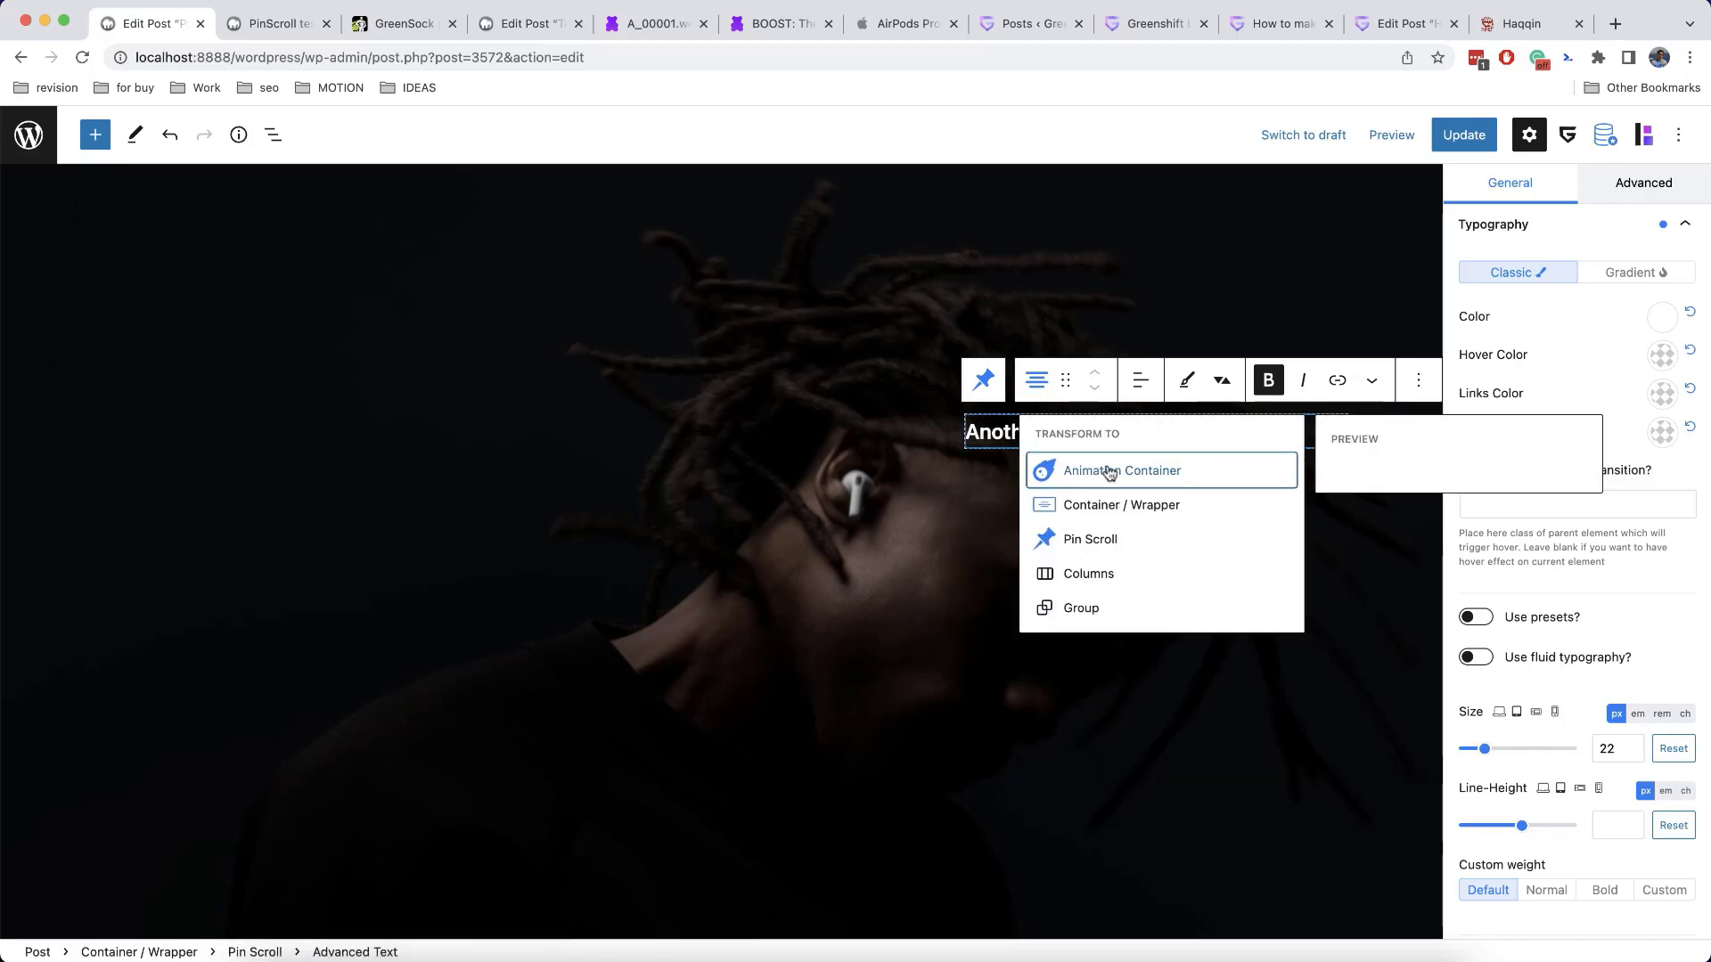
{"action": "left_click", "coordinate": [1109, 472]}
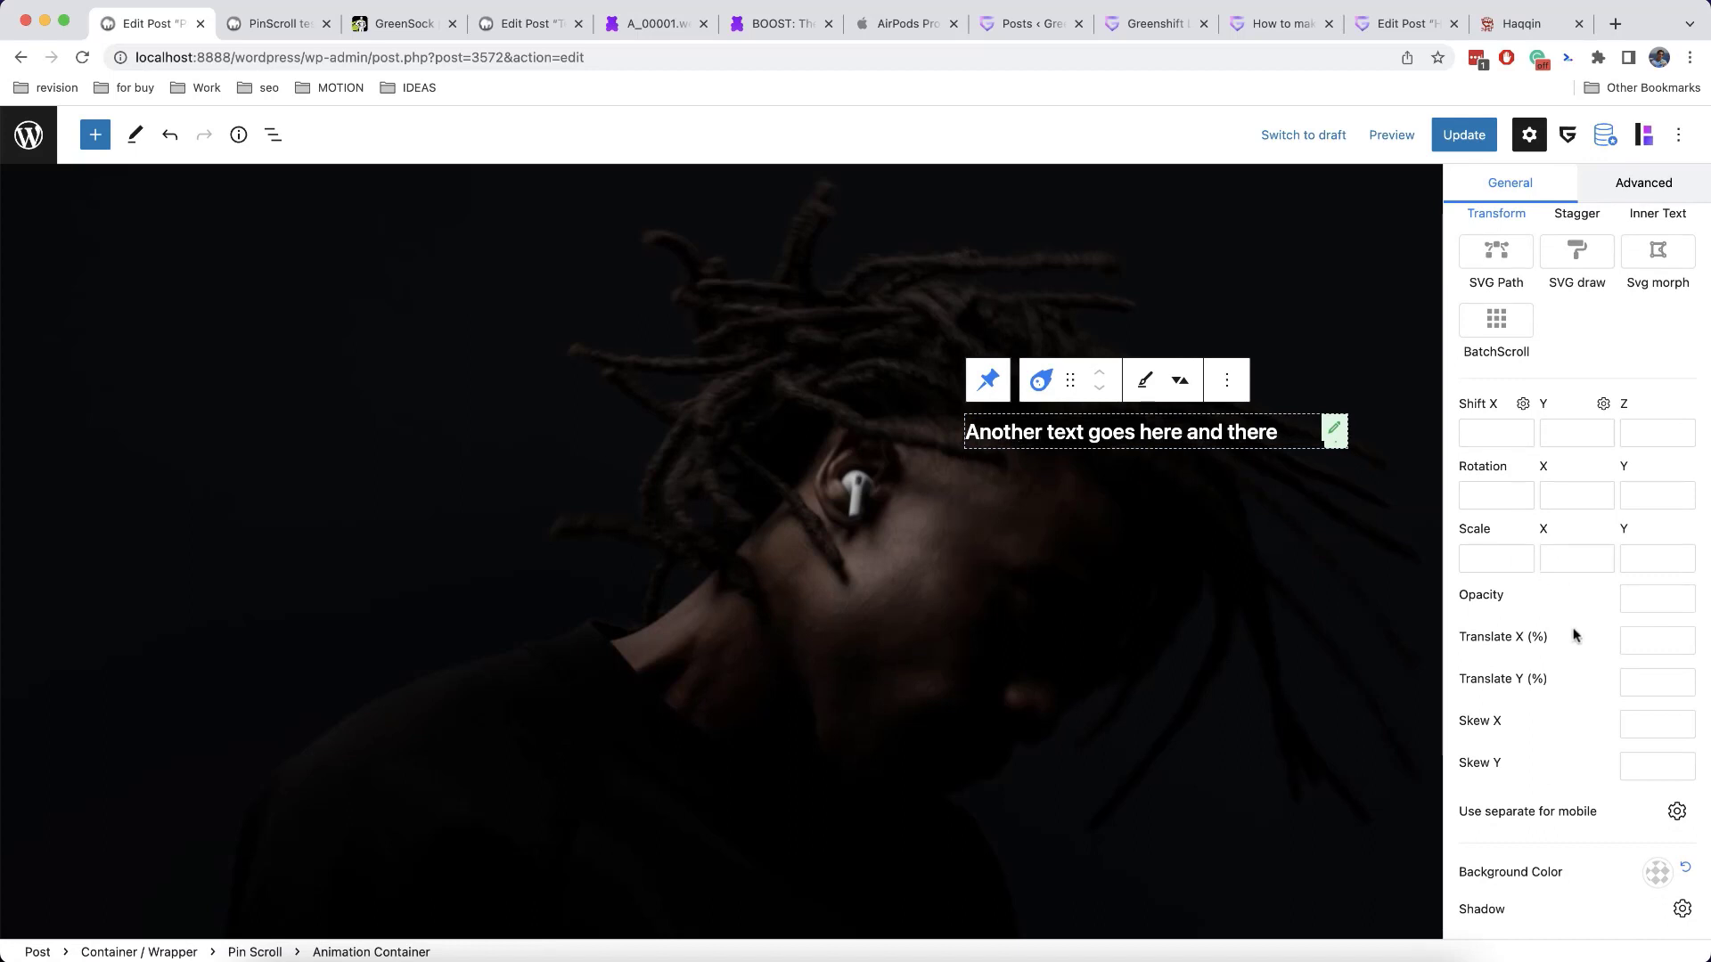
{"action": "left_click", "coordinate": [1519, 554]}
{"action": "left_click", "coordinate": [1462, 138]}
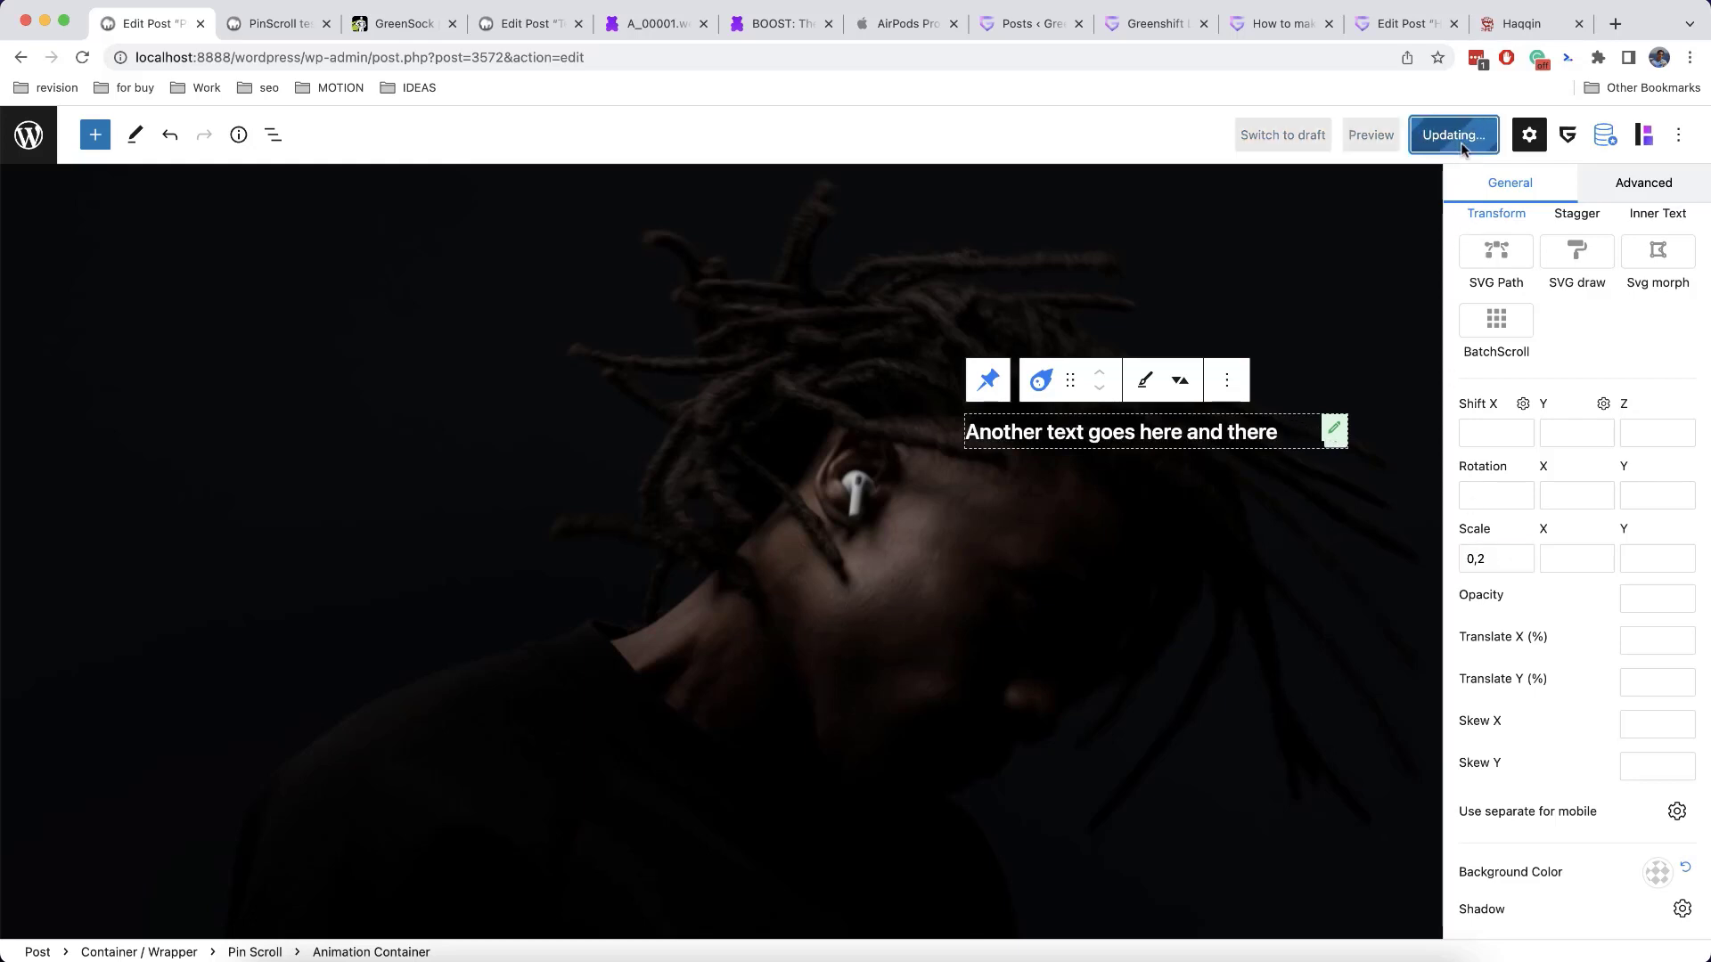
Reload the live PinScroll test post to view 'Another text goes here and there', then return to the editor
{"action": "left_click", "coordinate": [286, 27]}
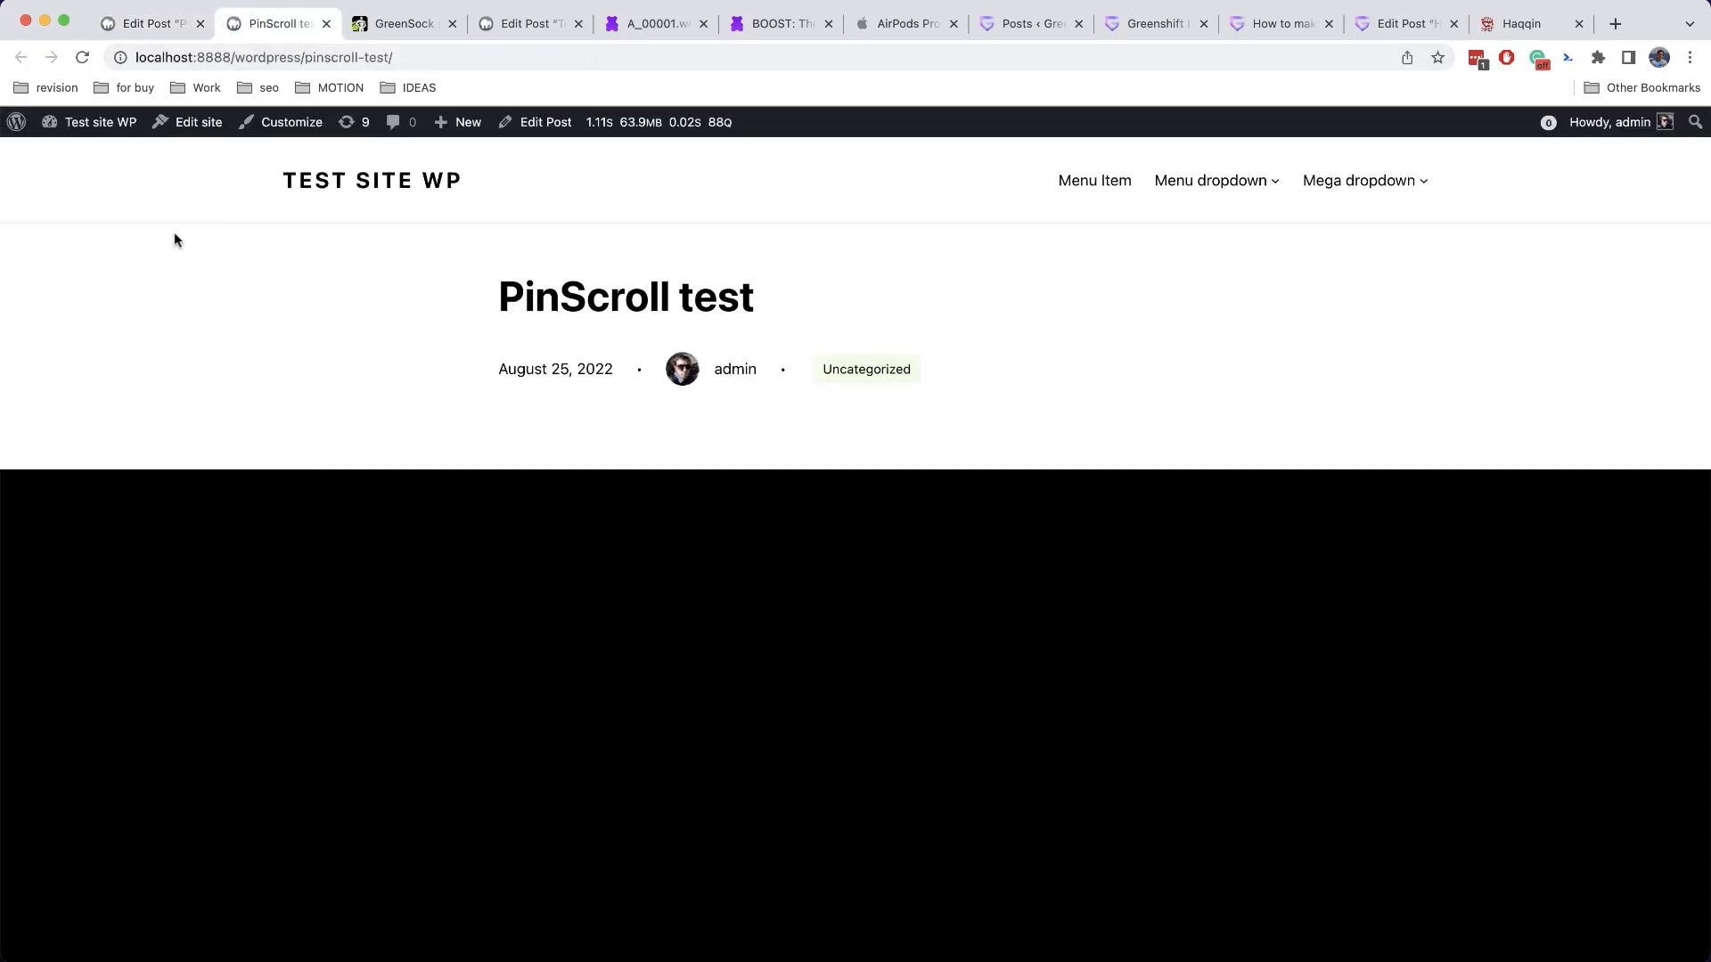
{"action": "left_click", "coordinate": [82, 58]}
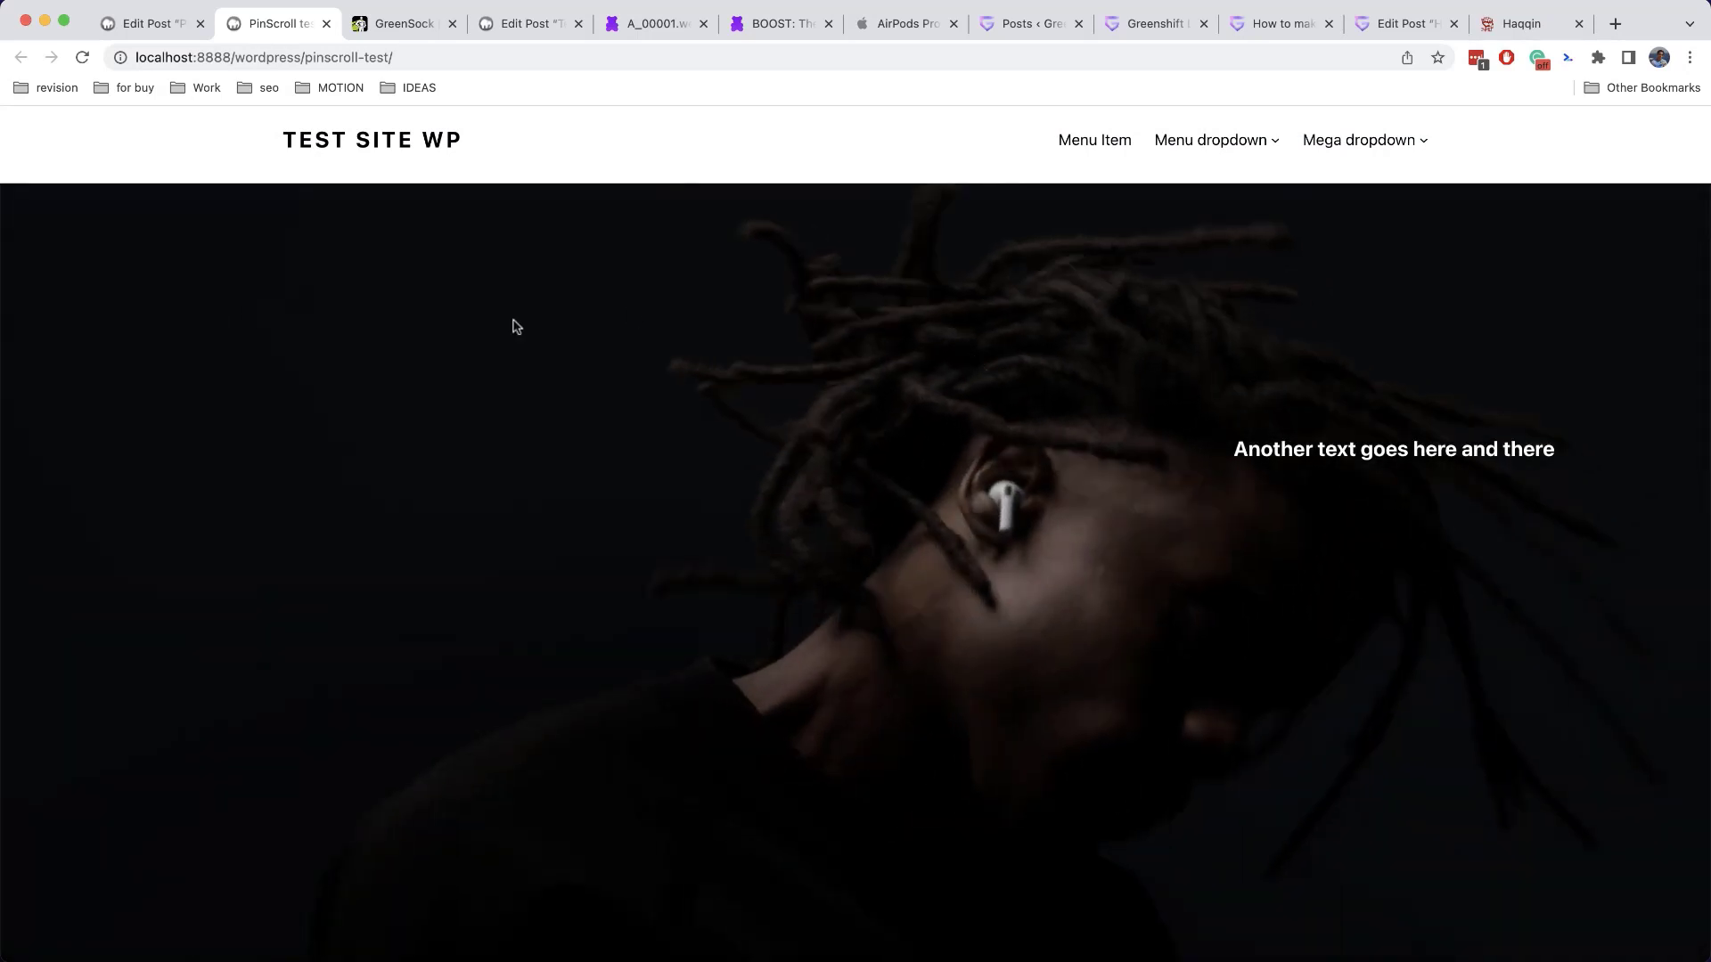
{"action": "left_click", "coordinate": [143, 27]}
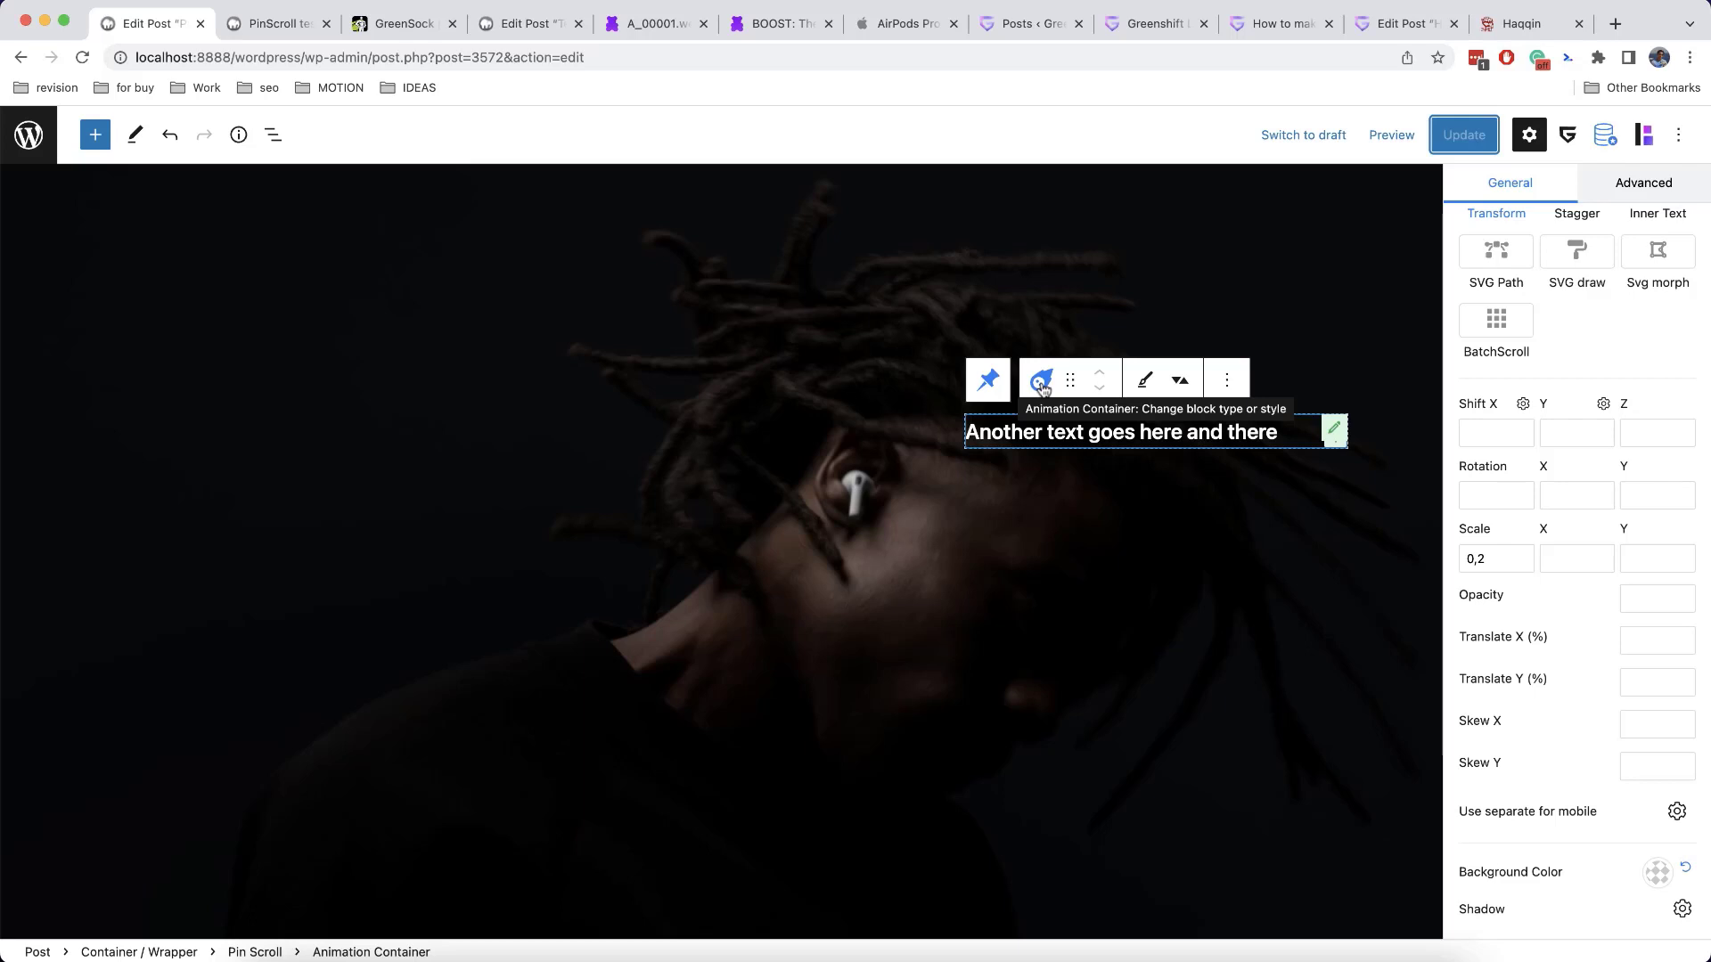
{"action": "left_click", "coordinate": [1325, 403]}
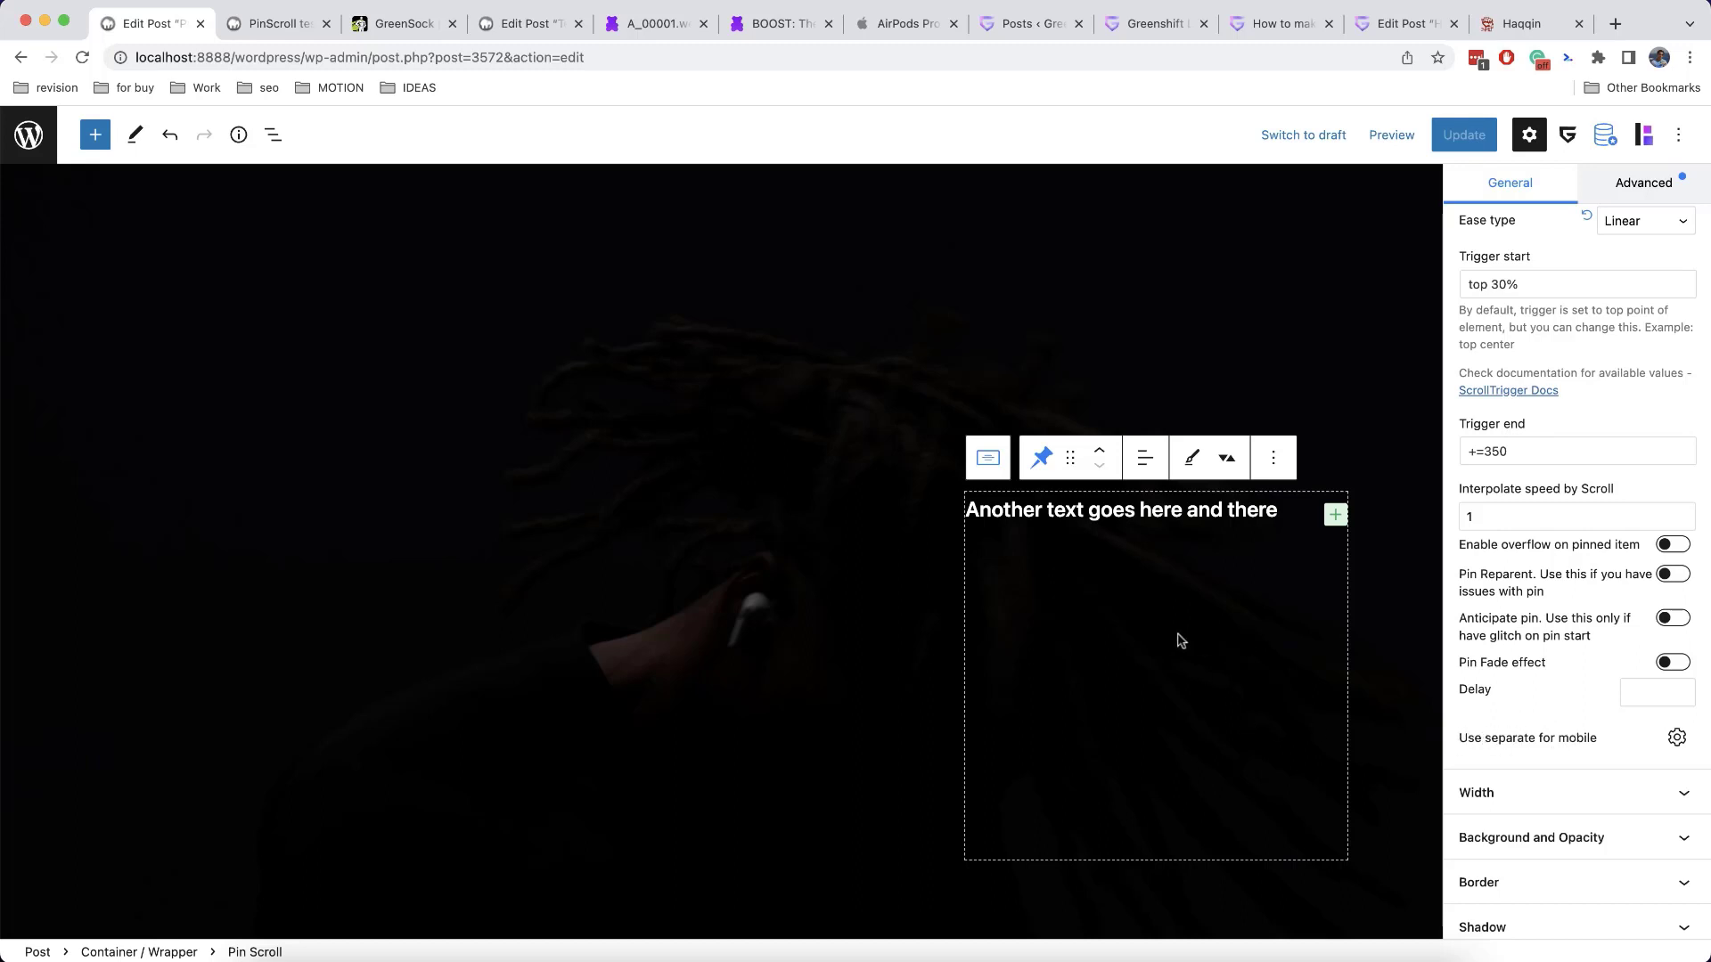
{"action": "scroll", "coordinate": [1555, 511], "scroll_direction": "up", "scroll_amount": 5}
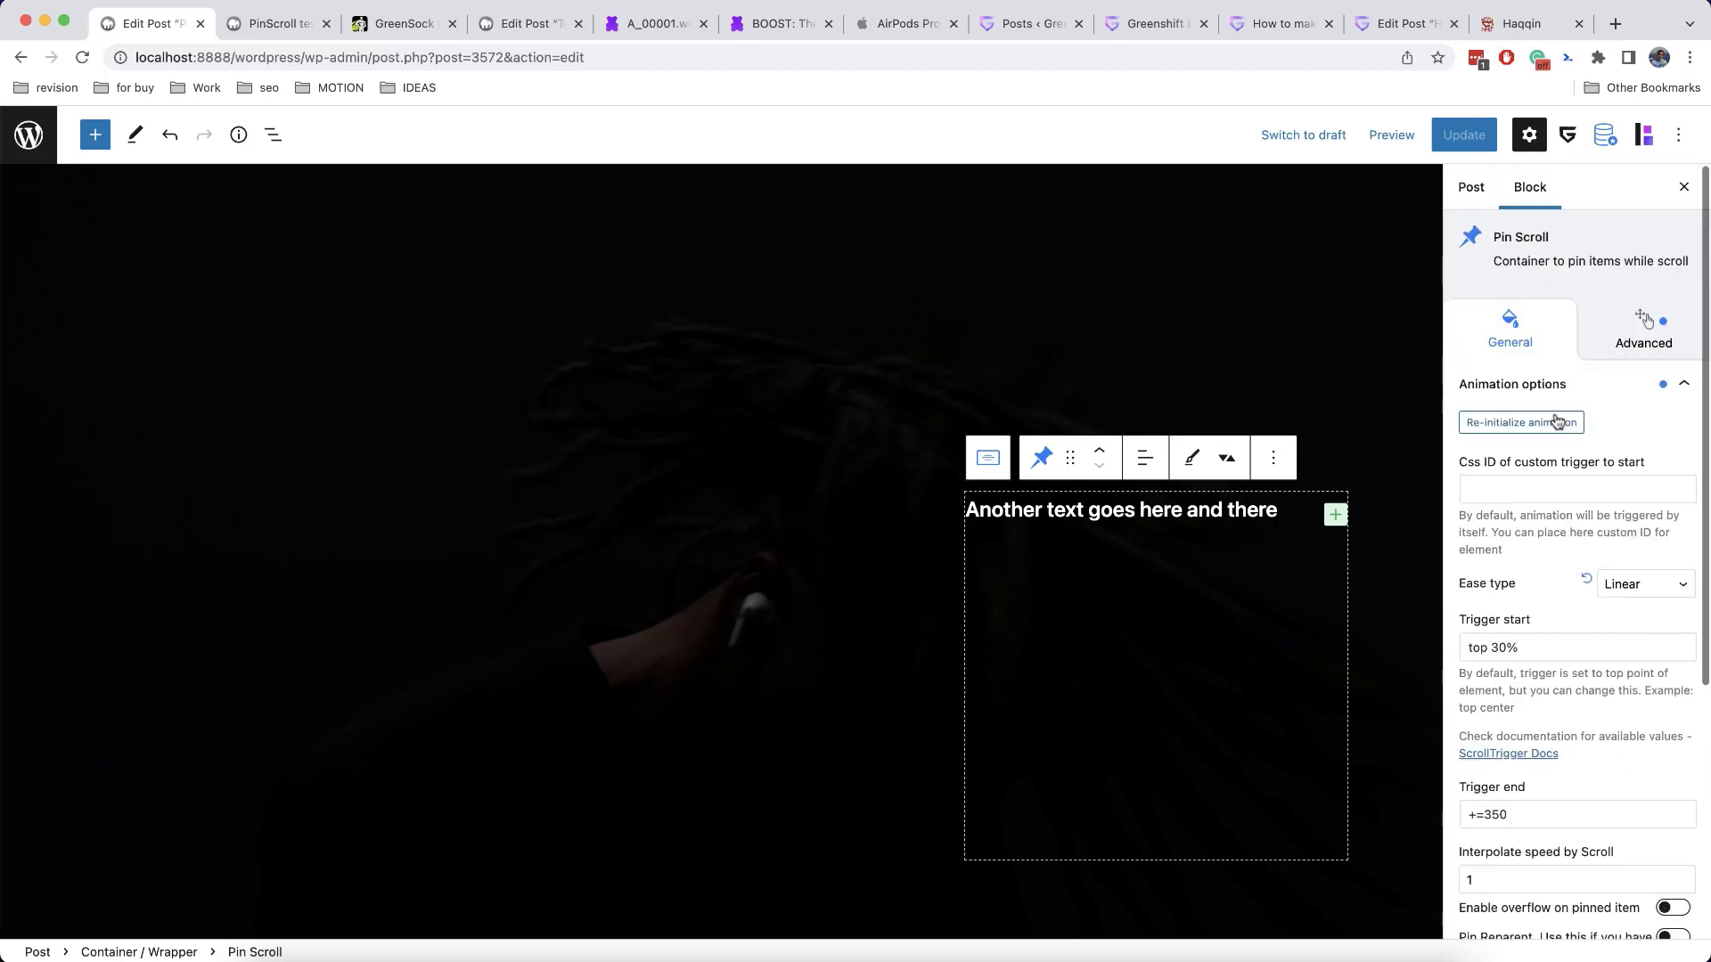
{"action": "scroll", "coordinate": [1608, 421], "scroll_direction": "down", "scroll_amount": 5}
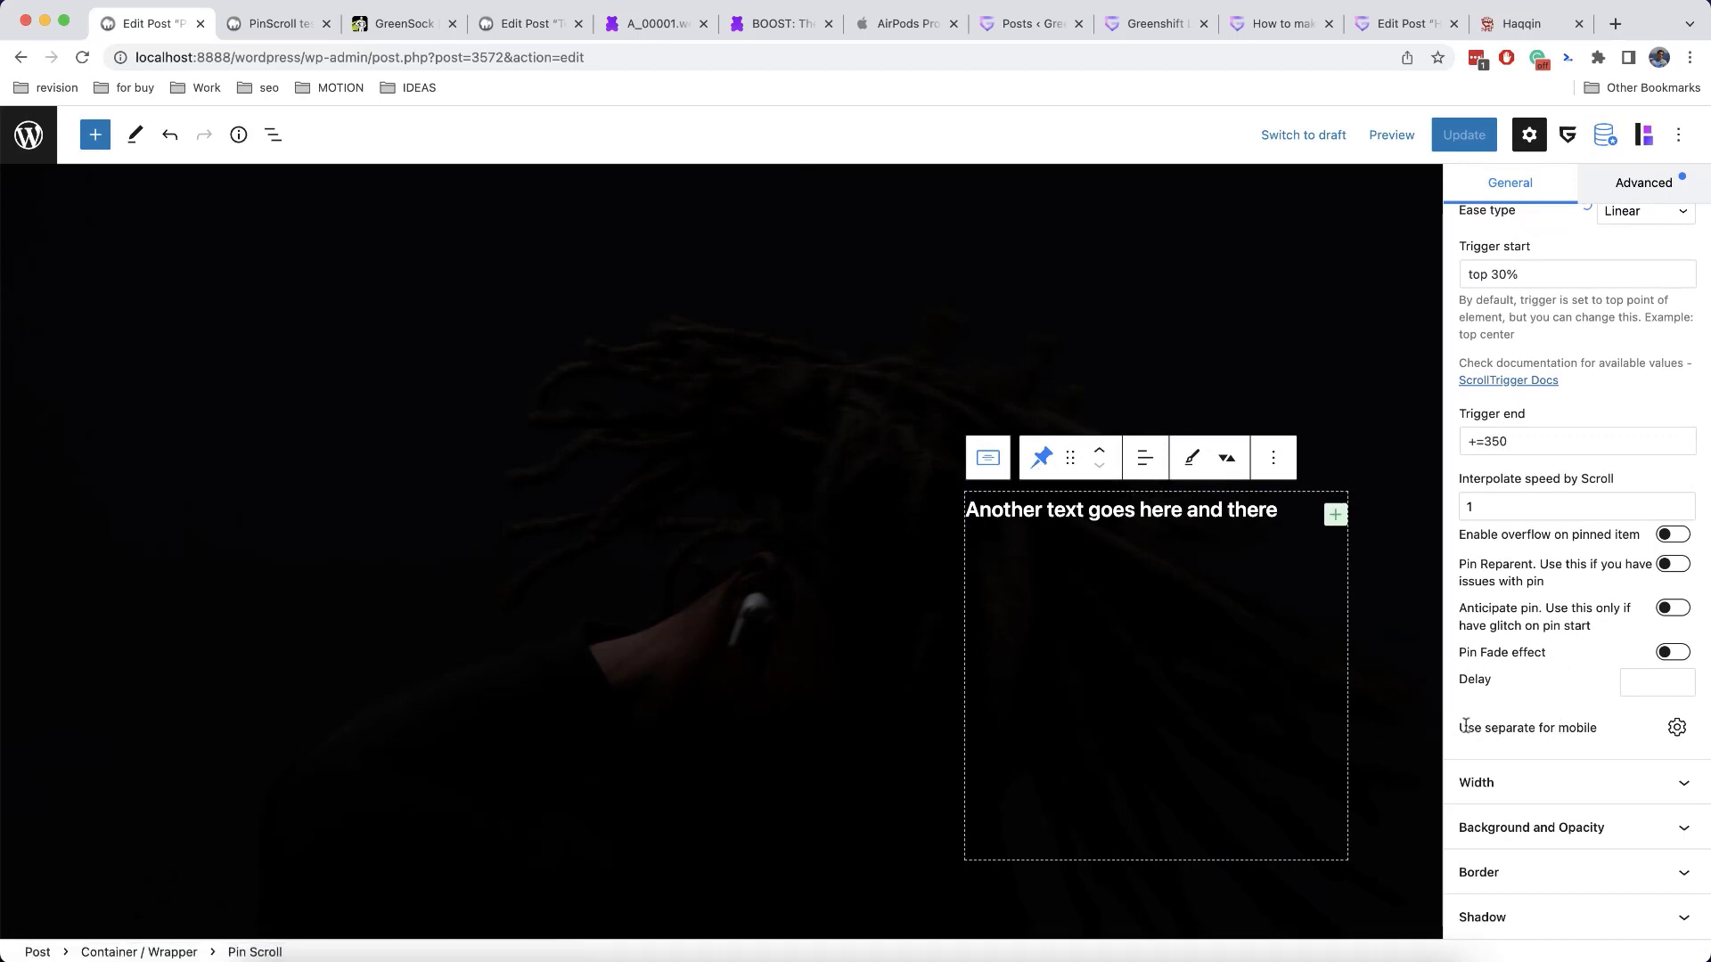
{"action": "left_click", "coordinate": [1675, 727]}
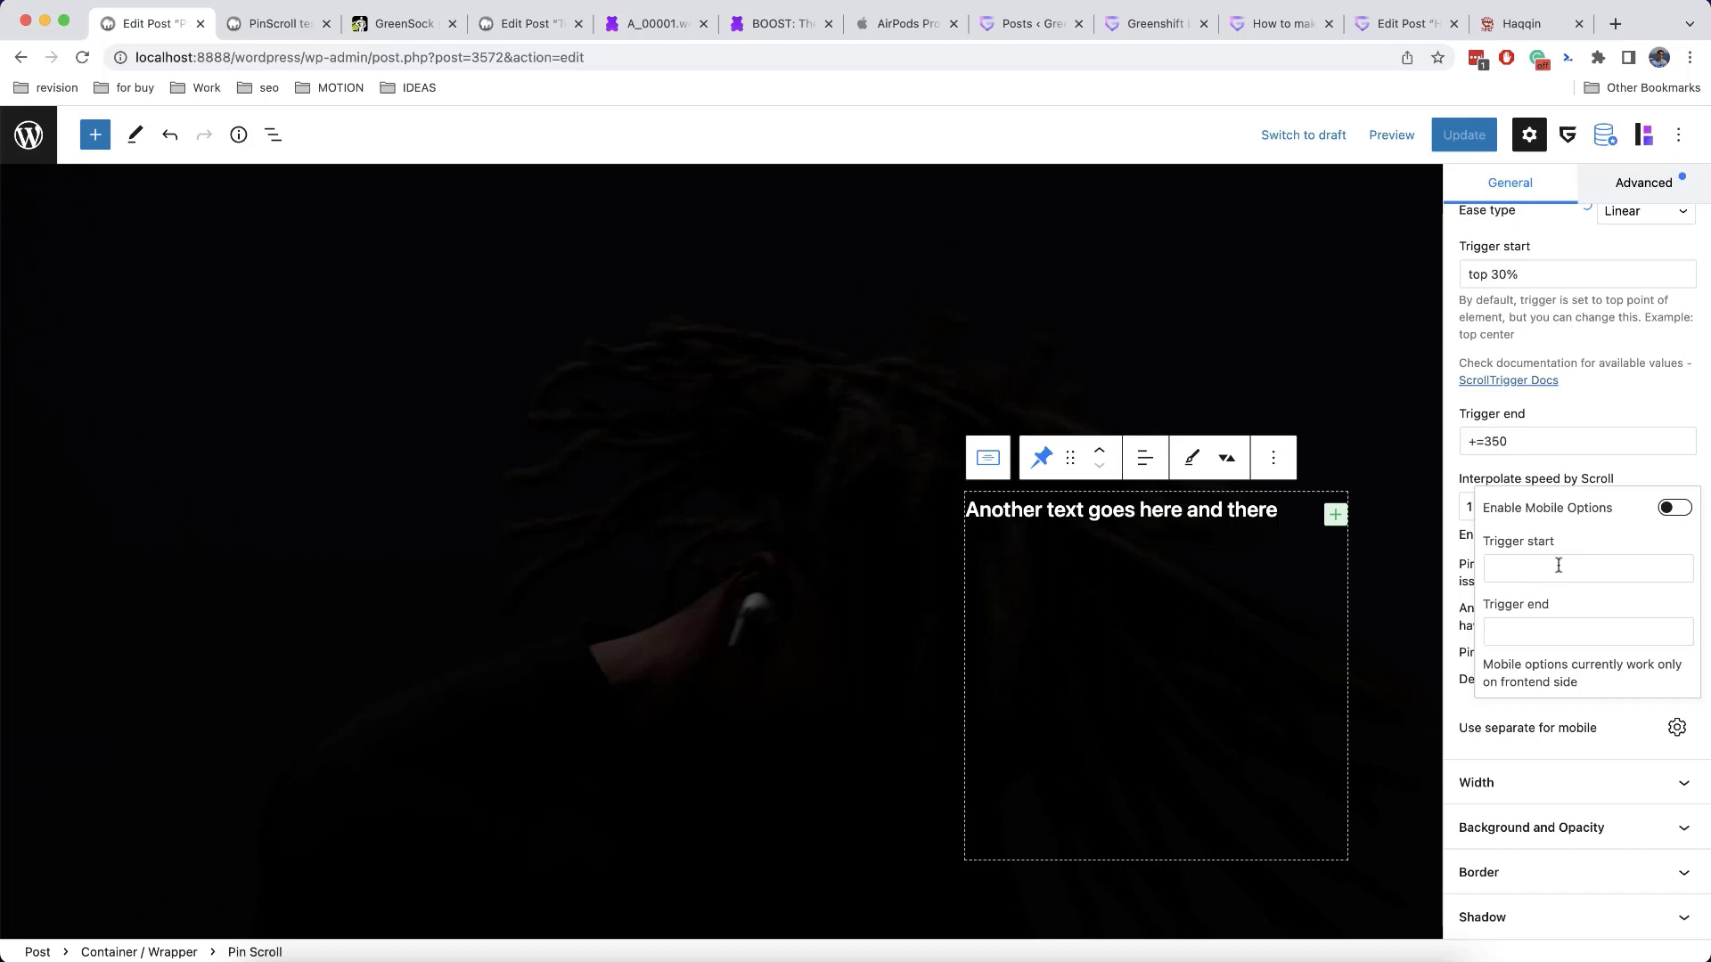
{"action": "left_click", "coordinate": [1611, 735]}
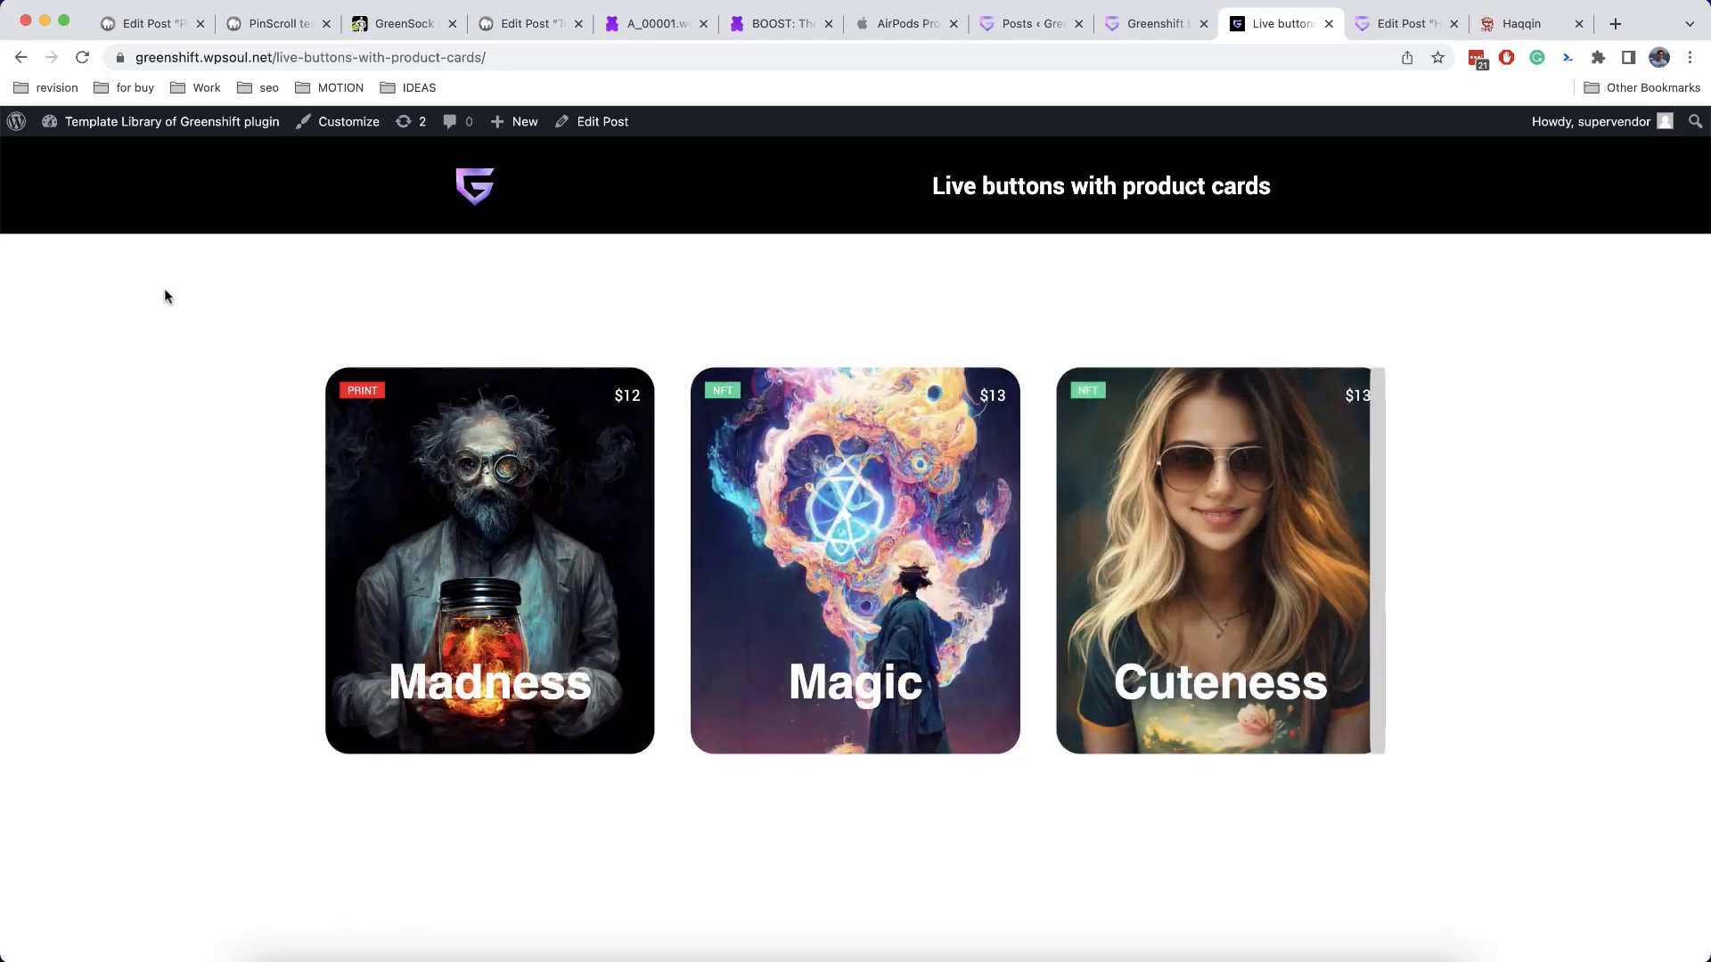
Look over the product cards on the Live buttons demo page
{"action": "mouse_move", "coordinate": [488, 508]}
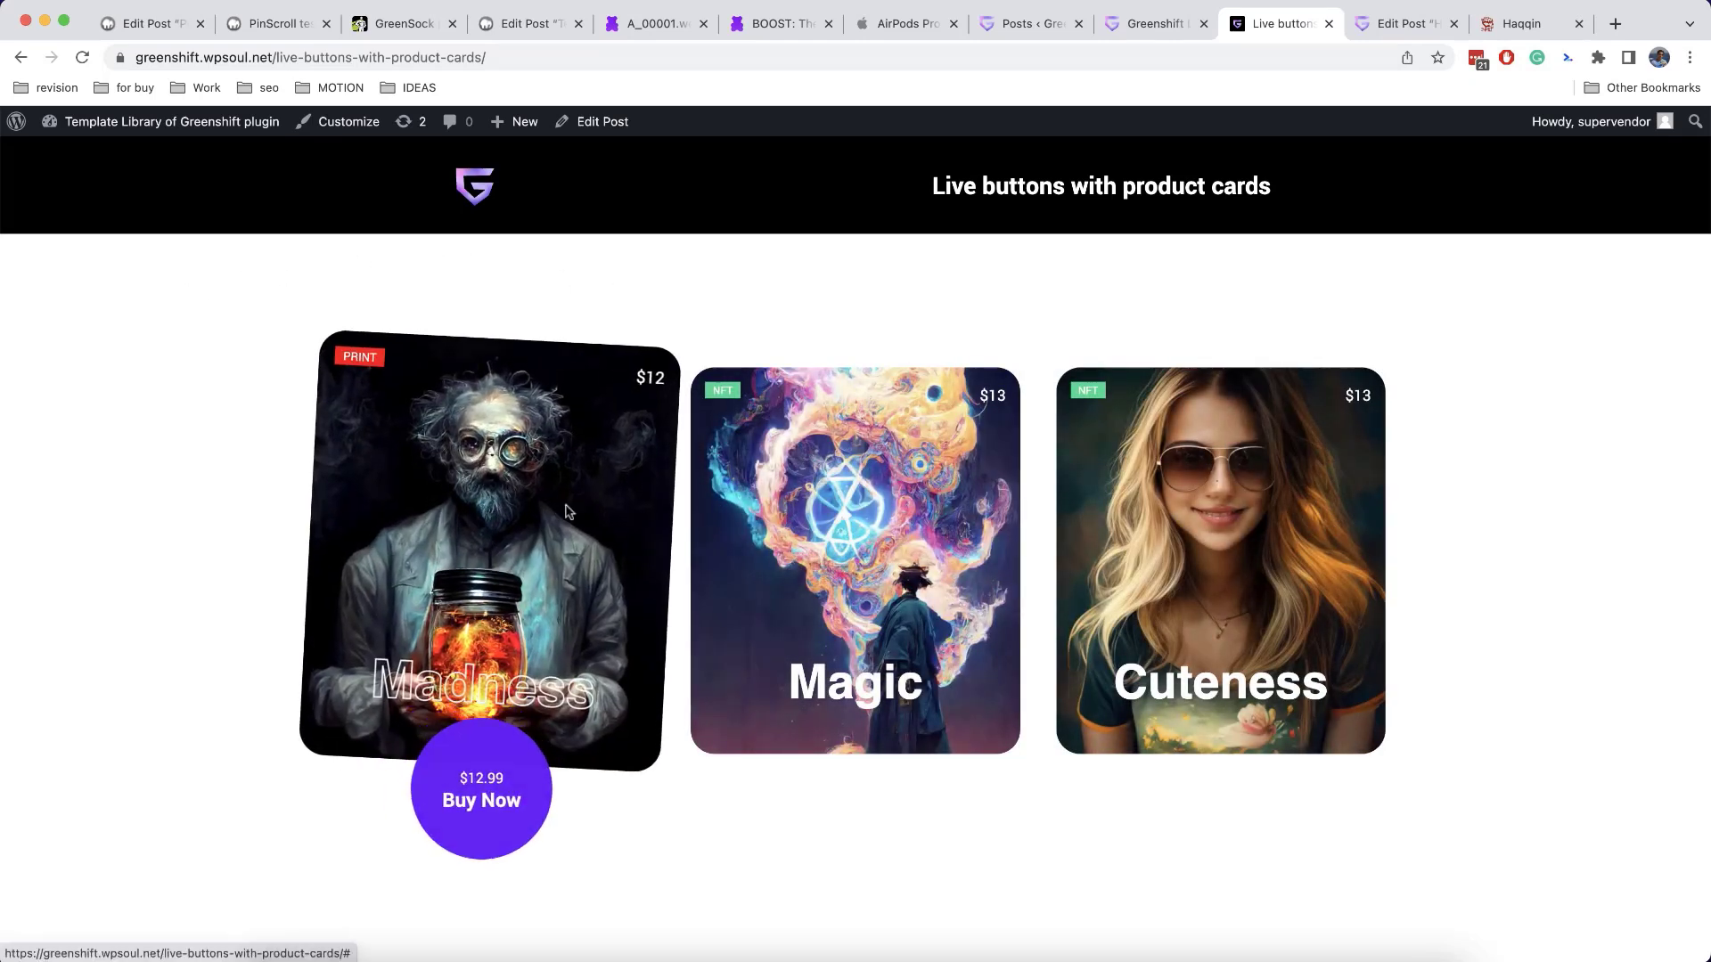
{"action": "mouse_move", "coordinate": [1113, 507]}
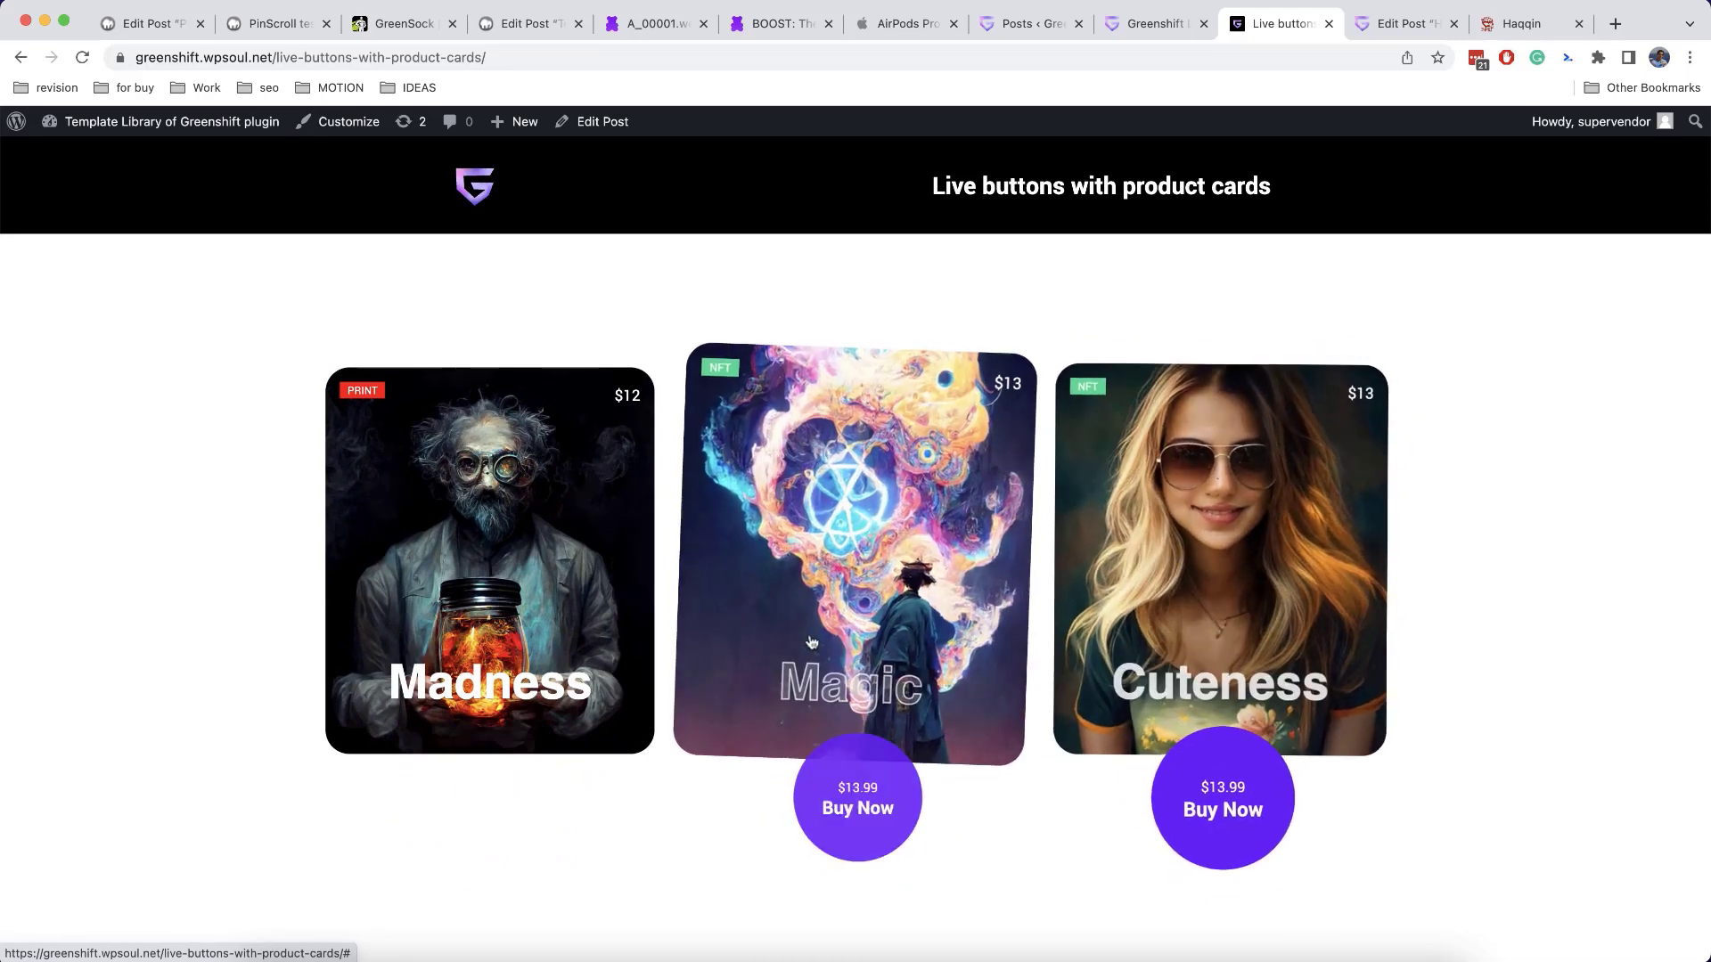
{"action": "mouse_move", "coordinate": [502, 582]}
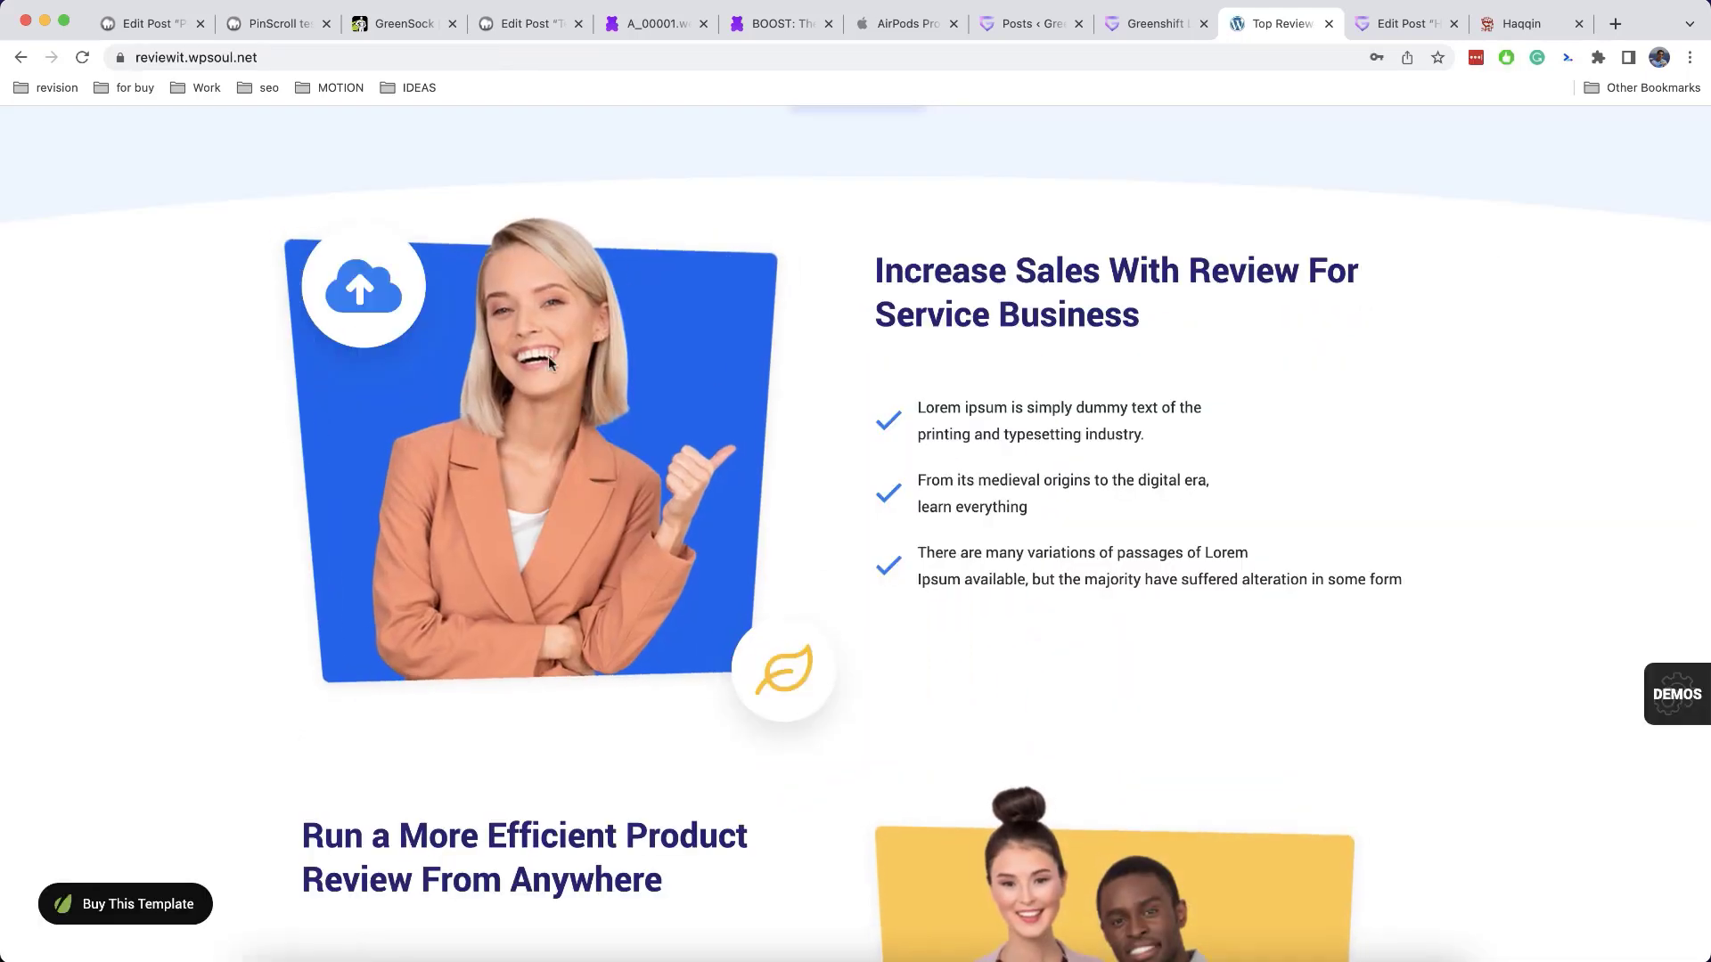